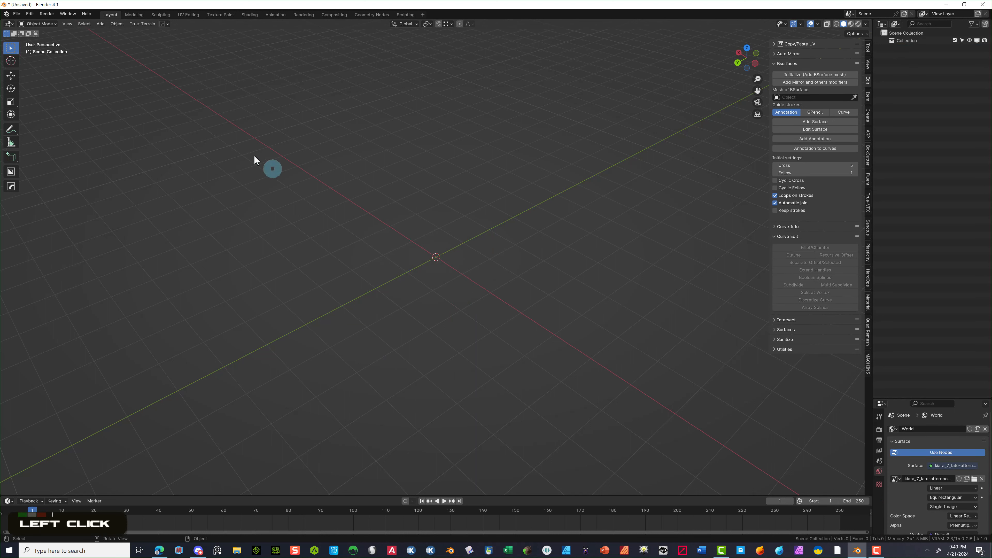
- Add a cylinder with 20 vertices, 0.089 m radius and 0.33 m depth
left_click(103, 26)
mouse_move(147, 32)
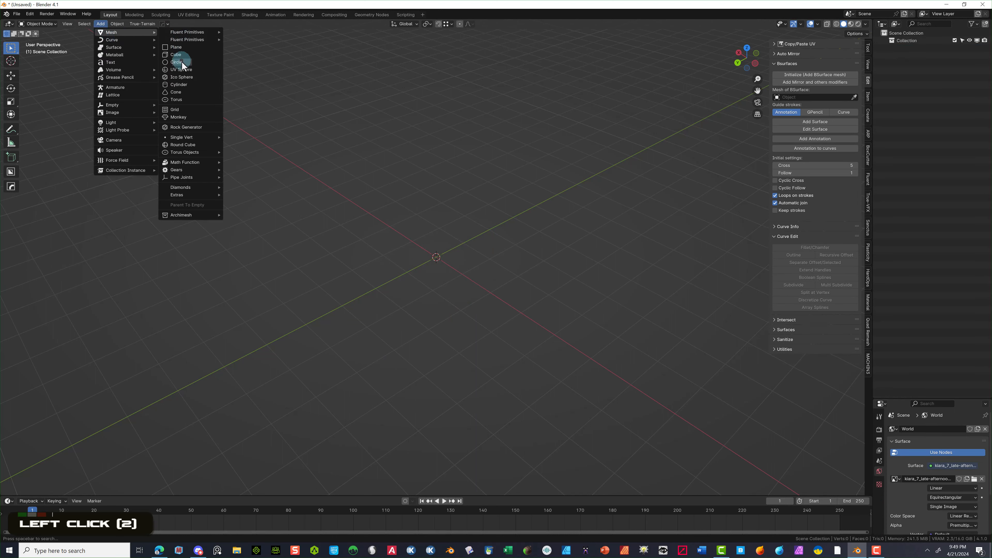
left_click(192, 84)
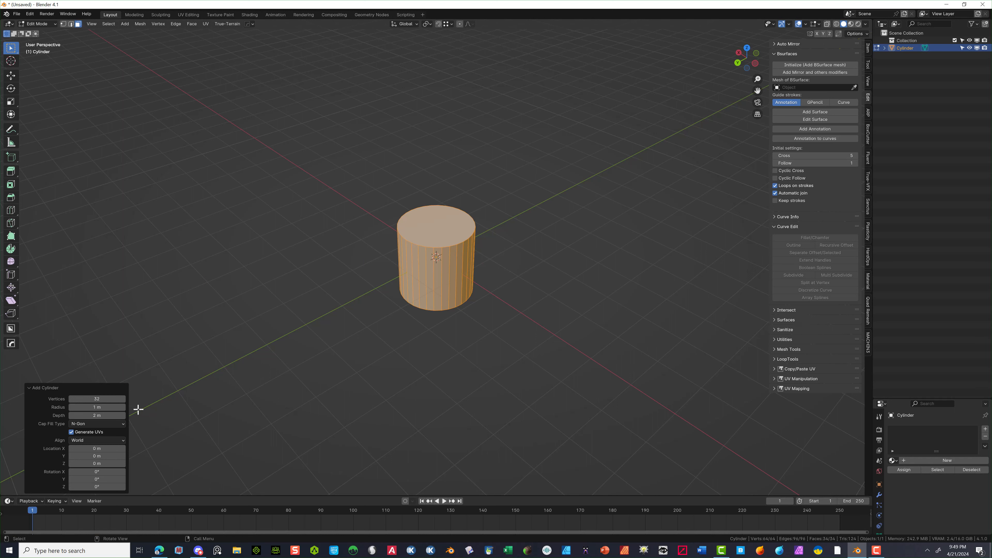
left_click(110, 398)
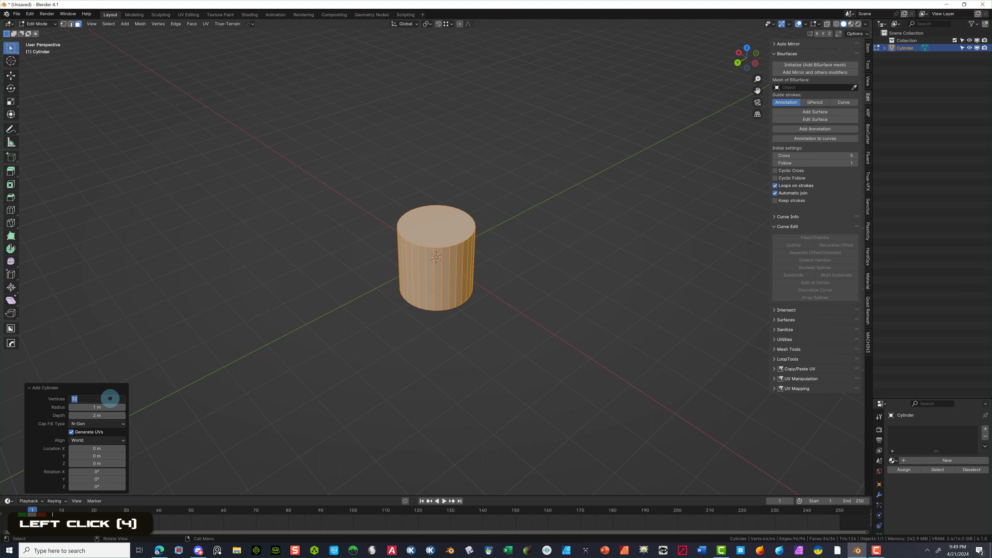
type("20")
key("Tab")
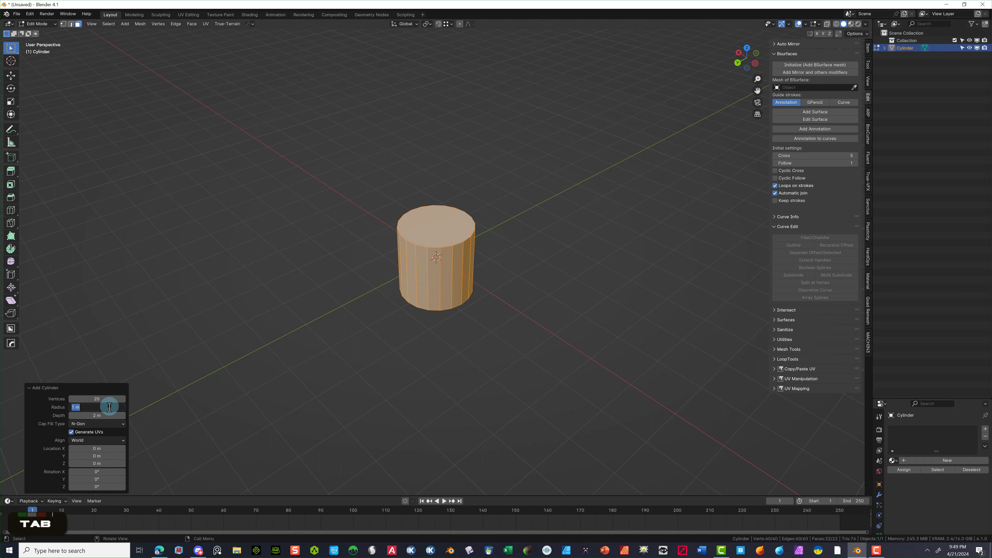
type(".089")
key("Tab")
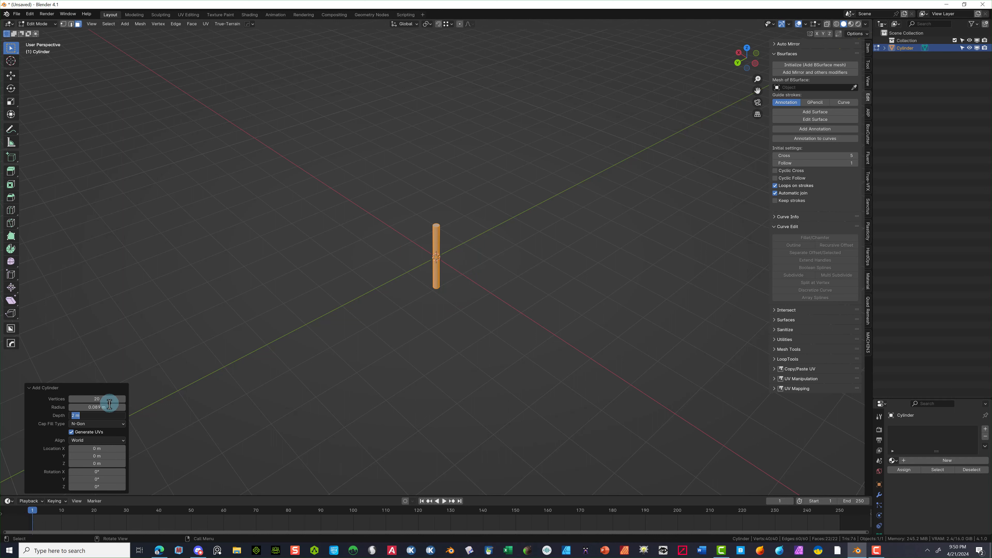
key("BackSpace")
type(".33m")
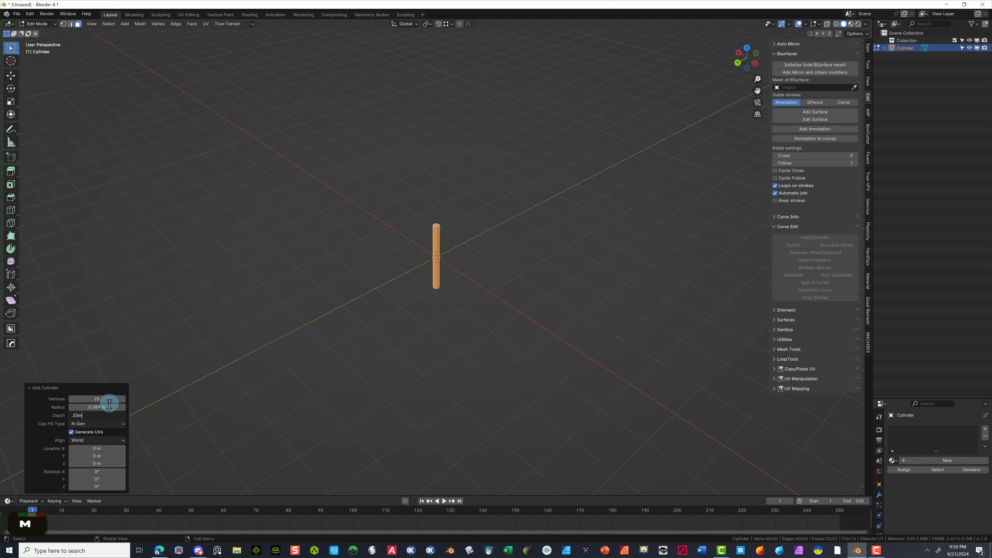
key("Return")
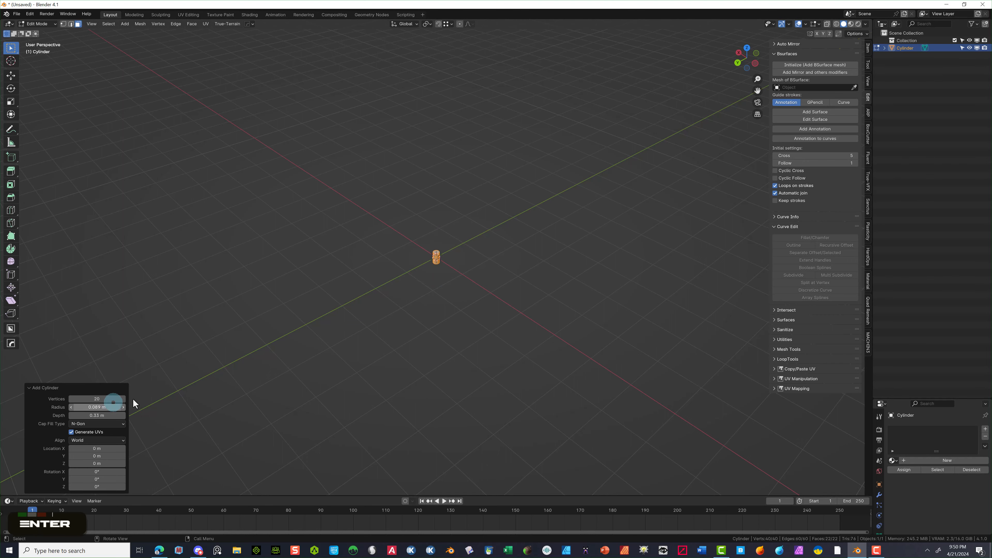
- Delete the cylinder's top face to open it up
scroll(449, 262, "up", 15)
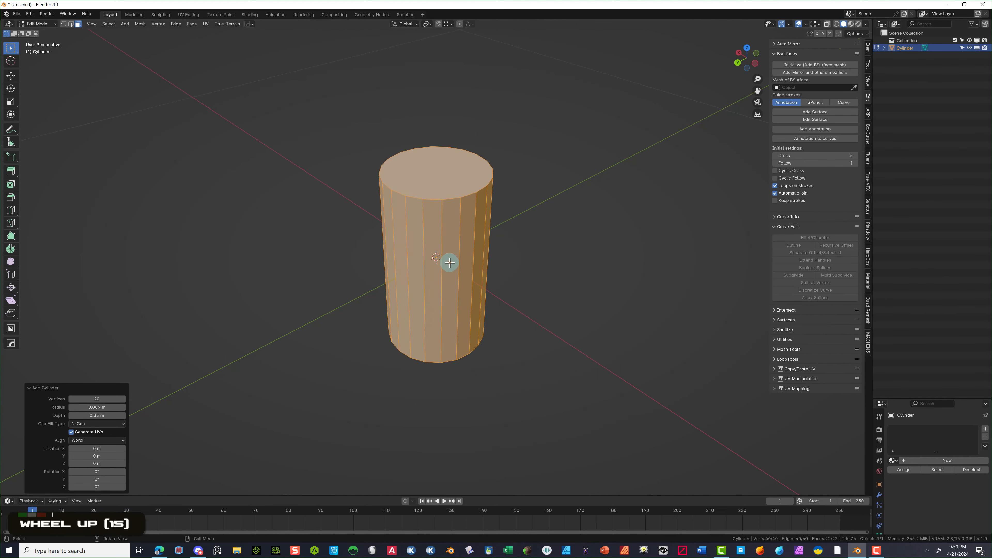
scroll(450, 261, "up", 2)
scroll(428, 237, "down", 2)
left_click(386, 67)
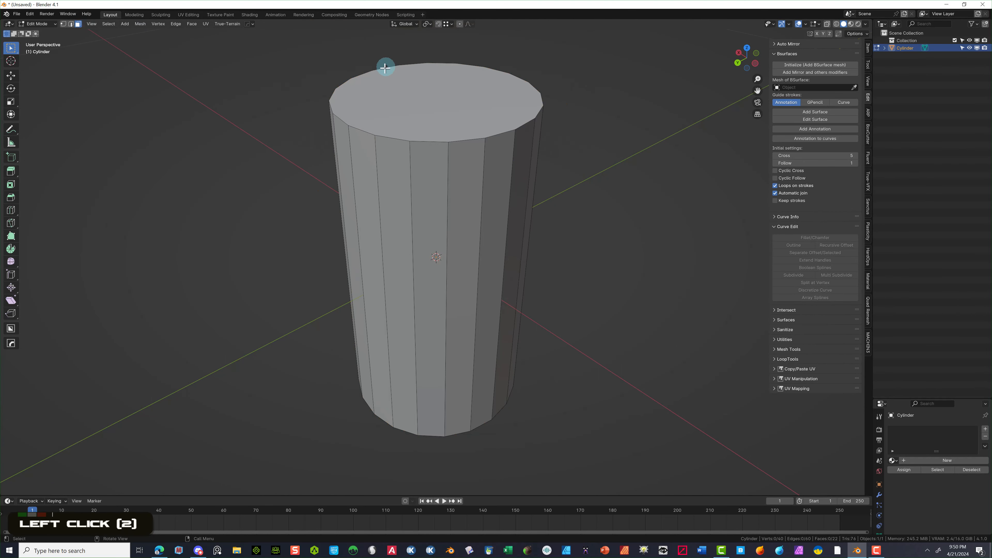
left_click(394, 91)
key("Delete")
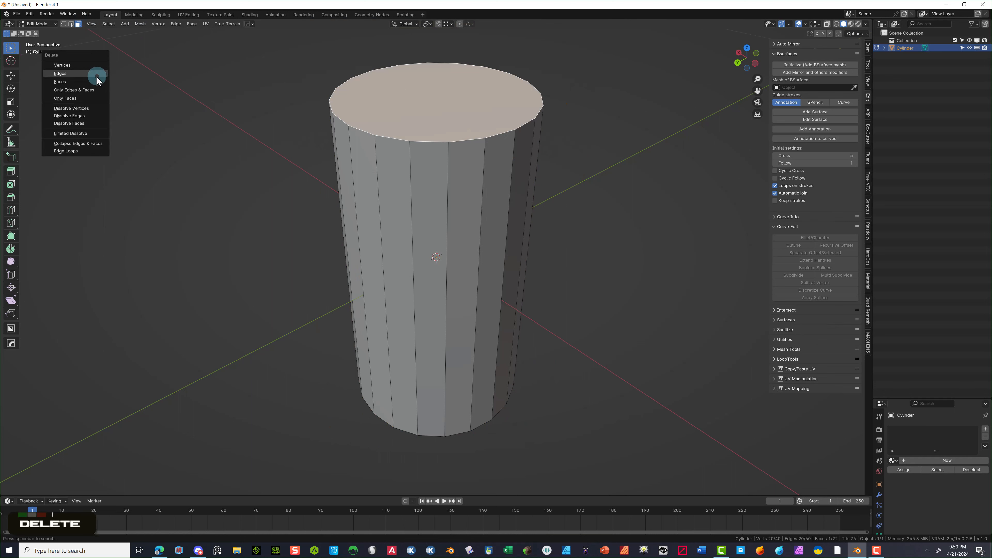
left_click(96, 81)
- Select all faces and extrude them along their normals to thicken the cup walls
middle_click_drag(376, 72, 370, 108)
scroll(365, 107, "down", 2)
scroll(875, 437, "down", 1)
left_click(111, 25)
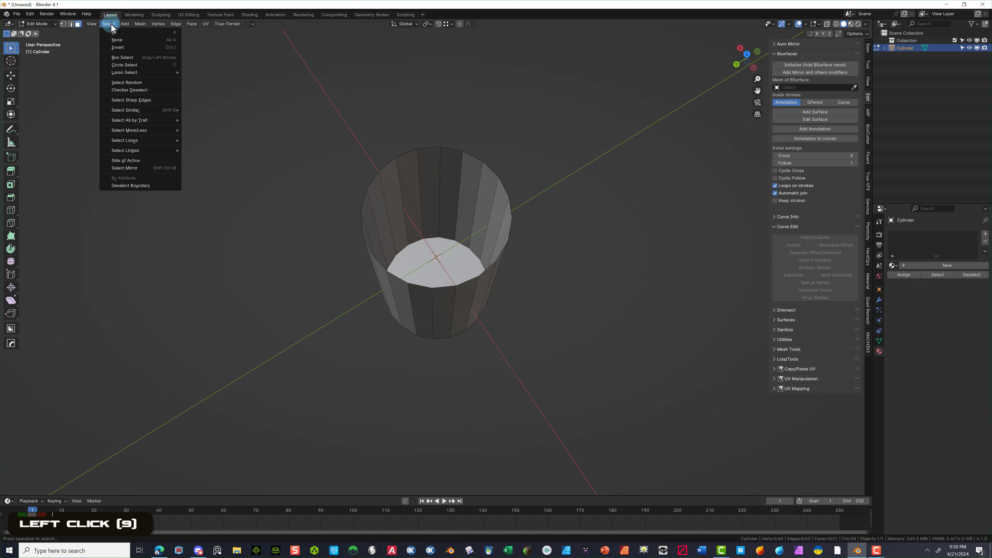
left_click(298, 83)
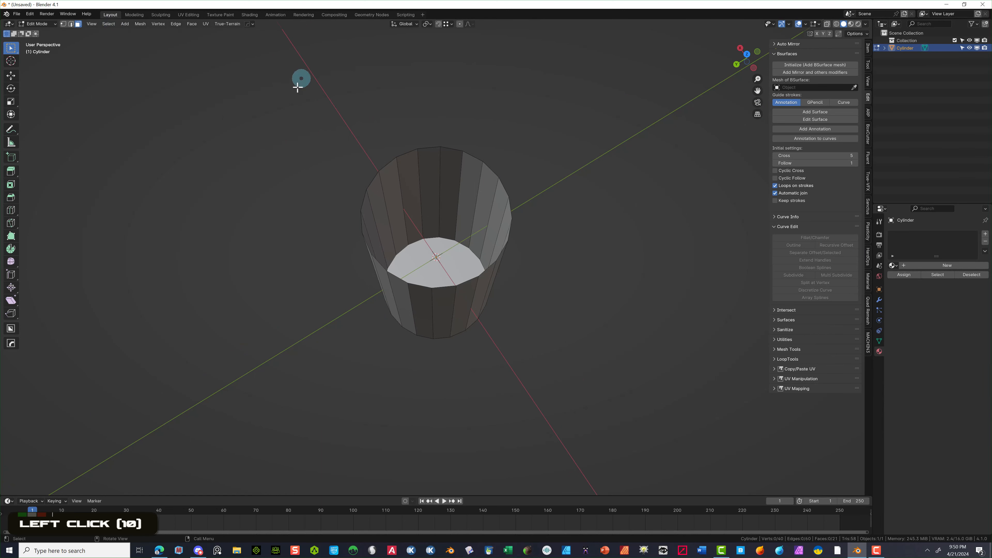
left_click_drag(301, 79, 599, 321)
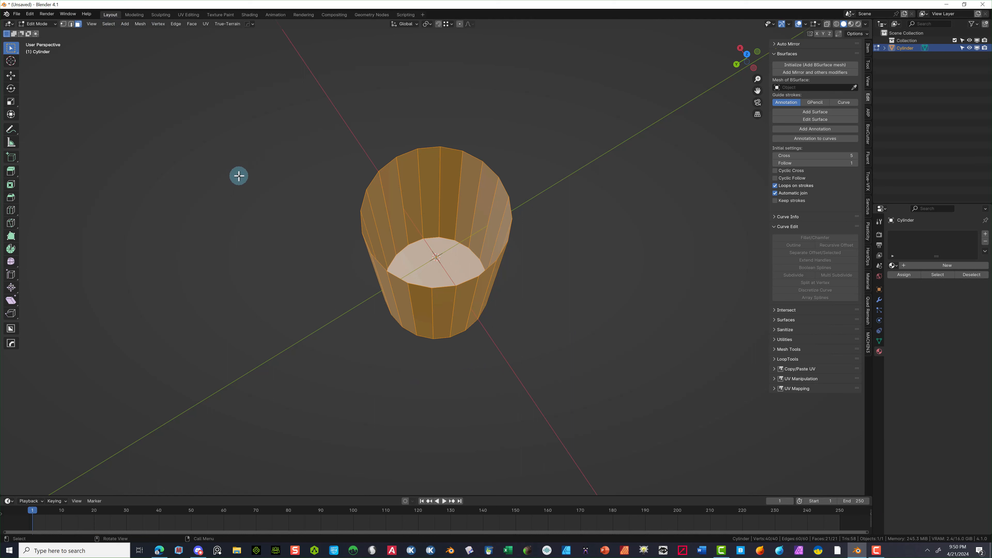
key("alt+e")
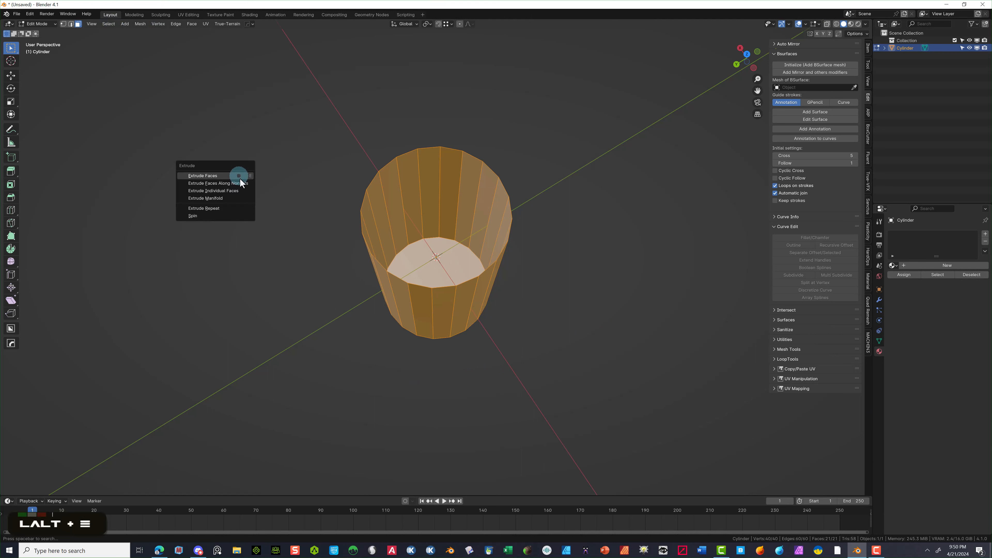
left_click(241, 183)
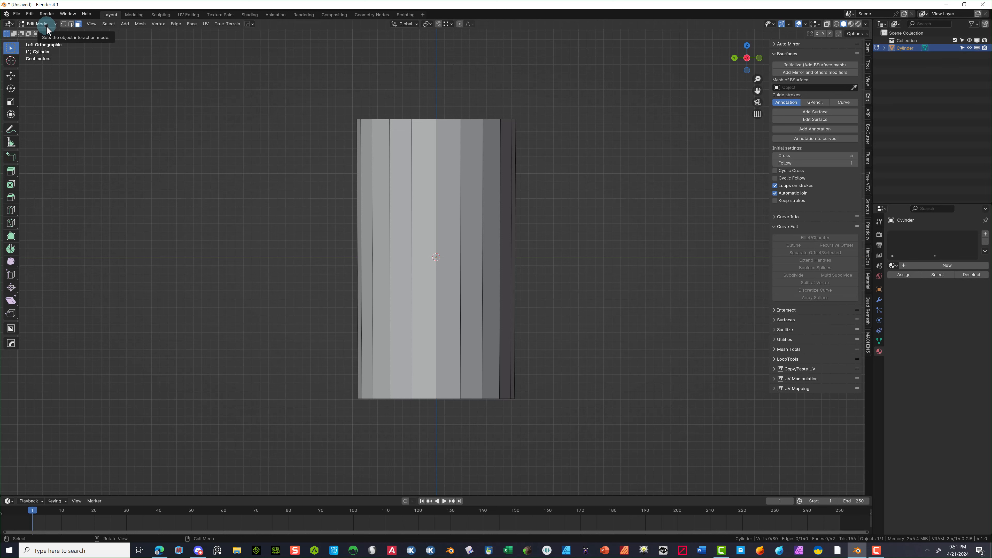
left_click(46, 30)
- In Object Mode, add an 8-sided cylinder with 0.02 m radius and 0.09 m depth
left_click(39, 32)
left_click(101, 24)
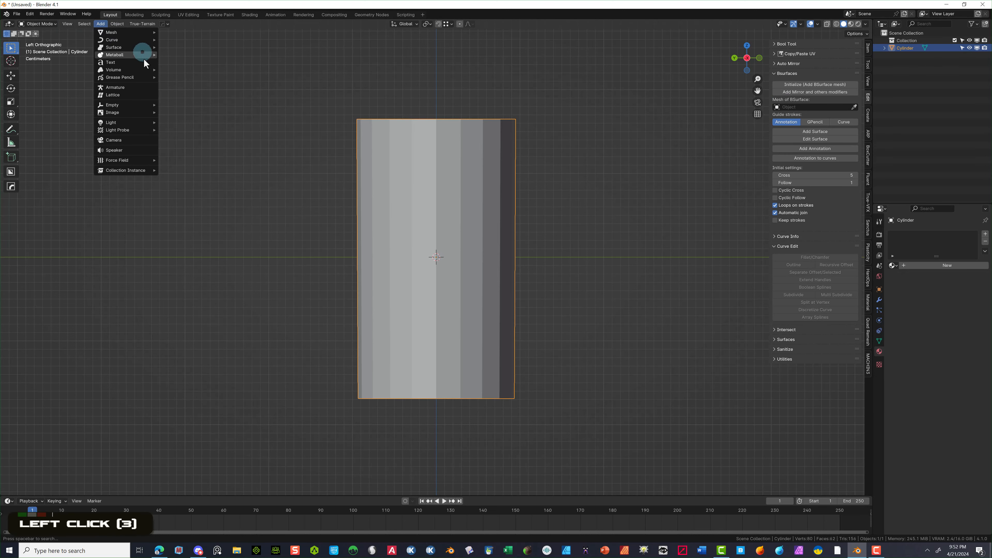
mouse_move(125, 33)
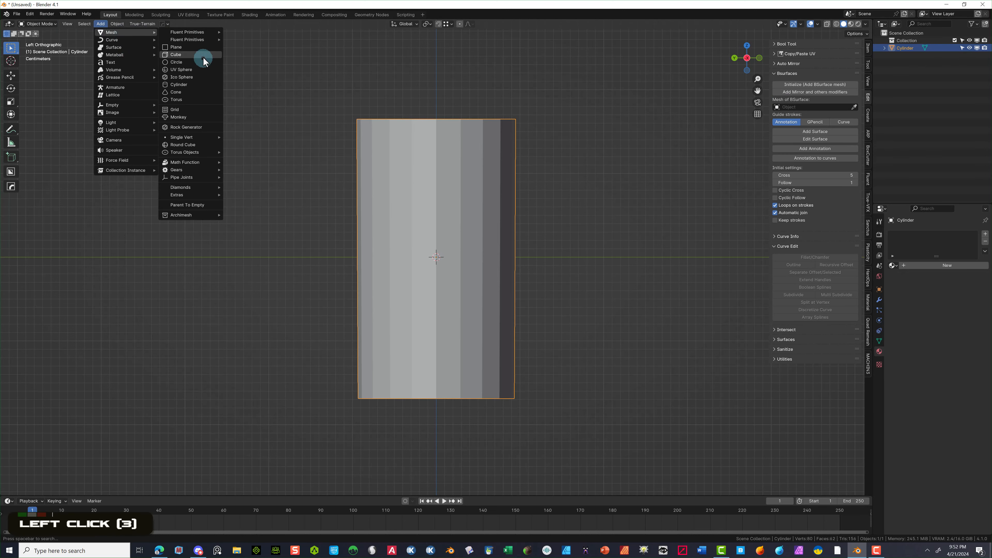
left_click(204, 84)
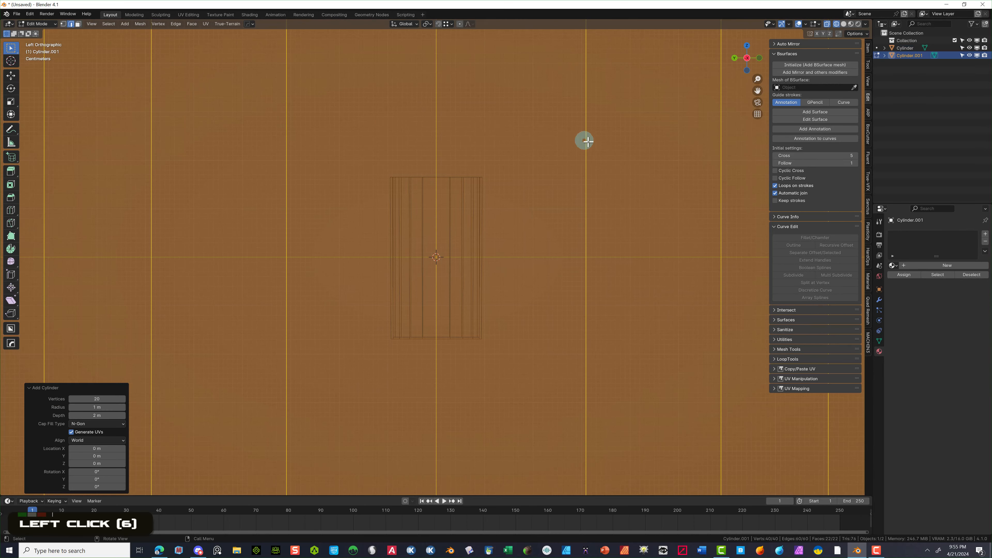
scroll(569, 139, "down", 7)
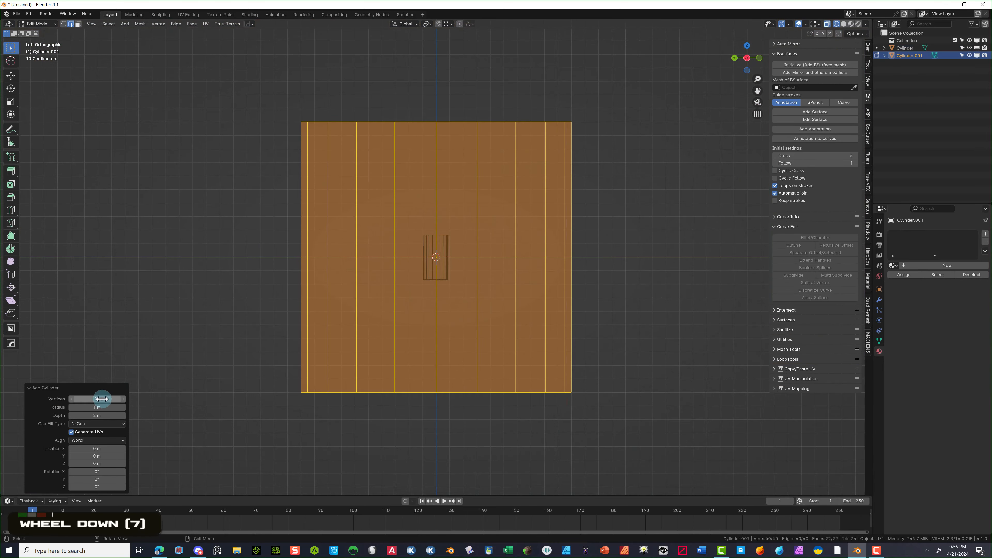
left_click(101, 399)
type("8")
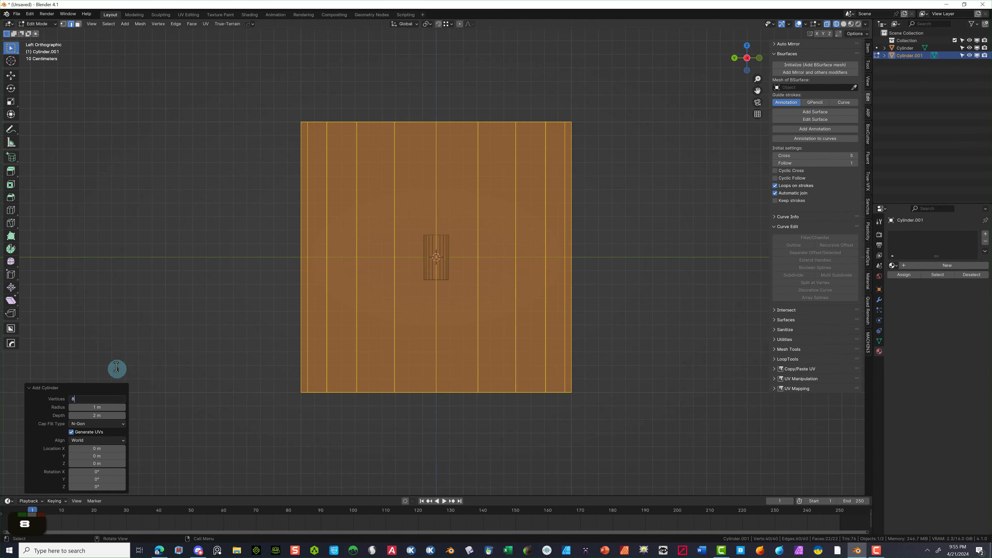
key("Tab")
left_click(98, 413)
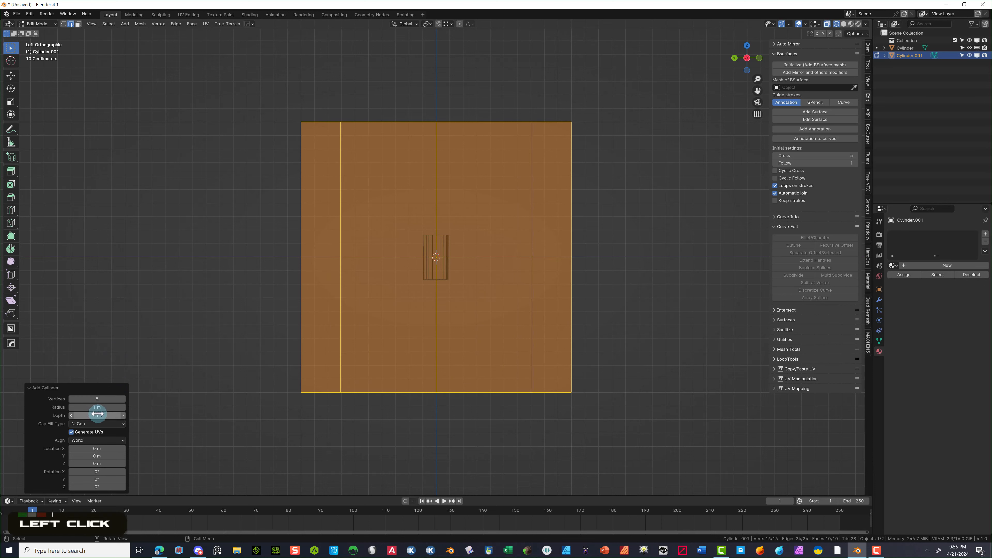
left_click_drag(97, 406, 865, 409)
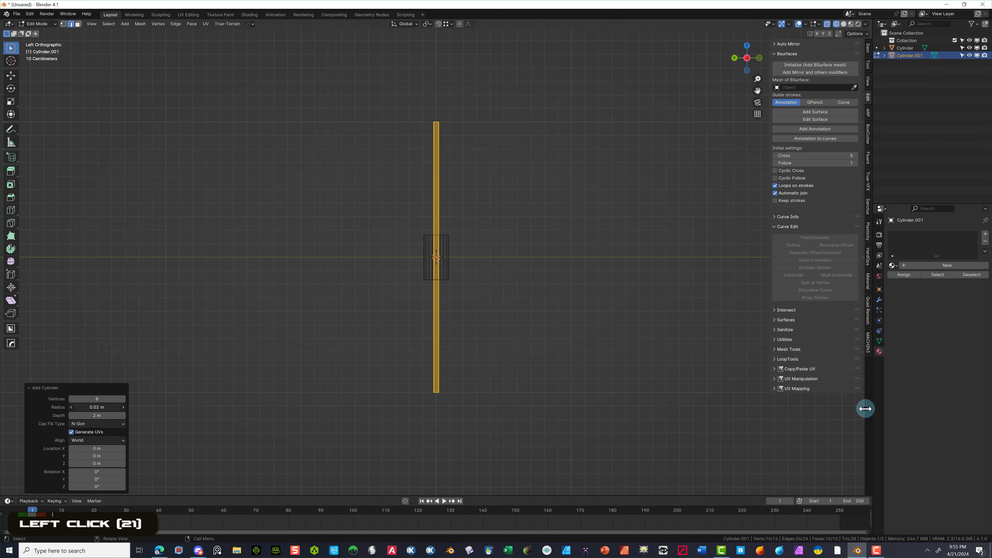
left_click(109, 414)
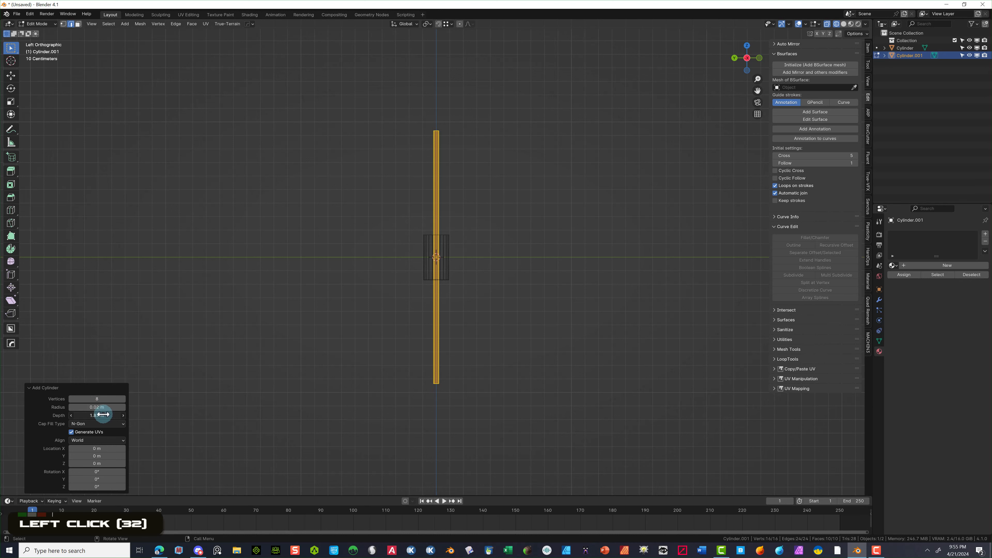
left_click_drag(102, 414, 850, 418)
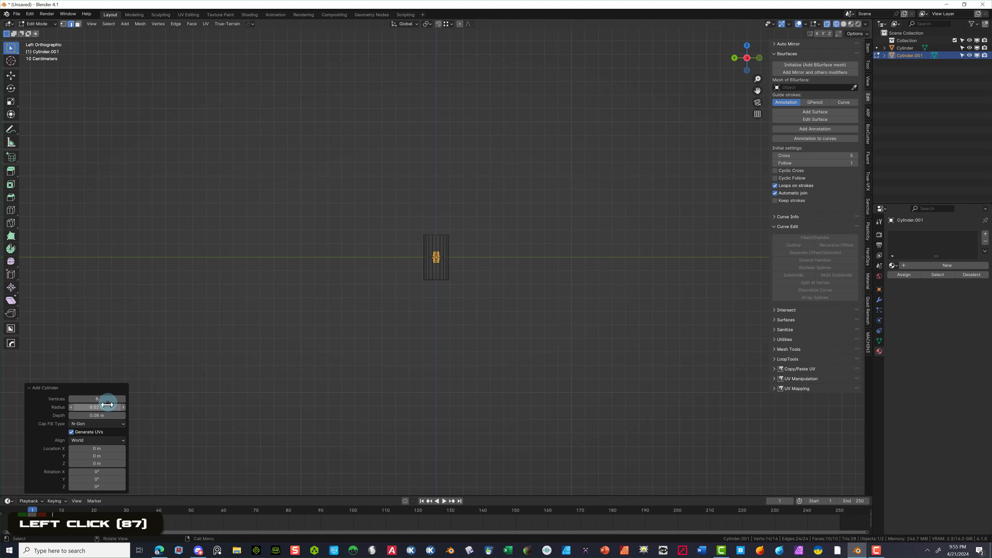
- Rotate the small cylinder 90° on X and slide it beside the mug to about Y −0.14 m
scroll(416, 286, "up", 10)
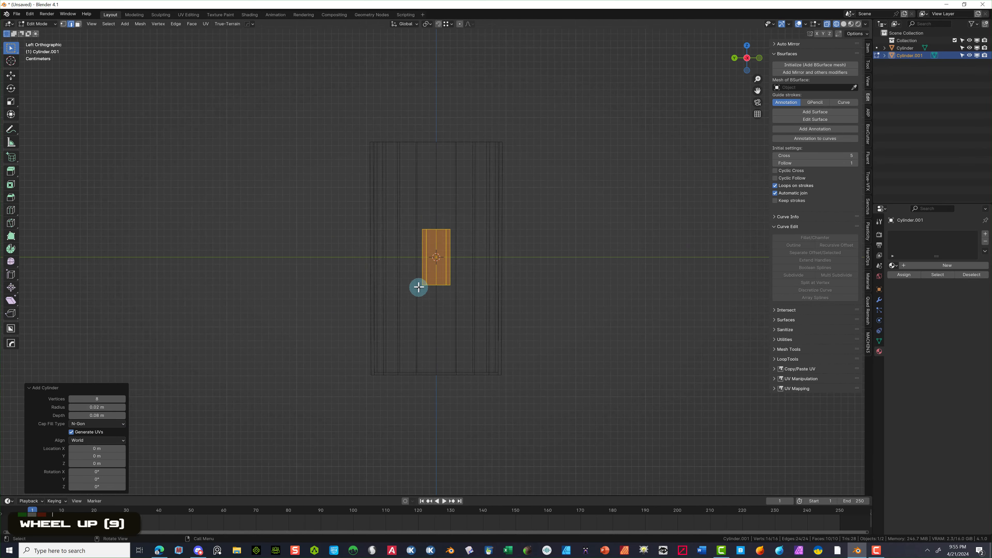
left_click_drag(97, 479, 187, 140)
left_click(101, 478)
type("0")
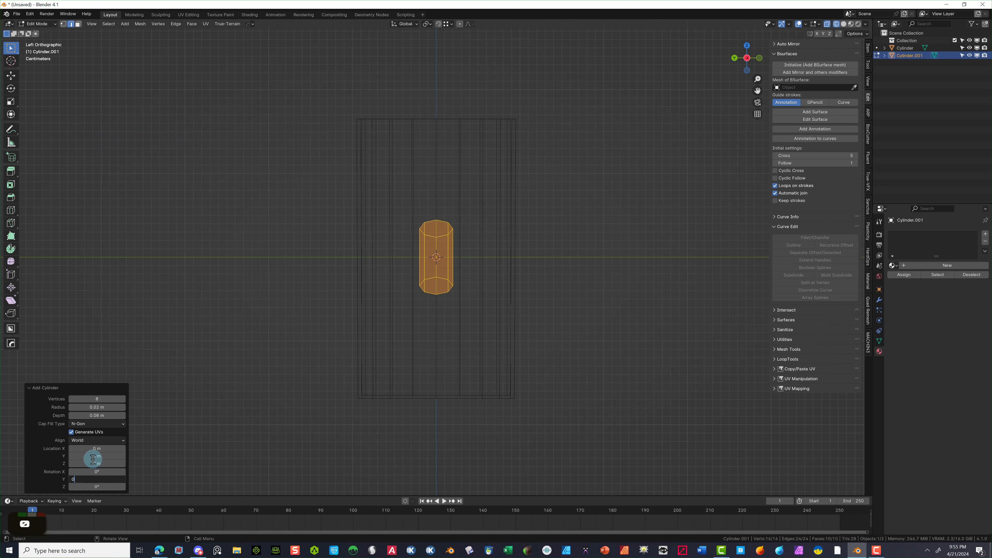
key("Return")
left_click_drag(93, 470, 328, 168)
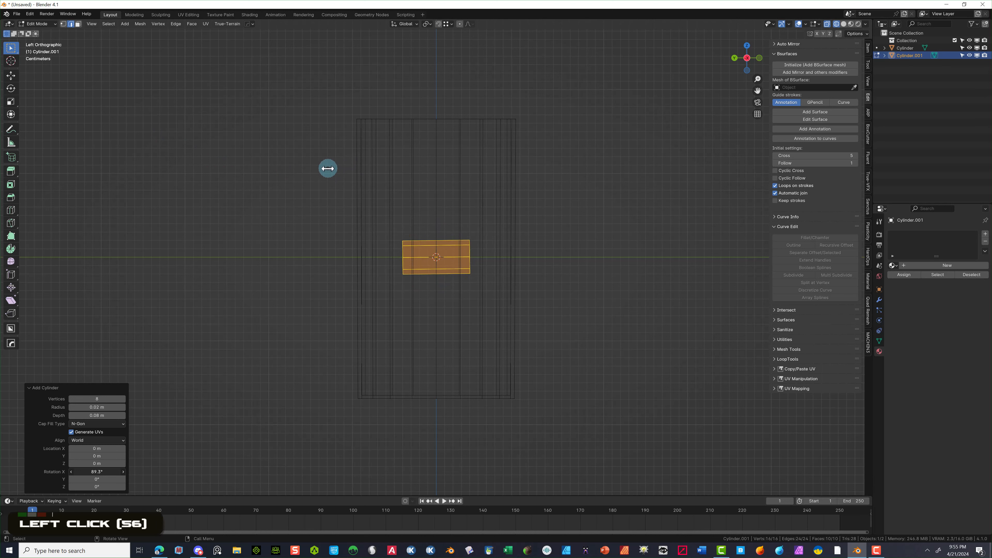
left_click(97, 470)
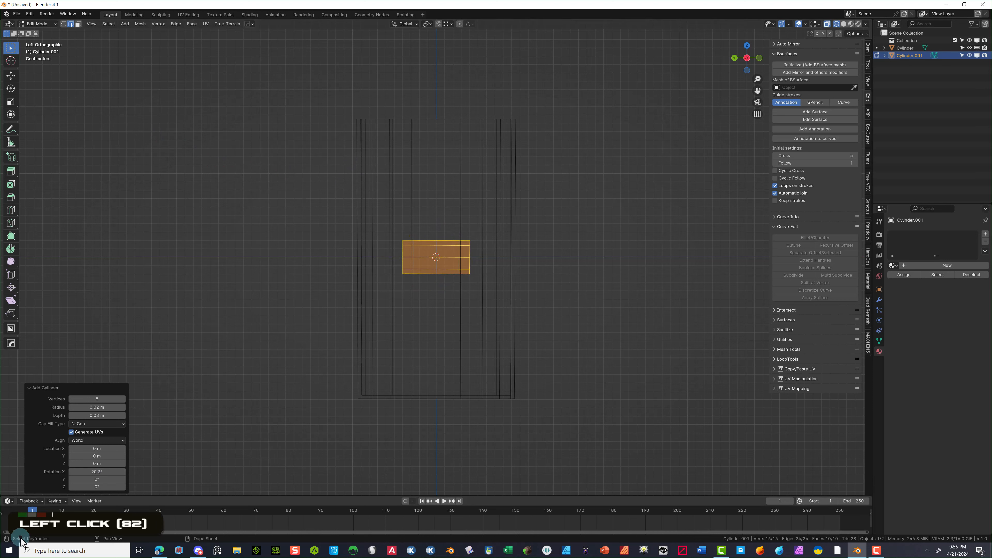
left_click(101, 469)
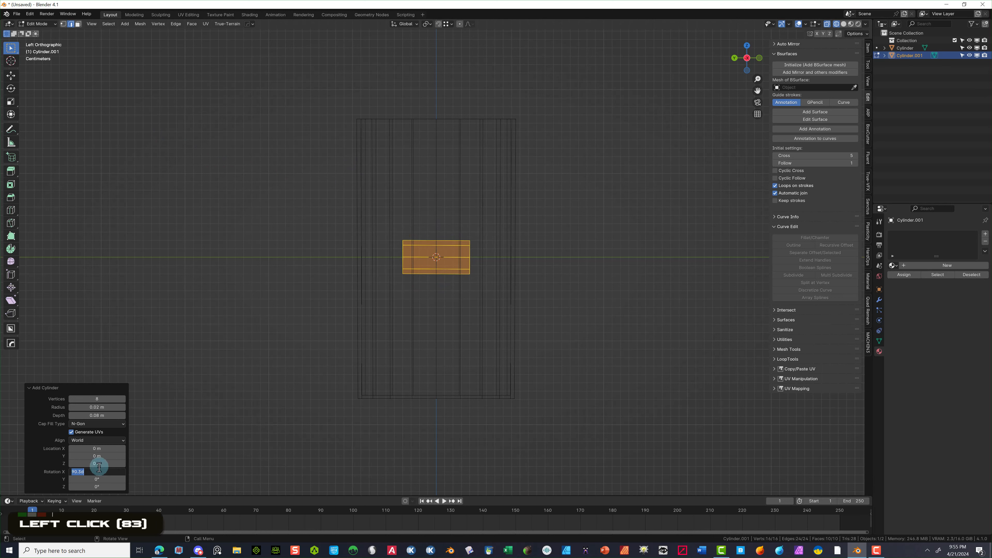
type("90")
key("Return")
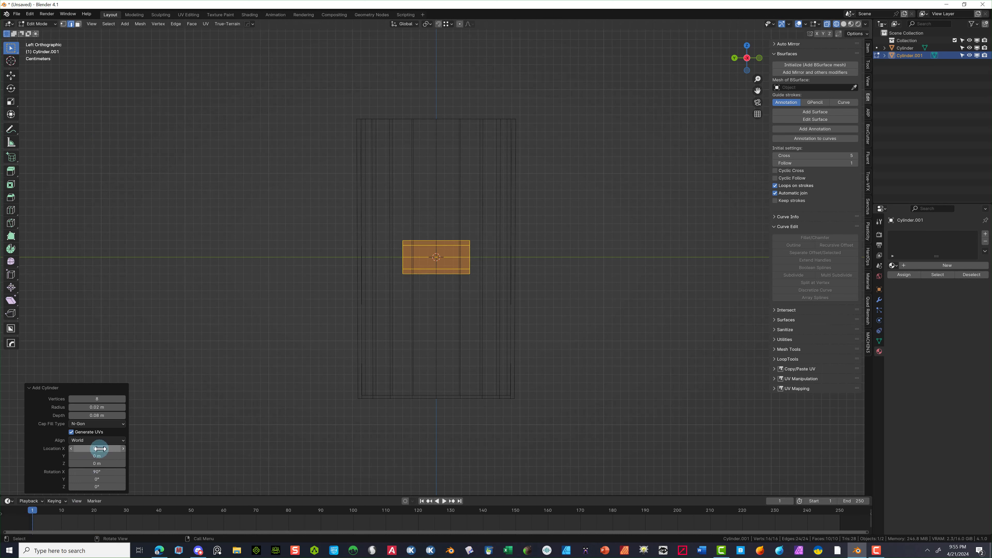
left_click_drag(90, 457, 882, 133)
- In a back view, lower the small cylinder Cylinder.001 along Z to −0.08 m
scroll(268, 390, "up", 3)
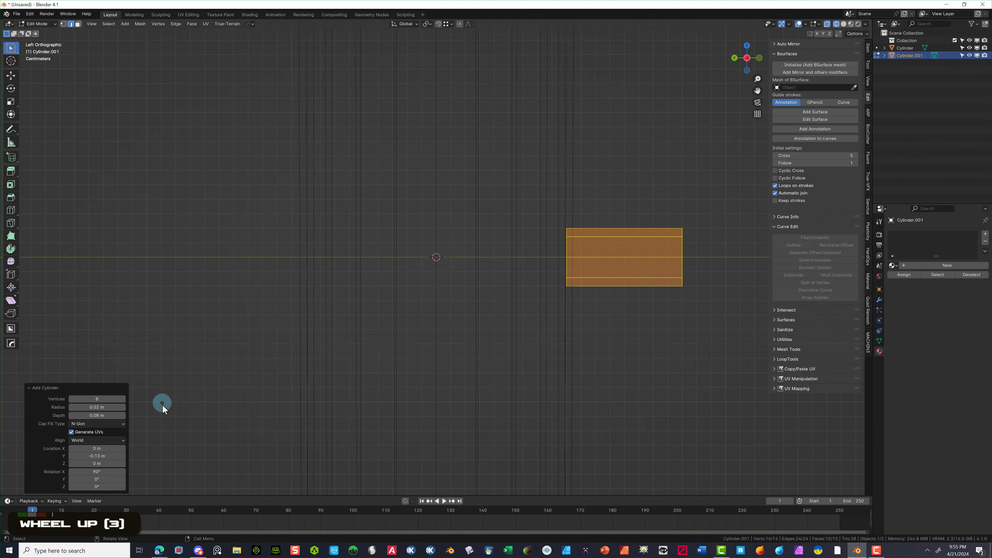
left_click(222, 348)
scroll(261, 264, "down", 3)
middle_click_drag(261, 263, 215, 312)
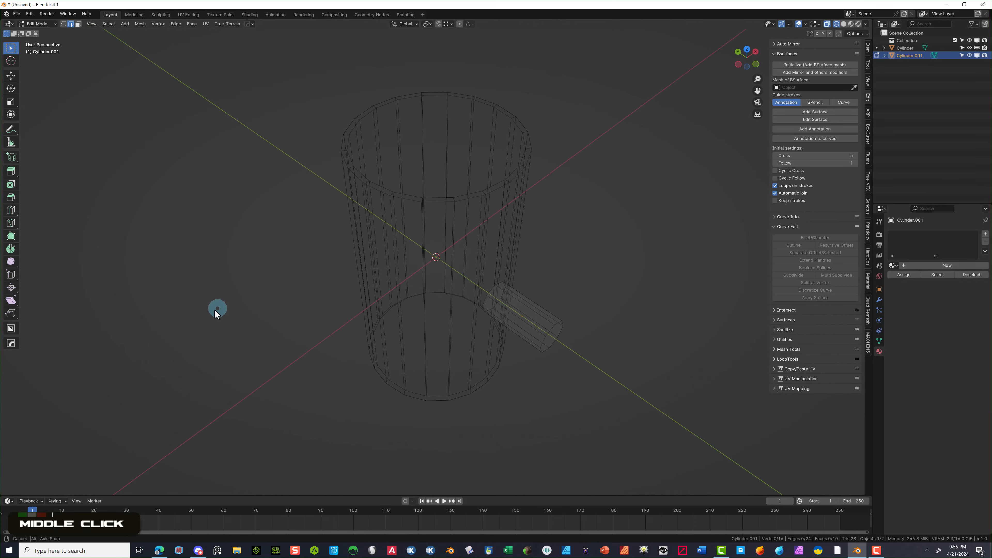
key("Tab")
key("Escape")
left_click(199, 34)
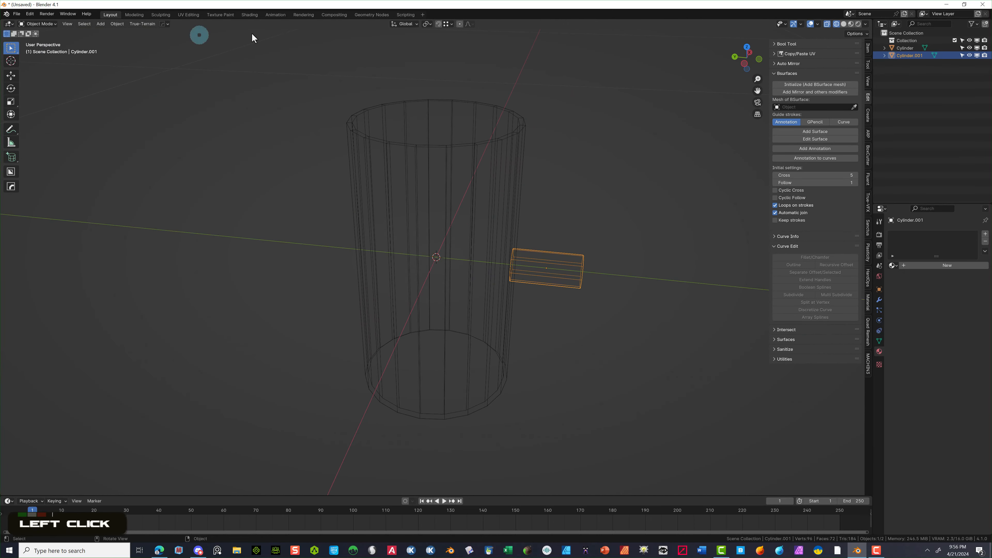
left_click(594, 205)
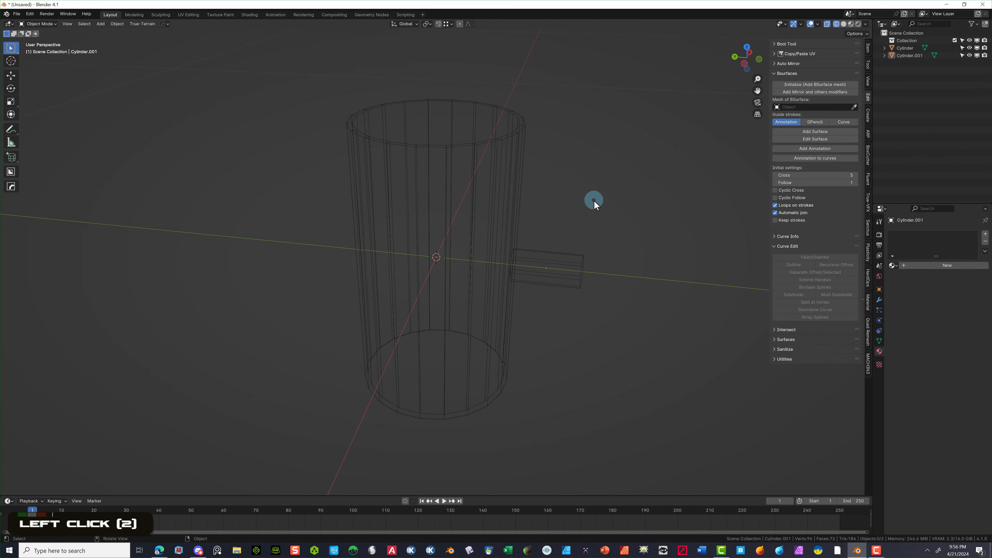
key("ctrl+KP_1")
left_click(569, 283)
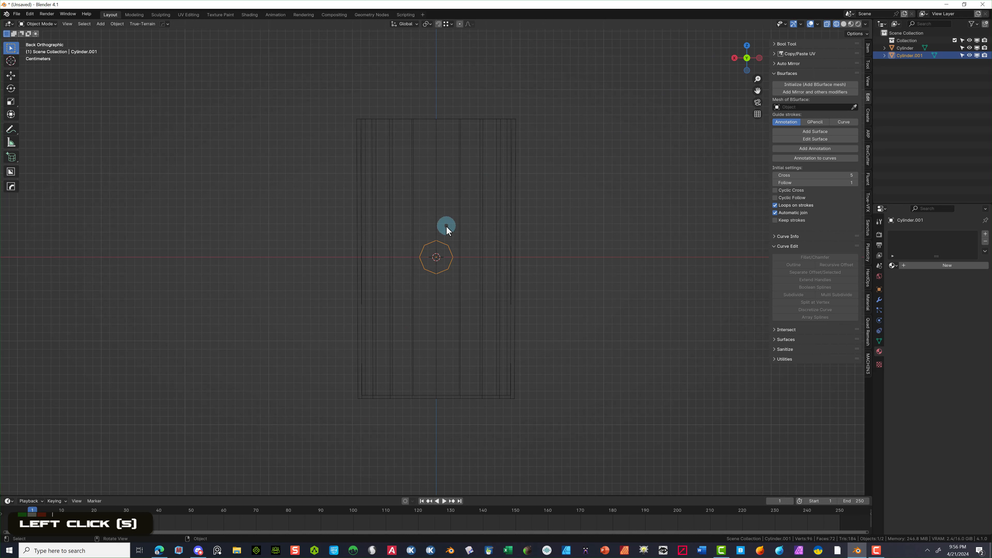
key("g")
key("z")
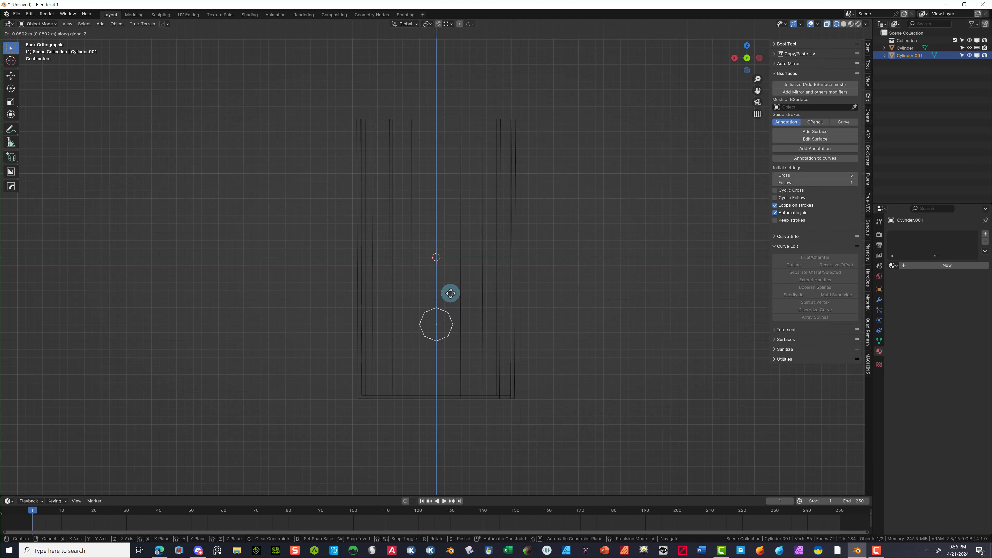
left_click(451, 293)
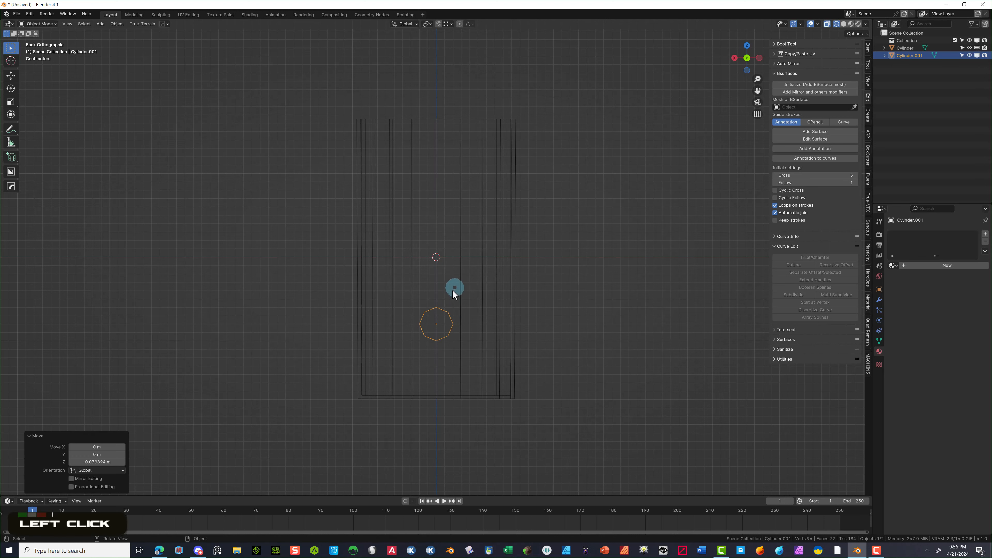
- Duplicate the small cylinder and place the copy higher up the mug's side
key("shift+d")
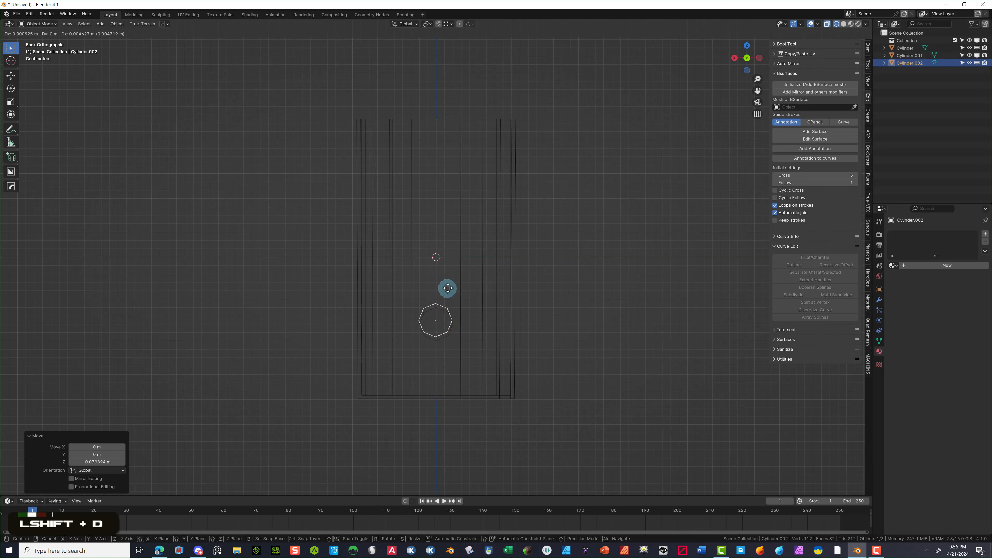
key("z")
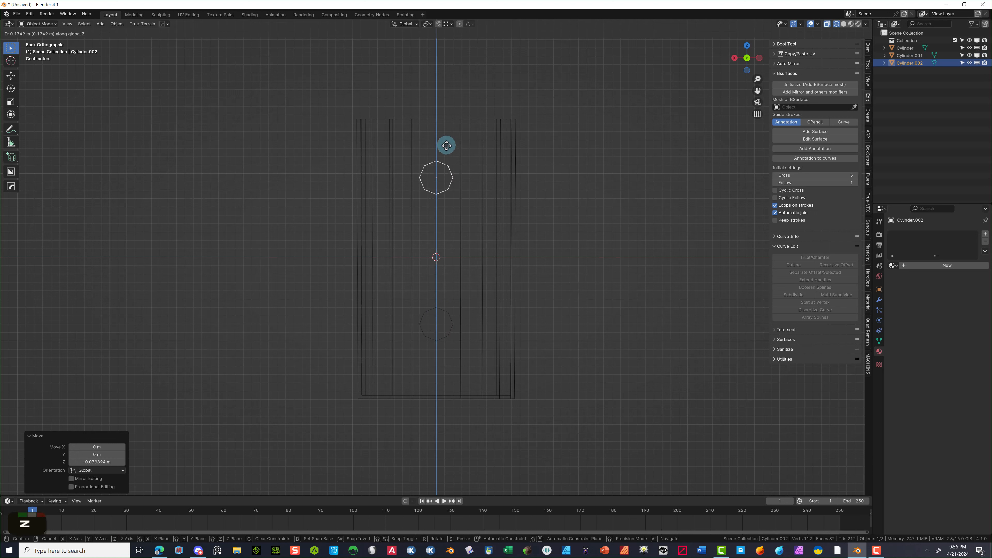
left_click(450, 131)
middle_click_drag(248, 237, 280, 253)
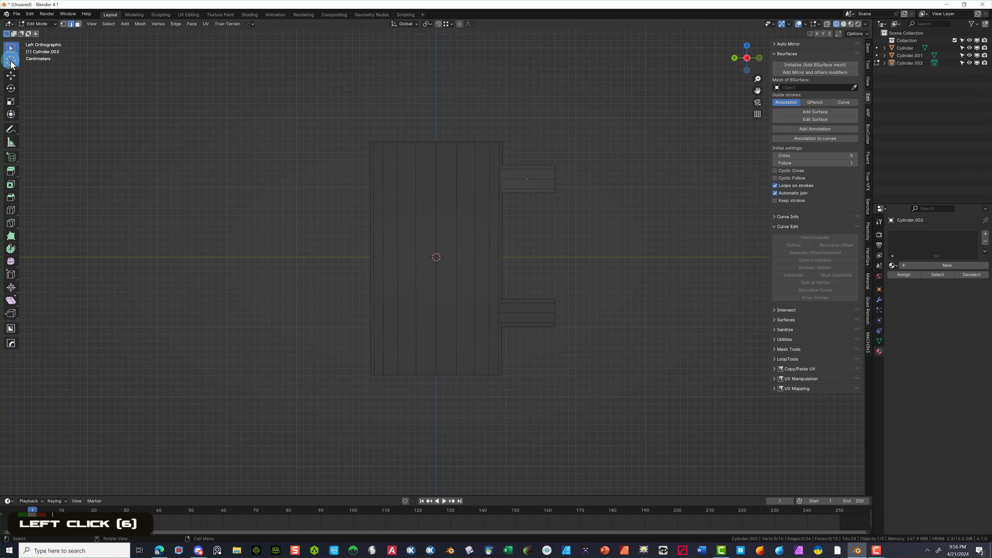
- Place the 3D cursor at the upper stub's outer corner
left_click(12, 61)
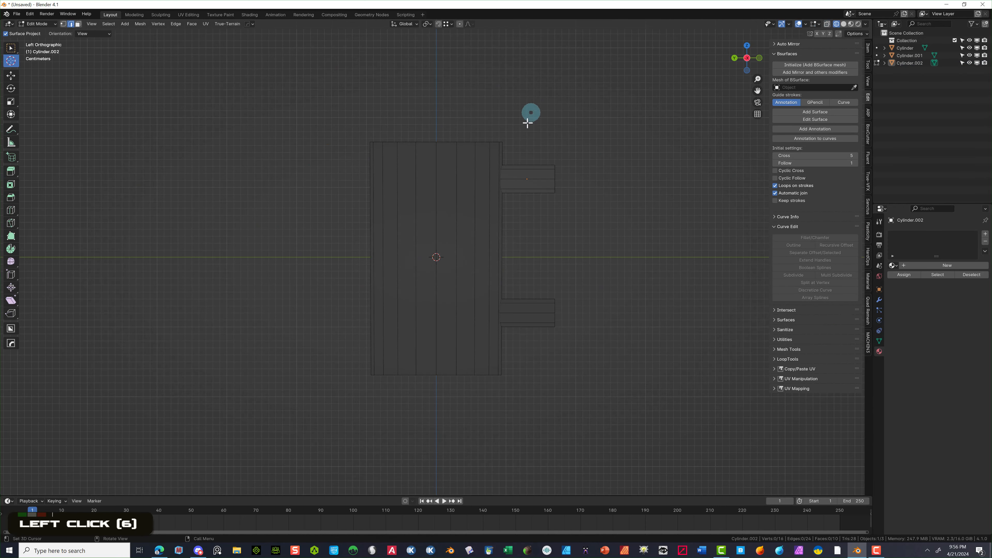
left_click(554, 164)
scroll(652, 162, "up", 3)
left_click(615, 135)
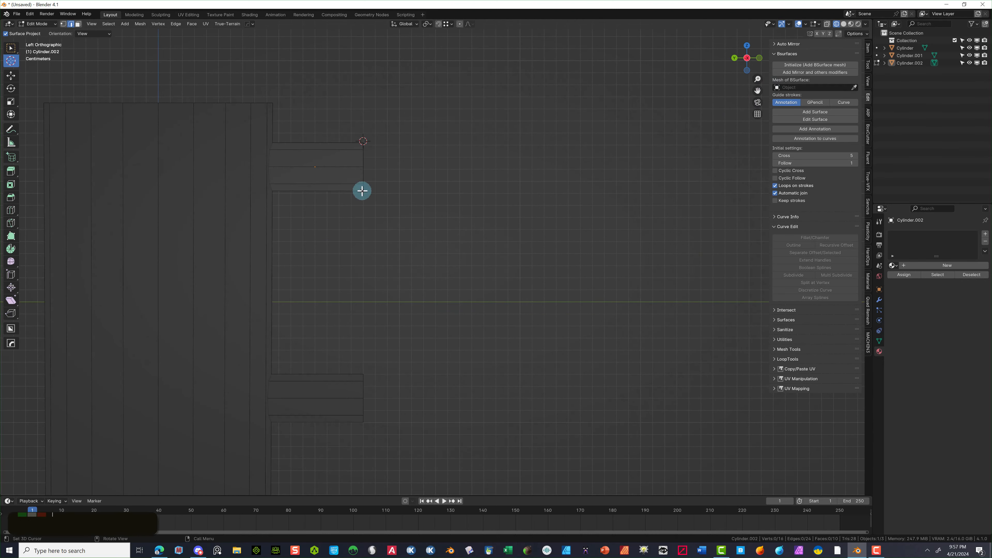
left_click(361, 191)
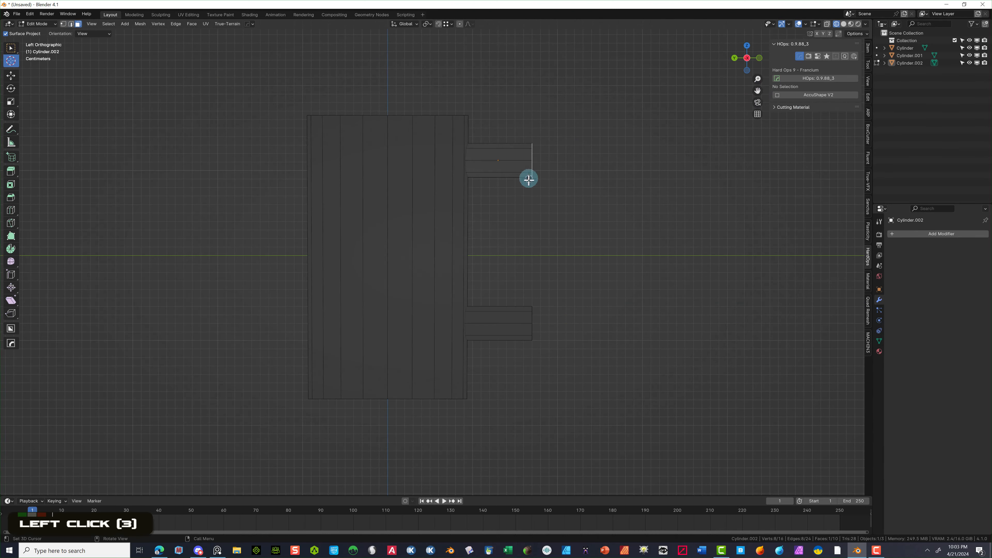
- Spin the upper stub's end about −90° downward, refining the spin centre to shape the elbow
left_click(11, 248)
left_click_drag(483, 130, 578, 132)
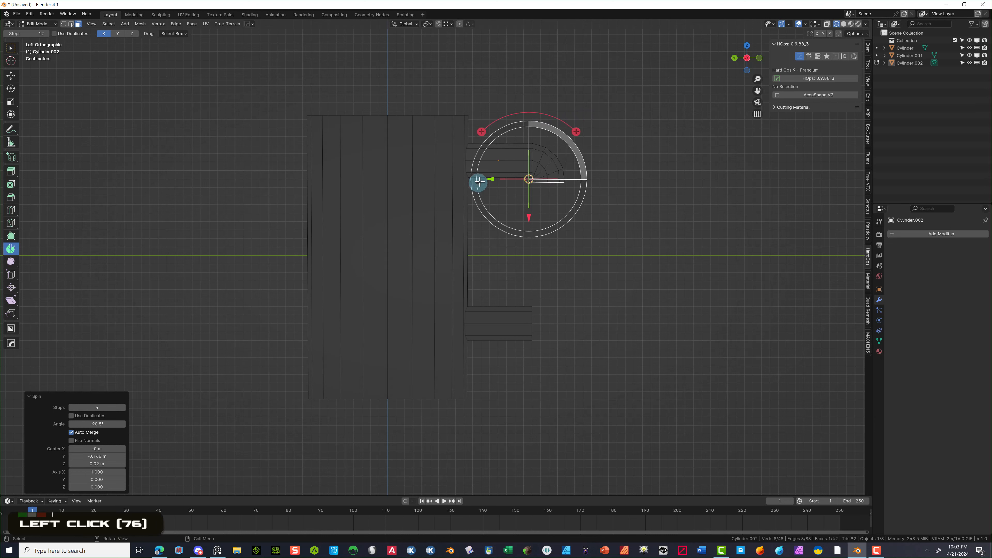
left_click_drag(484, 178, 508, 179)
left_click_drag(543, 217, 547, 243)
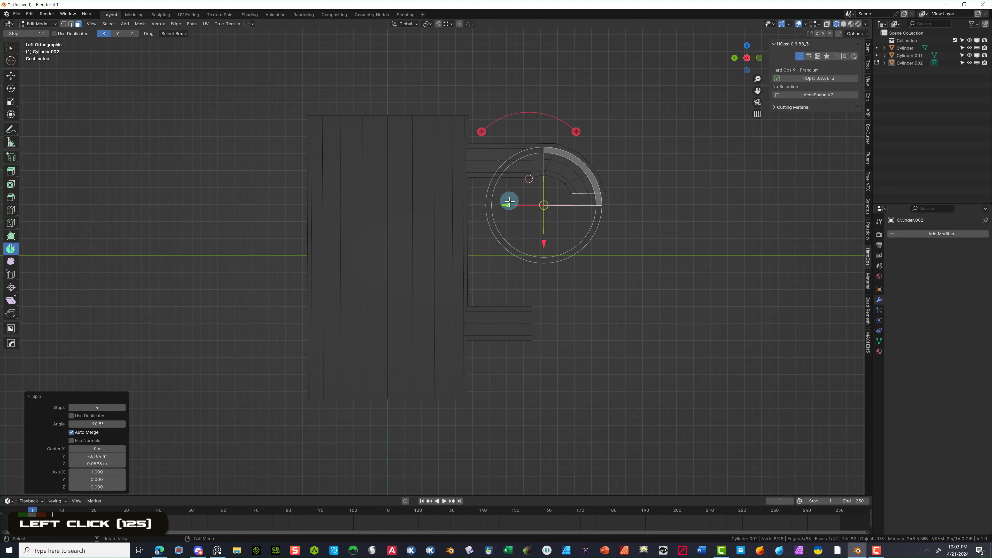
left_click_drag(508, 204, 499, 204)
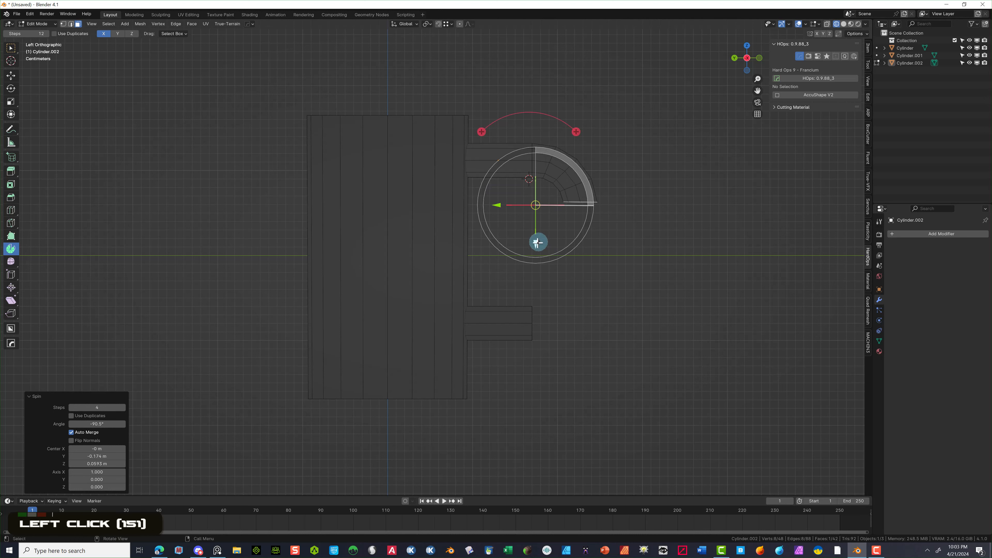
left_click_drag(496, 209, 499, 206)
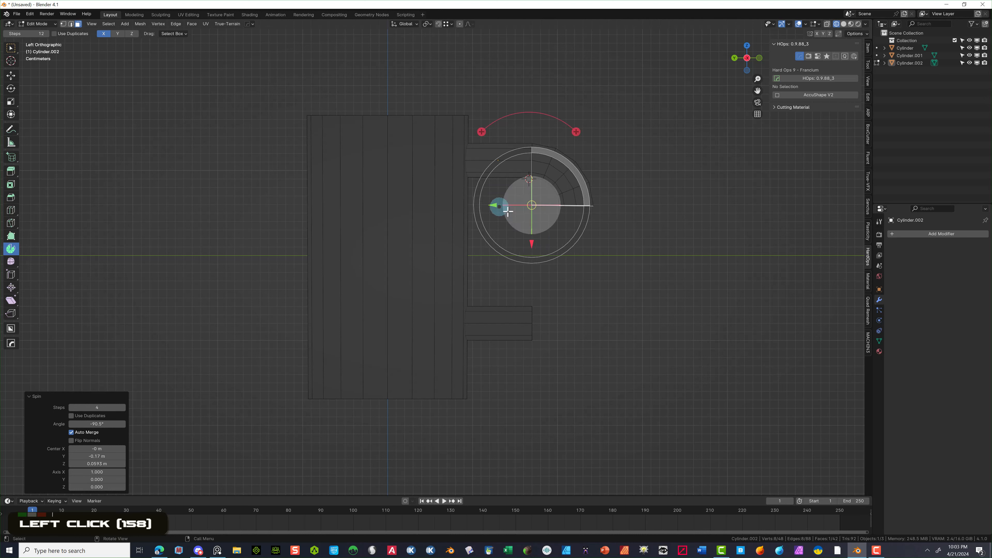
left_click_drag(530, 244, 529, 239)
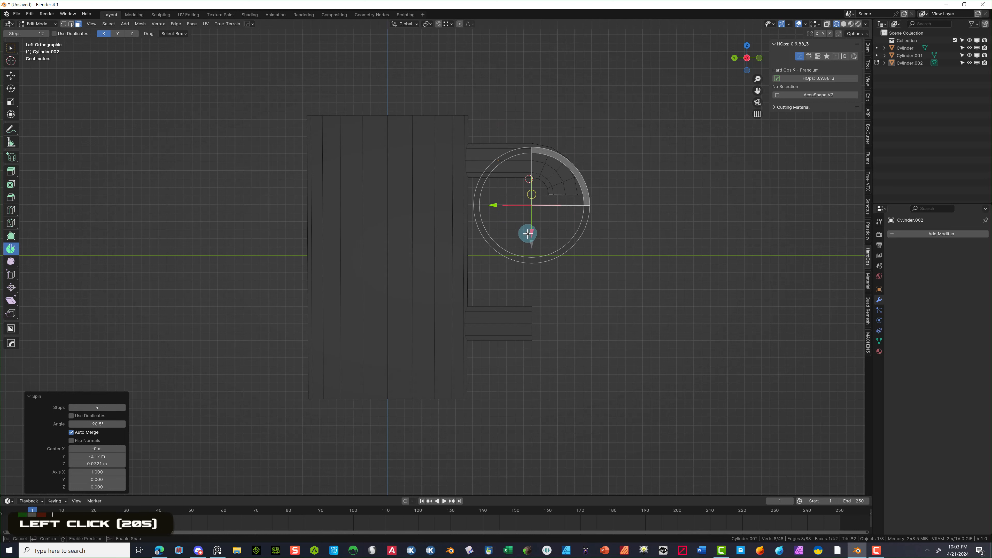
left_click_drag(528, 234, 493, 196)
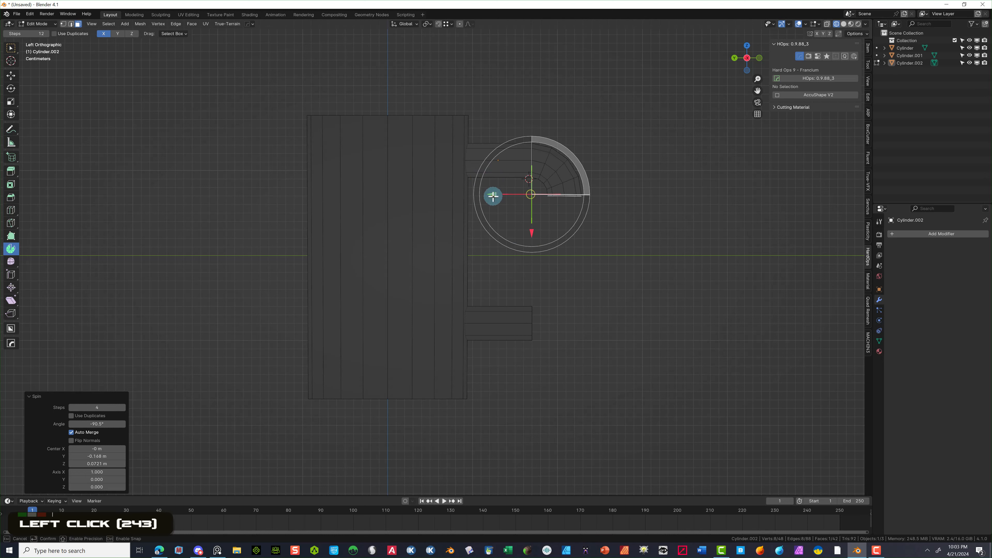
left_click_drag(492, 196, 499, 197)
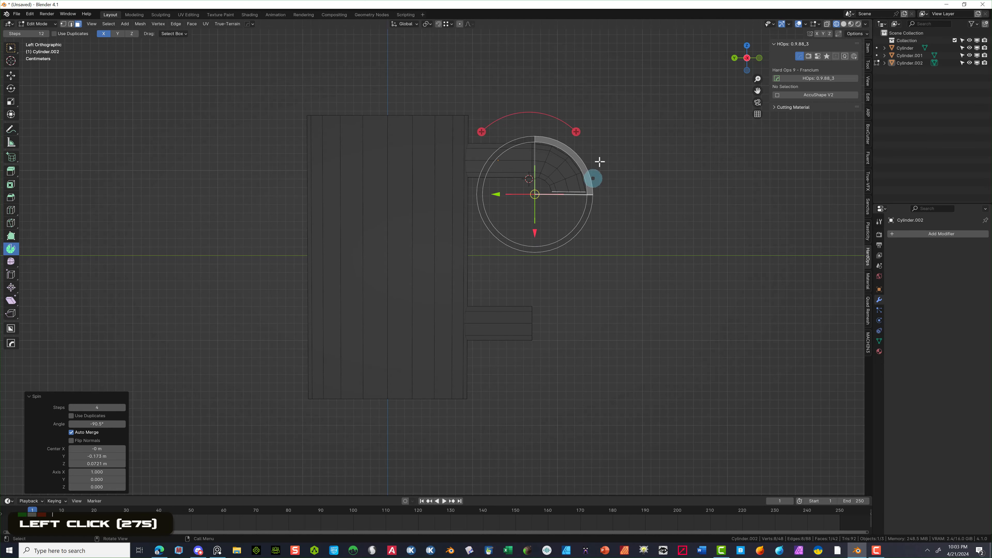
left_click(38, 25)
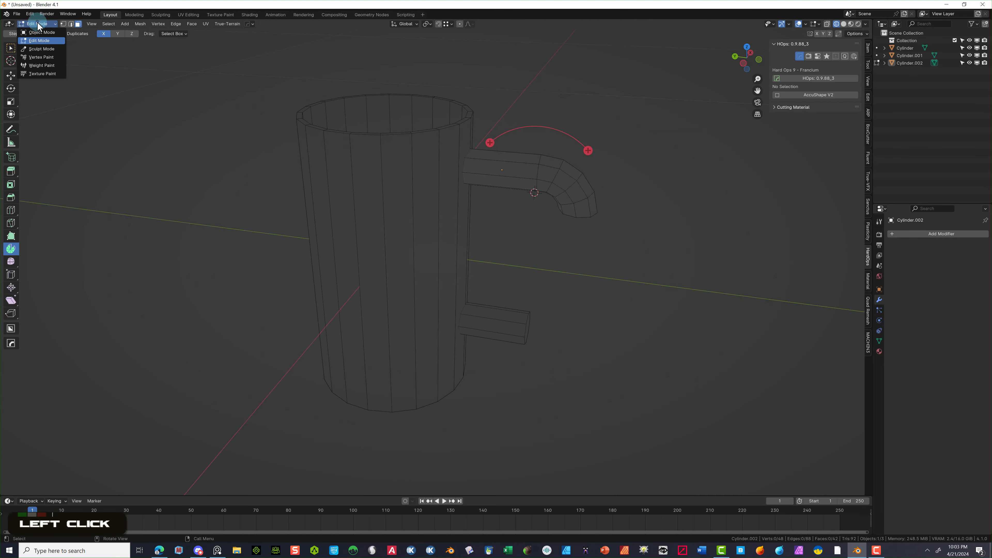
- Delete the leftover lower stub in Object Mode
left_click(42, 32)
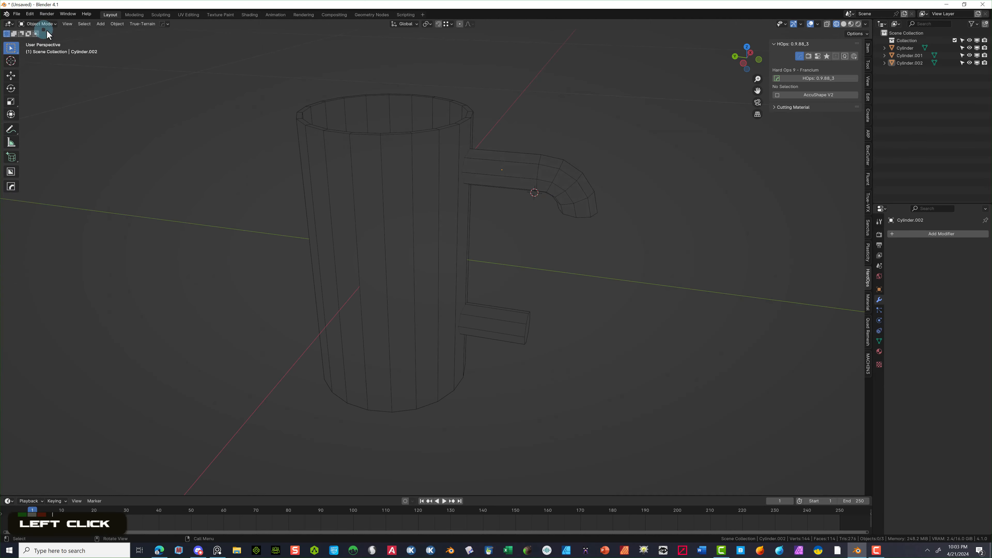
left_click(509, 327)
key("Delete")
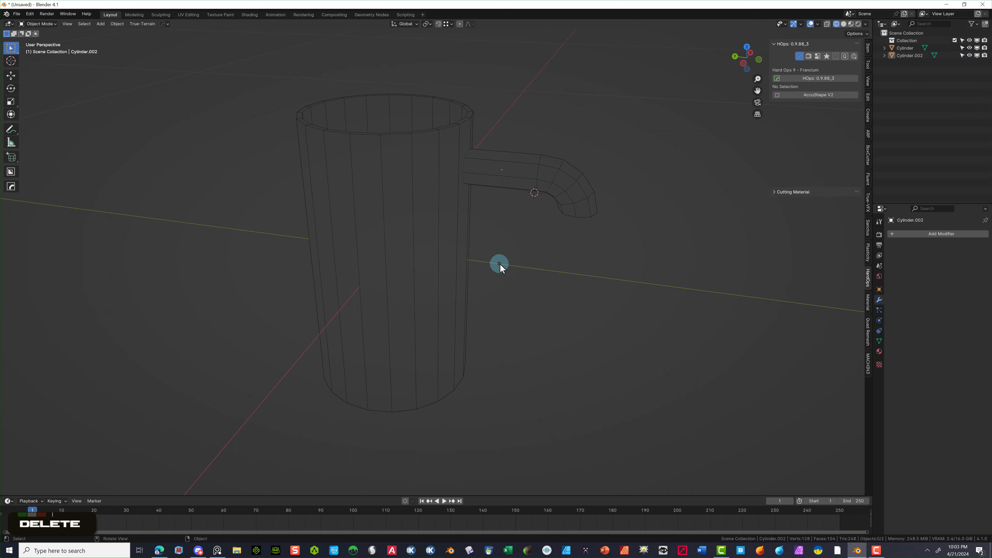
- Scale the curved handle piece to 0.88 and nudge it 0.0067 m along Y
left_click(566, 203)
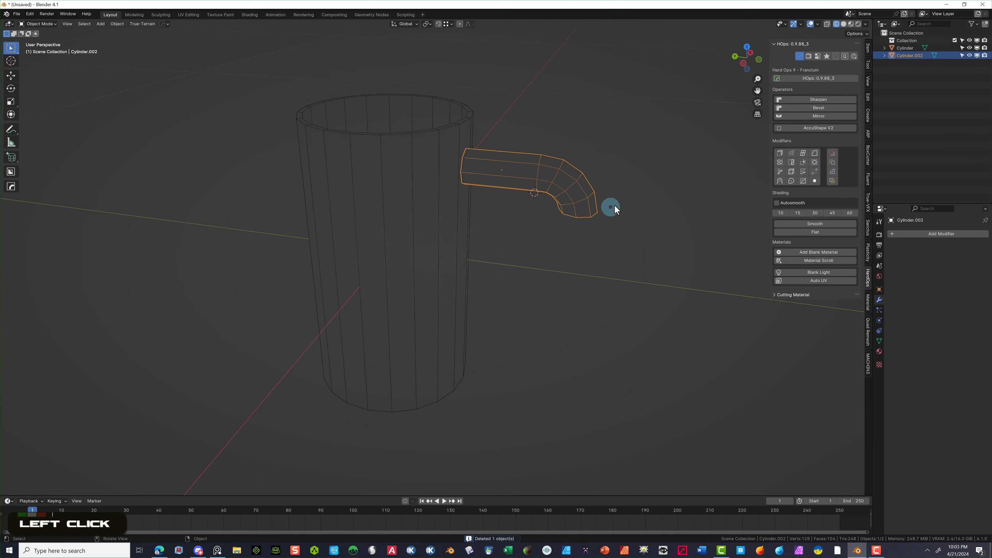
key("s")
key("s")
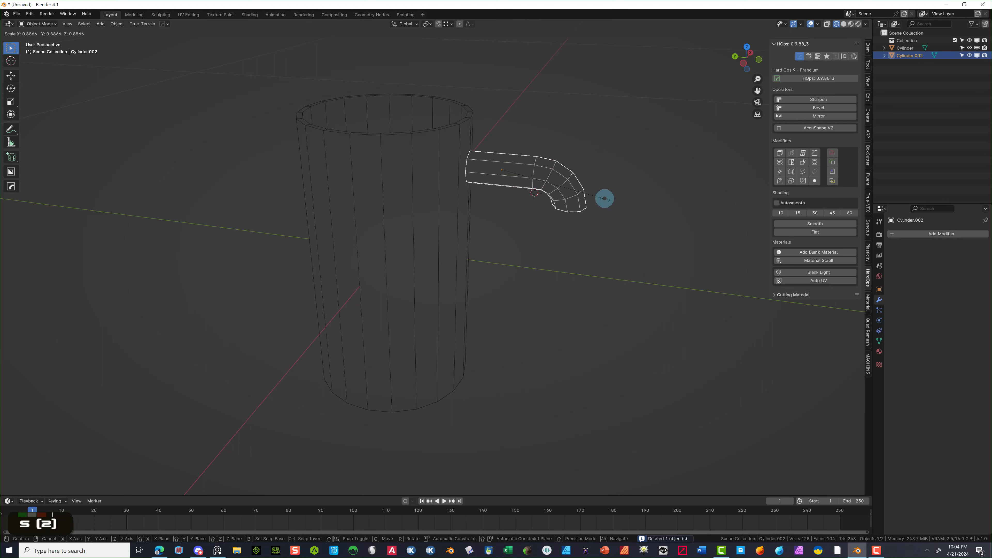
left_click(603, 198)
key("g")
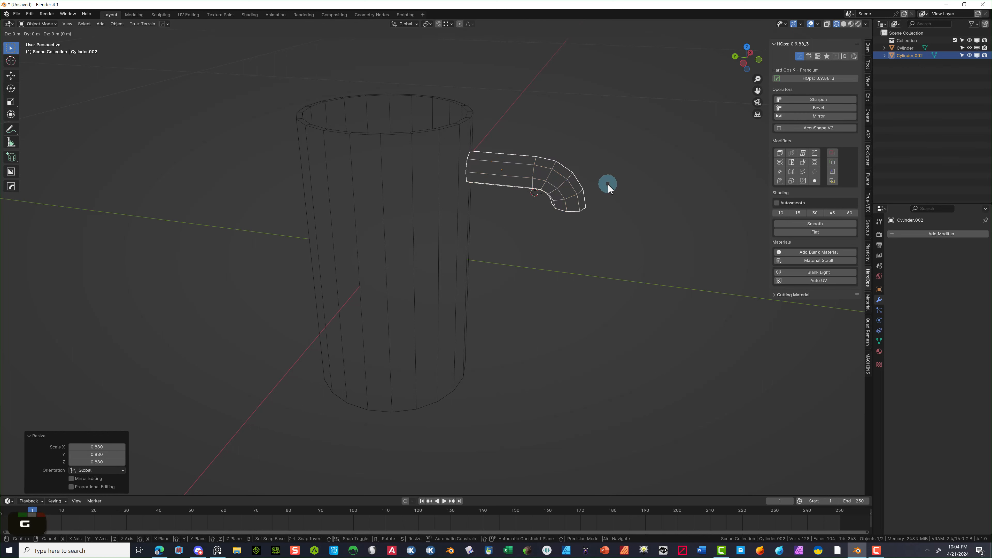
key("y")
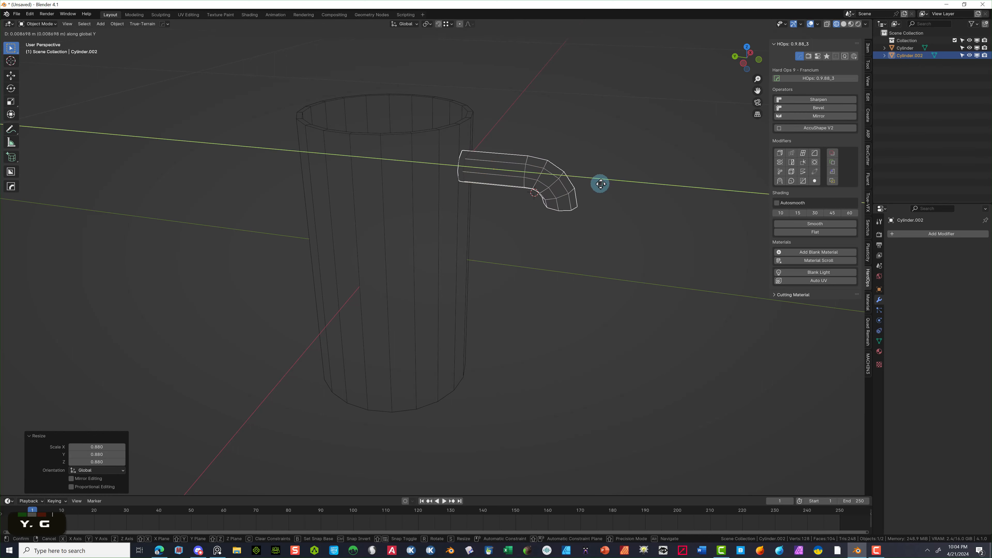
left_click(600, 184)
middle_click_drag(600, 183, 546, 201)
middle_click_drag(567, 194, 629, 195)
scroll(592, 224, "down", 1)
middle_click_drag(592, 224, 595, 225)
middle_click_drag(595, 224, 595, 226, "alt")
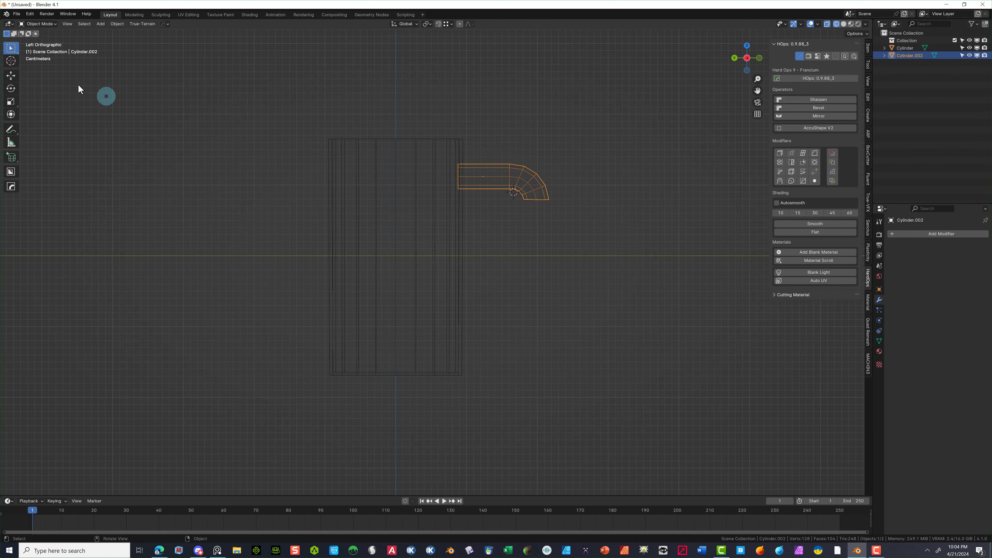
- Reset the 3D cursor and set the handle piece's origin to it
left_click(14, 60)
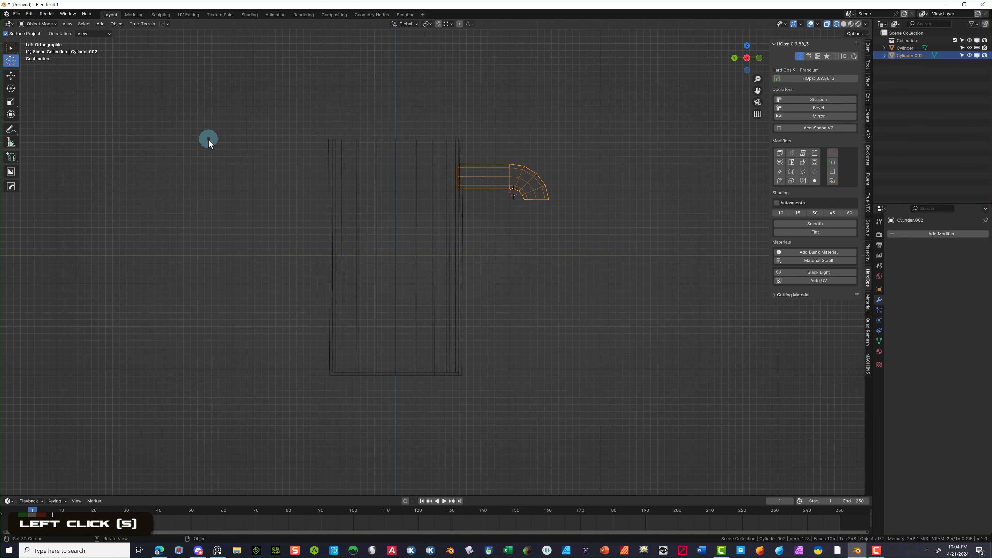
key("shift+c")
left_click(117, 23)
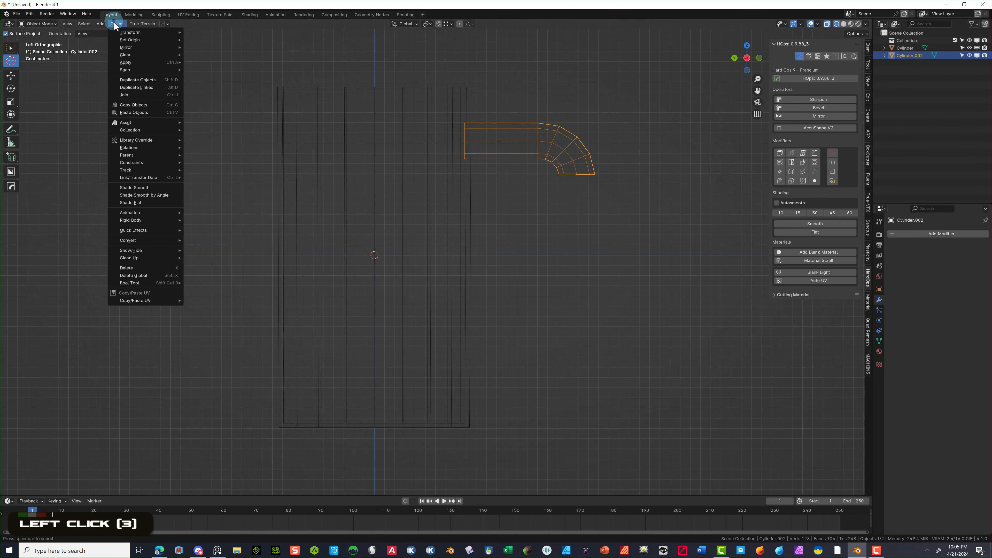
mouse_move(129, 40)
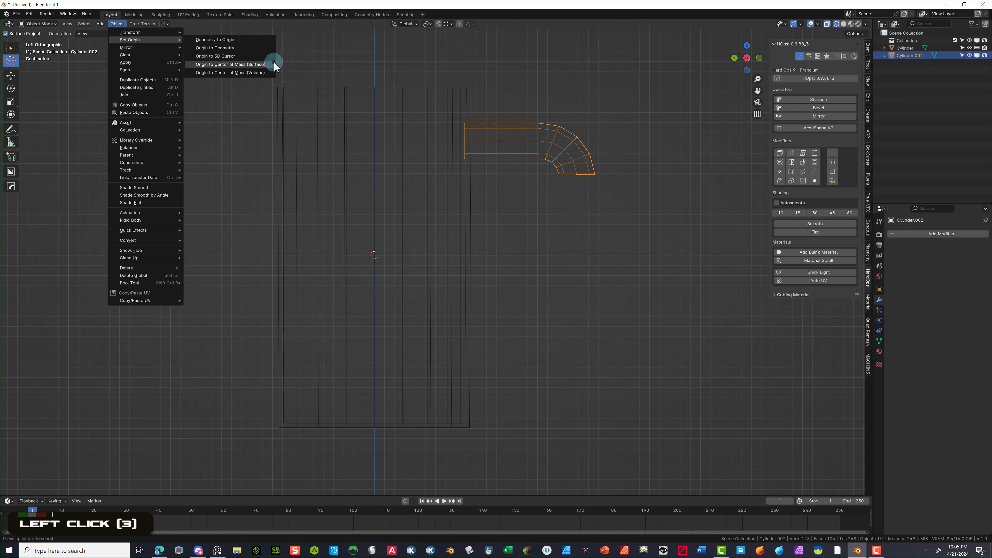
left_click(258, 59)
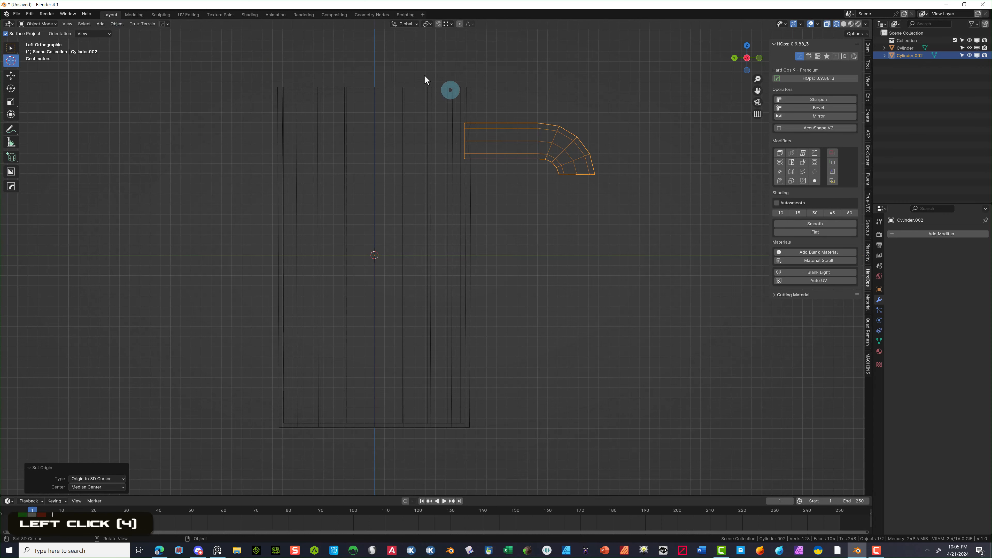
- Mirror the handle piece downward with HardOps Mirror to create the lower arm
left_click(821, 115)
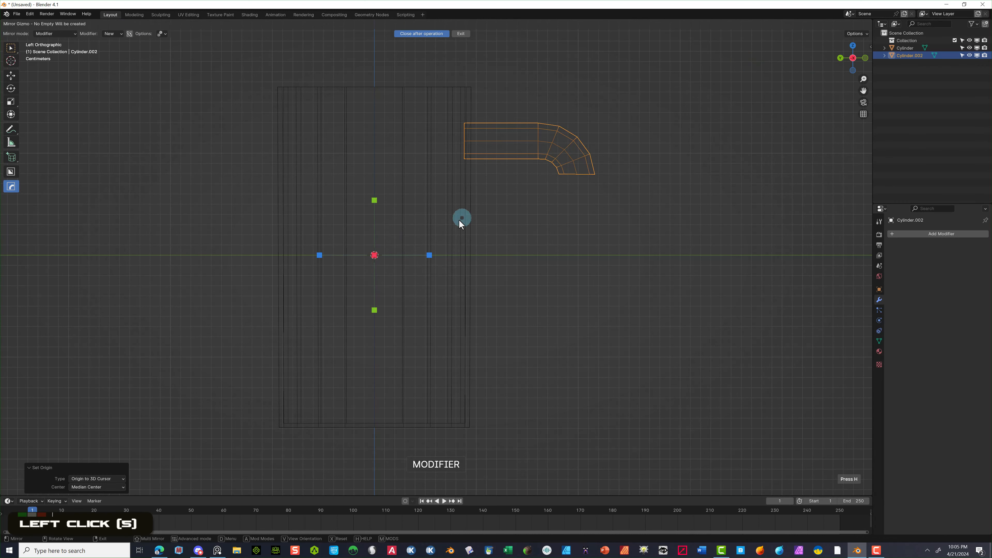
left_click(374, 204)
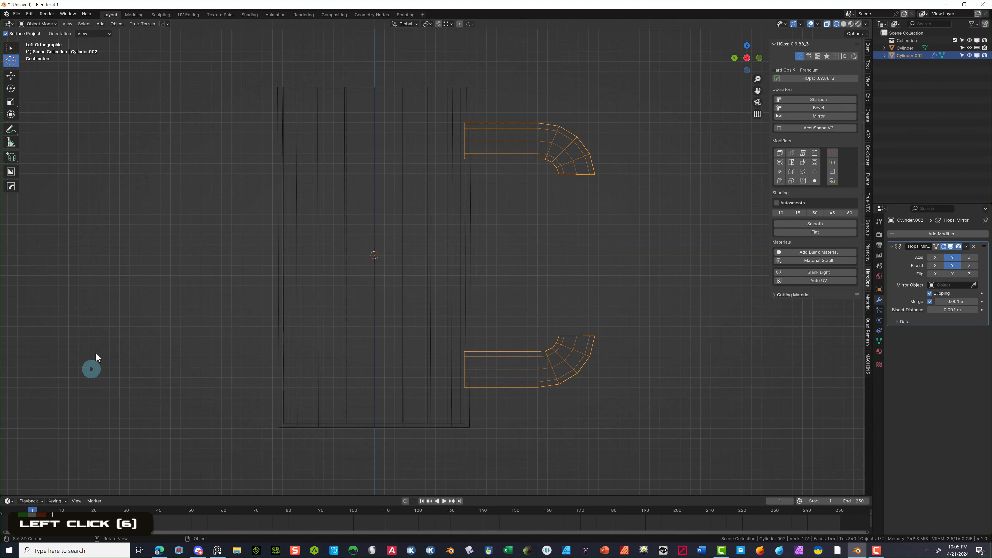
left_click(174, 208)
mouse_move(559, 230)
middle_mouse_down()
mouse_move(484, 258)
mouse_move(447, 250)
mouse_move(479, 266)
mouse_move(538, 259)
mouse_move(566, 226)
middle_mouse_up()
left_click(37, 24)
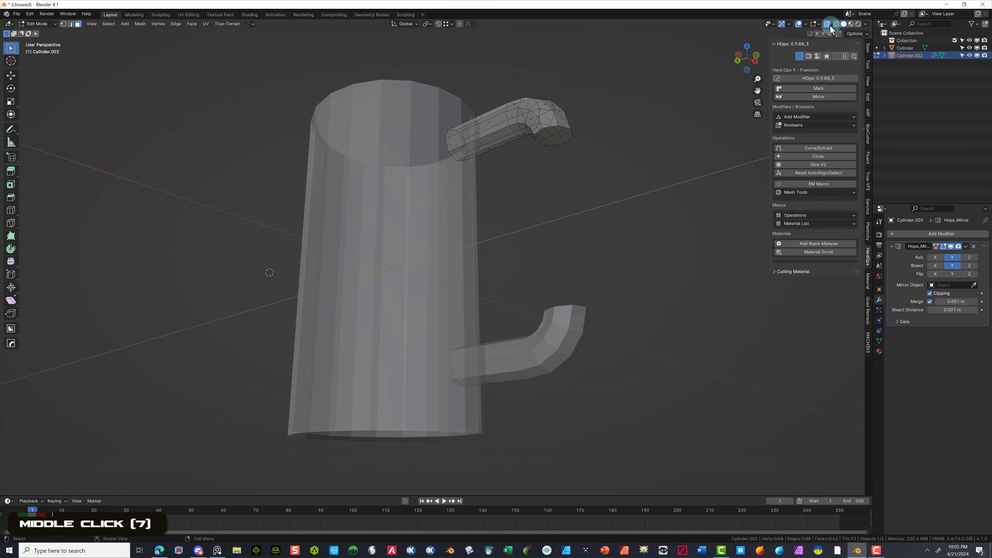
- Delete the upper handle's end cap face
left_click(827, 24)
mouse_move(634, 106)
middle_mouse_down()
mouse_move(621, 142)
mouse_move(638, 100)
middle_mouse_up()
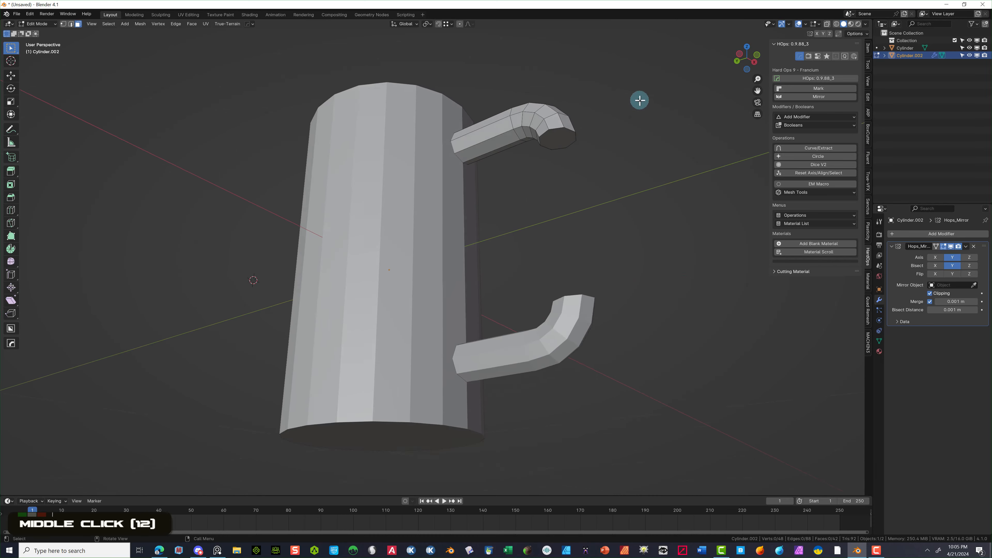
scroll(588, 108, "up", 2)
left_click(588, 108)
key("Delete")
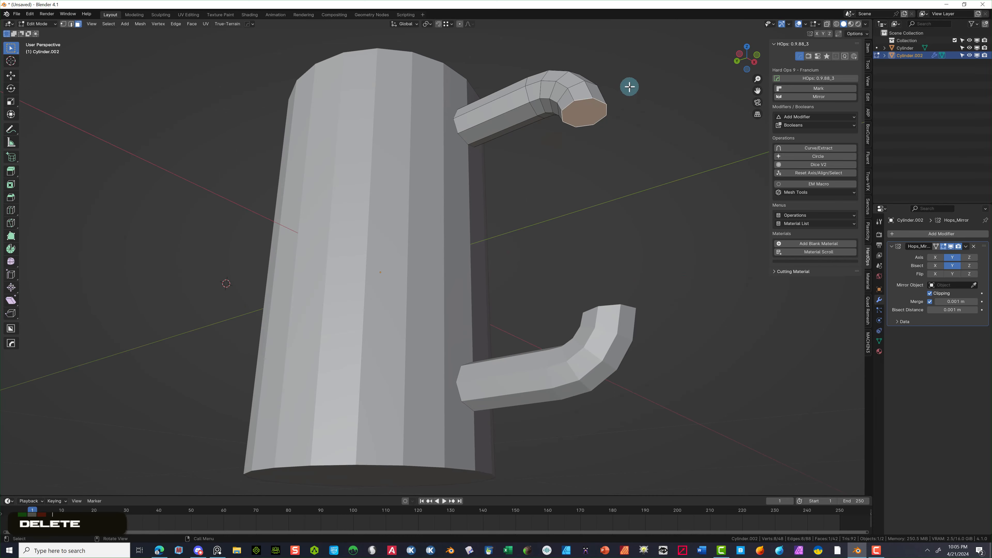
left_click(611, 88)
middle_click_drag(626, 89, 668, 105)
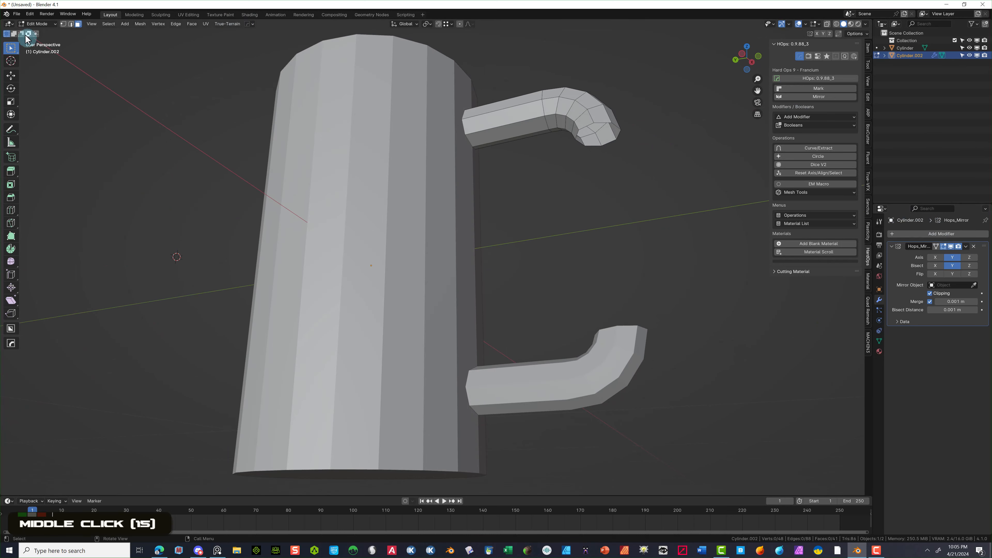
- Apply the Hops_Mirror modifier to the handle mesh in Object Mode
left_click(37, 23)
left_click(37, 16)
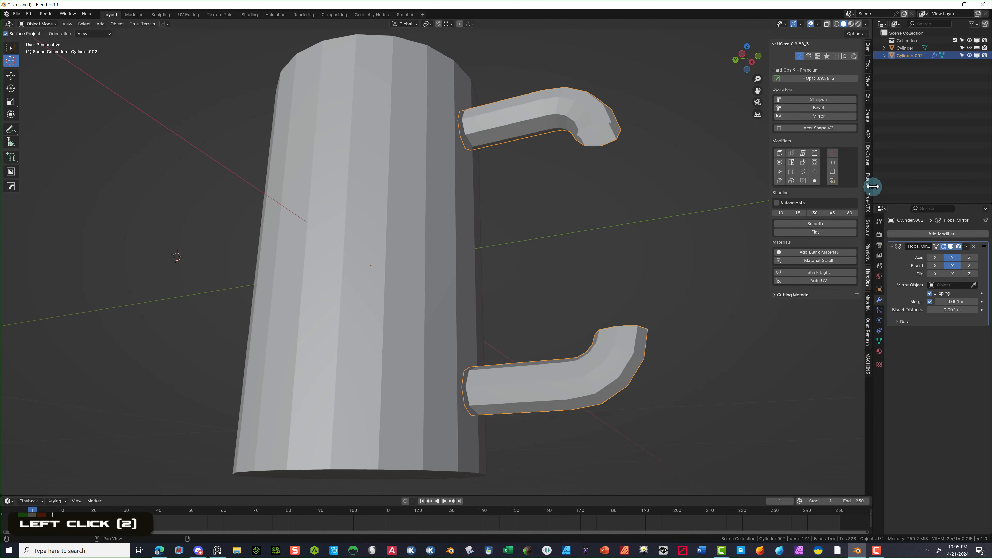
left_click(966, 246)
left_click(949, 257)
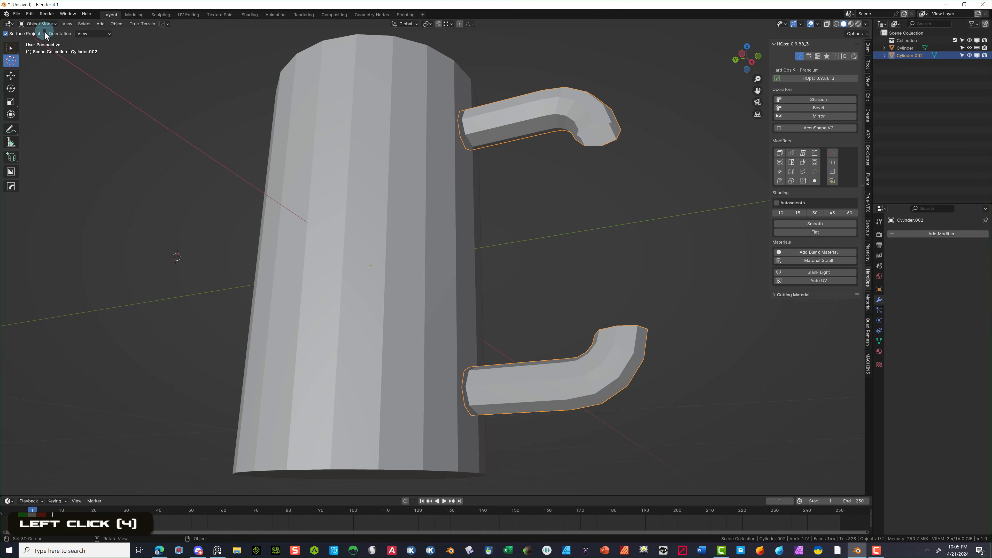
- Select both handle end edge loops and bridge them into one continuous handle
left_click(38, 23)
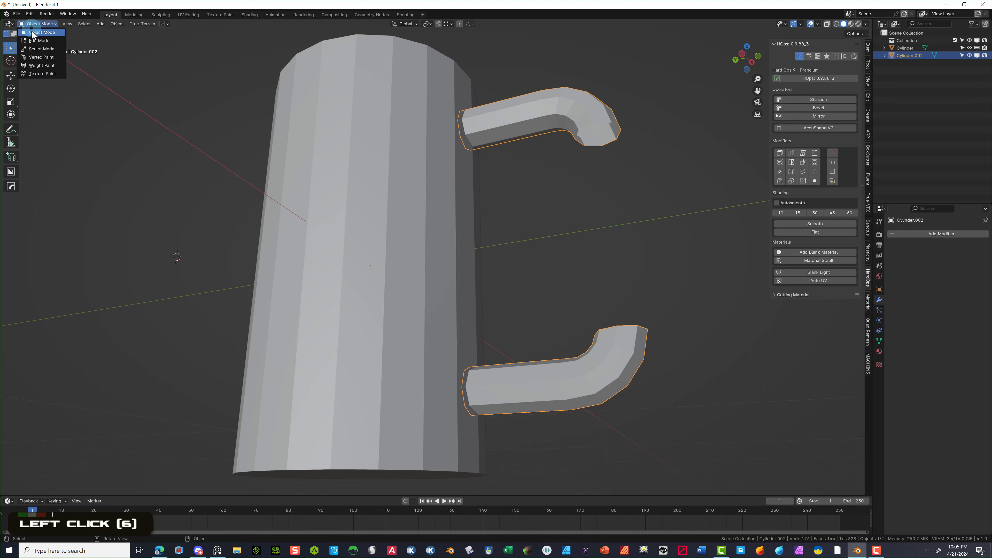
left_click(62, 40)
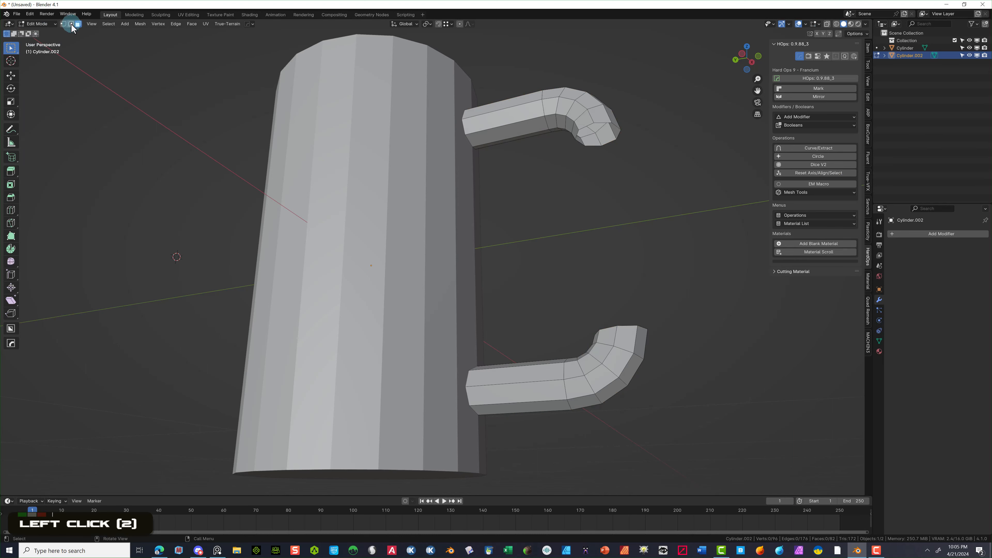
left_click(71, 24)
left_click(345, 36)
left_click(600, 121, "alt")
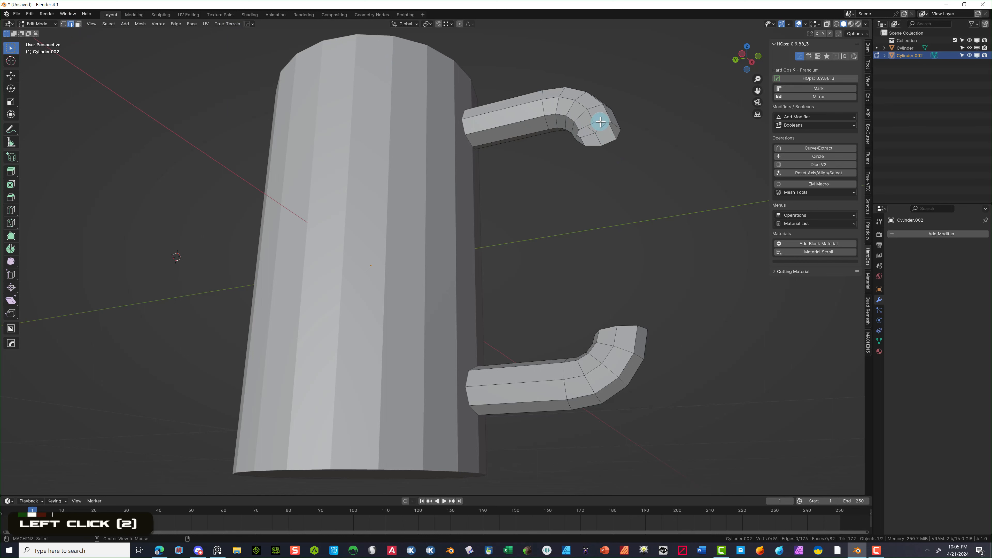
middle_click_drag(642, 158, 589, 371)
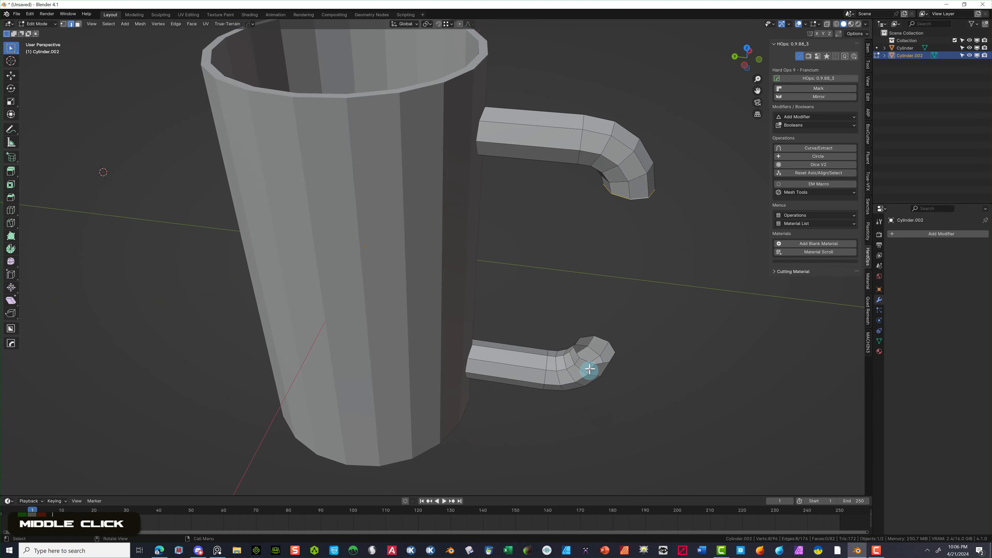
left_click(597, 347, "alt+shift")
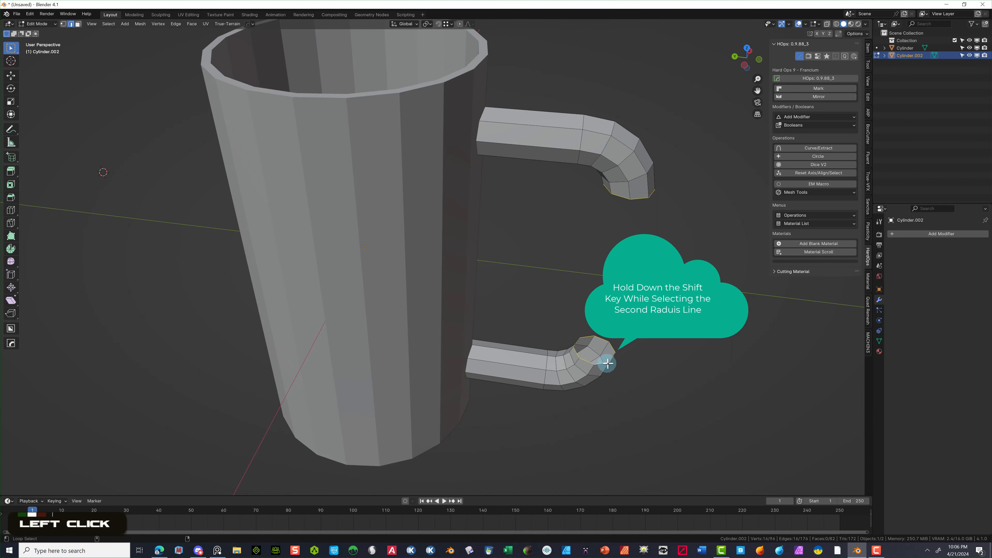
left_click(175, 23)
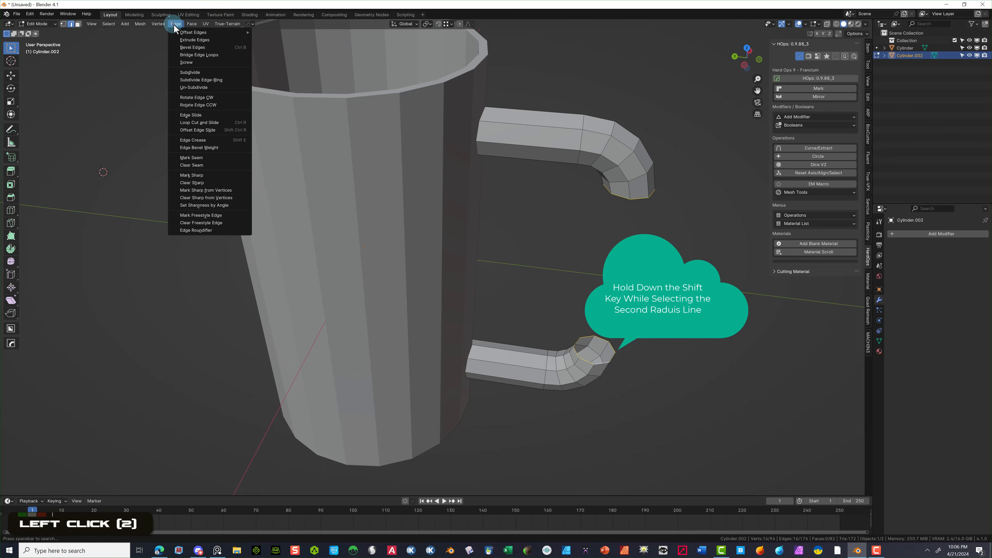
left_click(199, 54)
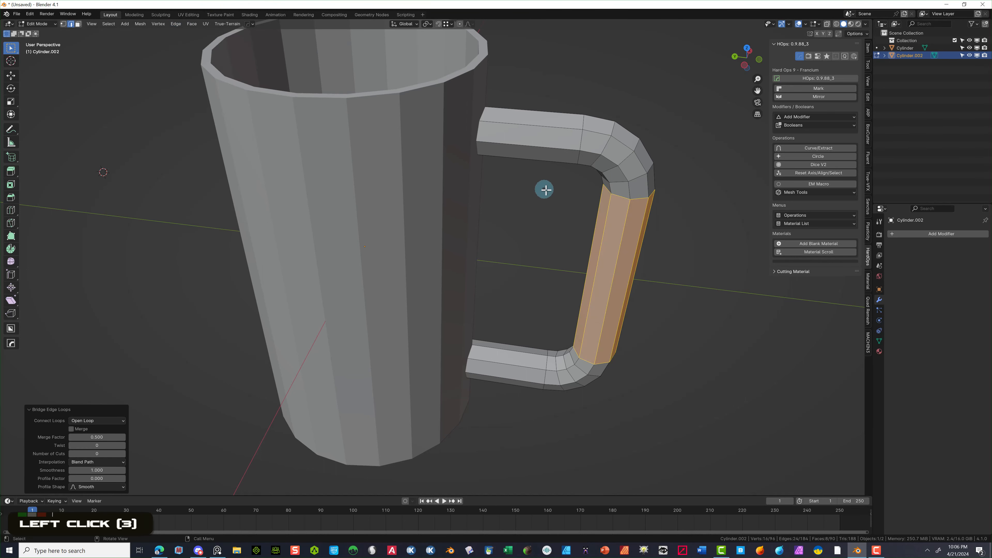
middle_click_drag(542, 189, 552, 146)
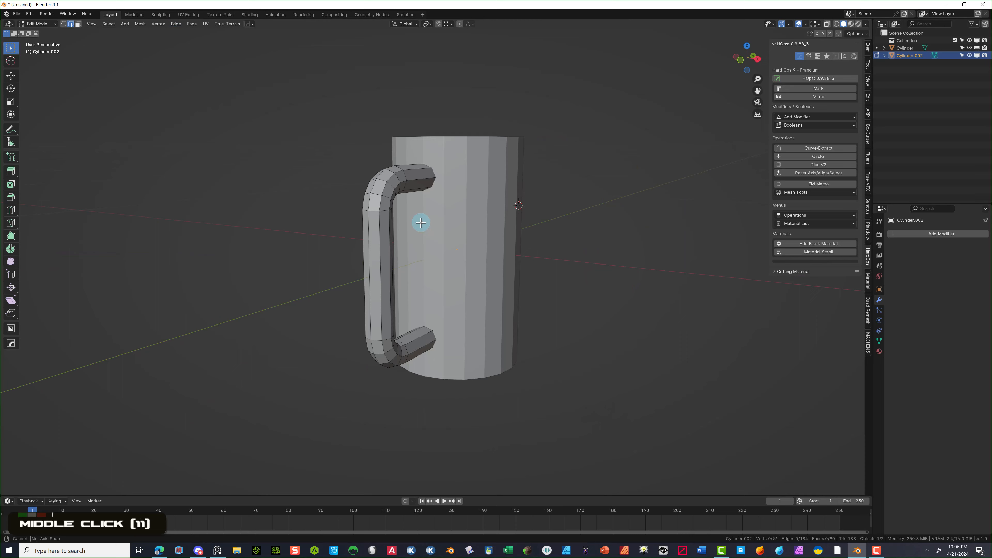
middle_click_drag(420, 222, 542, 218)
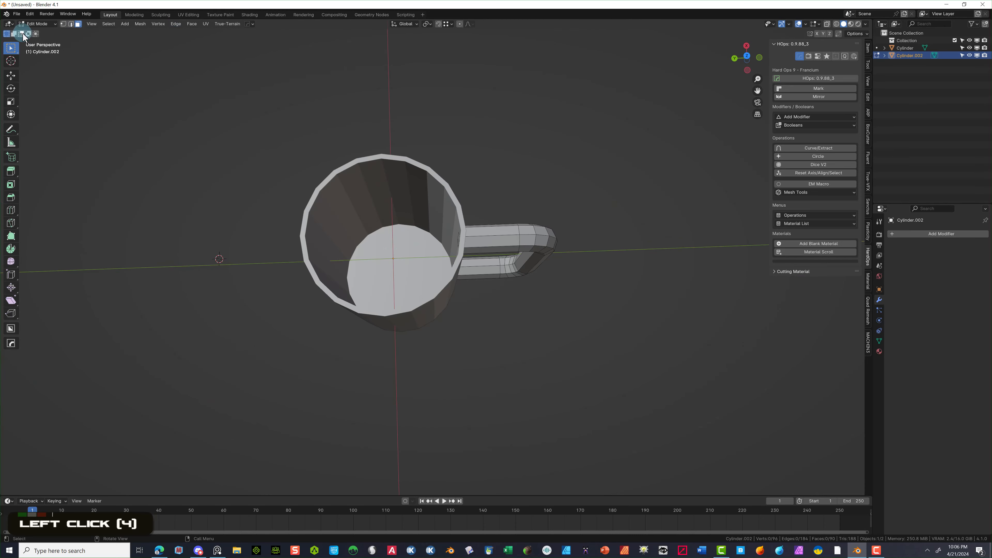
- Select the Cylinder mug body and enter Edit Mode on its mesh
left_click(904, 48)
left_click_drag(410, 240, 386, 279)
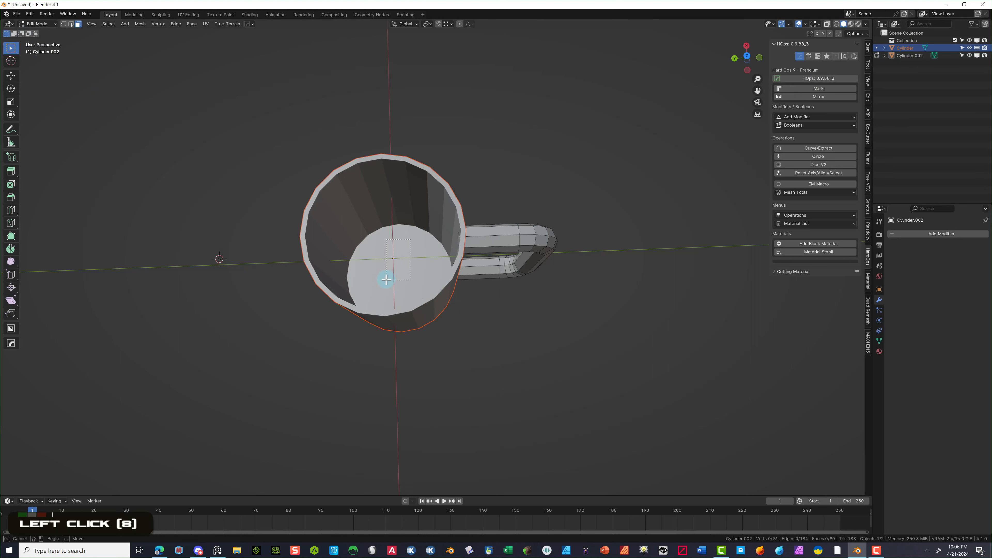
left_click(38, 24)
left_click(42, 32)
left_click(168, 116)
left_click(373, 213)
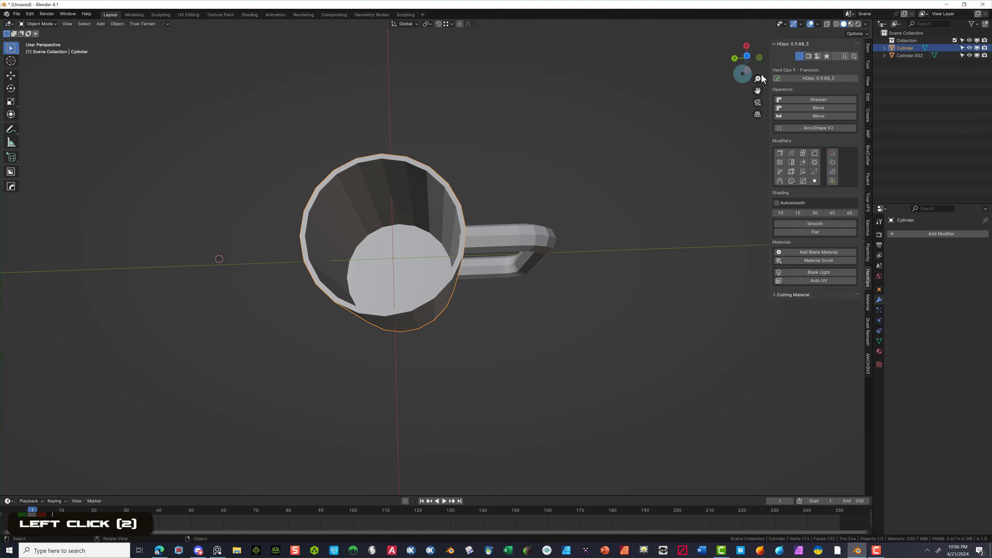
left_click(54, 24)
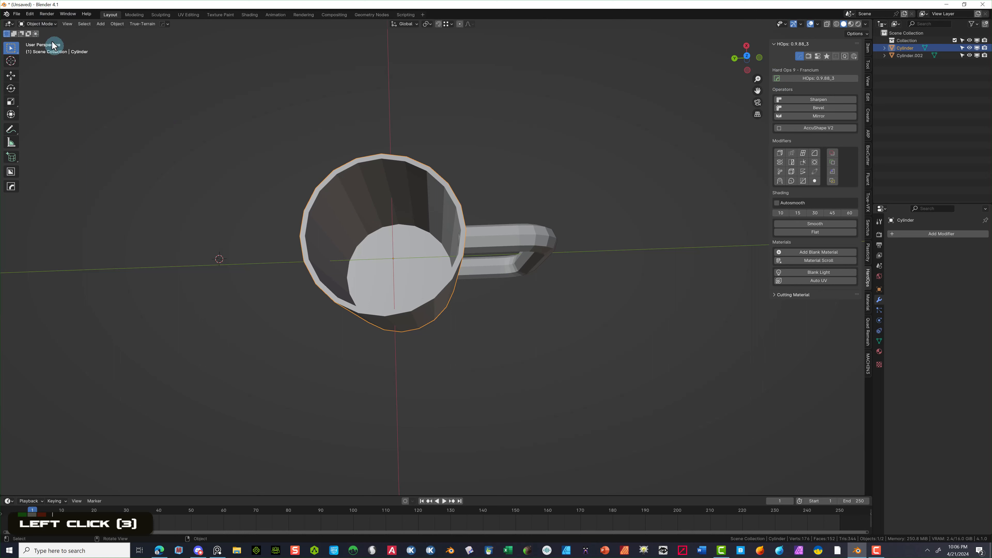
left_click(43, 24)
left_click(44, 39)
- Raise the inner bottom face 0.057 m along Z, then turn on X-ray
left_click(414, 238)
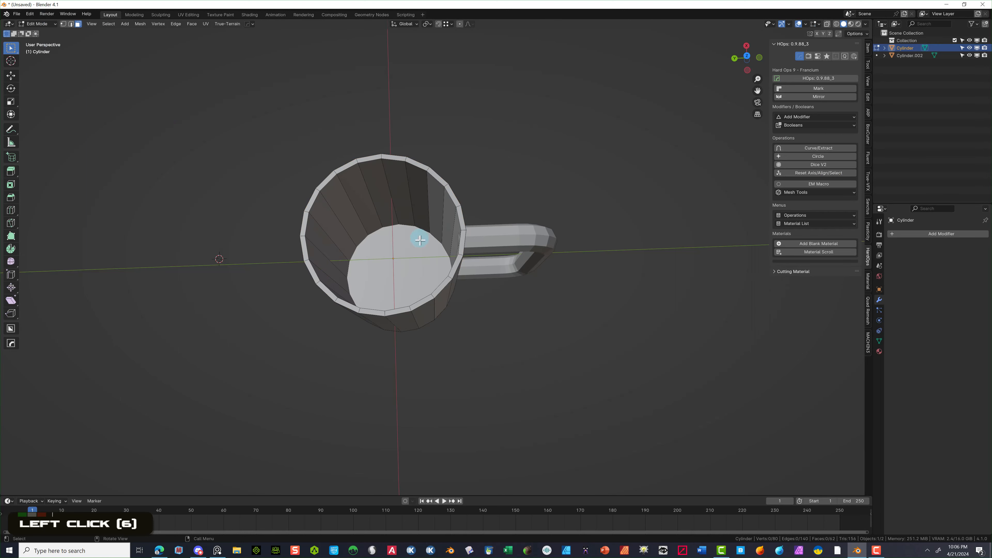
key("g")
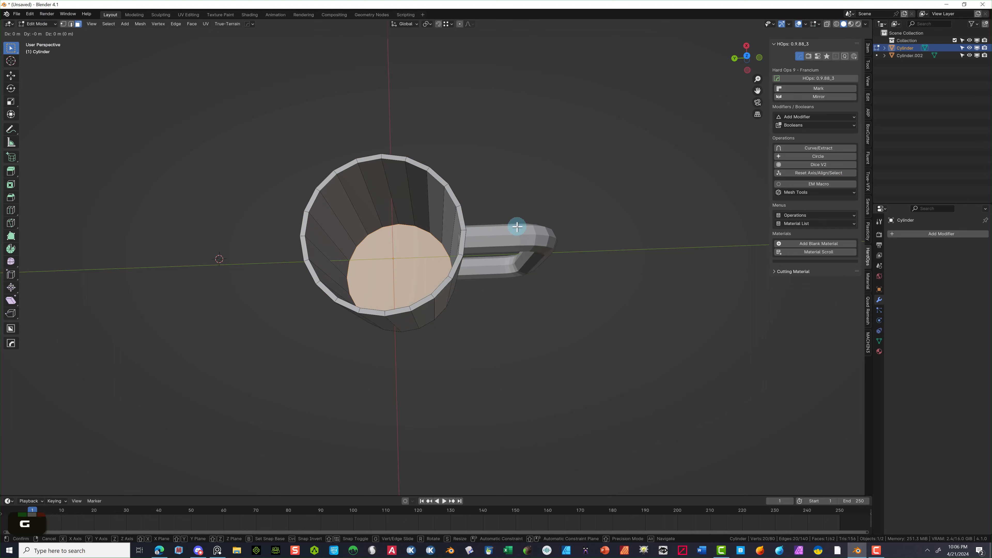
key("z")
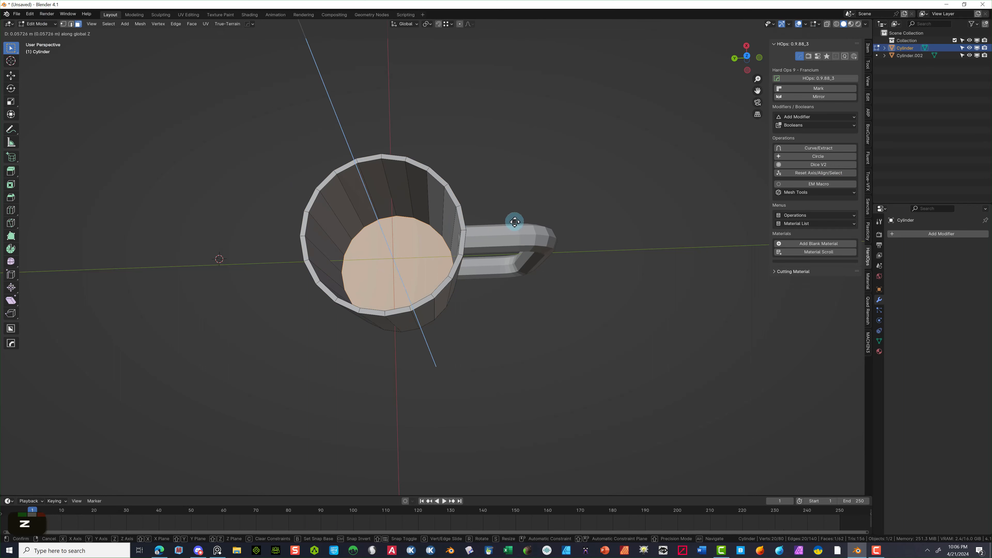
left_click(515, 221)
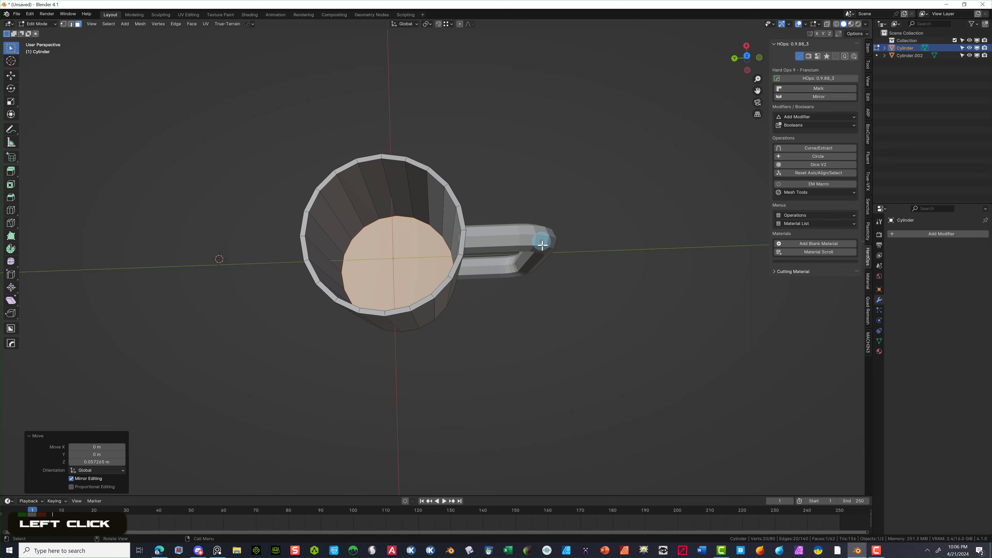
left_click(827, 24)
middle_click_drag(625, 129, 603, 67)
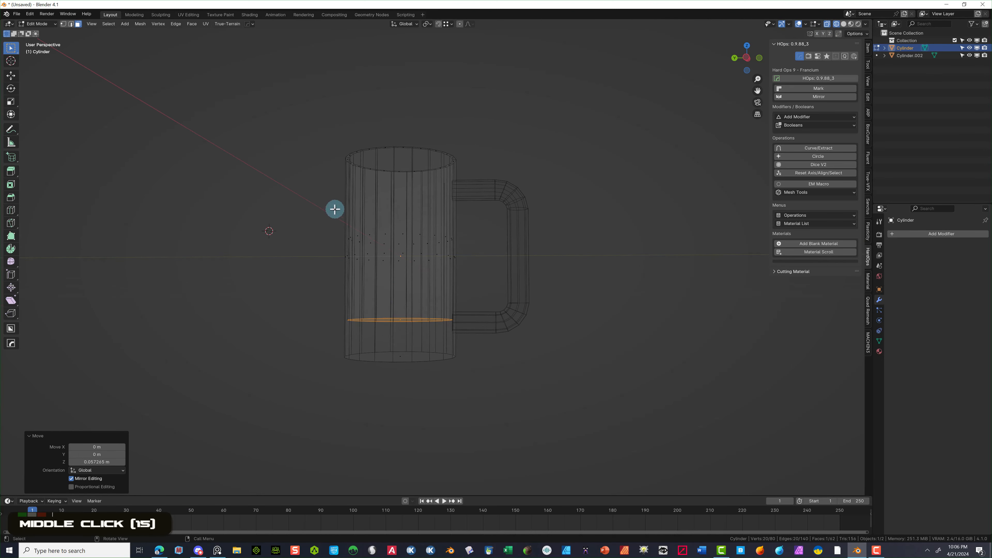
- Move the selected edge loop vertically along Z
key("g")
key("y")
key("z")
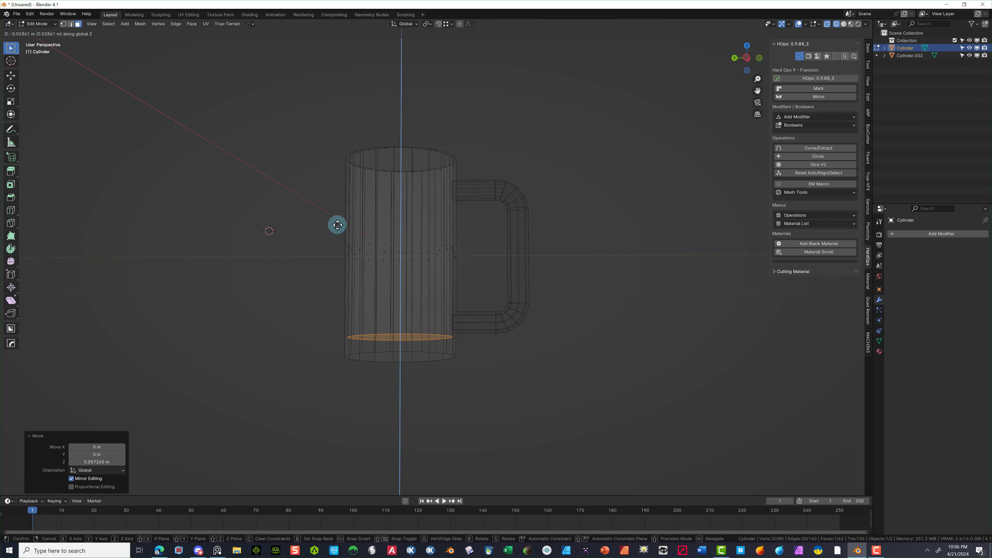
left_click(337, 224)
- Select the mug's bottom edge loop in edge mode and raise it about 0.022 m along Z
middle_click_drag(337, 225, 418, 358)
left_click(417, 359, "alt")
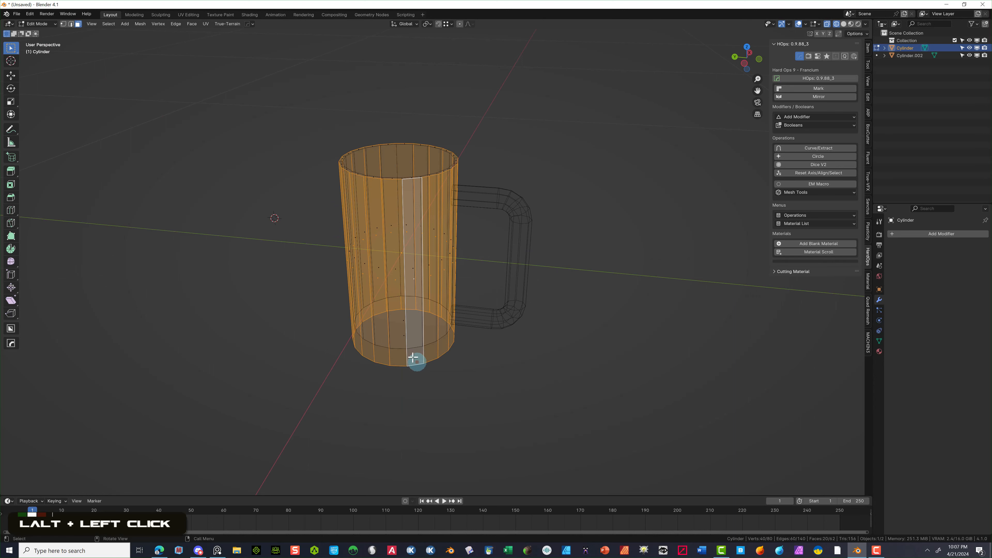
left_click(71, 25)
left_click(368, 374, "alt")
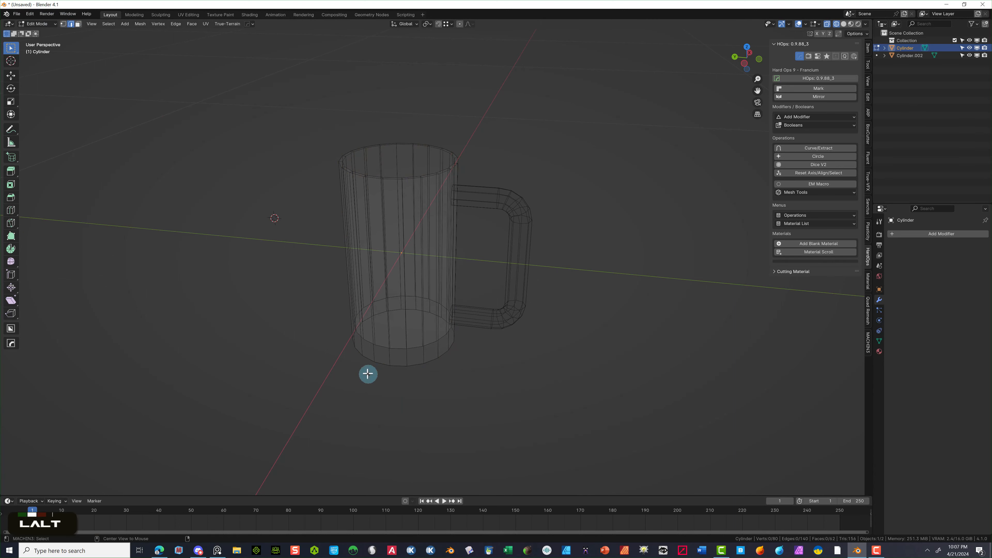
left_click(415, 365, "alt")
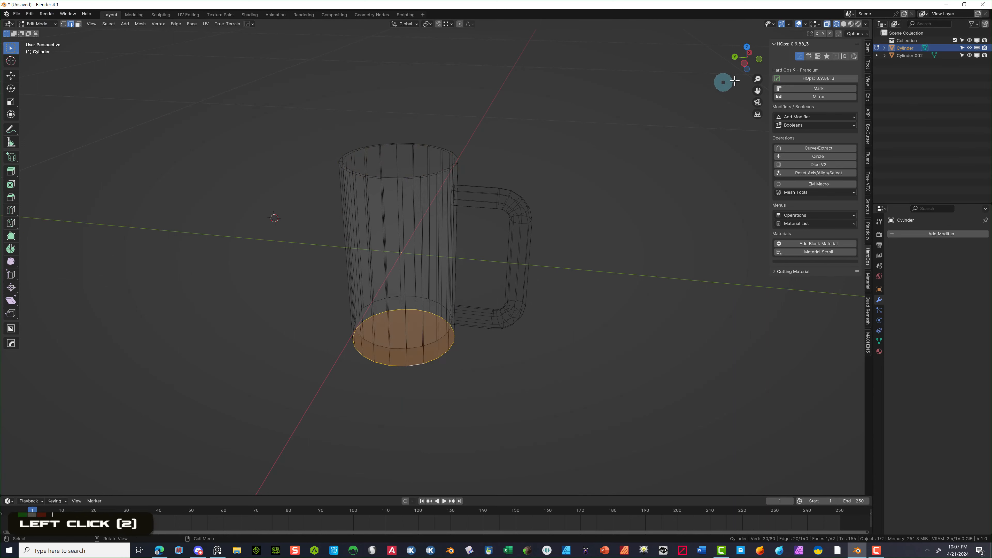
left_click(745, 64)
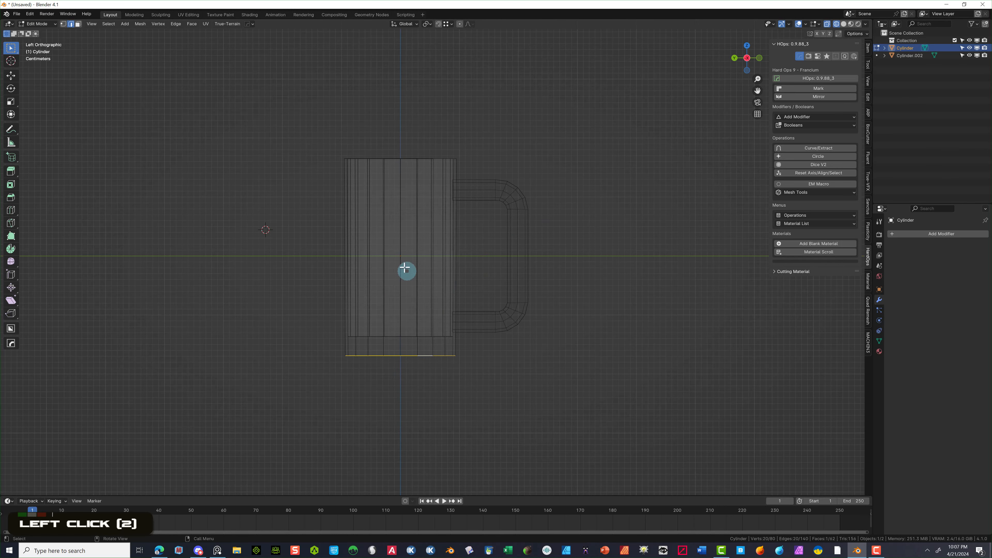
key("g")
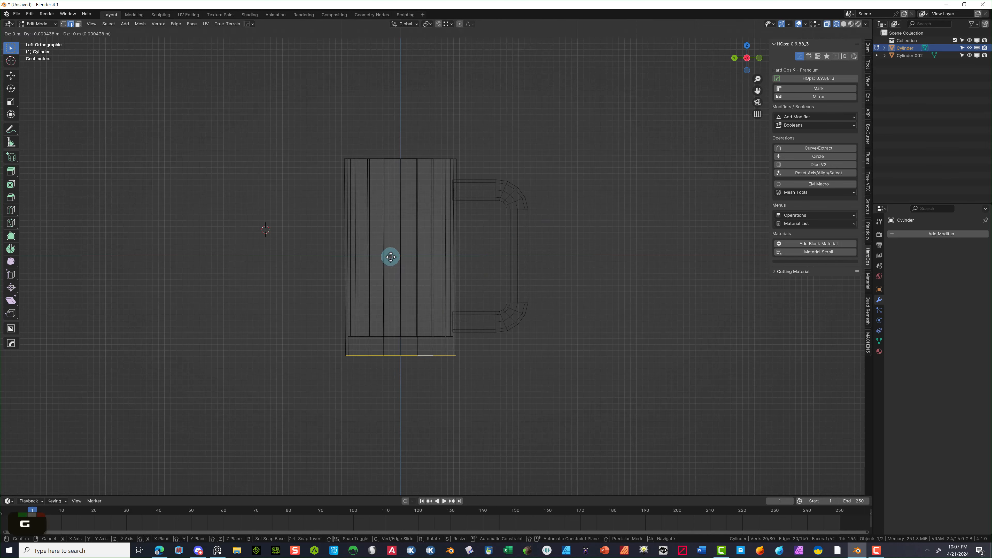
key("z")
left_click(391, 244)
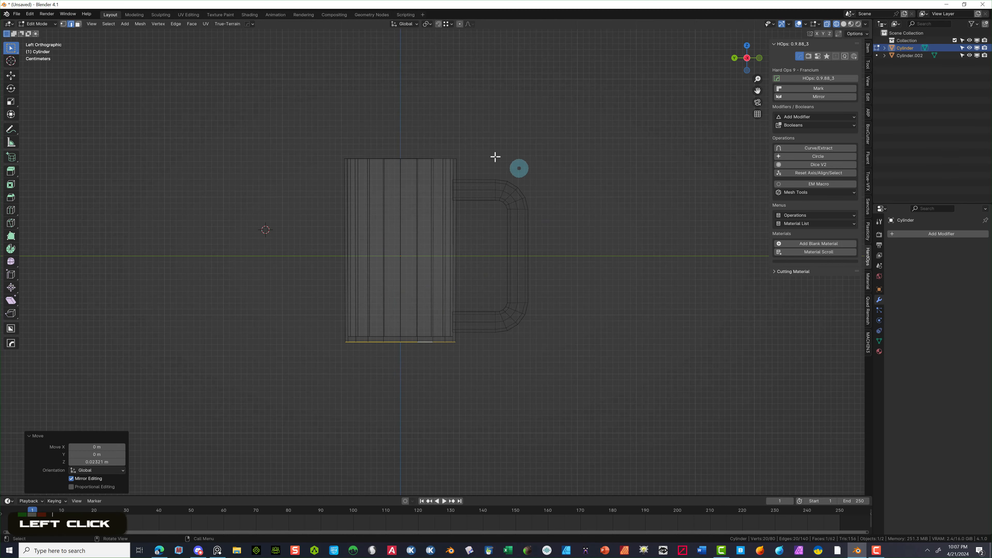
- Extrude the bottom loop downward and scale it to 1.155 to flare the base
left_click(11, 172)
left_click_drag(401, 369, 401, 394)
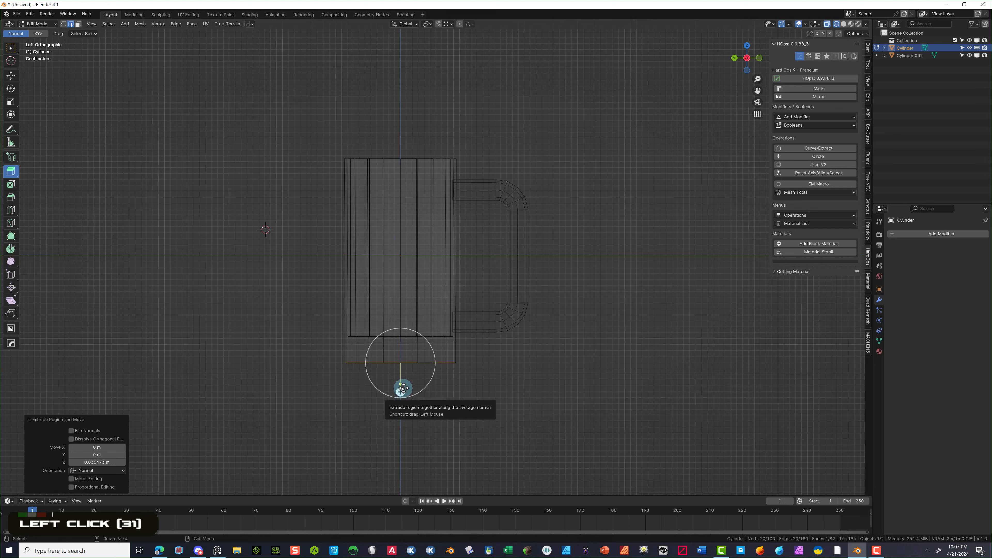
key("s")
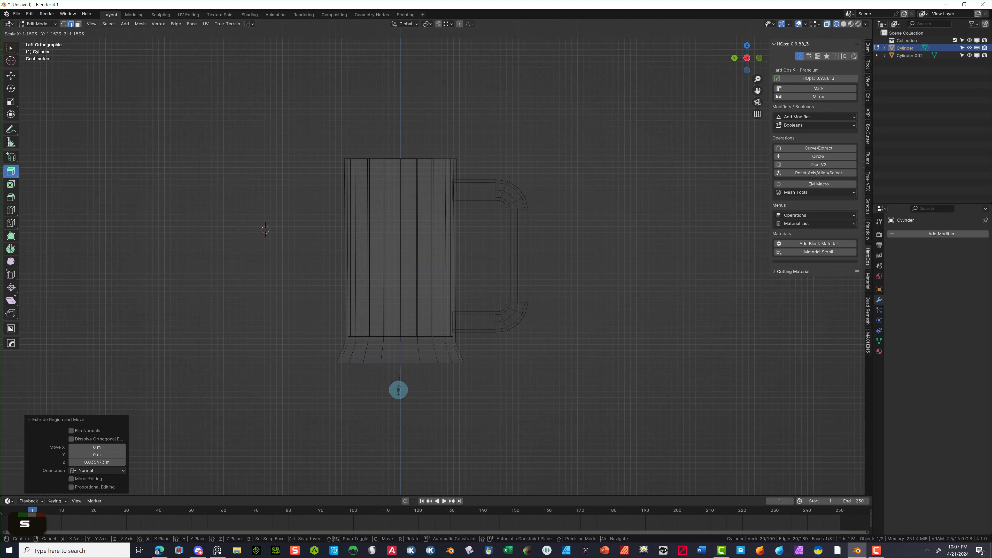
left_click(398, 390)
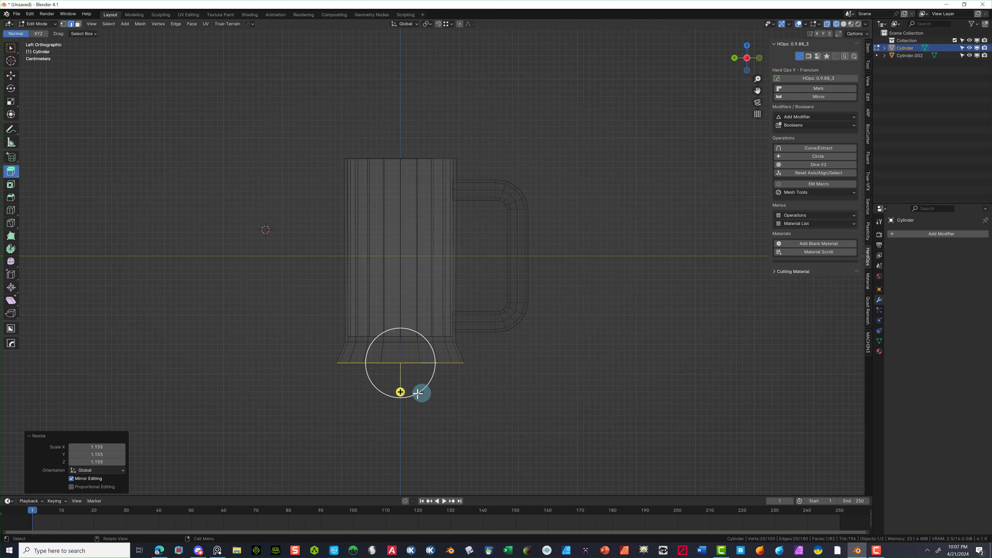
- Extrude a second 0.0245 m band and taper it inward to 0.924 scale
left_click_drag(400, 392, 401, 406)
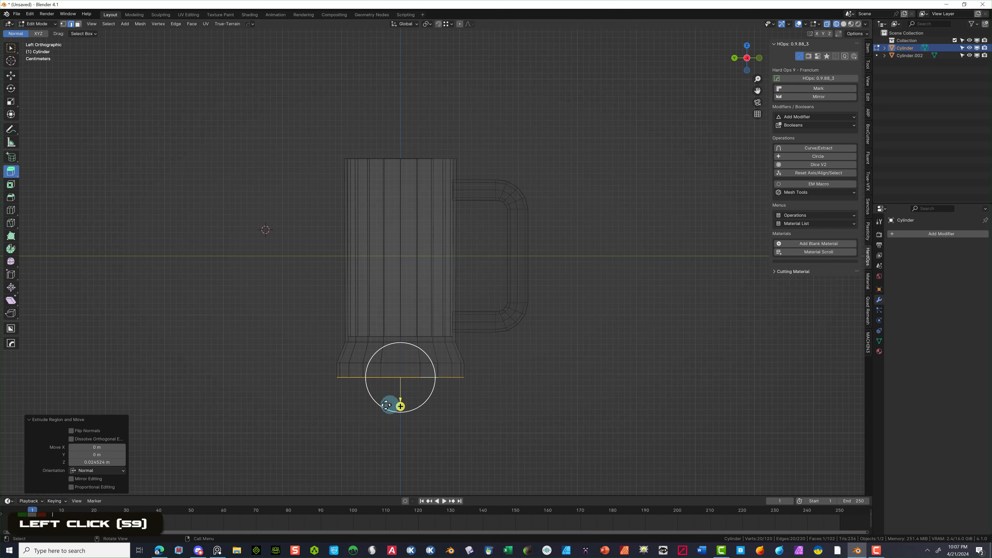
key("s")
left_click(525, 342)
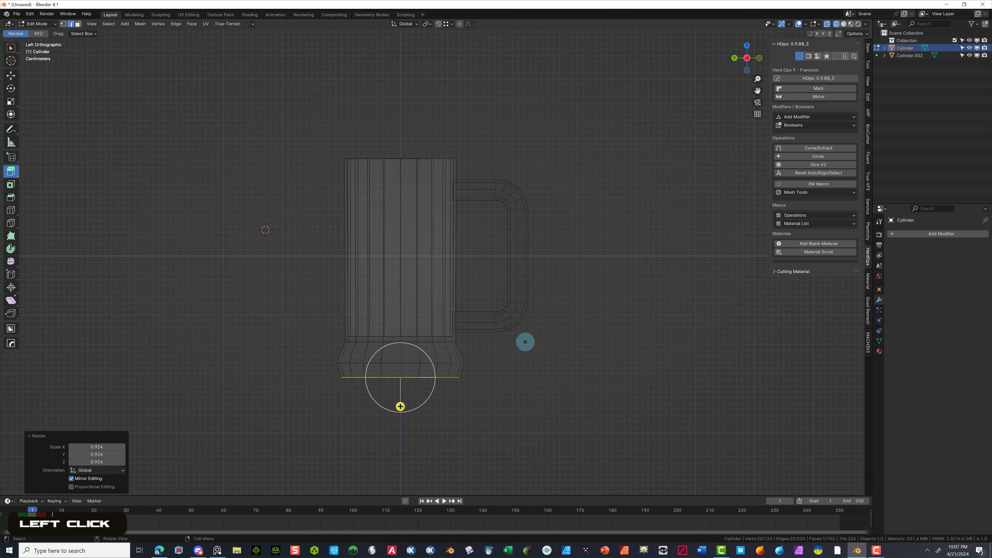
left_click(273, 377)
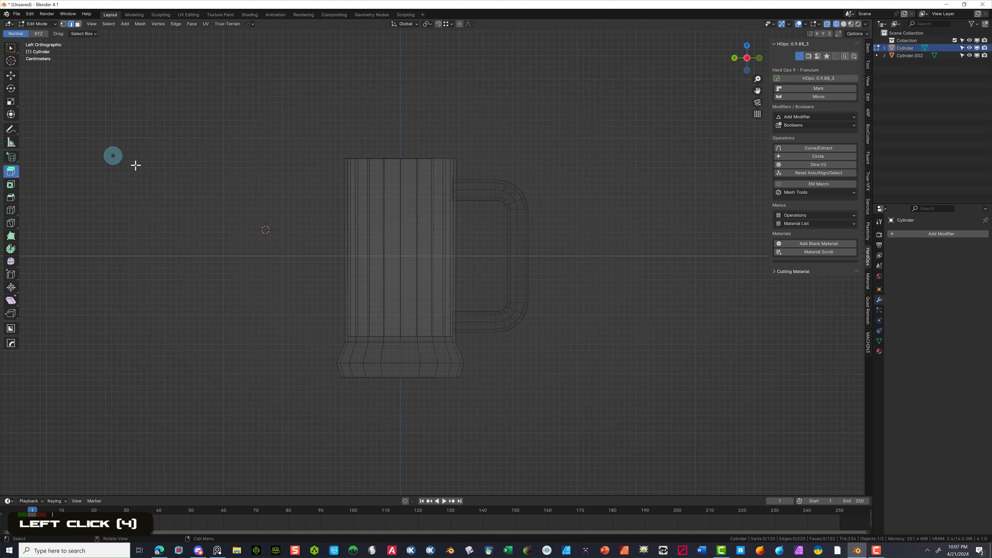
- Bevel the flared base's horizontal edge loop into 3 segments about 0.0117 m wide
left_click(11, 49)
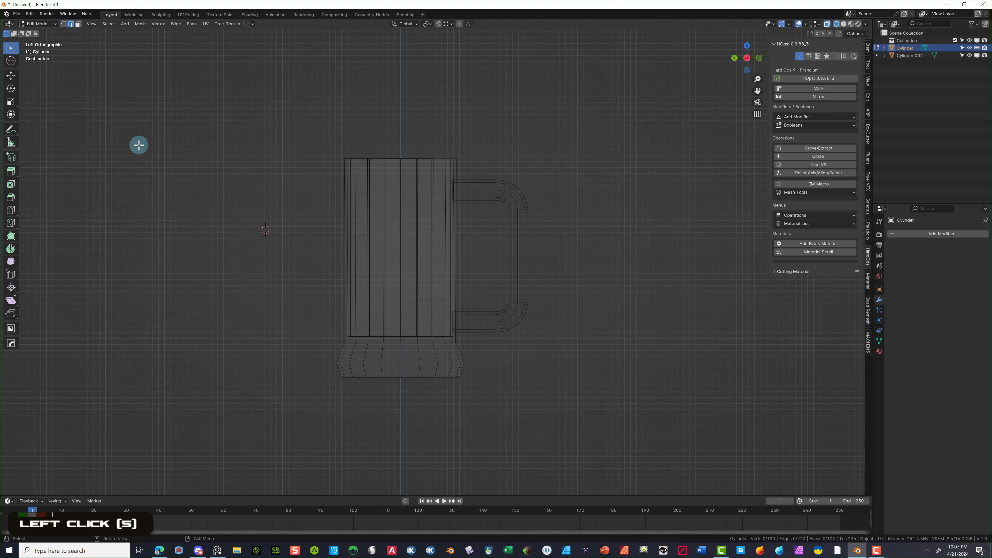
double_click(397, 353)
left_click(401, 360)
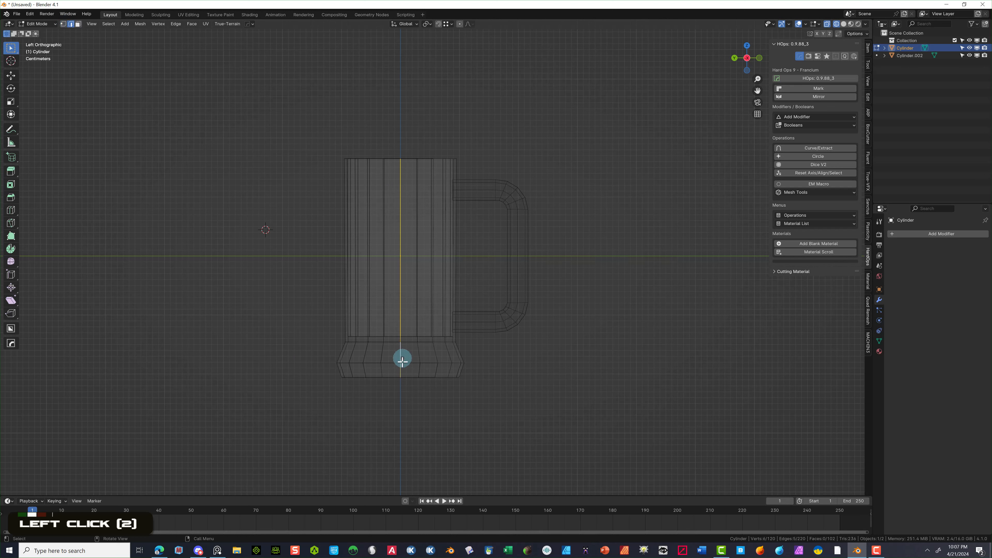
left_click(426, 355, "alt")
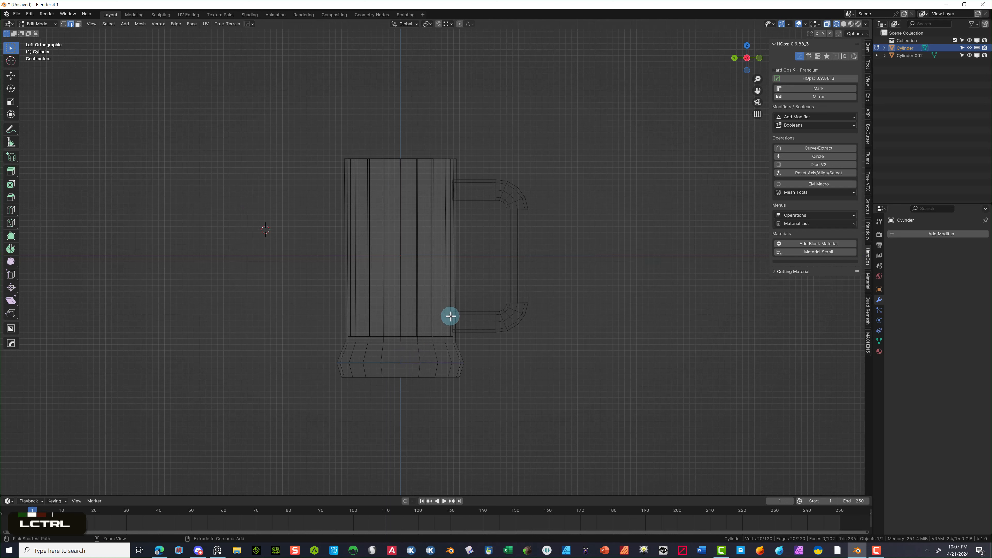
key("ctrl+b")
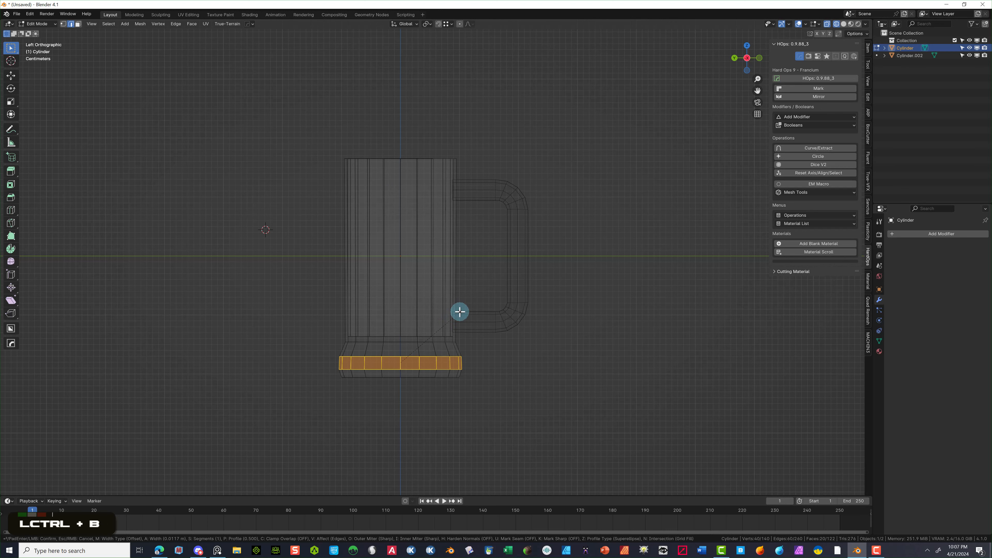
scroll(460, 311, "up", 1)
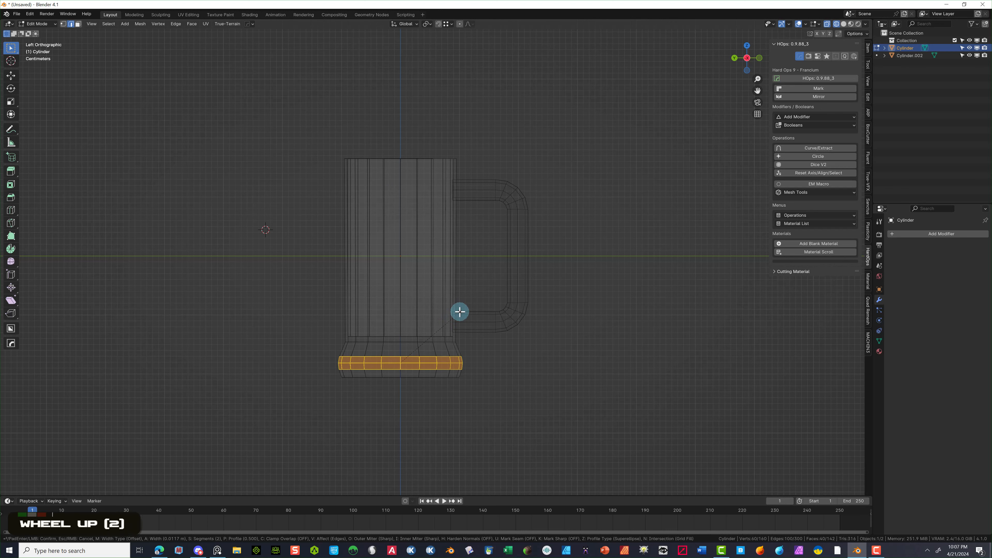
left_click(460, 311)
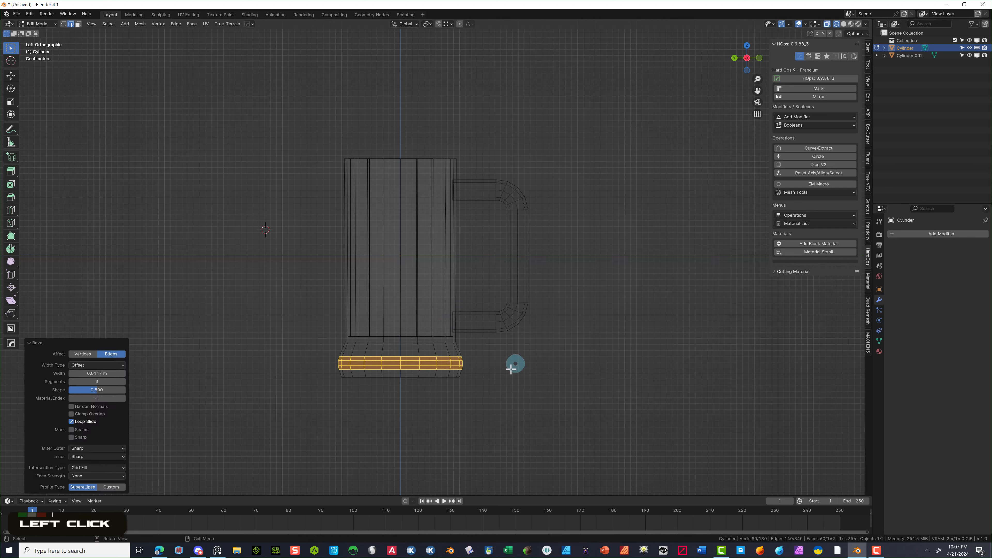
left_click(223, 454)
- Orbit beneath the mug and select its bottom cap face in face mode
left_click(412, 377, "alt")
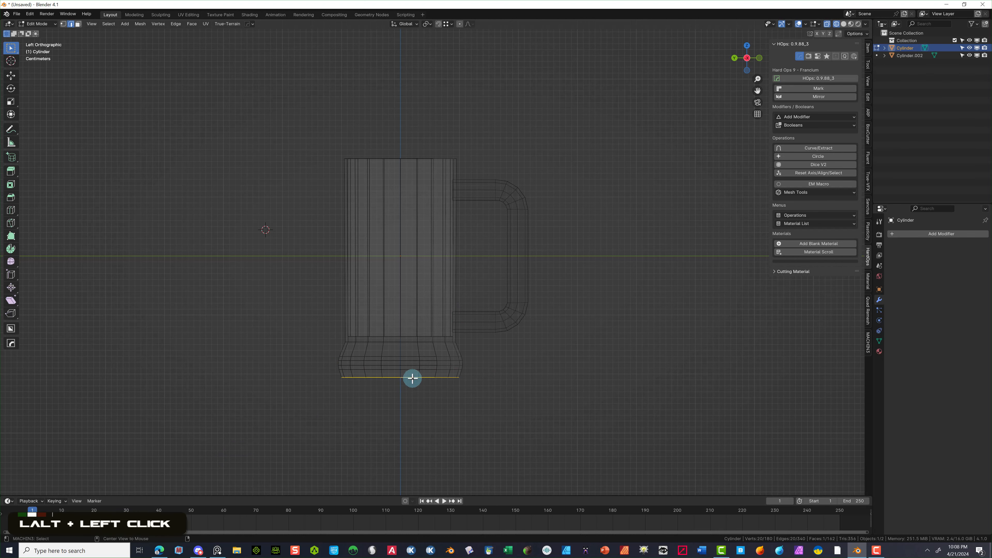
scroll(420, 395, "up", 1)
middle_click_drag(421, 395, 421, 358)
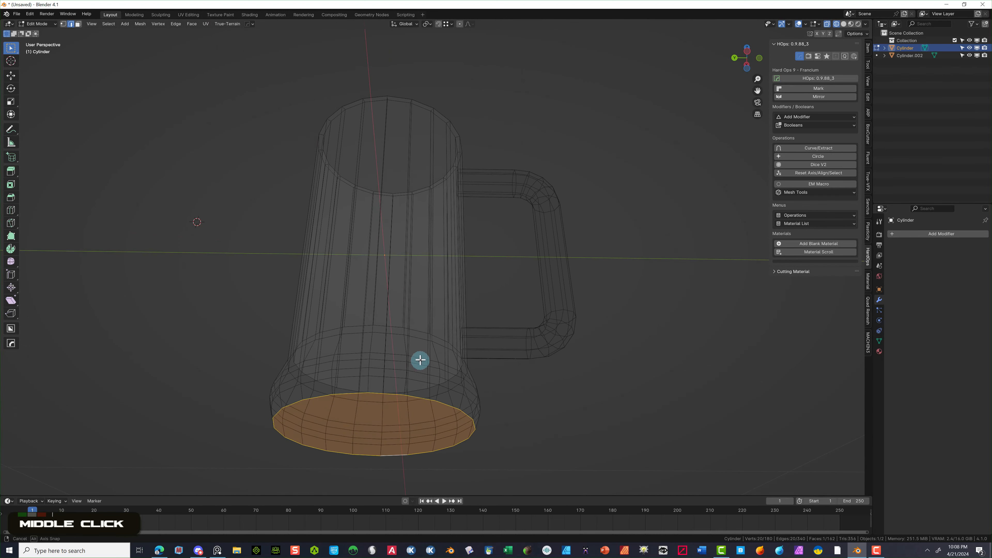
scroll(409, 392, "down", 2)
left_click(234, 344)
left_click(386, 355)
left_click(393, 366)
left_click(78, 24)
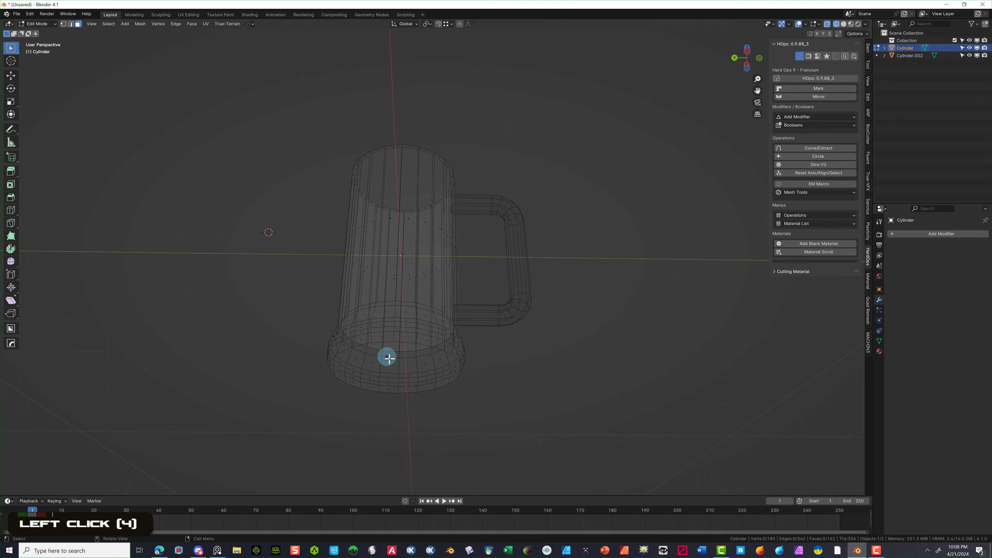
middle_click_drag(395, 354, 439, 375)
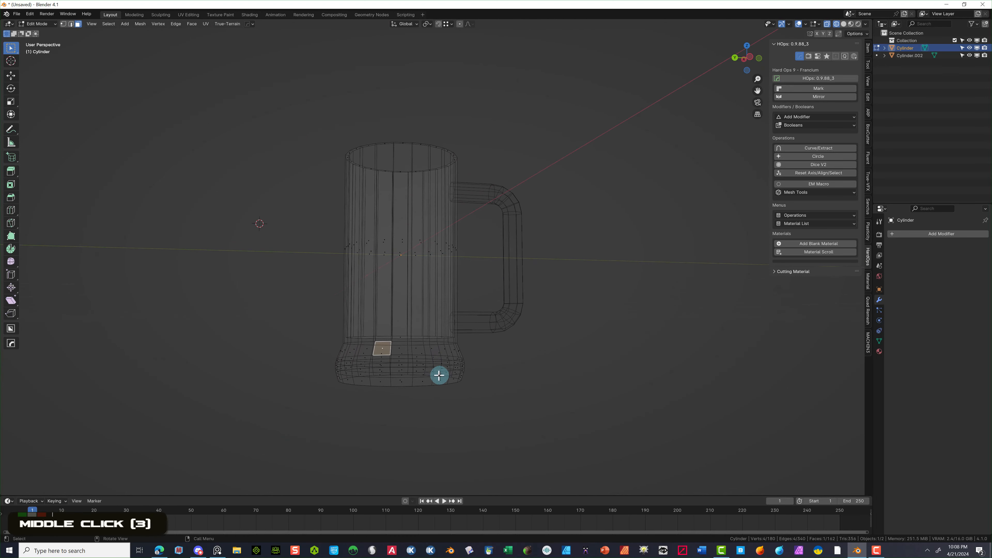
left_click(398, 381)
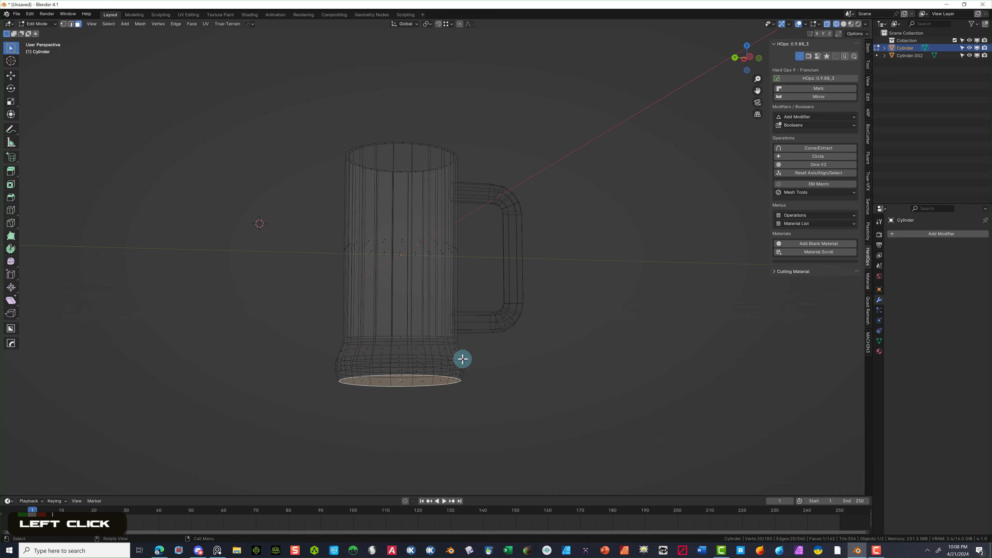
- Inset the bottom face by 0.0153 m and extrude it 0.0153 m up into the base
left_click(10, 184)
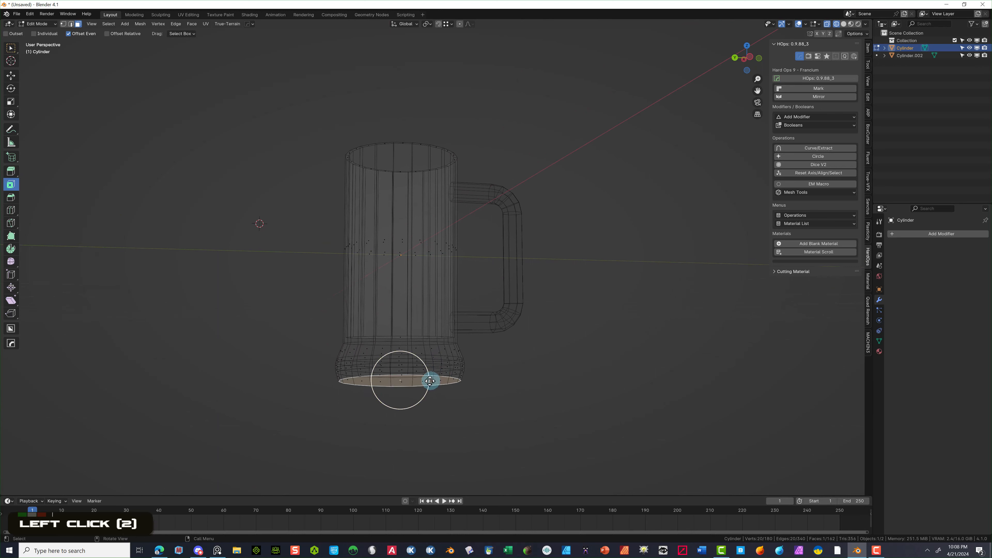
left_click_drag(428, 381, 418, 382)
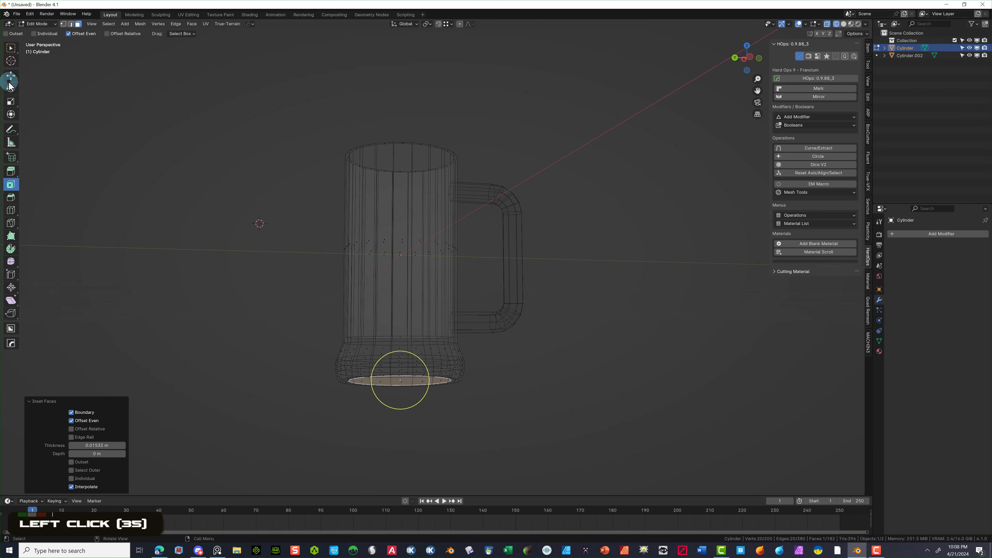
left_click(11, 171)
left_click_drag(402, 409, 399, 398)
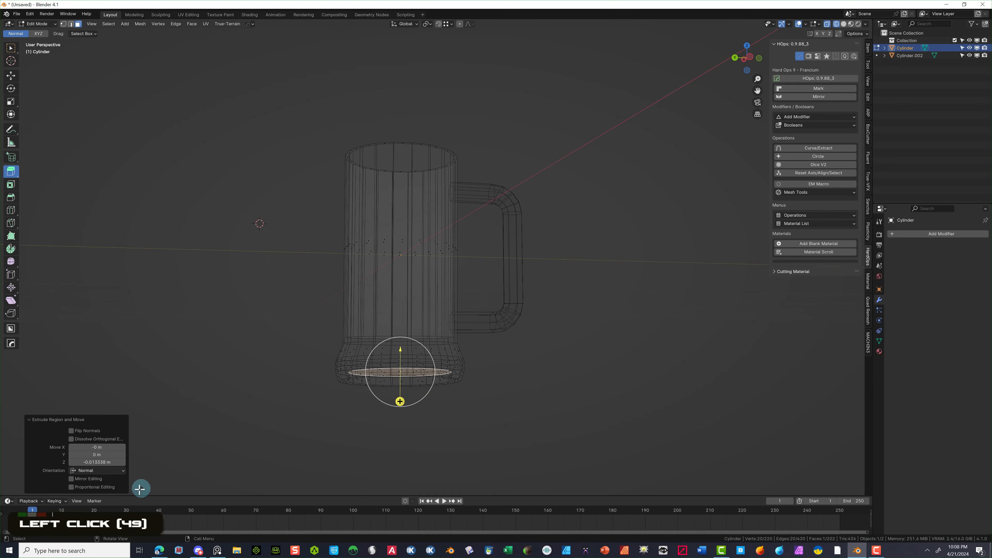
left_click(805, 24)
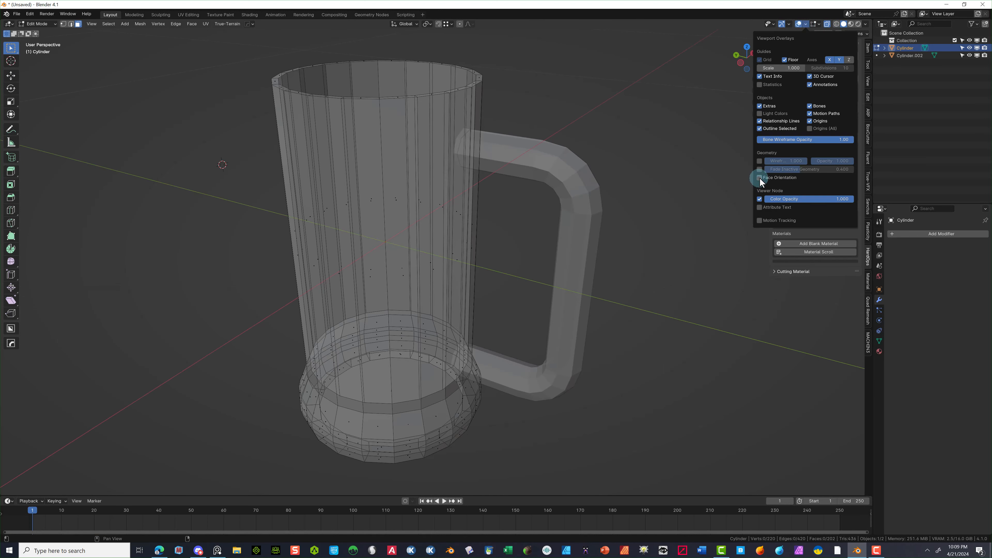
- Enable the Face Orientation overlay in Solid shading and orbit to confirm every face is blue
left_click(759, 178)
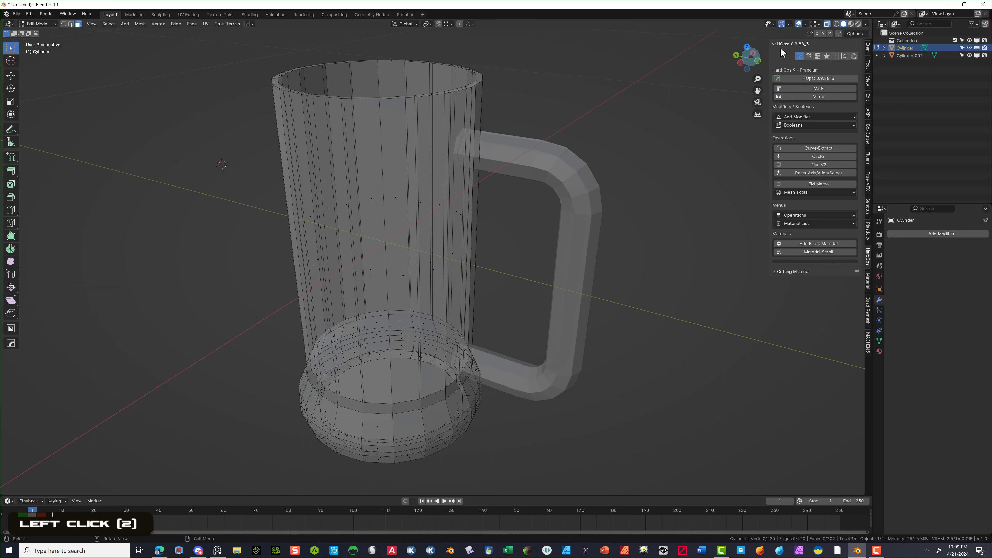
left_click(844, 25)
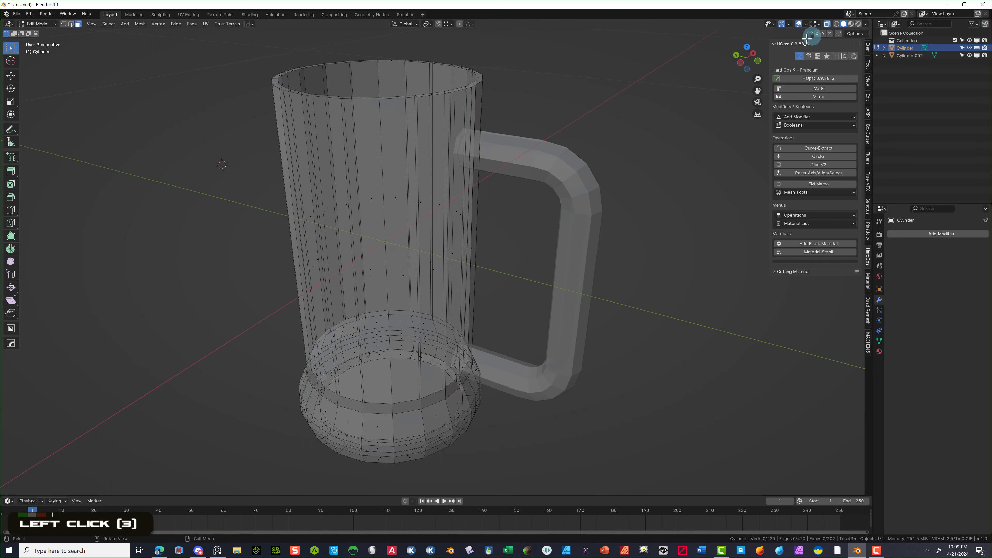
left_click(835, 25)
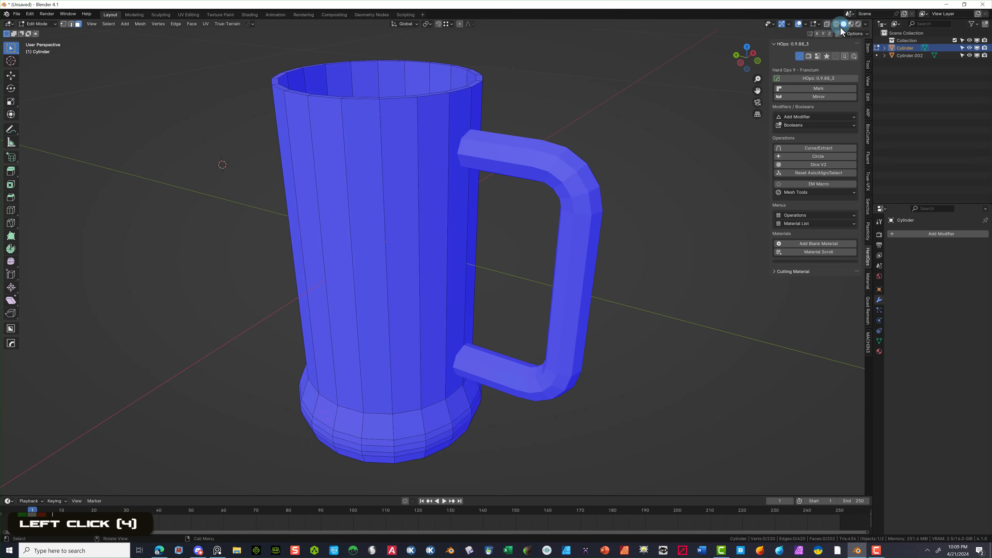
middle_click_drag(741, 66, 589, 113)
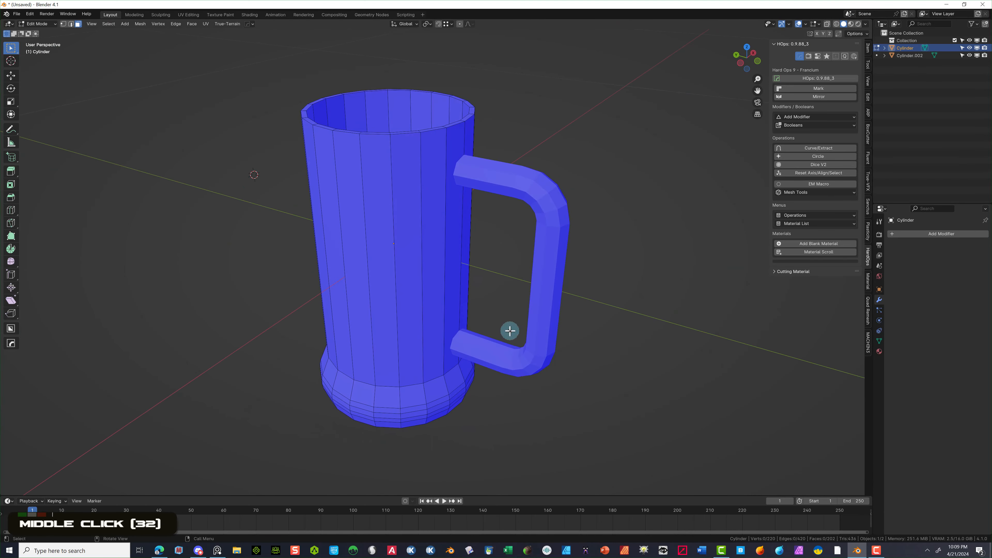
- Bevel the edge loop joining the body and flared base into a three-segment band
middle_click_drag(516, 322, 376, 378)
left_click(383, 378)
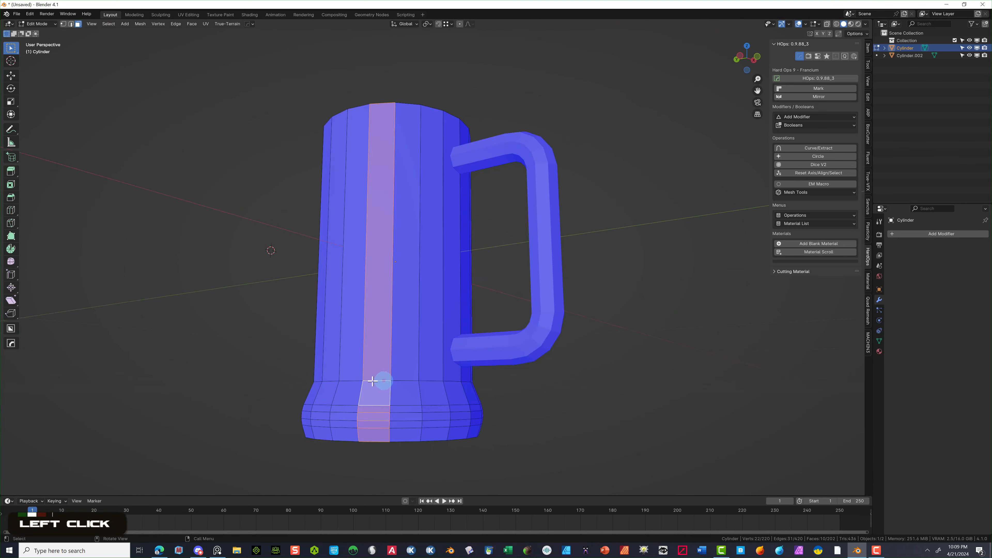
left_click(71, 24)
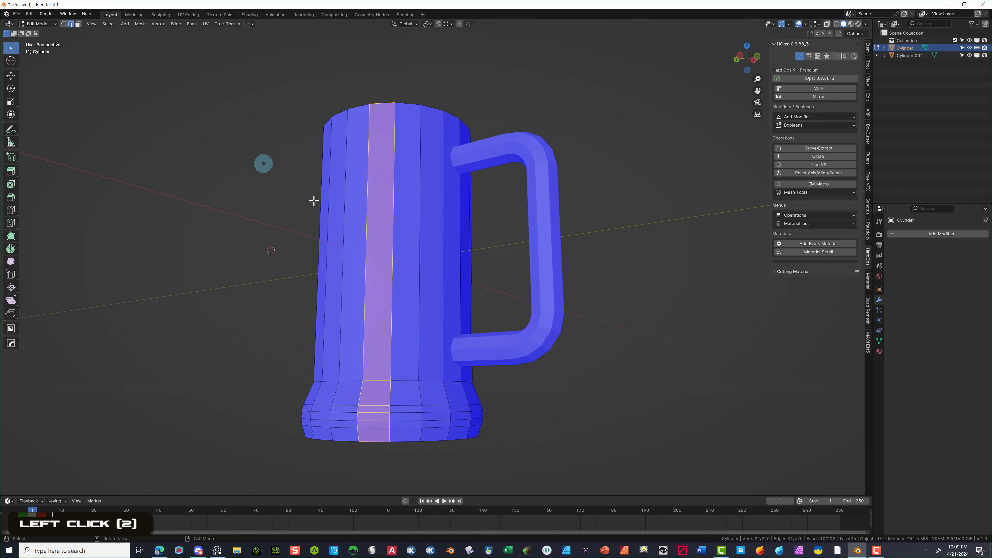
left_click(406, 379, "alt")
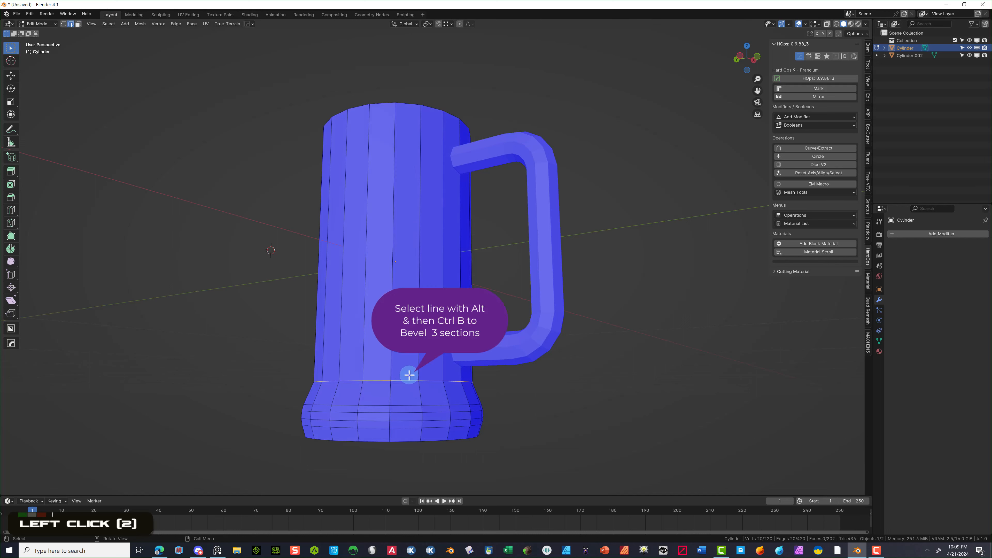
key("ctrl+b")
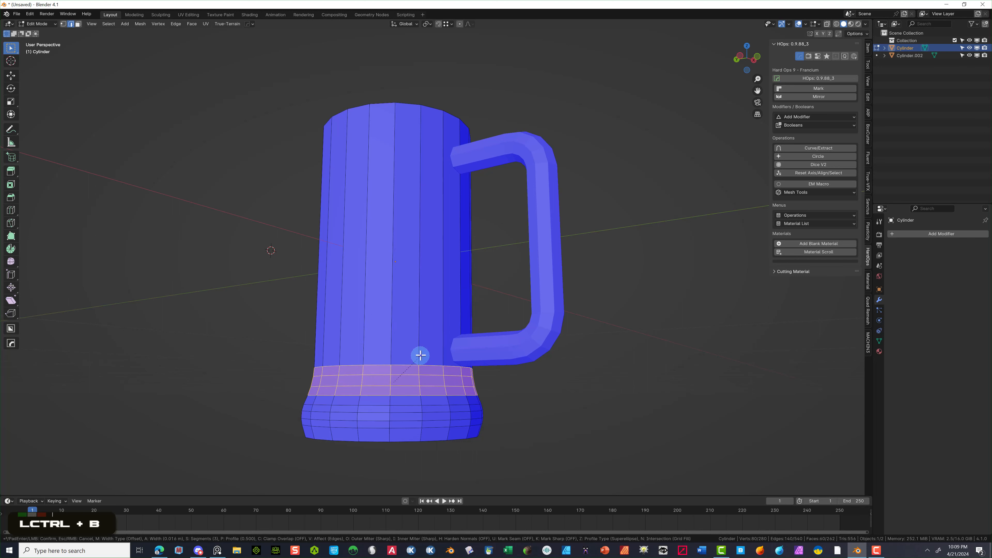
left_click(420, 354)
left_click(490, 316)
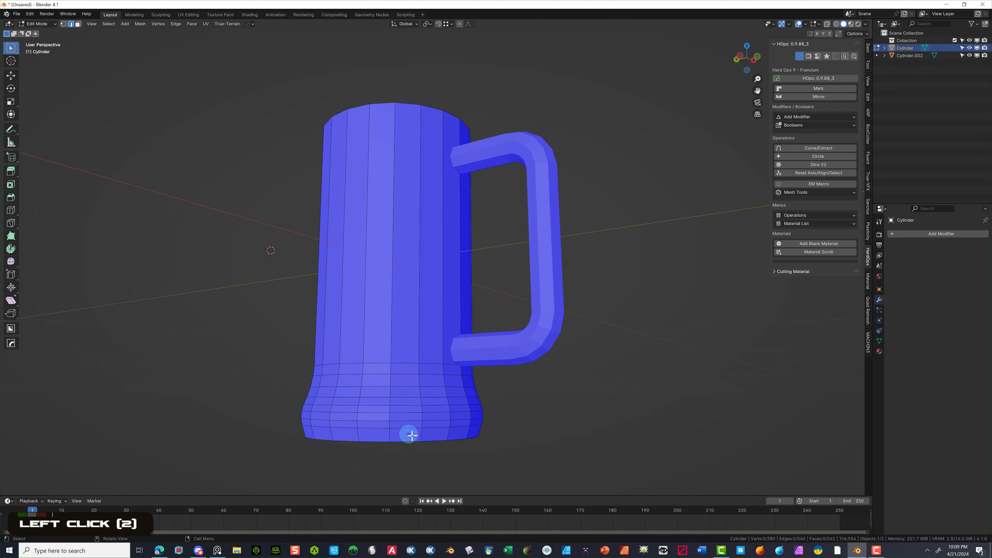
- Bevel the edge loop around the outer bottom edge of the base
middle_click_drag(388, 436, 385, 412)
scroll(374, 387, "up", 2)
scroll(374, 387, "up", 2)
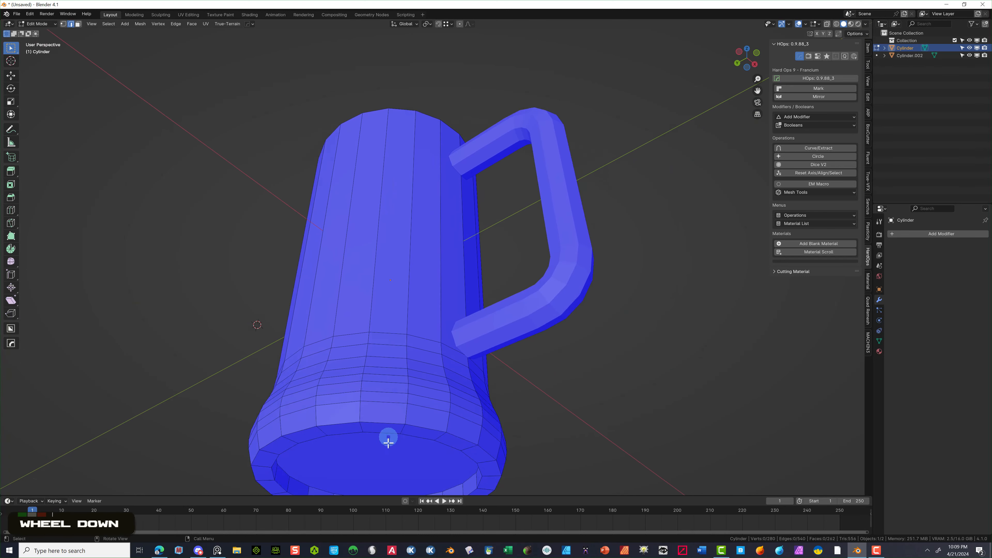
left_click(383, 422, "alt")
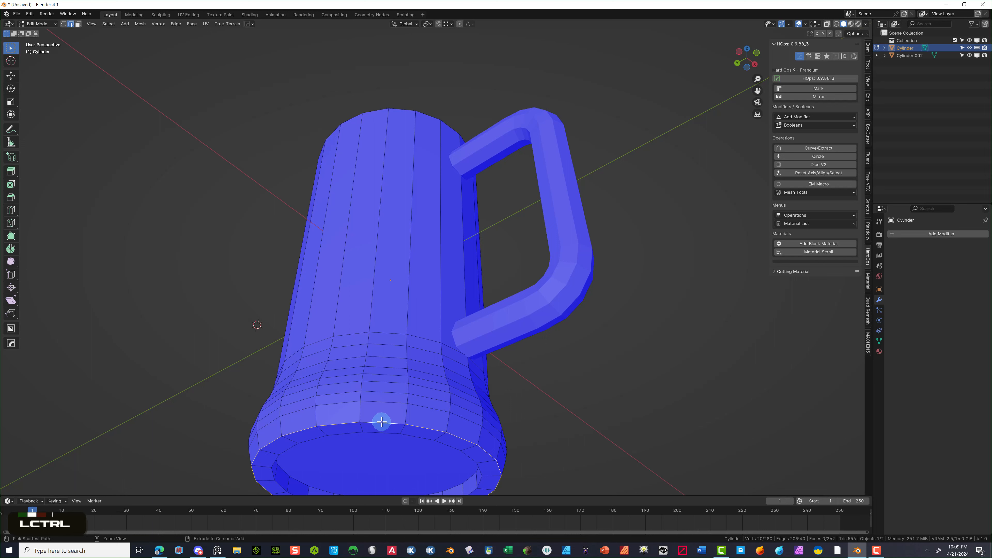
key("ctrl+b")
scroll(383, 415, "down", 1)
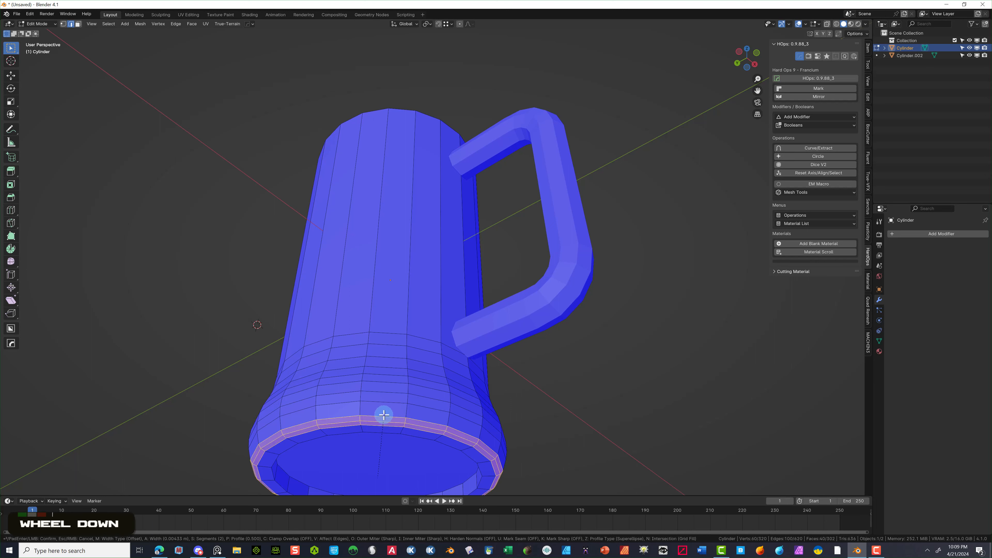
left_click(383, 415)
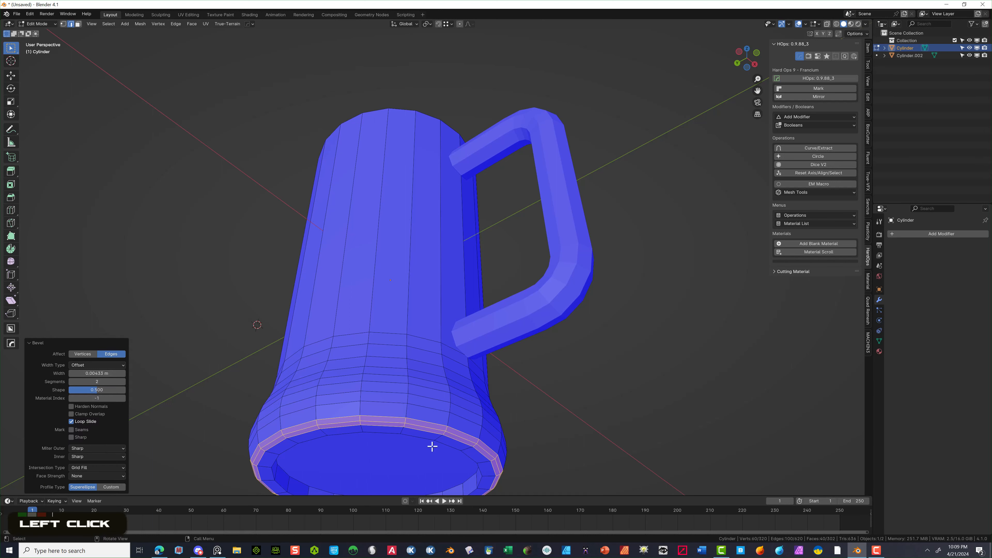
- Bevel the inner bottom loop and the cap's edge loop, the latter 2 segments about 0.0039 m wide
left_click(441, 442, "alt")
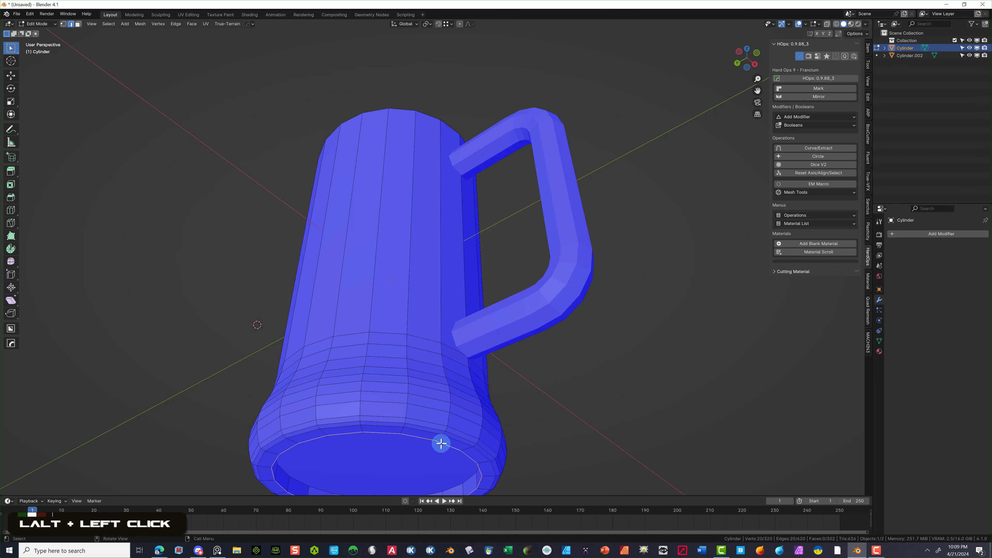
key("ctrl+b")
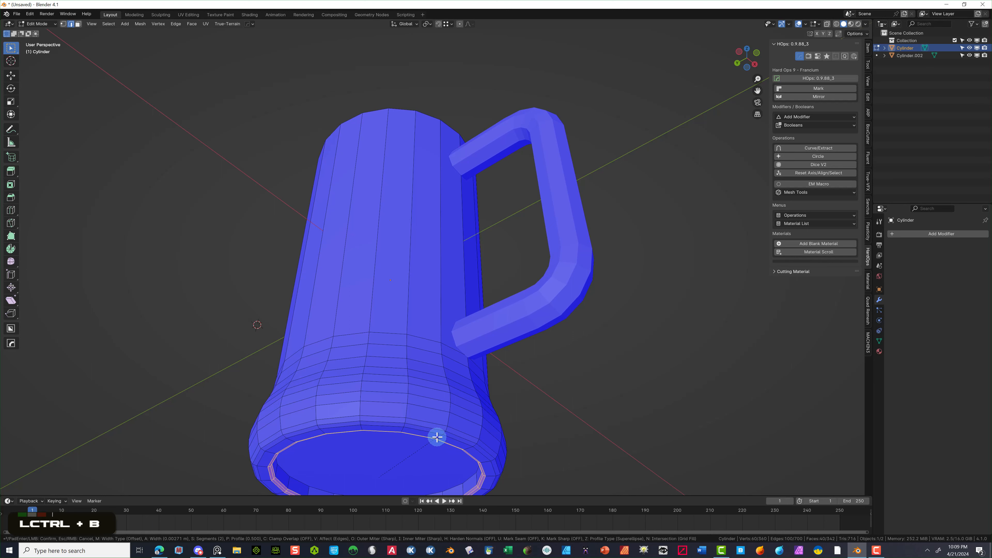
left_click(438, 438)
left_click(303, 479, "alt")
left_click(303, 479, "alt")
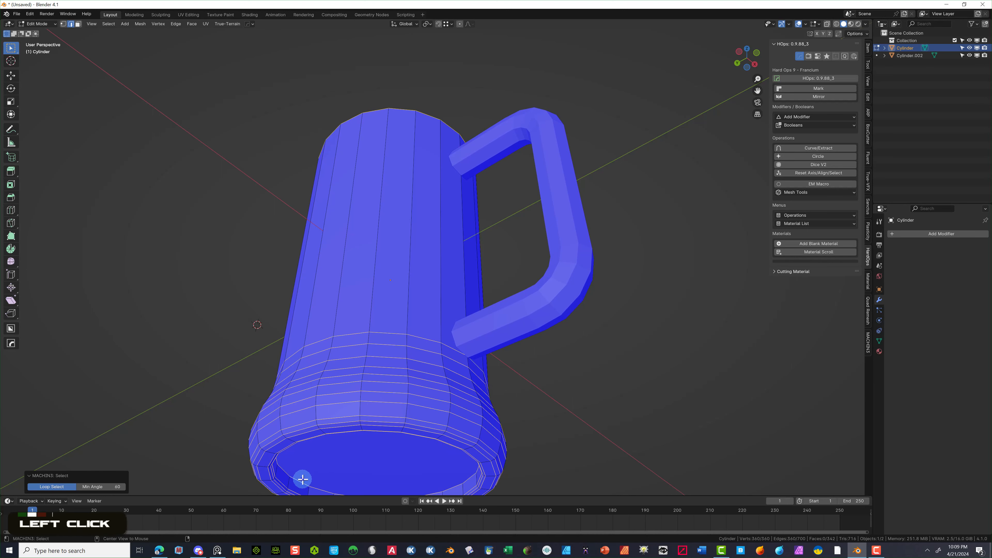
left_click(357, 469)
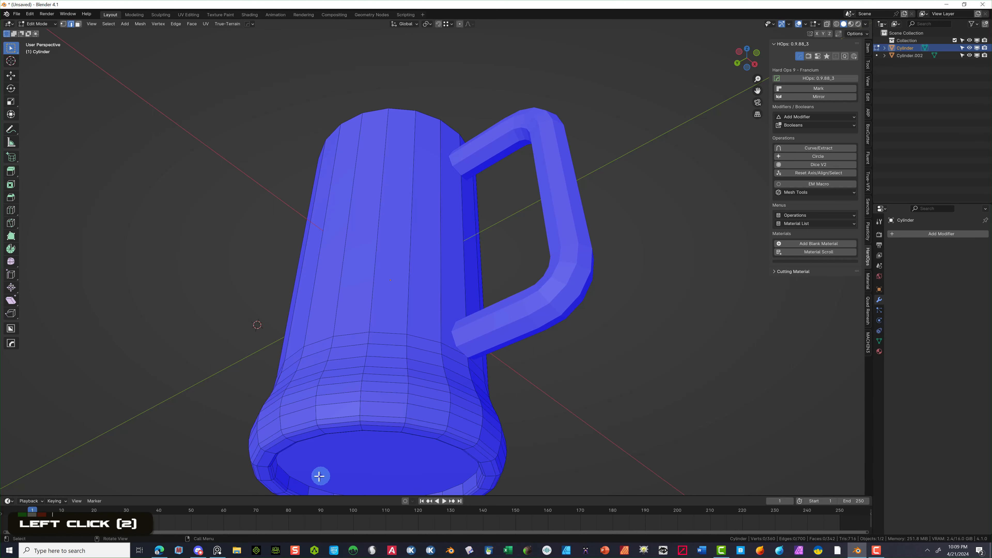
left_click(303, 480, "alt")
key("ctrl+b")
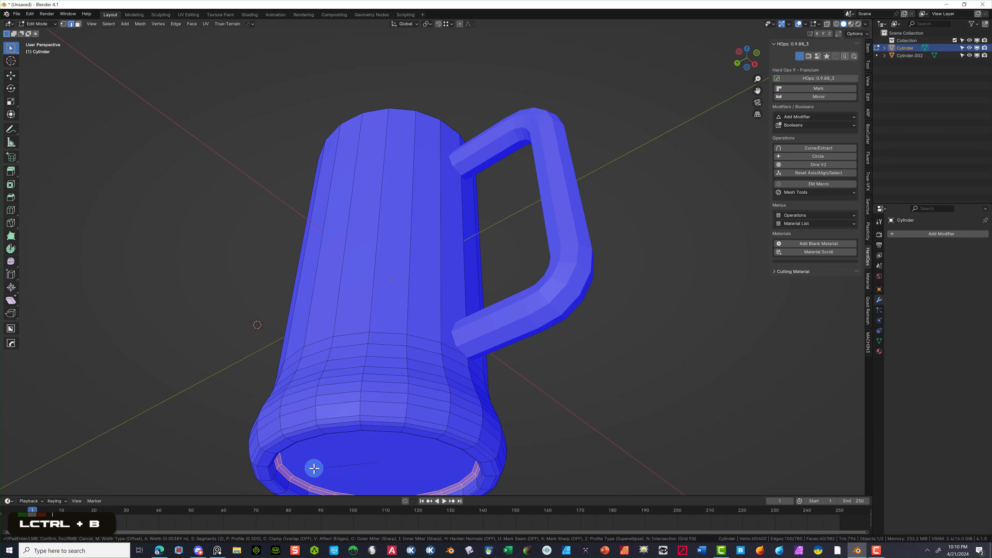
left_click(314, 468)
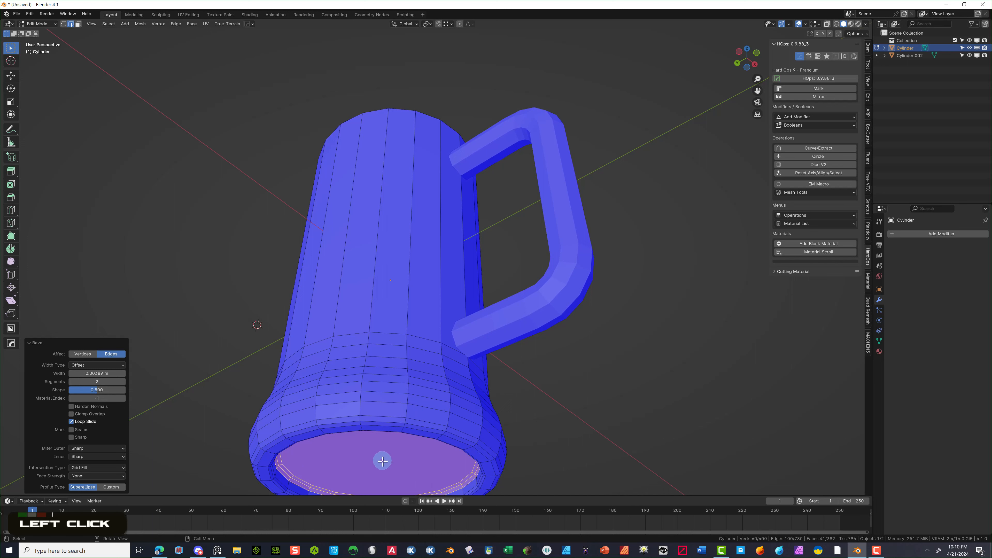
- Clear the selection and select the mug's bottom cap face in face mode
left_click(382, 461)
left_click(228, 298)
left_click(77, 23)
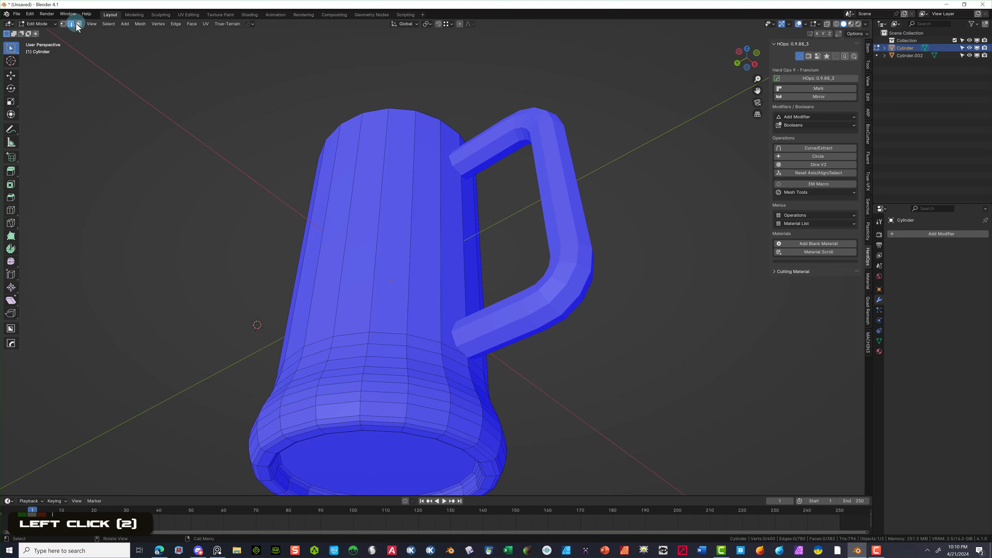
left_click(353, 434)
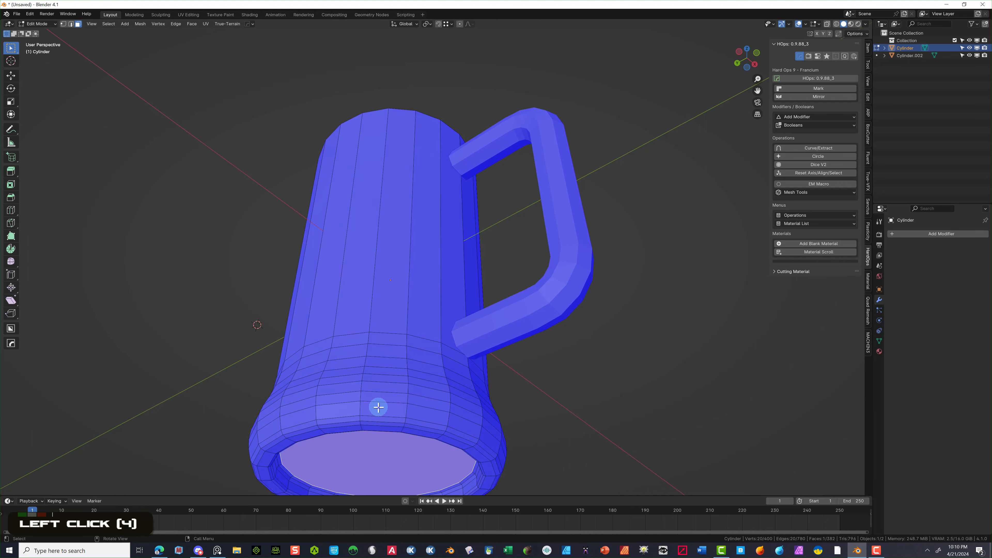
- Inset the underside cap face into concentric rings around a small centre face
left_click(11, 184)
mouse_move(402, 457)
left_mouse_down()
mouse_move(383, 458)
mouse_move(414, 464)
mouse_move(386, 462)
left_mouse_up()
left_click(163, 376)
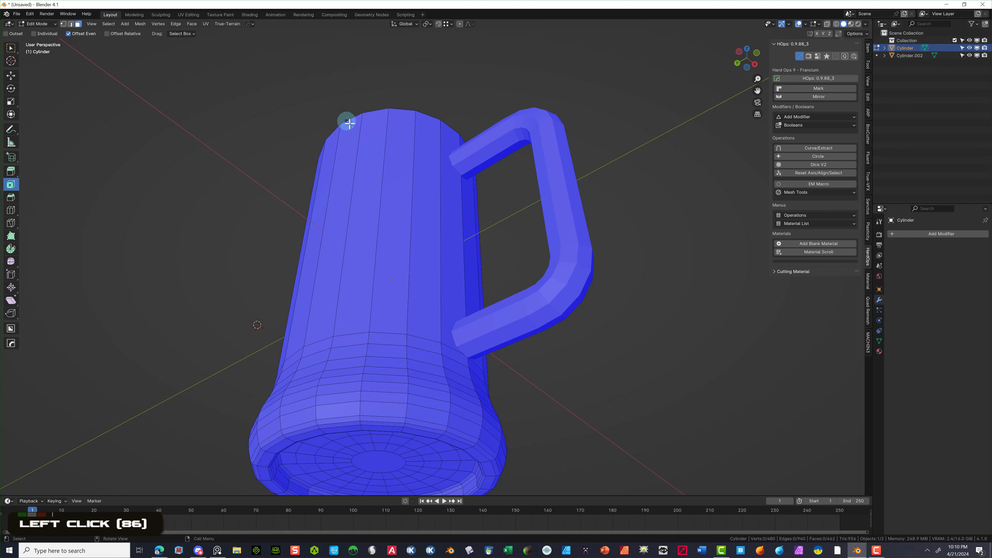
scroll(335, 127, "down", 1)
- Select the rim edge loop, turn off face orientation, and slide a new loop up near the rim
middle_click_drag(242, 156, 273, 189)
scroll(337, 169, "down", 1)
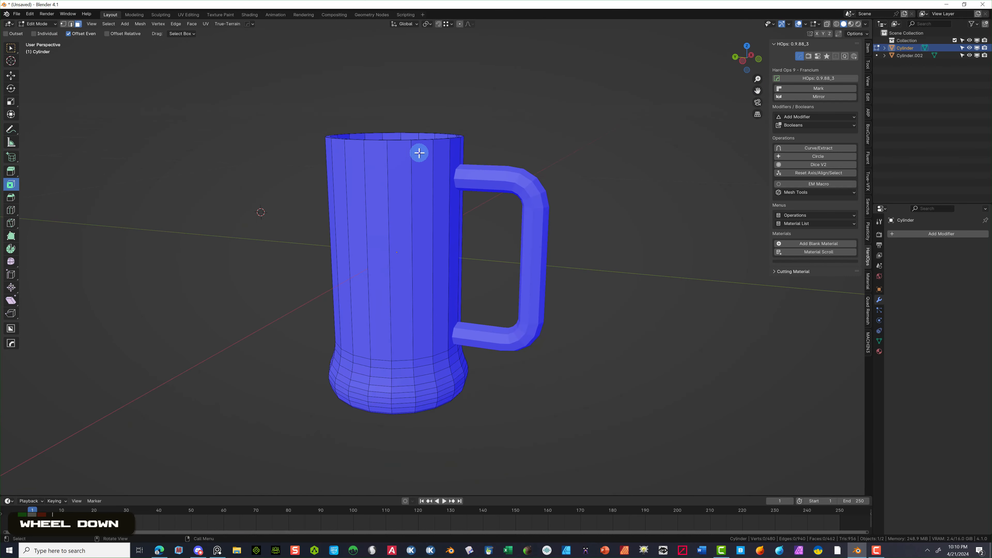
middle_click_drag(420, 152, 420, 199)
left_click(71, 24)
scroll(203, 44, "up", 1)
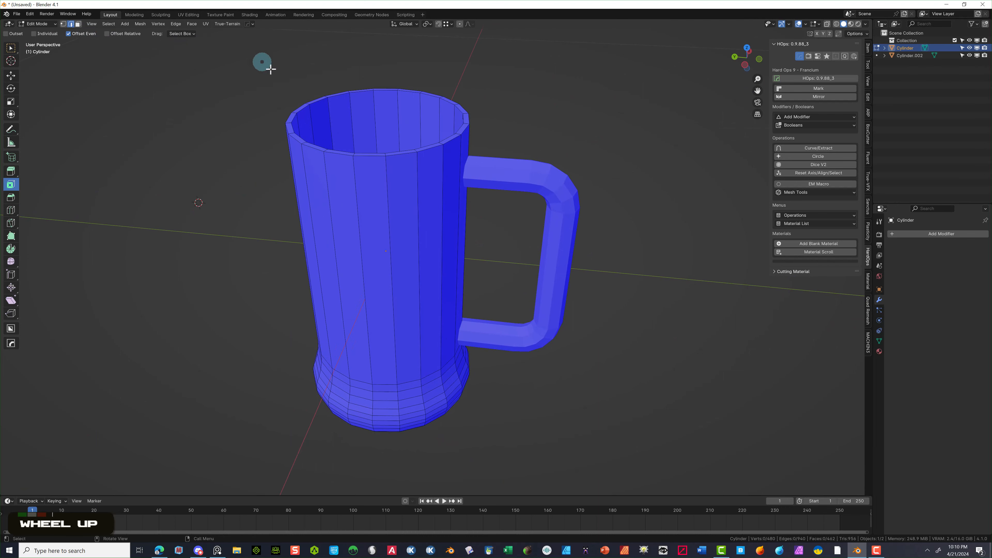
left_click(406, 157, "alt")
scroll(375, 129, "up", 2)
middle_click_drag(342, 106, 332, 94)
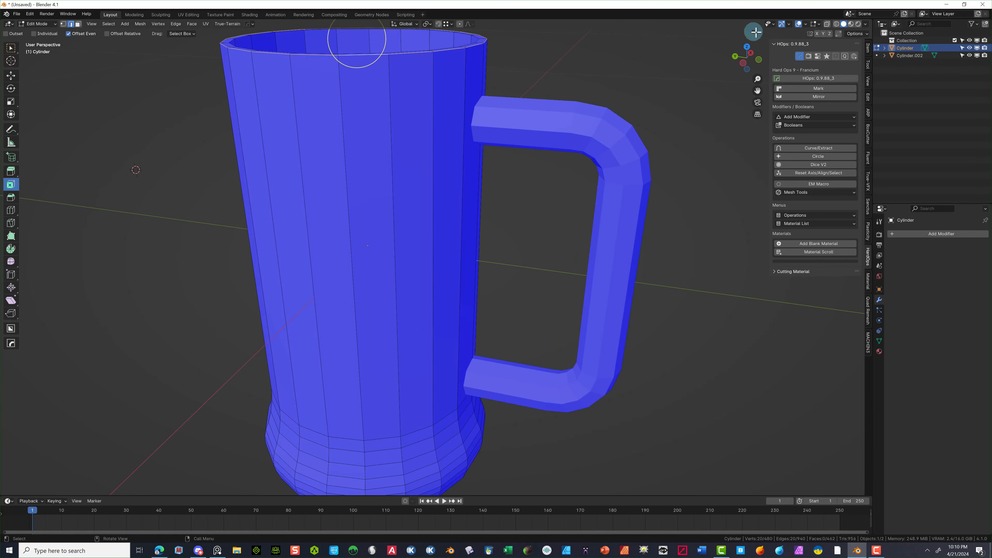
left_click(805, 25)
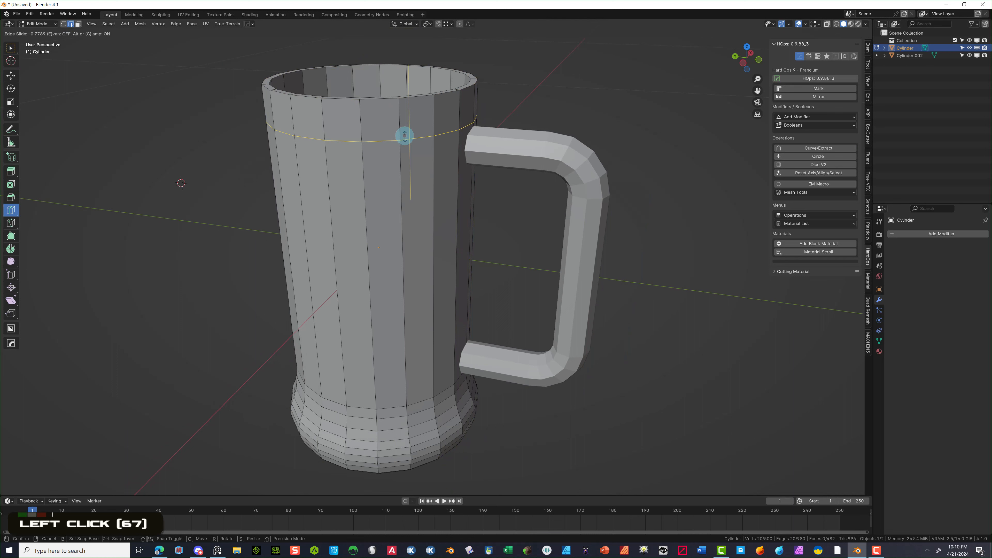
left_click_drag(405, 135, 405, 113)
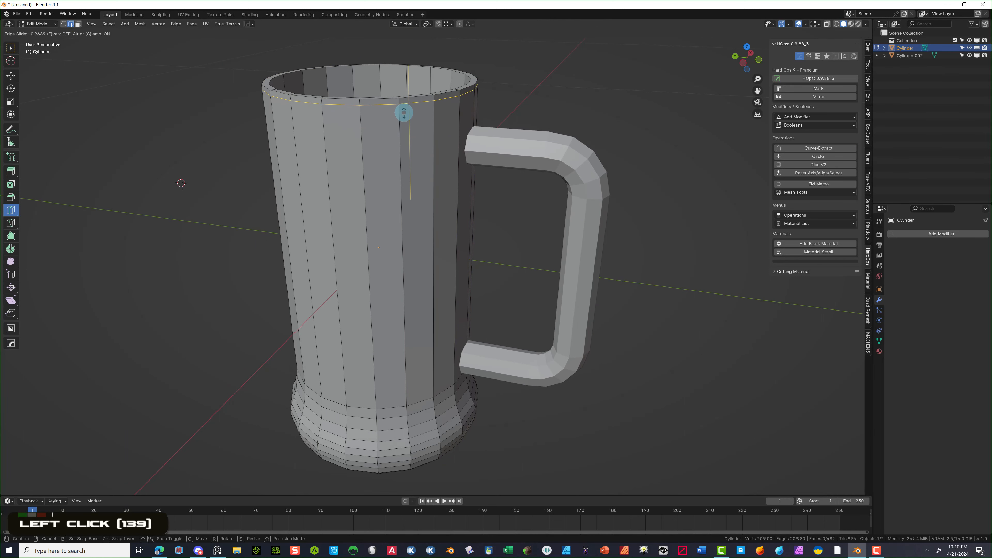
- Extrude the top rim face loop outward along its normals to form a raised lip
left_click(409, 115, "alt")
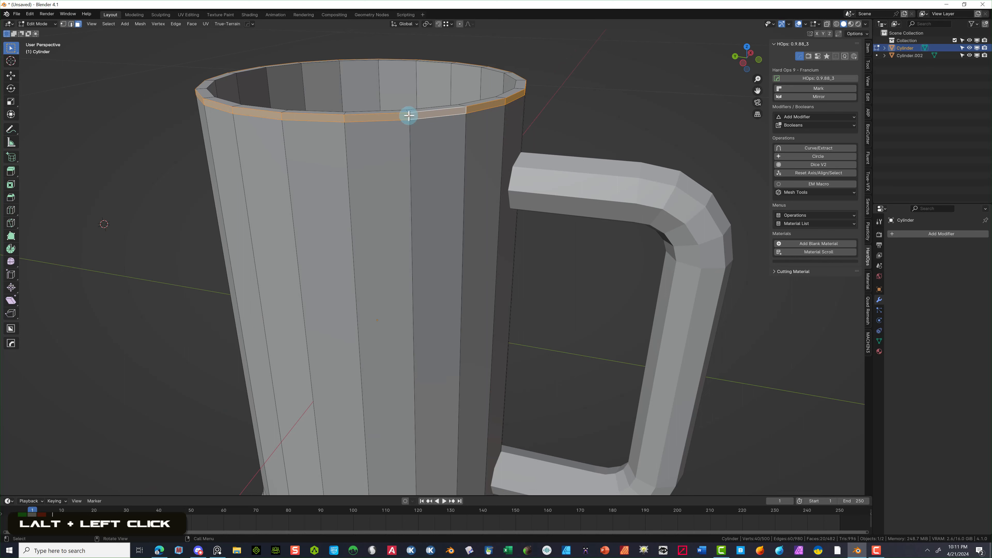
key("alt+e")
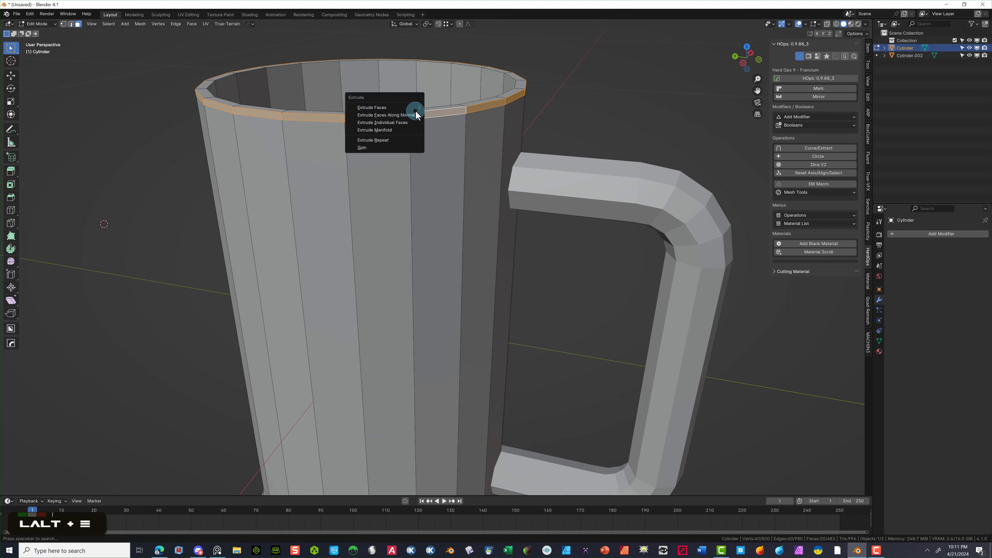
left_click(415, 115)
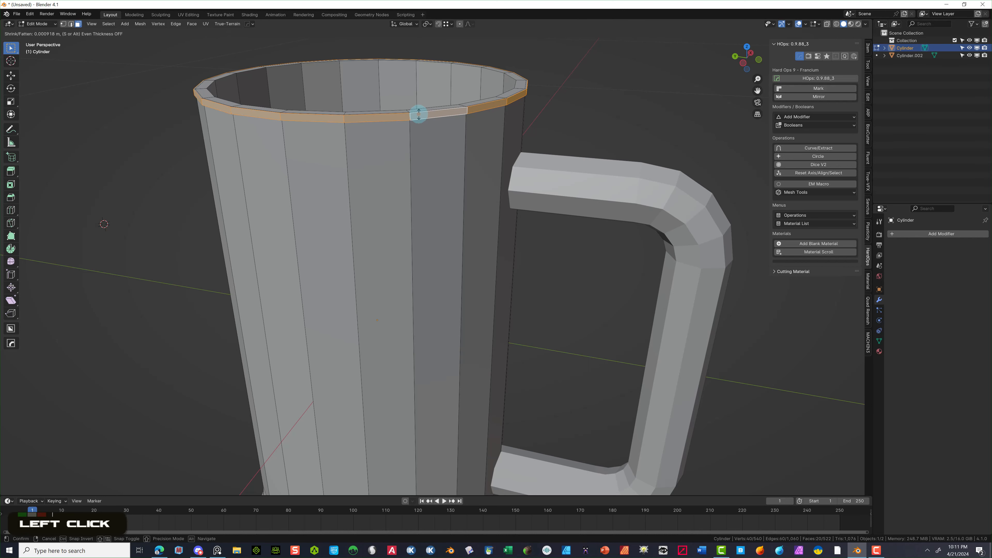
left_click(418, 114)
left_click(132, 100)
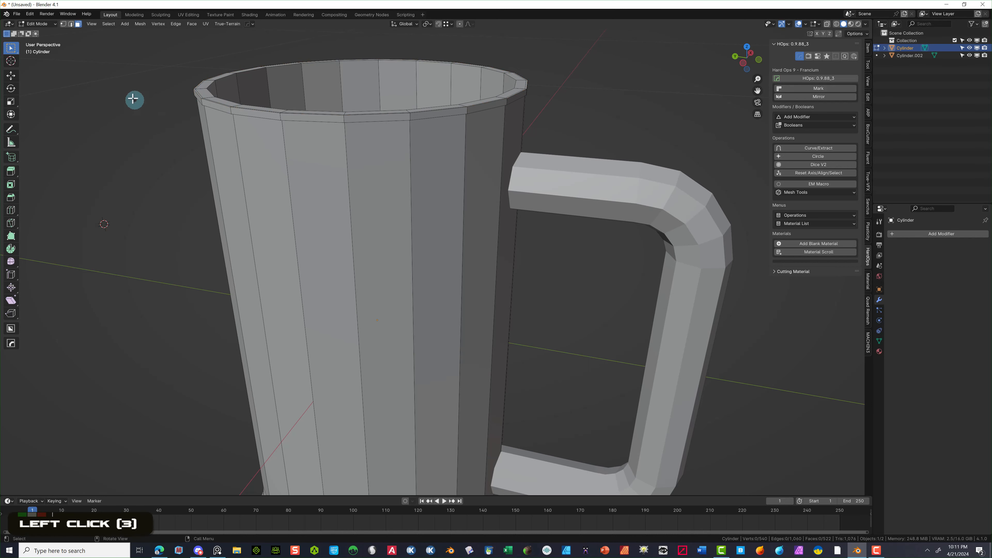
scroll(203, 78, "up", 2)
left_click_drag(757, 89, 765, 172)
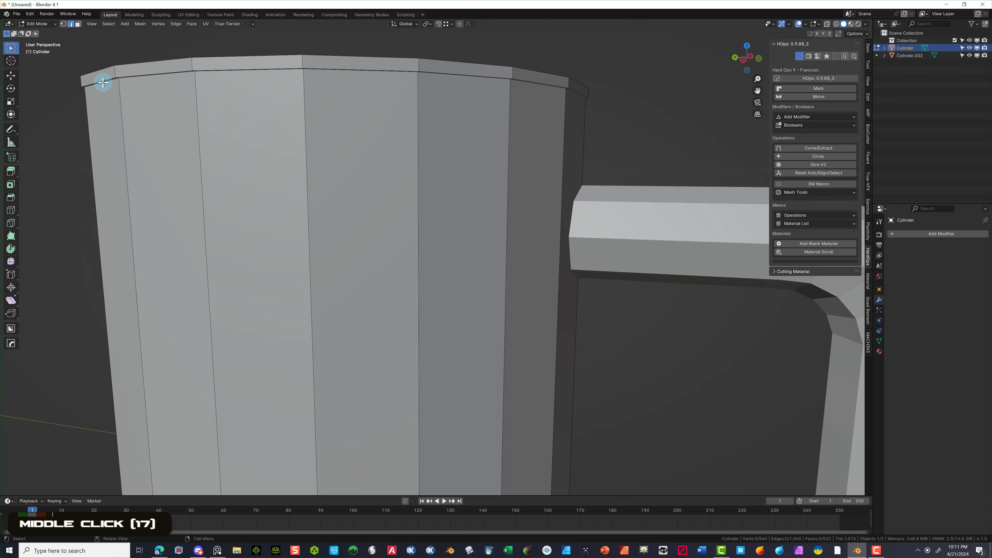
- Select two adjacent rim edge loops and bevel them together
left_click(103, 82, "alt")
left_click(102, 82)
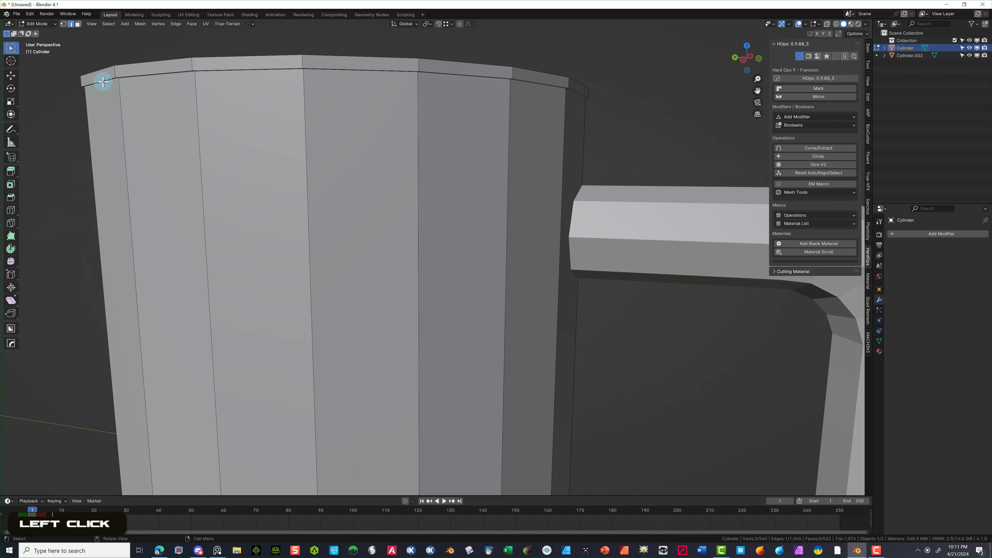
left_click(104, 82, "alt")
left_click(103, 78)
left_click(98, 73, "alt")
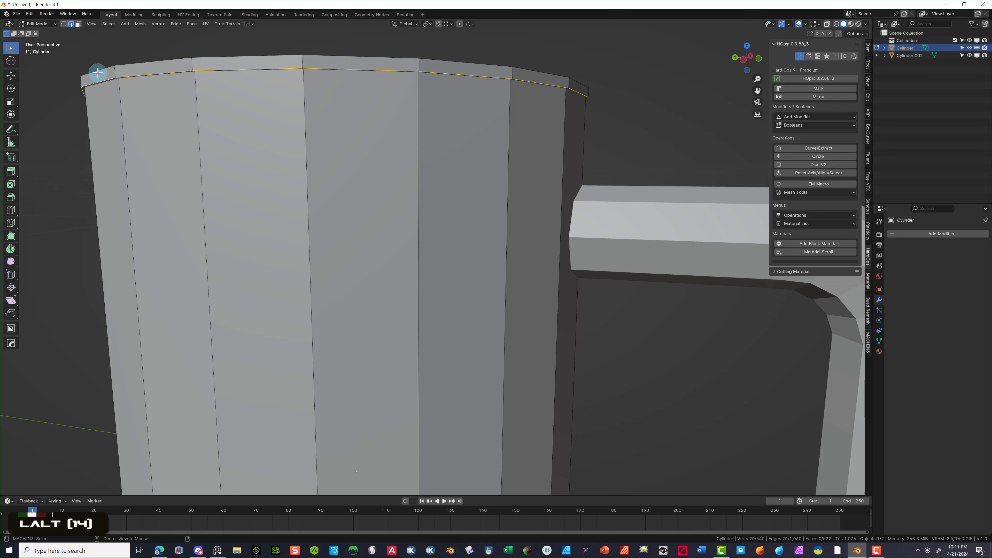
left_click(98, 71, "alt+shift")
middle_click_drag(104, 76, 116, 94)
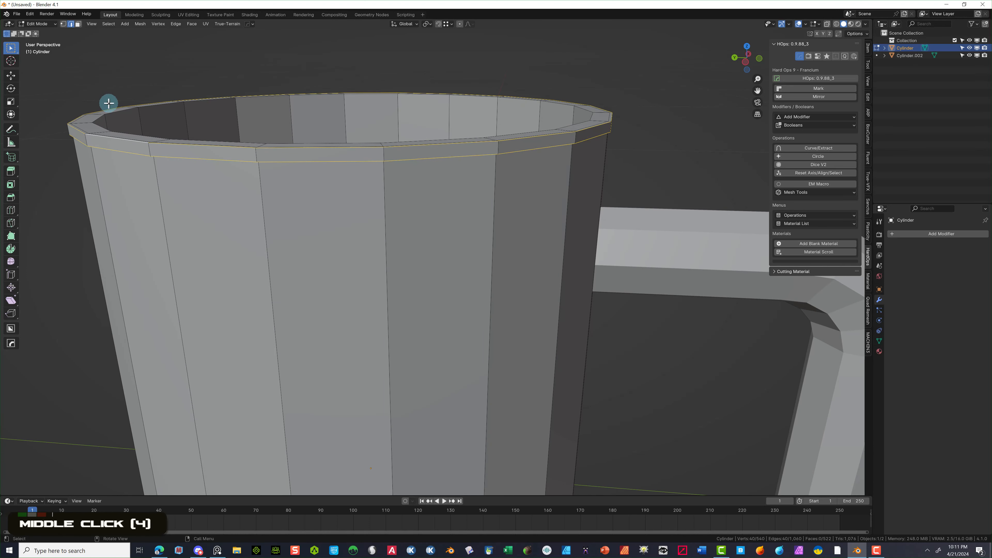
key("ctrl+b")
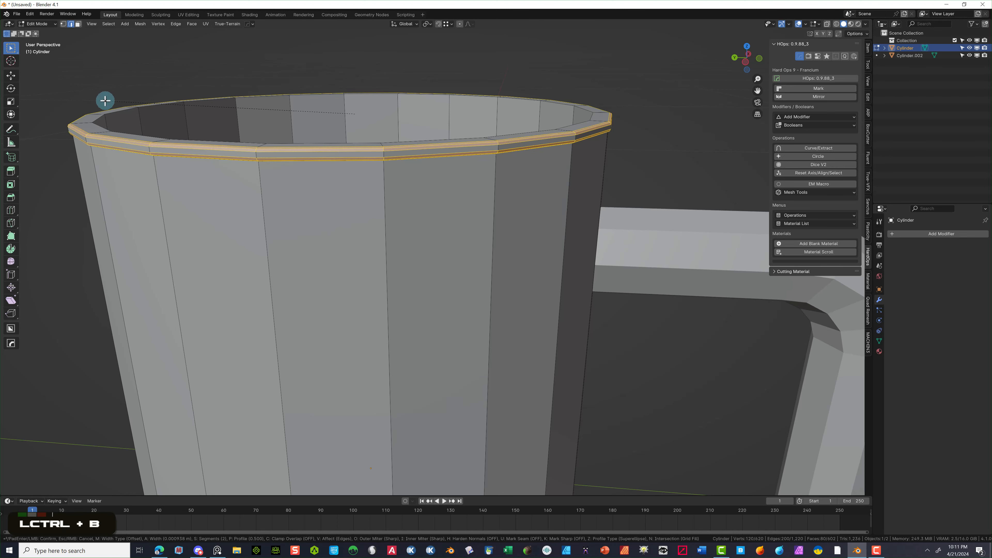
left_click(105, 100)
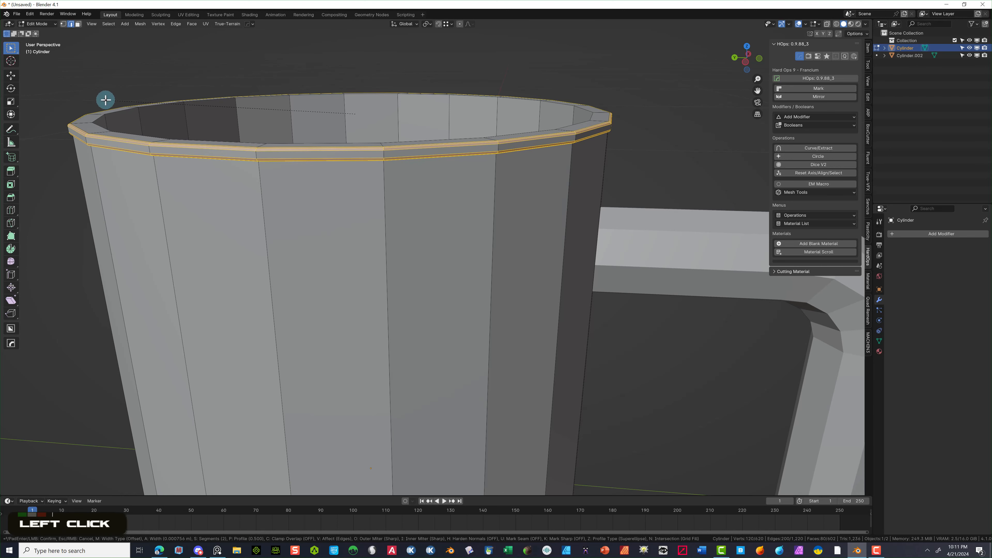
left_click(89, 116)
- Bevel the outer rim edge loop to round the lip's outside edge
middle_click_drag(89, 116, 125, 66)
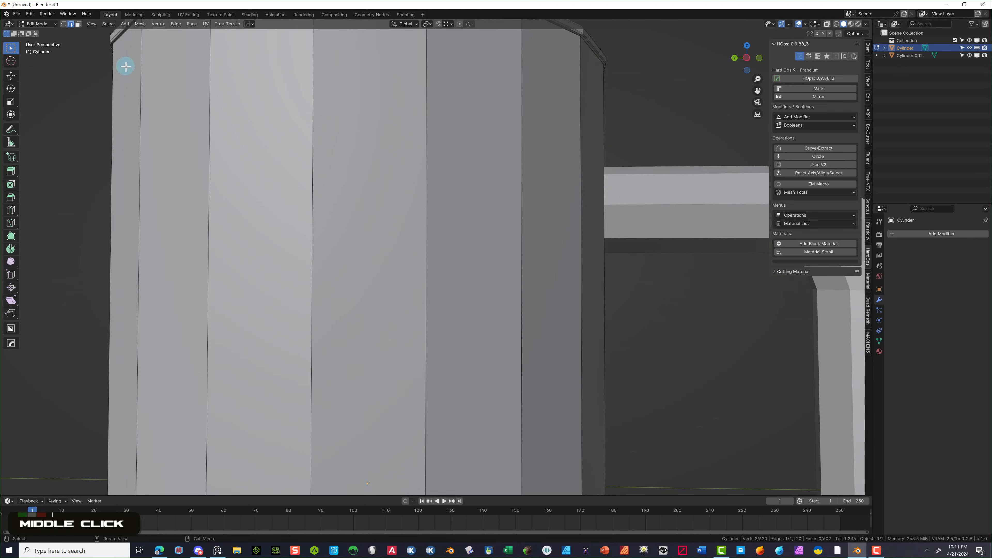
scroll(217, 71, "down", 2)
left_click(238, 68)
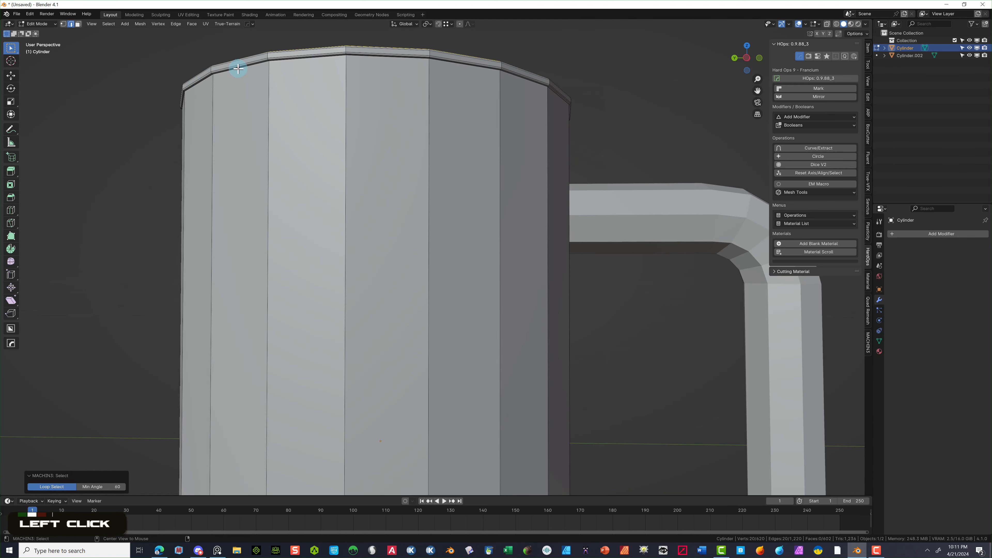
left_click(238, 68)
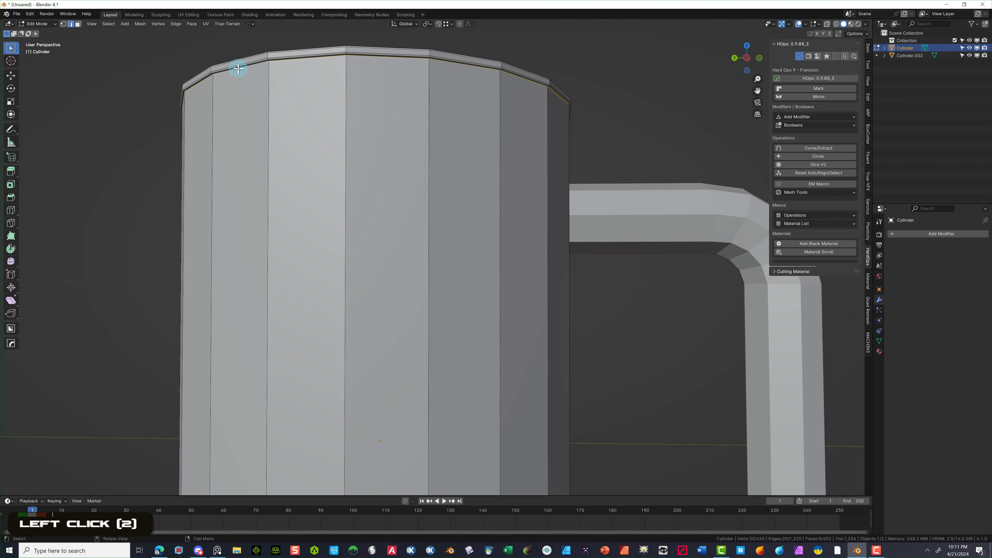
key("ctrl+b")
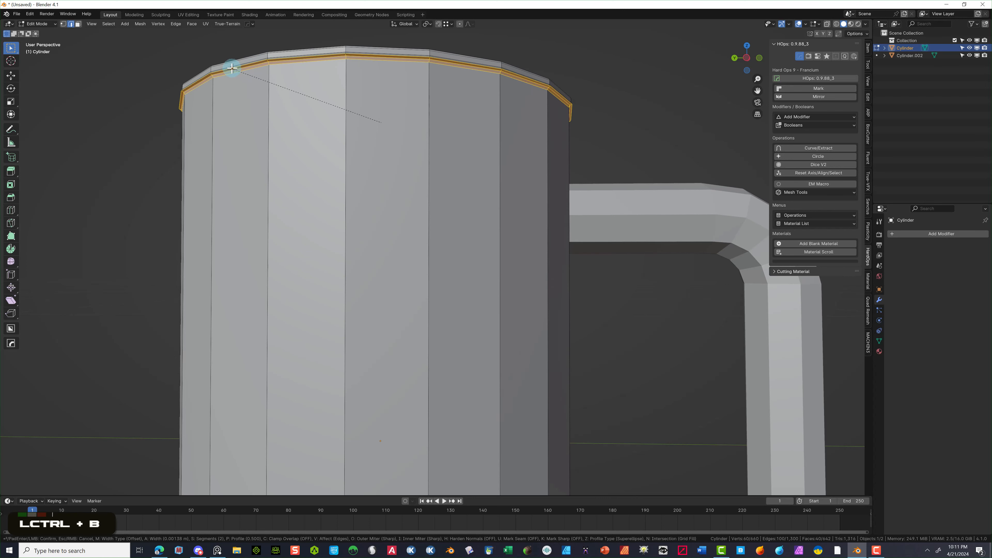
left_click(234, 68)
- Bevel the inner rim edge loop inside the cup, then deselect it
middle_click_drag(538, 62, 541, 169)
scroll(437, 156, "up", 1)
middle_click_drag(437, 156, 449, 155)
scroll(450, 156, "up", 1)
middle_click_drag(244, 127, 228, 141)
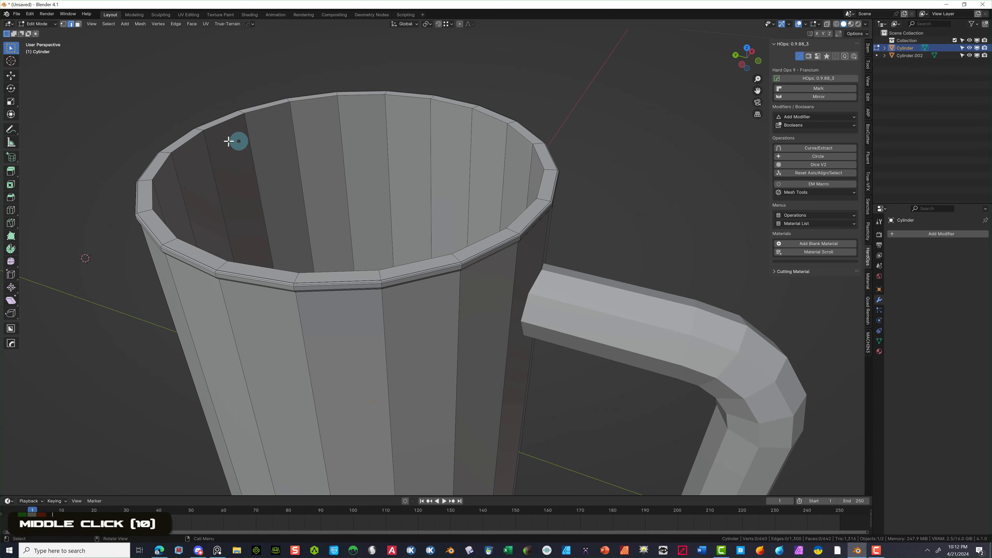
left_click(186, 143, "alt")
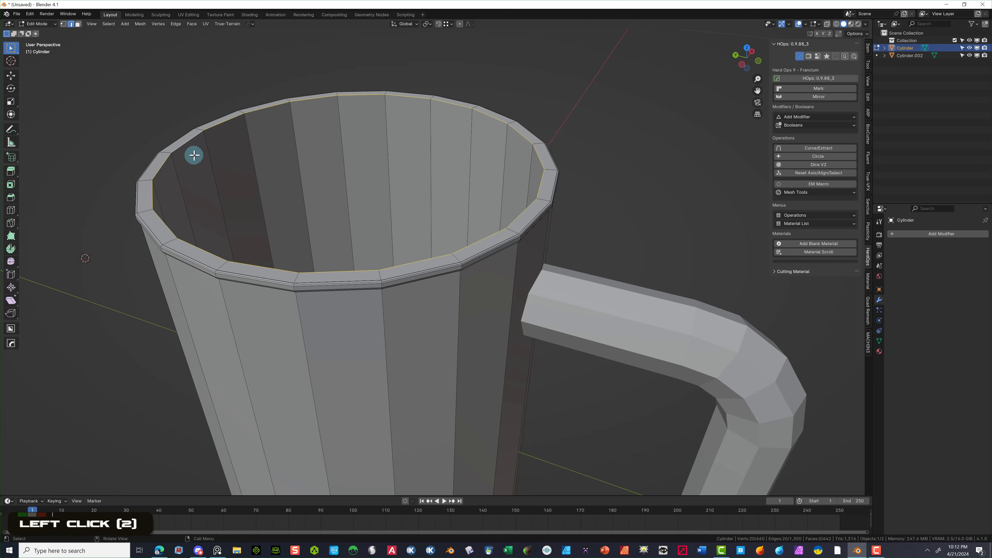
key("ctrl+b")
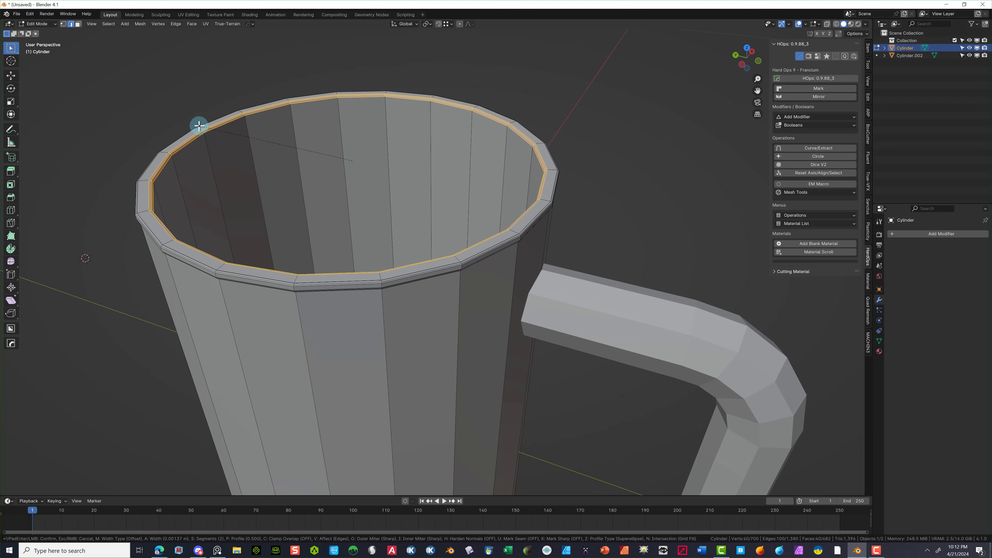
left_click(199, 125)
left_click(74, 118)
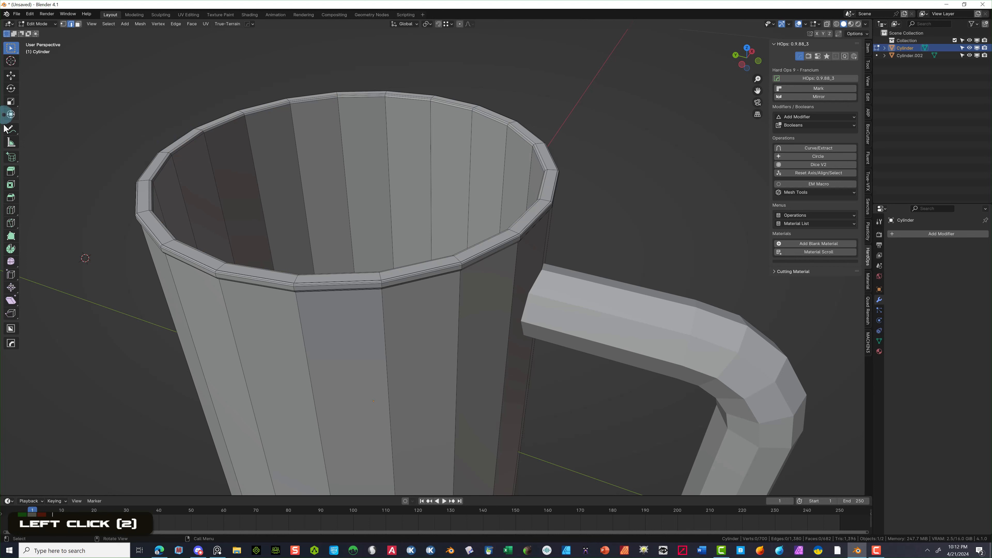
left_click(11, 210)
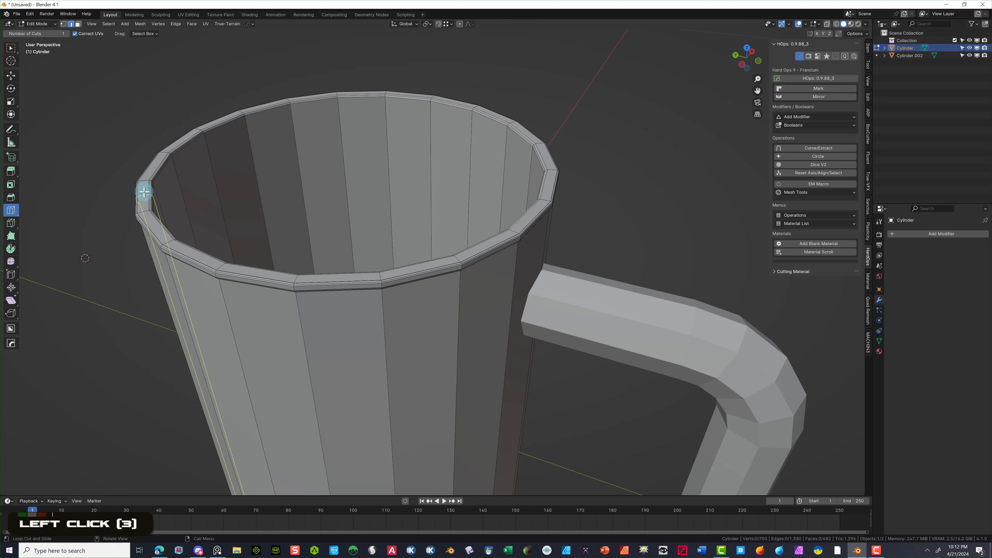
- Add loop cuts just below the rim, outside and inside the cup, slid to a −0.989 factor
left_click_drag(145, 180, 141, 180)
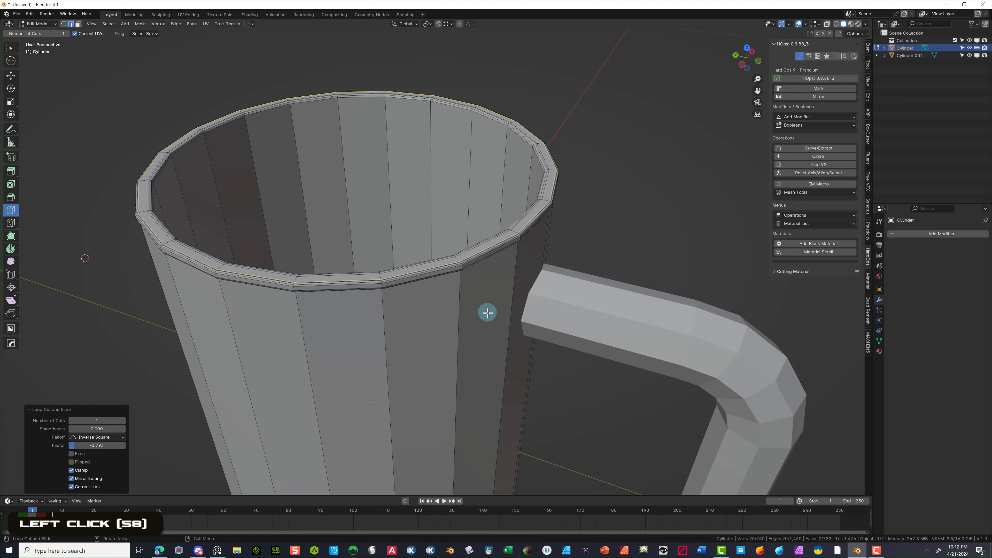
left_click_drag(514, 158, 520, 143)
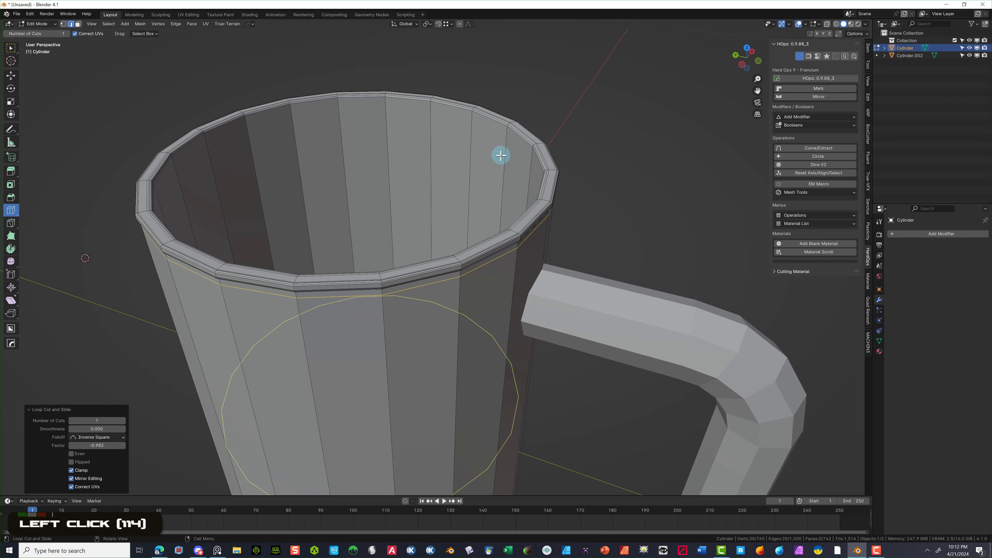
left_click_drag(471, 180, 549, 22)
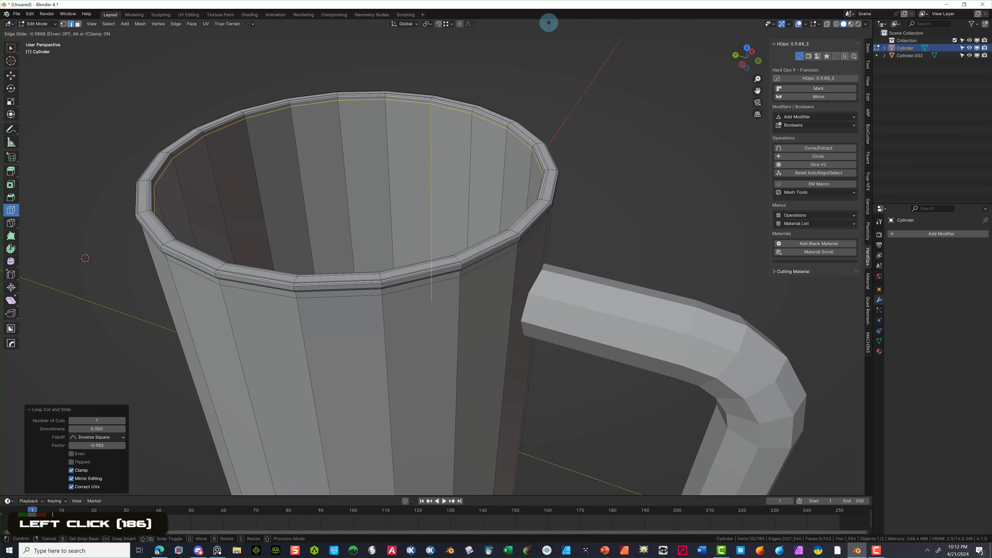
left_click(548, 22)
scroll(594, 165, "down", 4)
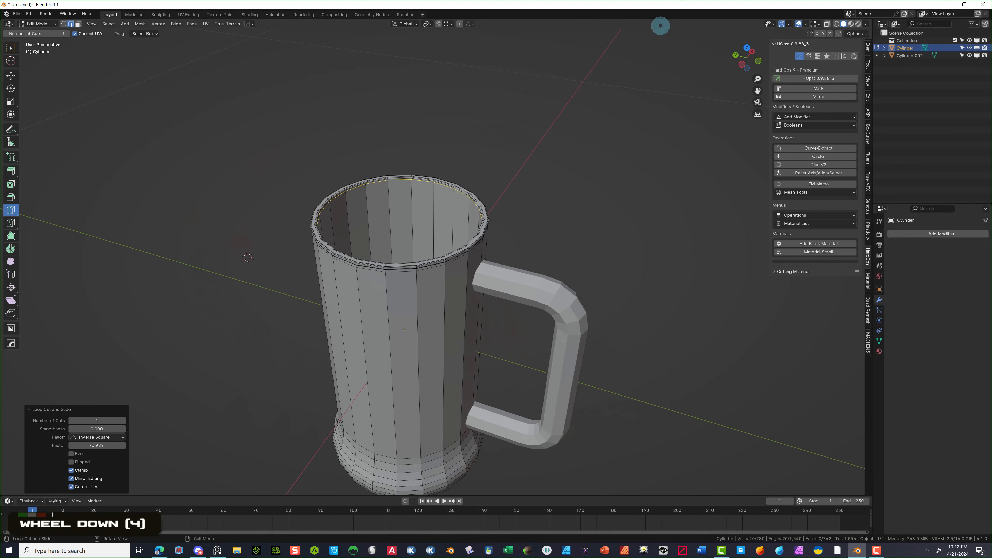
left_click(752, 51)
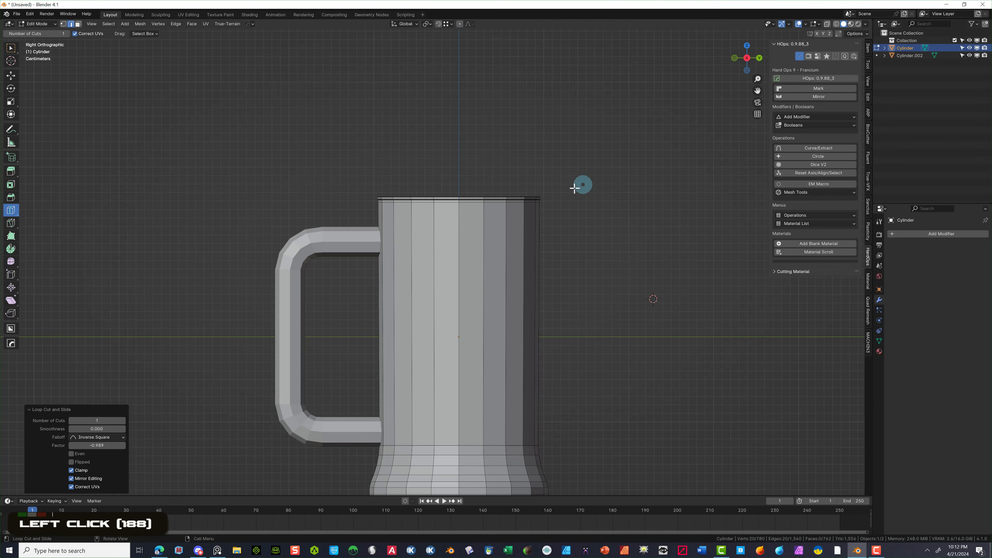
- In Object Mode, raise the handle about 0.0096 m along Z
scroll(522, 245, "down", 2)
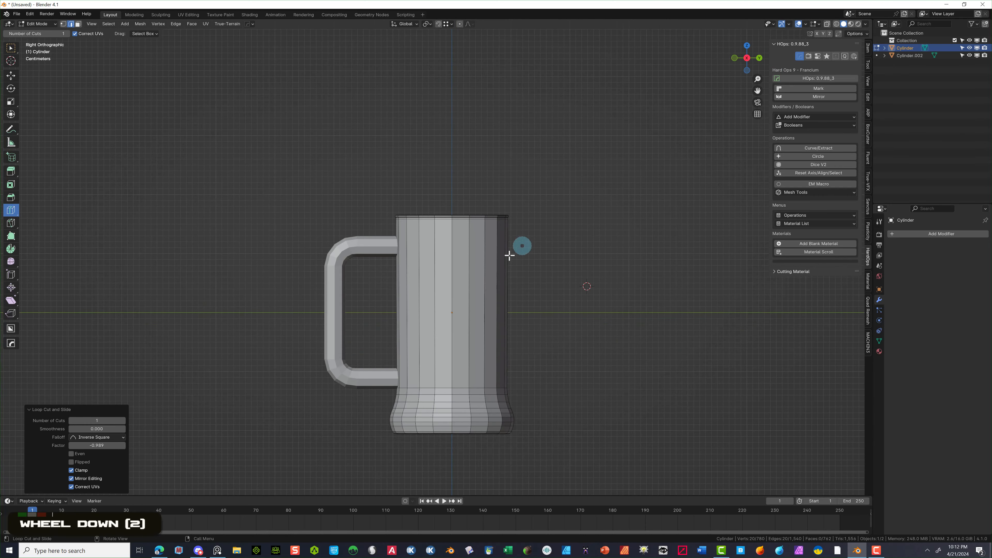
left_click(29, 24)
left_click(37, 33)
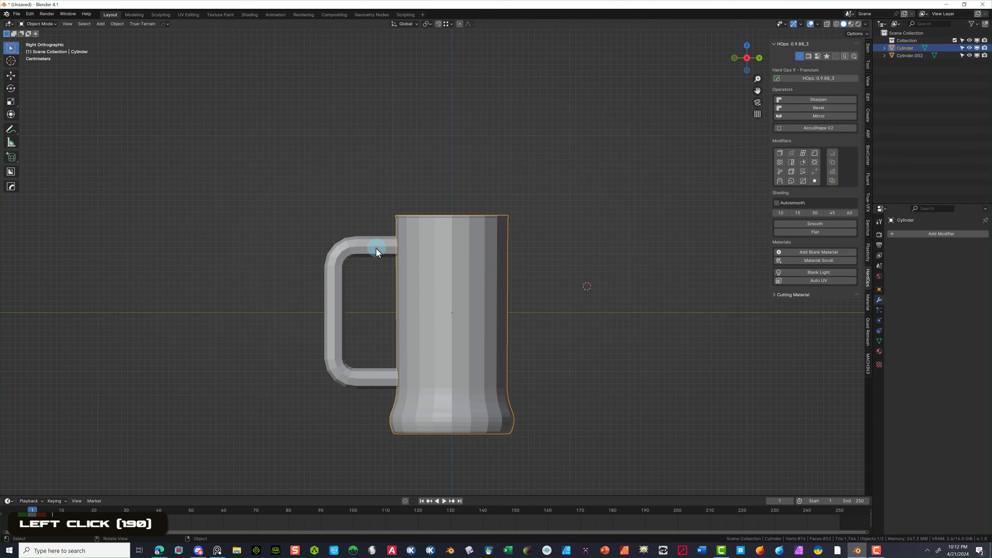
left_click(346, 252)
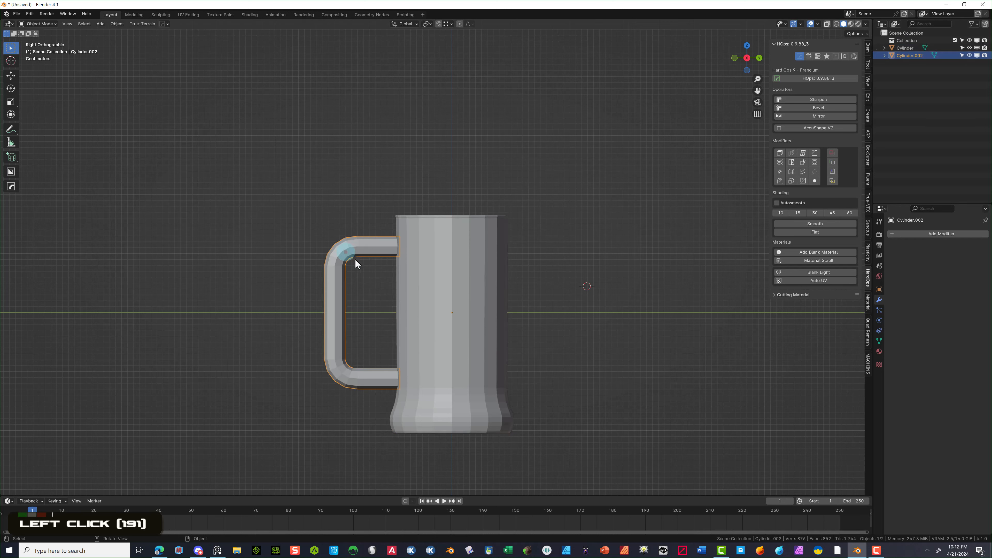
key("g")
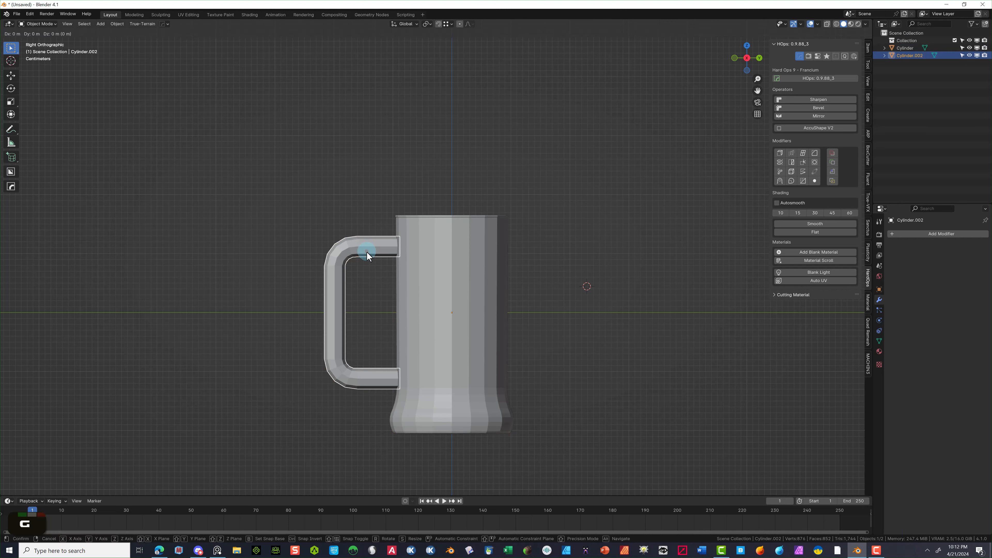
key("z")
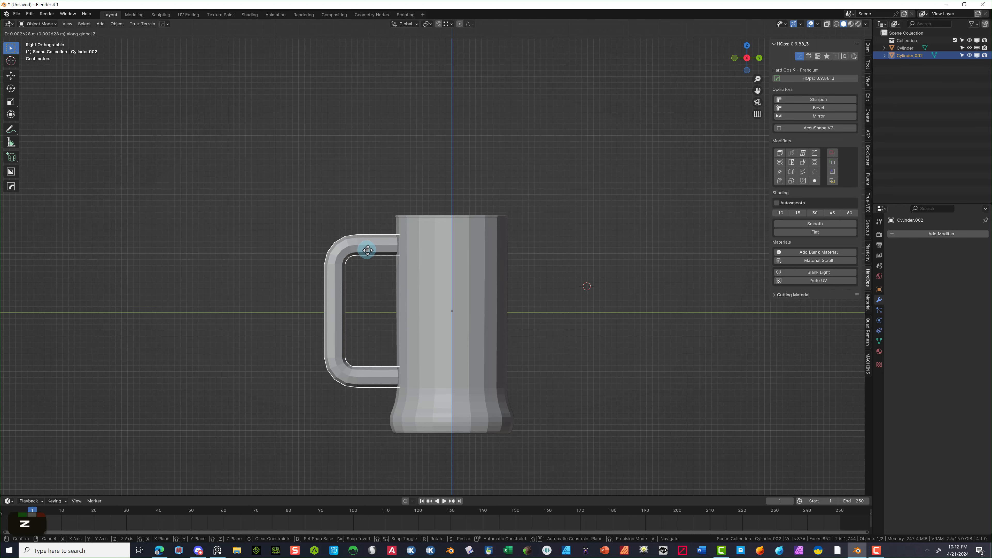
left_click(366, 245)
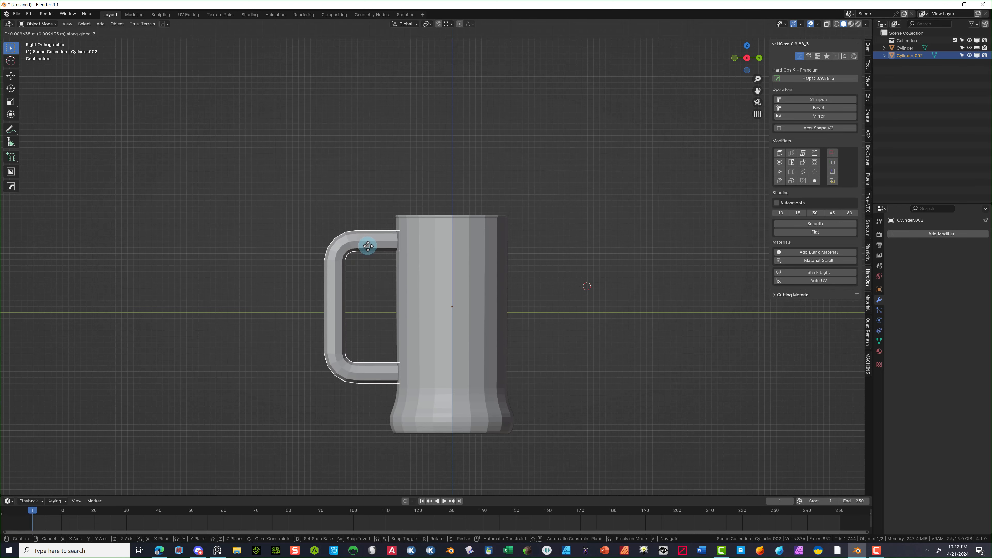
- Reframe the view around the mug and put the handle into Edit Mode
double_click(331, 342)
scroll(375, 420, "up", 1)
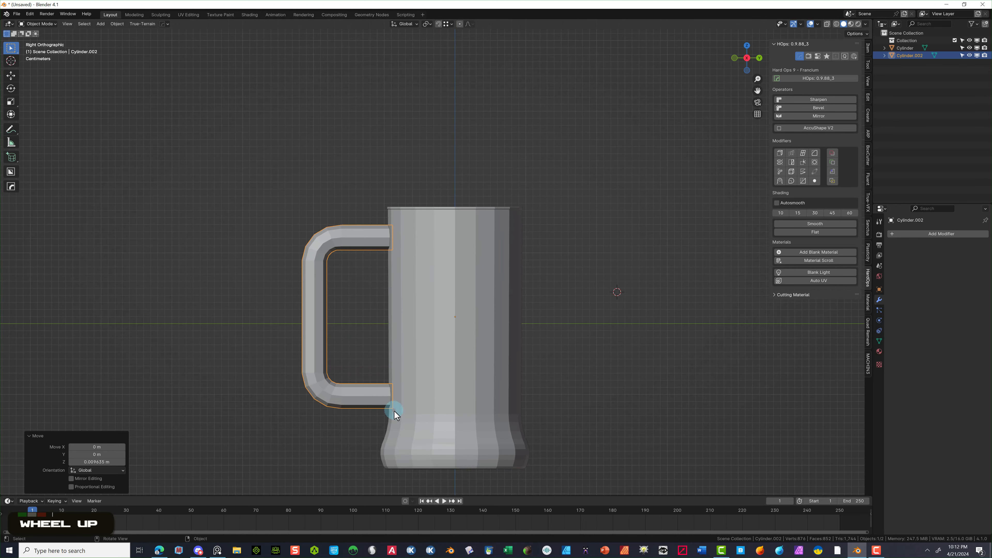
middle_click_drag(395, 411, 477, 399)
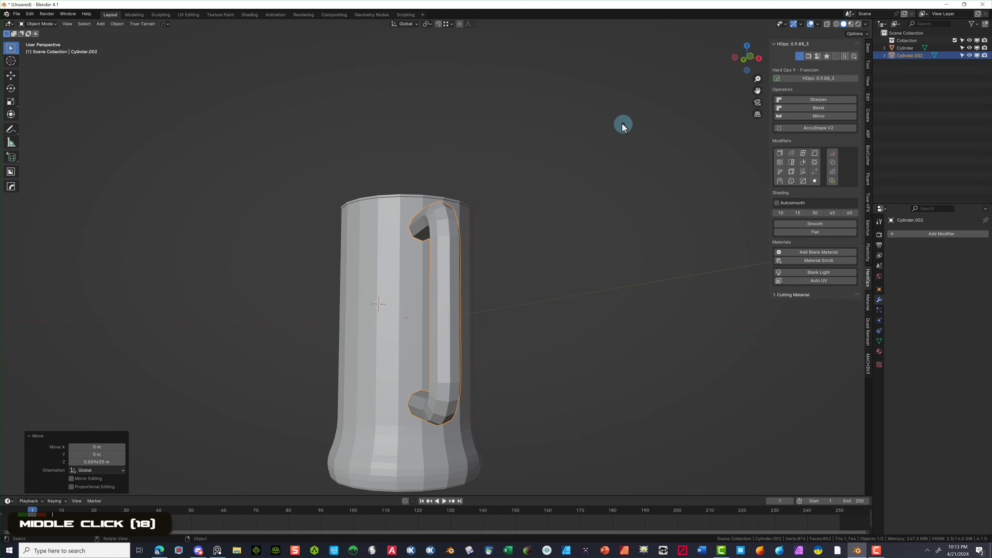
scroll(532, 188, "down", 1)
middle_click_drag(523, 269, 558, 305)
scroll(554, 290, "up", 3)
scroll(554, 284, "down", 1)
scroll(554, 284, "up", 1)
scroll(557, 305, "up", 2)
left_click_drag(757, 90, 740, 483)
scroll(664, 154, "down", 1)
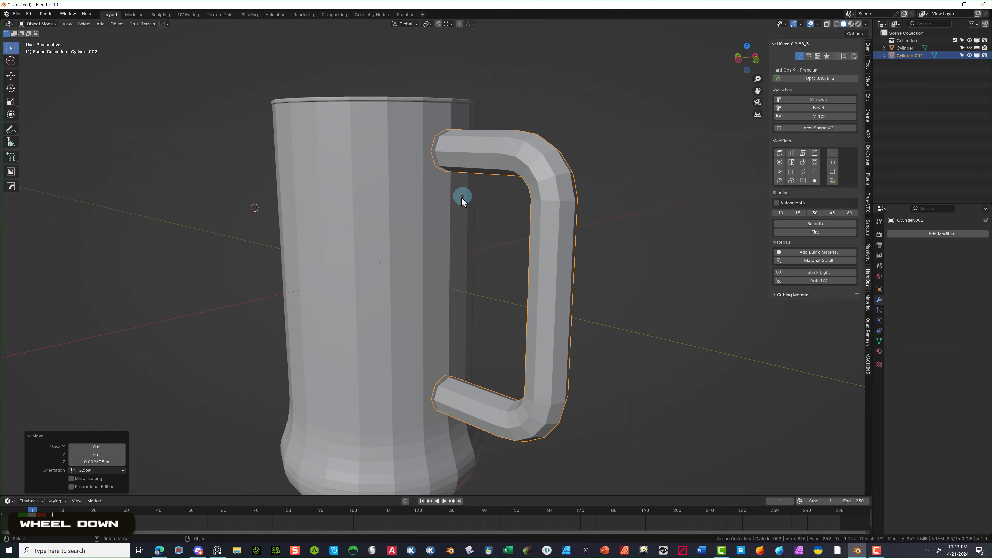
left_click(36, 24)
left_click(39, 42)
left_click(11, 209)
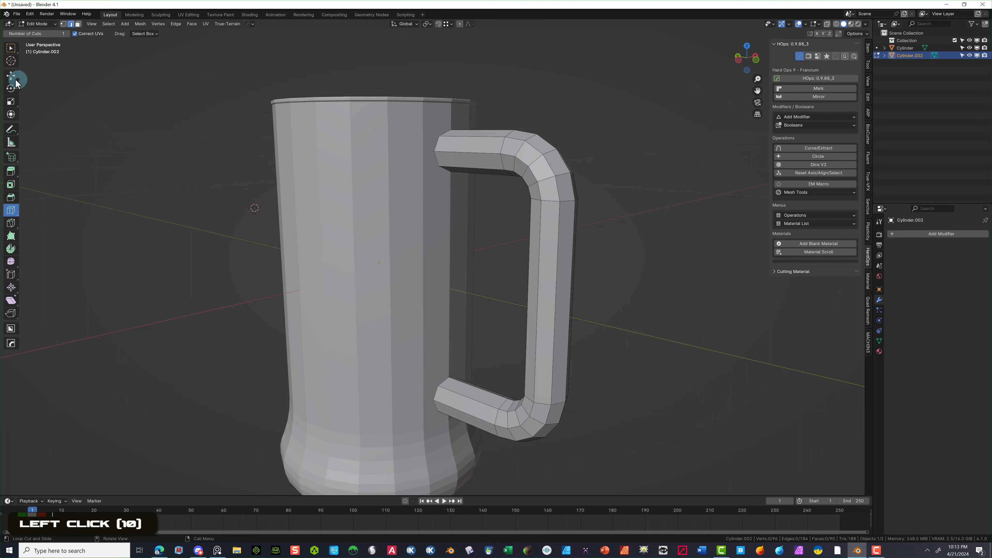
- Make the mug body the active object and enter its Edit Mode
left_click(12, 211)
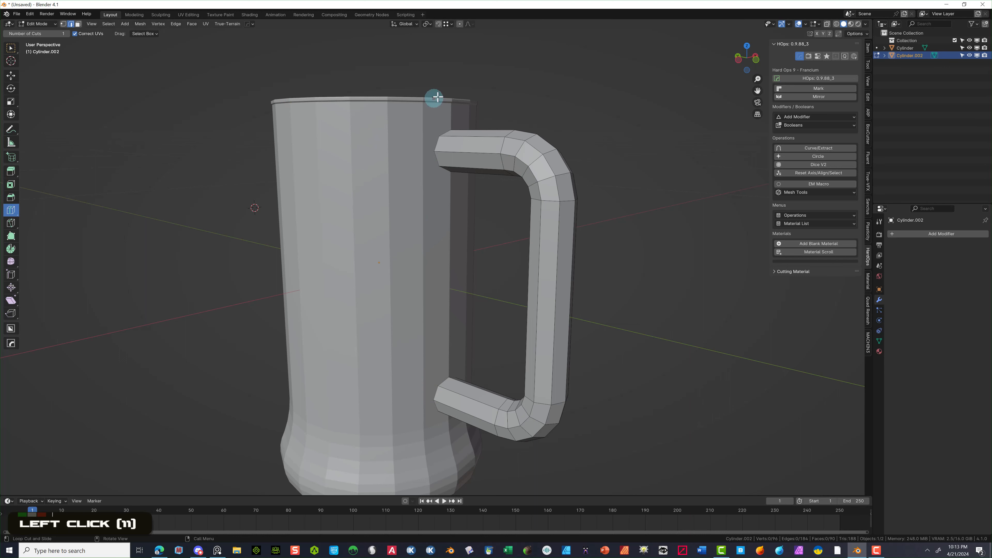
left_click(905, 48)
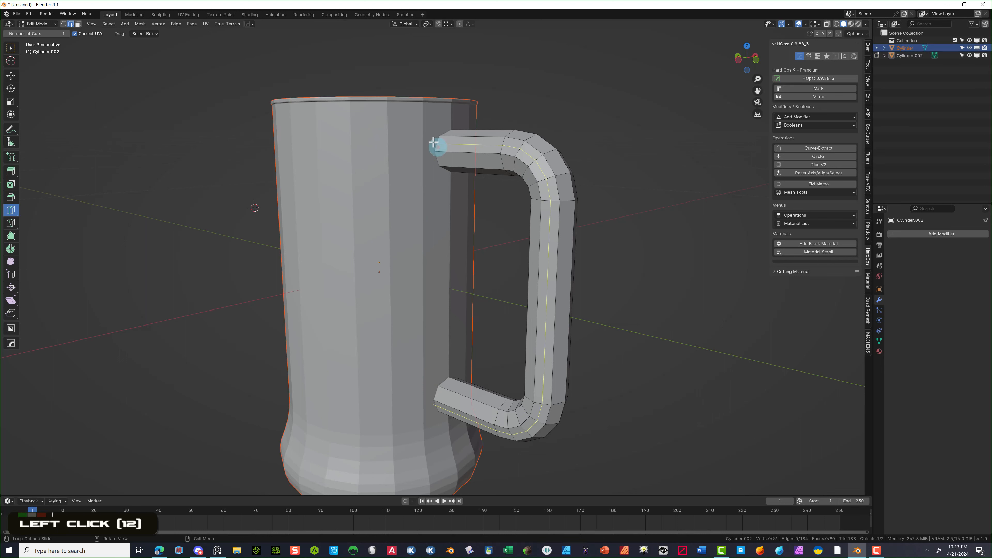
left_click(45, 24)
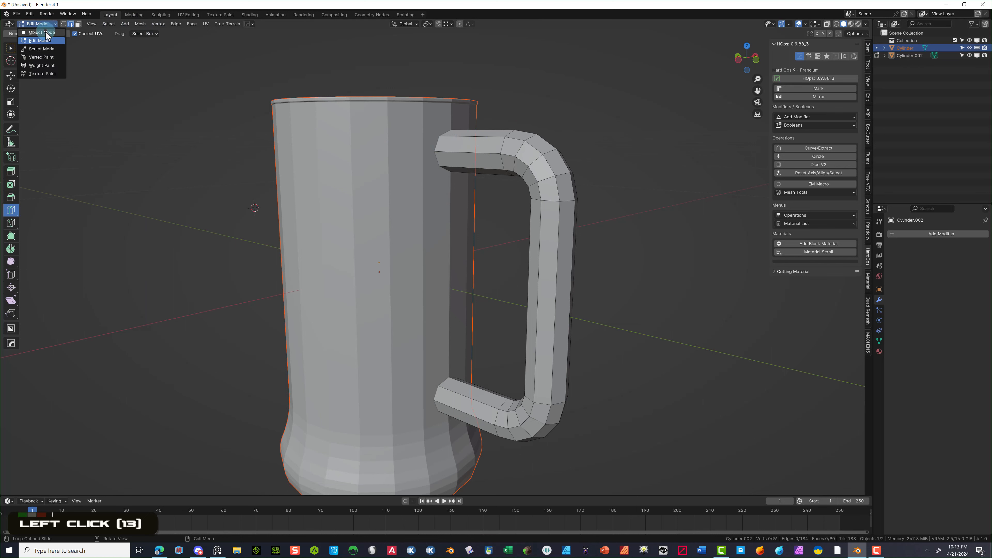
left_click(52, 32)
double_click(338, 144)
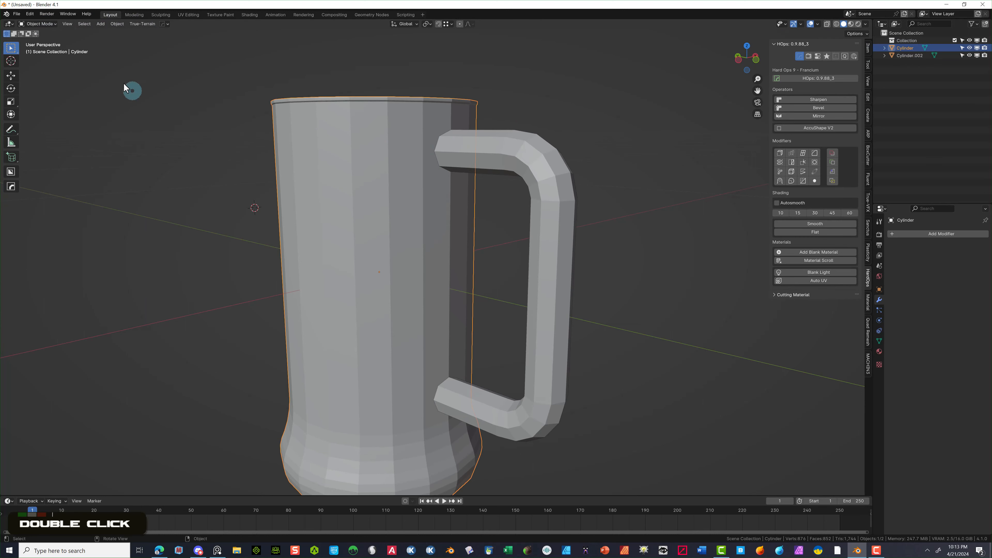
left_click(41, 24)
left_click(39, 41)
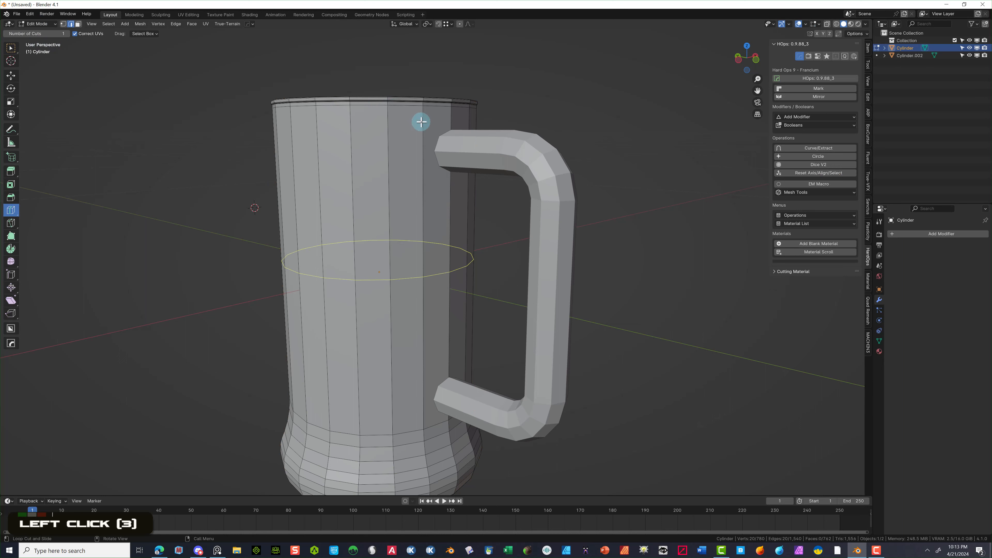
- Add loop cuts on the mug body, sliding one down toward the base at factor 0.754
mouse_move(421, 129)
left_mouse_down()
mouse_move(419, 229)
mouse_move(421, 120)
left_mouse_up()
middle_click_drag(427, 343, 408, 290)
left_click_drag(396, 292, 419, 264)
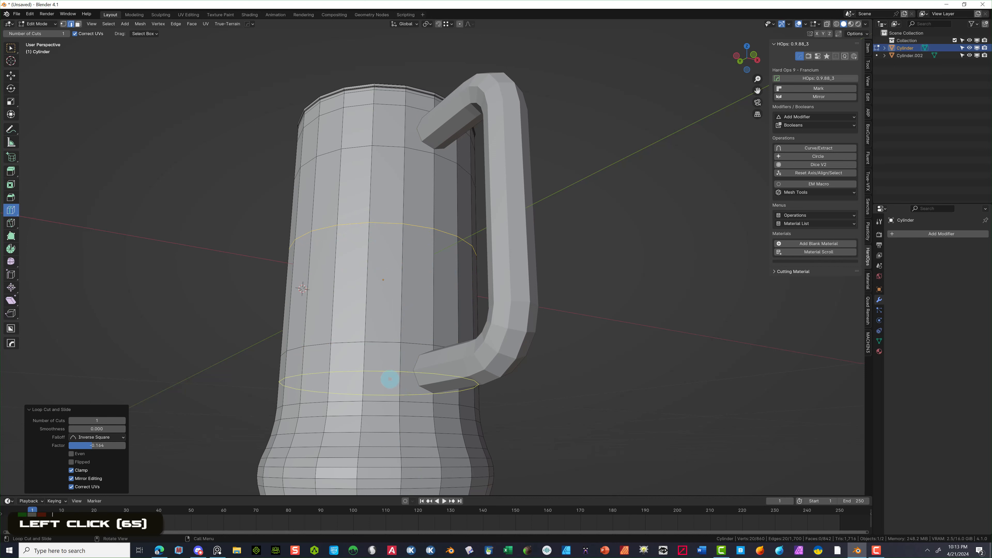
left_click_drag(389, 379, 391, 388)
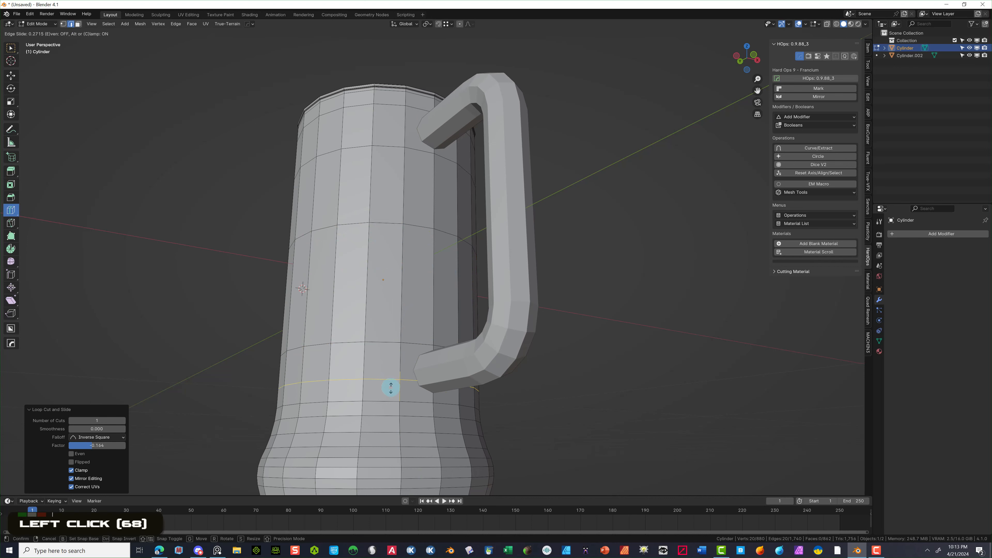
left_click(391, 402)
middle_click_drag(391, 402, 327, 405)
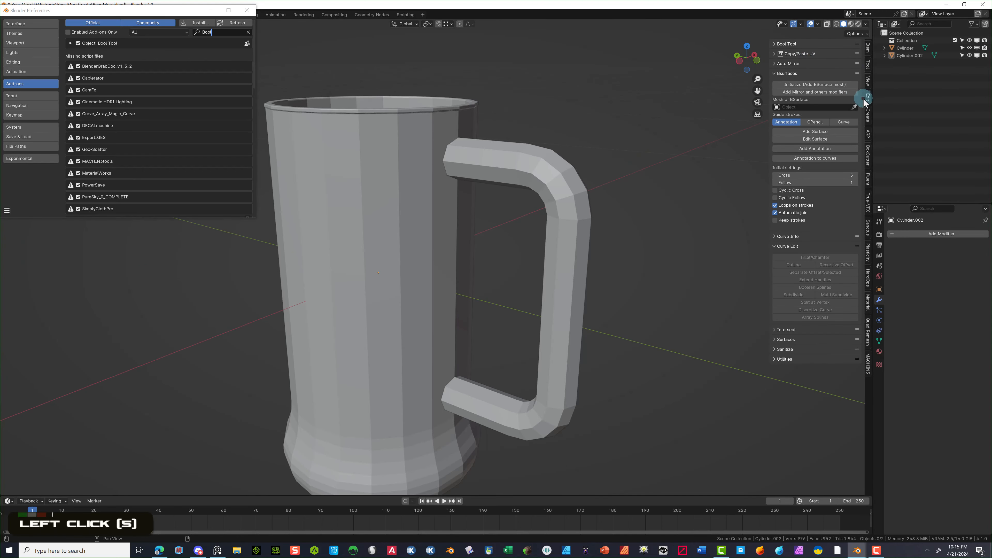
- Enable the Bool Tool add-on, then merge the handle into the mug body with Auto Boolean Union
left_click(775, 44)
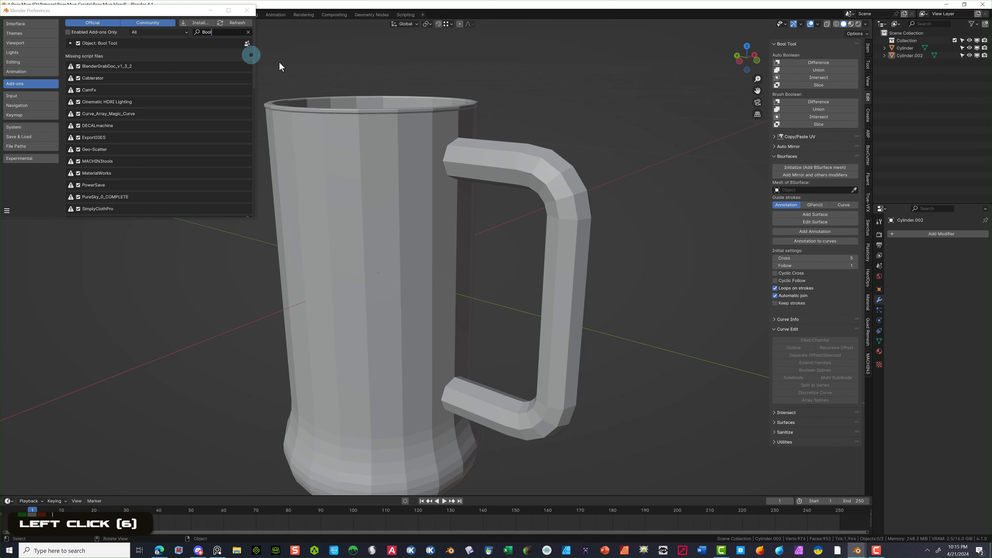
left_click(246, 10)
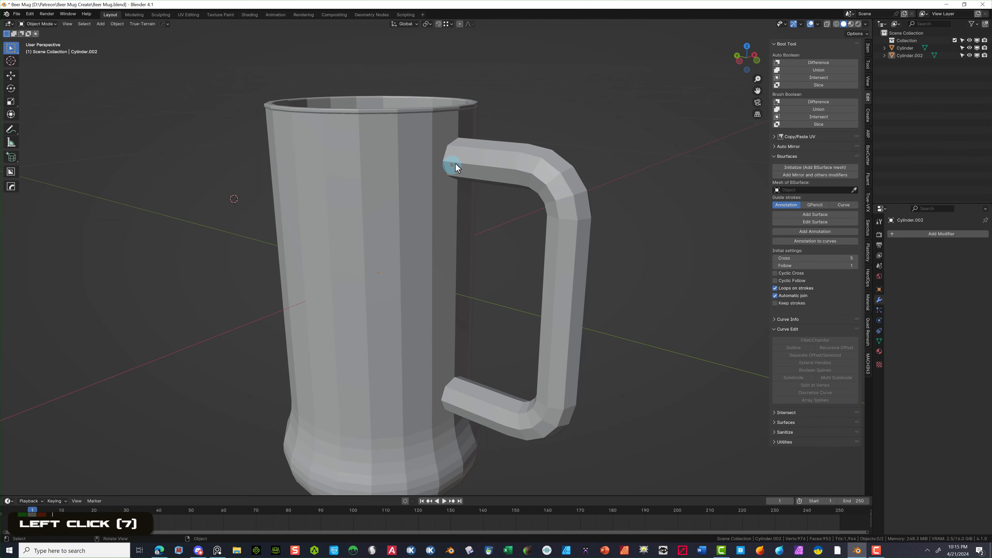
middle_click_drag(476, 168, 429, 155)
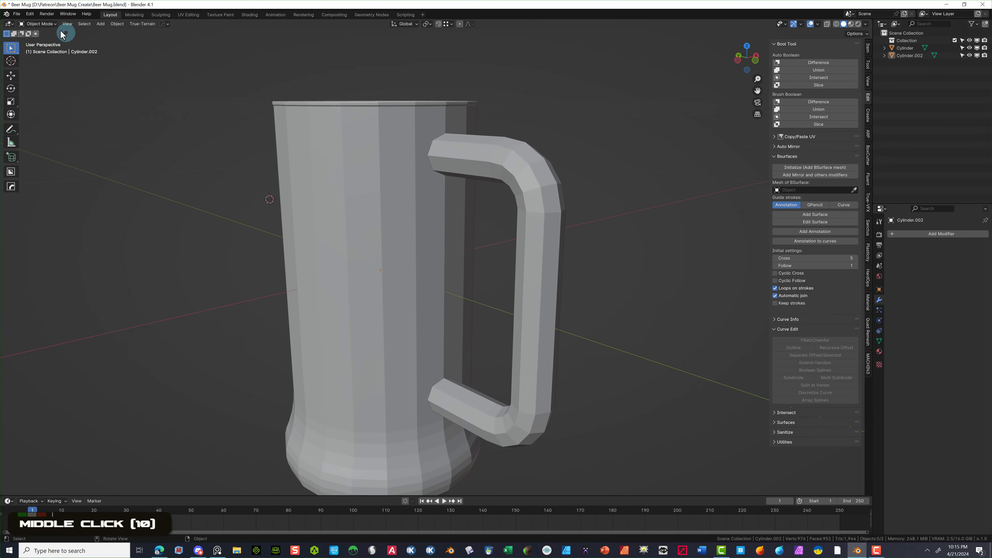
left_click(43, 24)
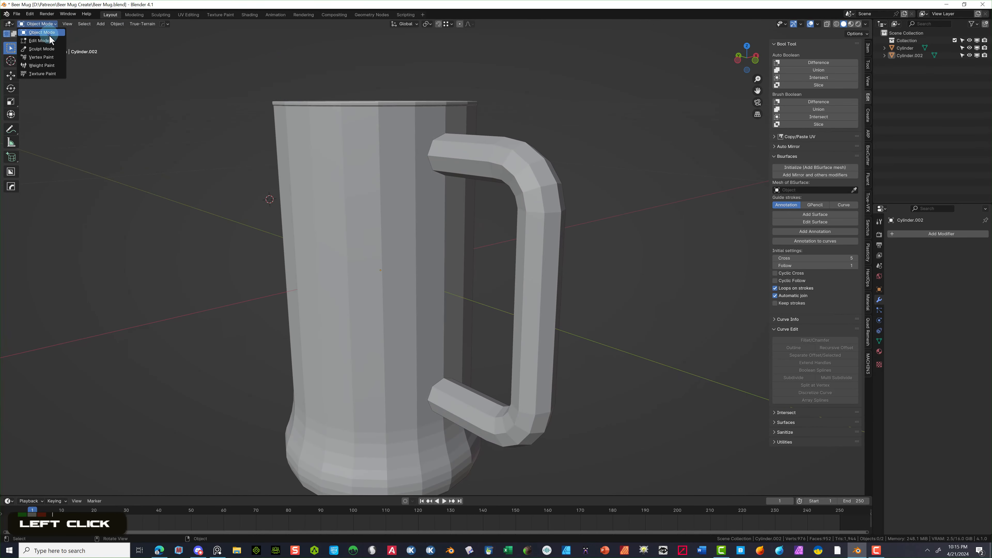
left_click(361, 138)
left_click(467, 149)
left_click(403, 141, "shift")
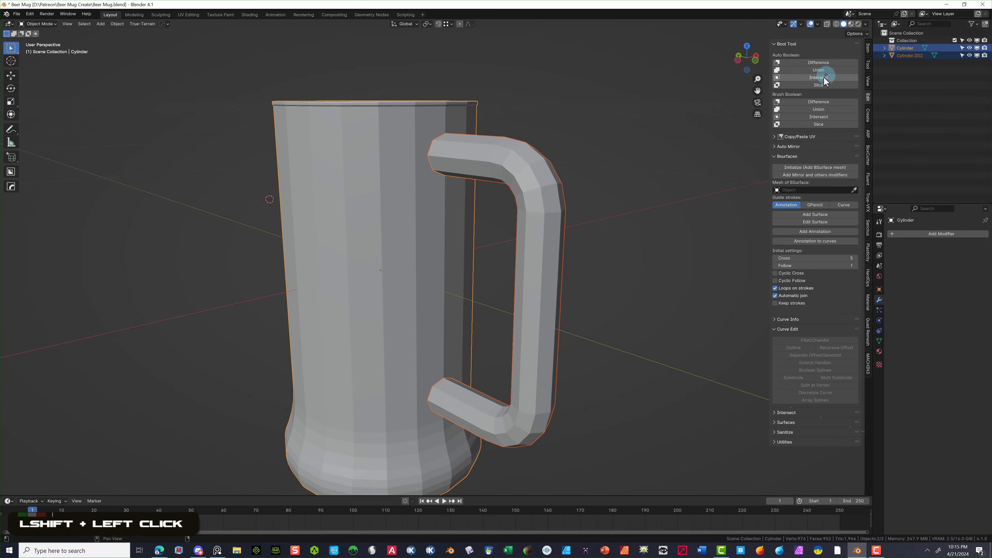
left_click(843, 73)
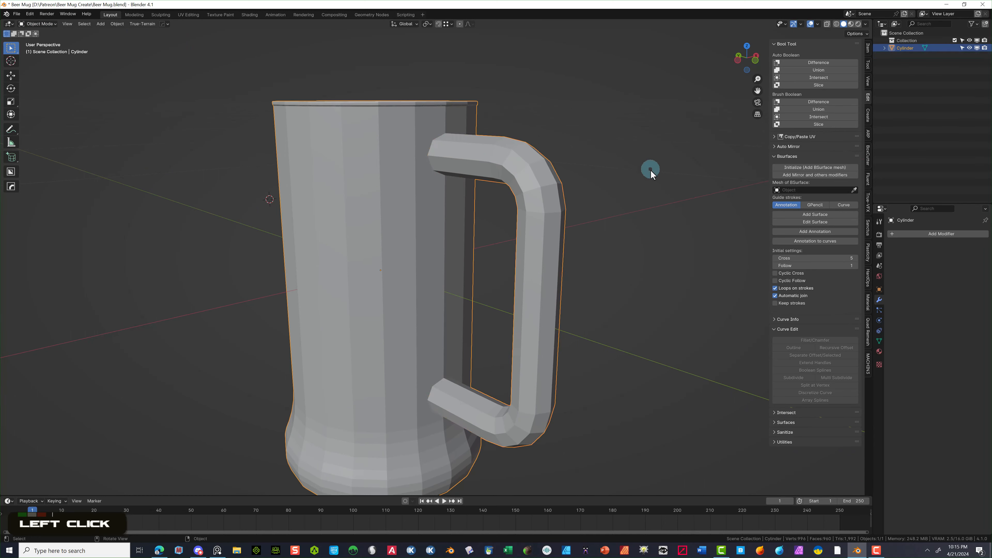
- Nudge the separate handle 0.01056 m along Y into the mug wall, then select the mug body
middle_click_drag(636, 286, 443, 337)
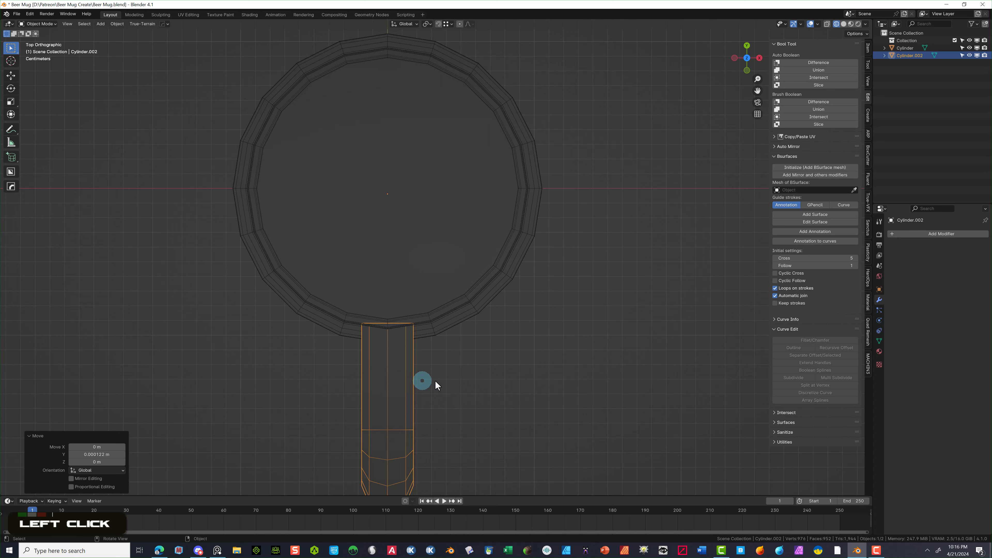
key("g")
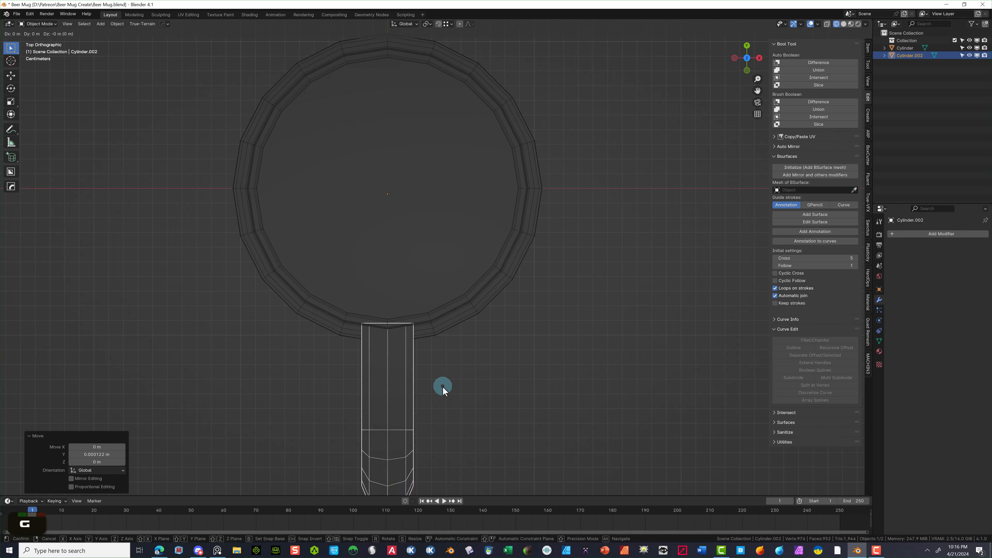
key("y")
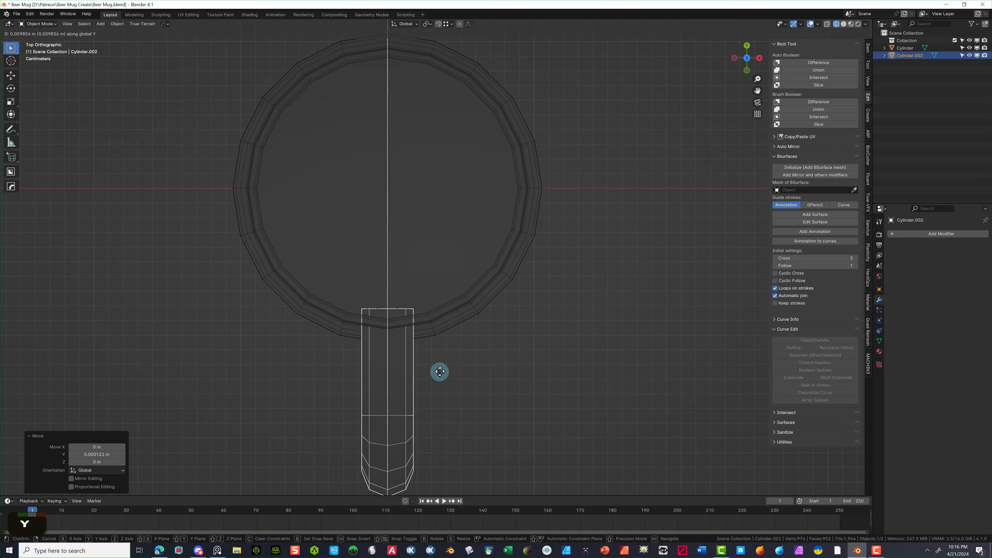
left_click(437, 375)
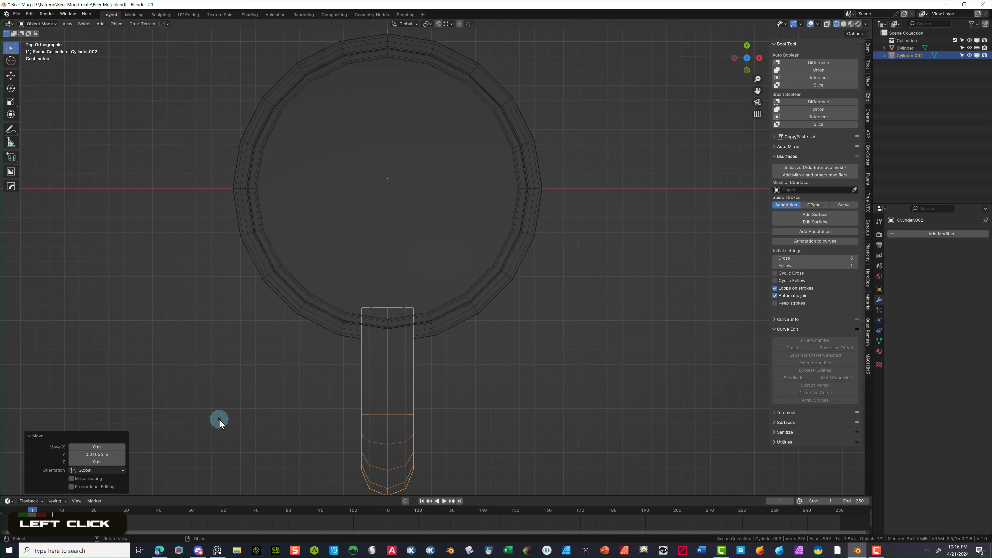
left_click(242, 400)
scroll(290, 400, "up", 1)
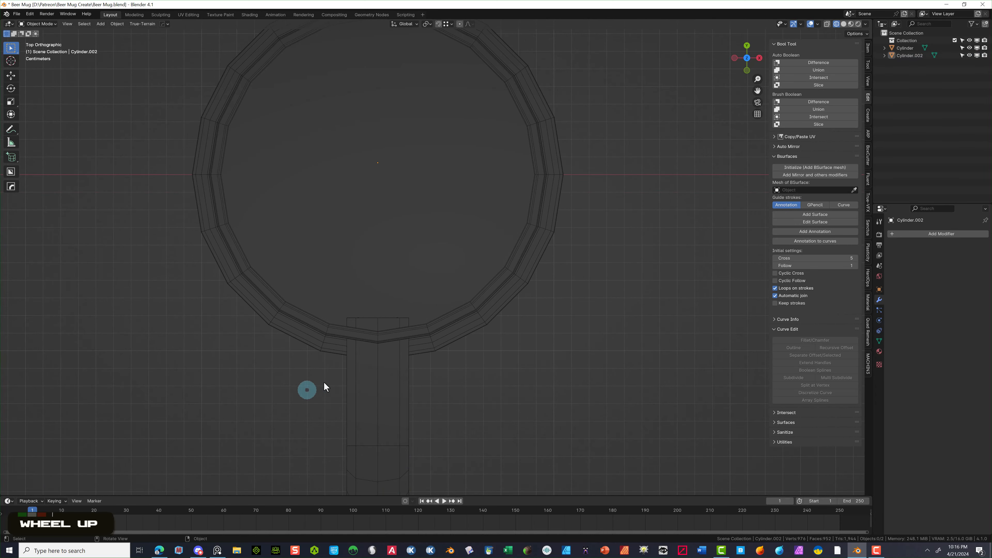
middle_click_drag(519, 328, 472, 259)
left_click(434, 166)
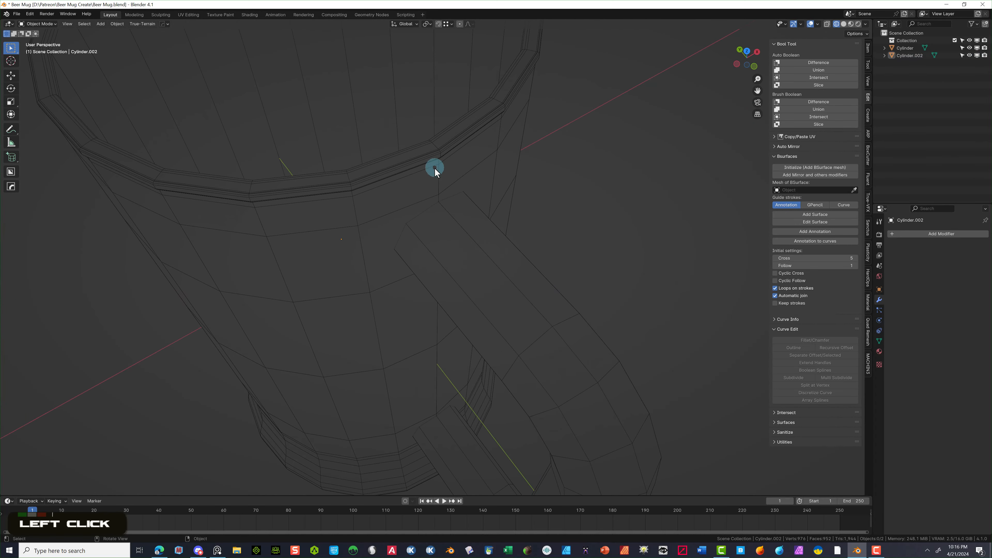
- Duplicate the mug body in place as a temporary cutter
left_click(483, 261, "shift")
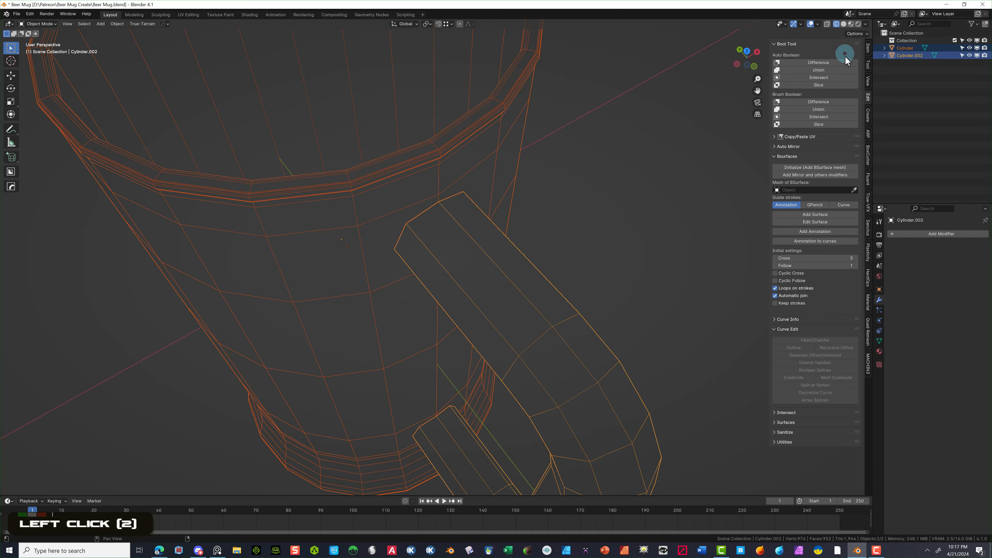
scroll(490, 127, "down", 4)
left_click(522, 95)
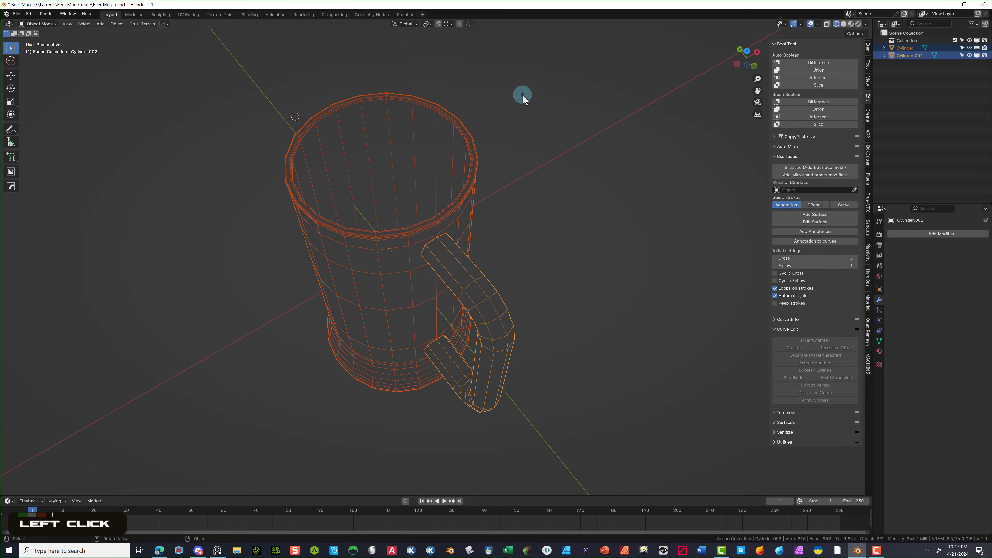
left_click(479, 133)
left_click(475, 137)
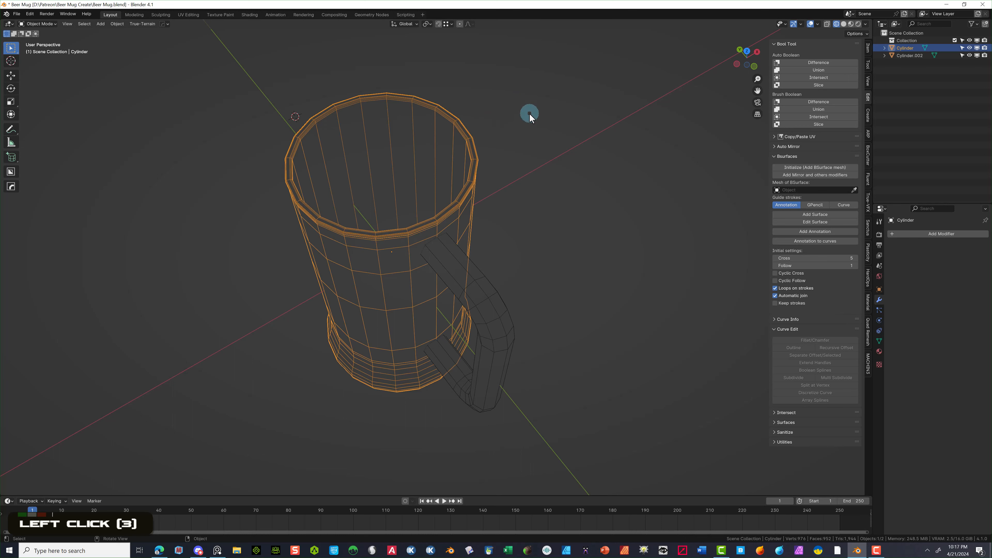
key("shift")
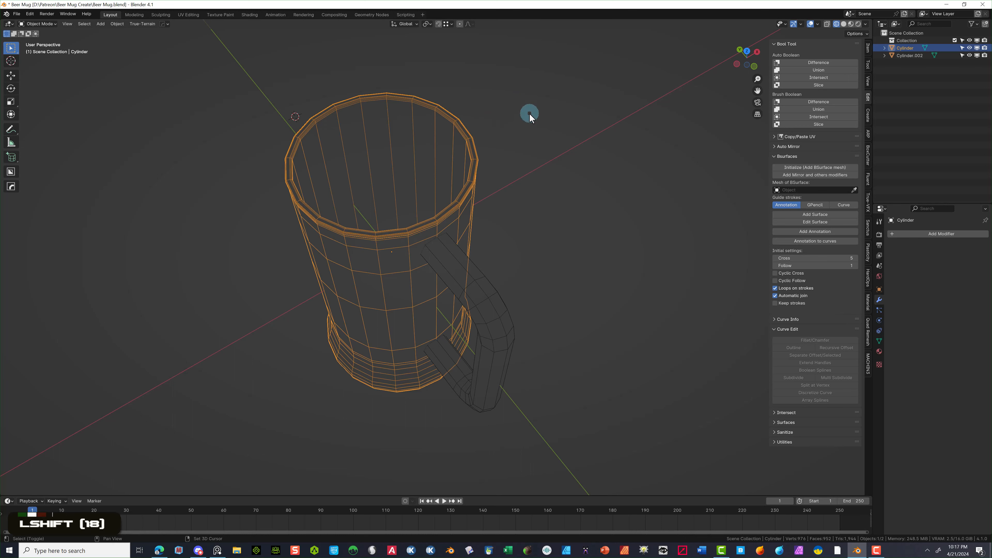
key("shift+d")
right_click(617, 101)
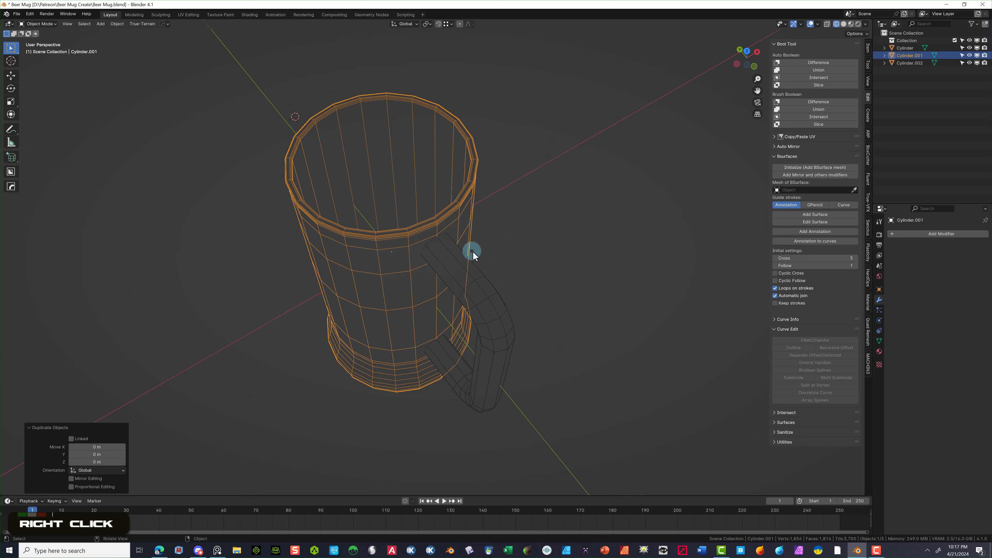
- Subtract the mug copy from the handle with Auto Boolean Difference, trimming its ends flush
left_click(466, 275)
left_click(465, 274, "shift")
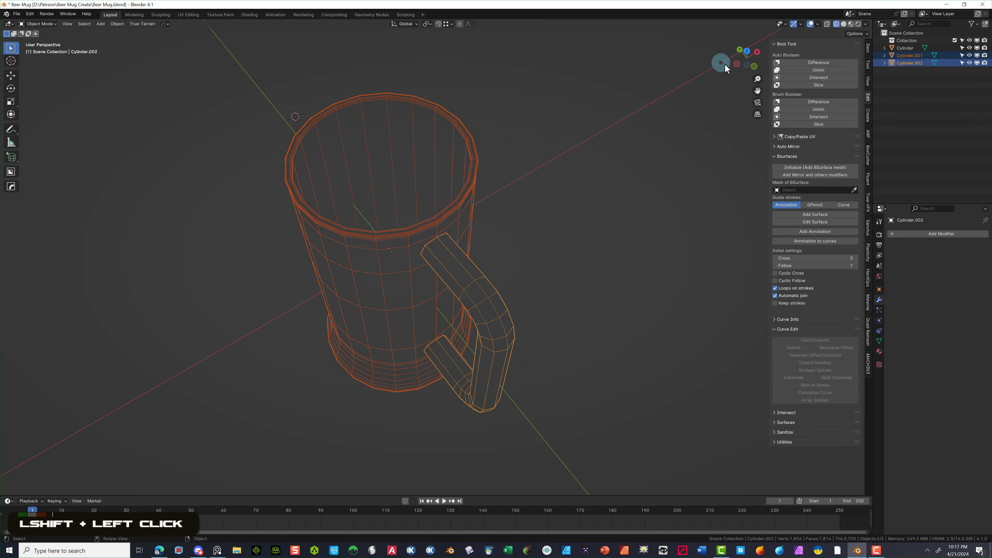
left_click(806, 61)
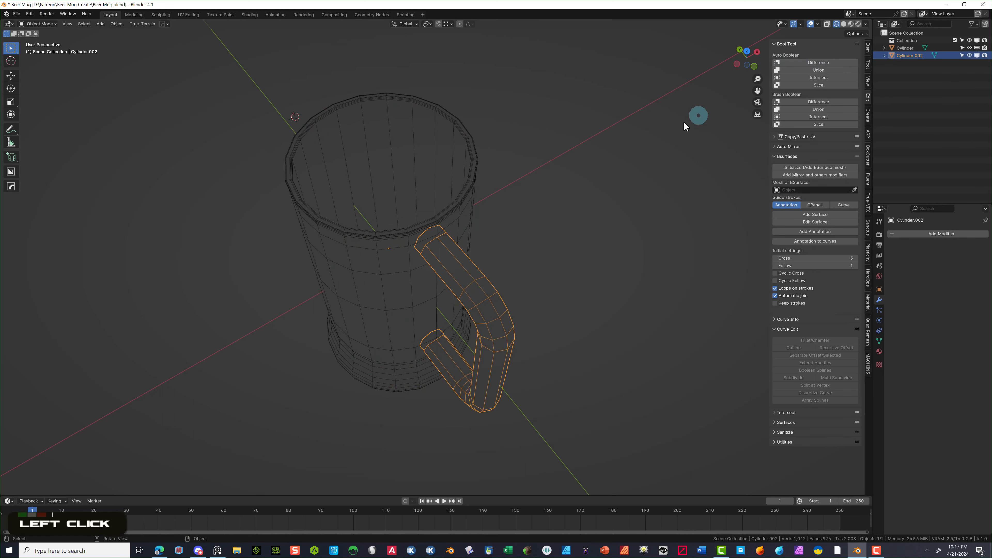
middle_click_drag(597, 211, 643, 207)
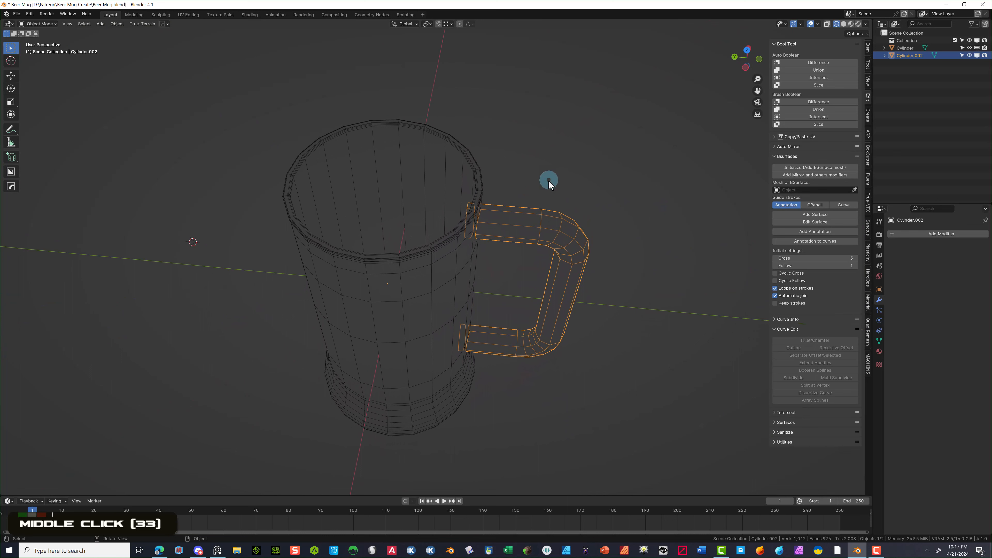
- Select only the handle Cylinder.002 and switch it into Edit Mode
scroll(548, 180, "up", 1)
left_click(552, 147)
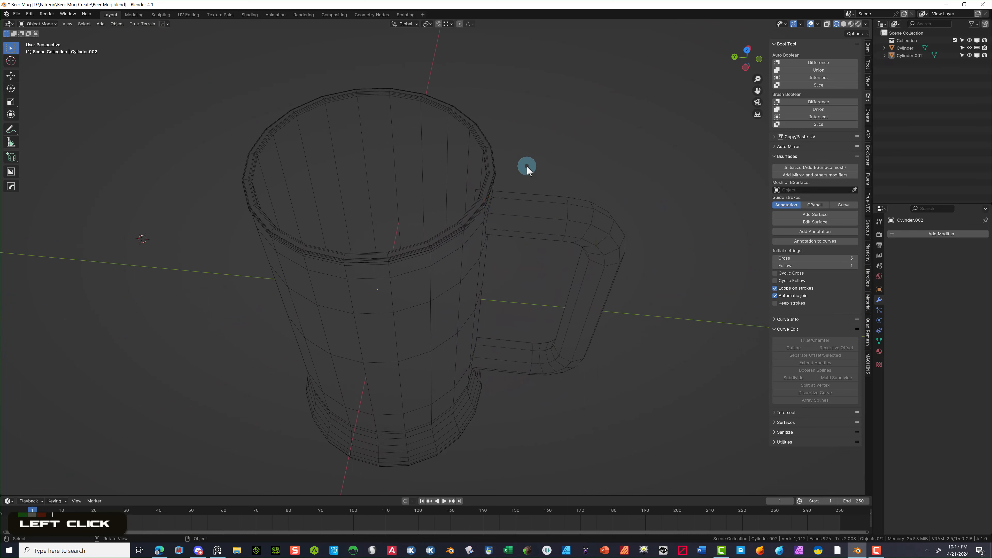
middle_click_drag(464, 176, 487, 190)
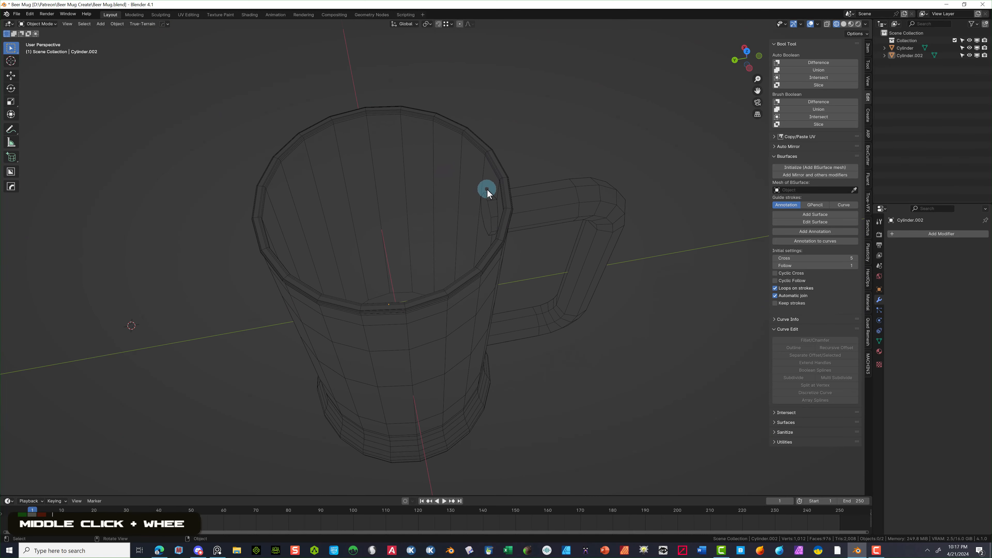
left_click(38, 24)
left_click(48, 38)
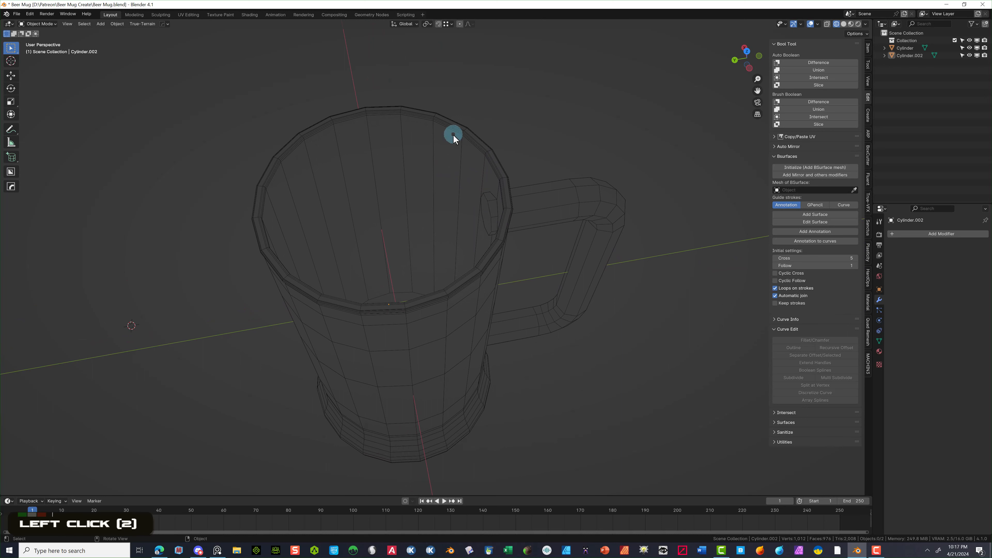
double_click(479, 206)
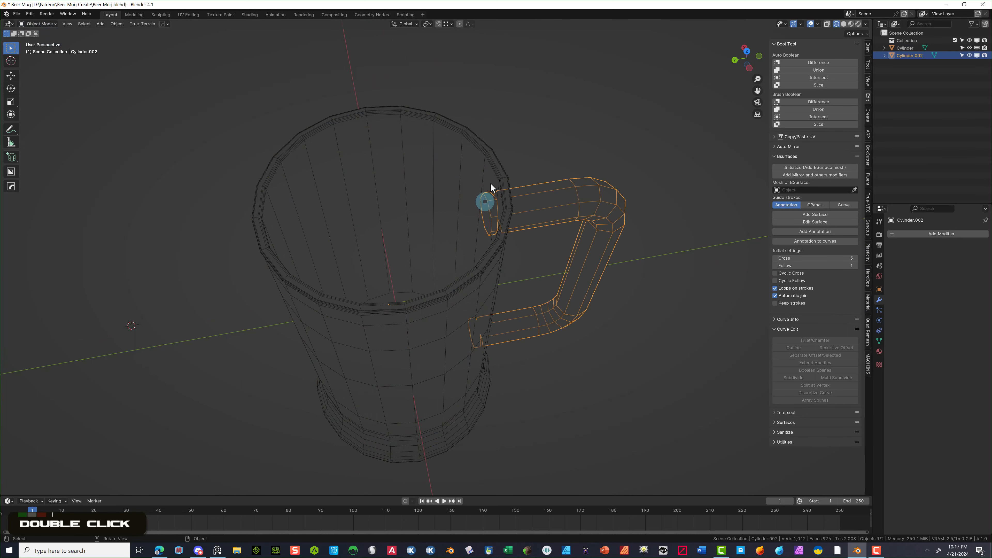
left_click(38, 24)
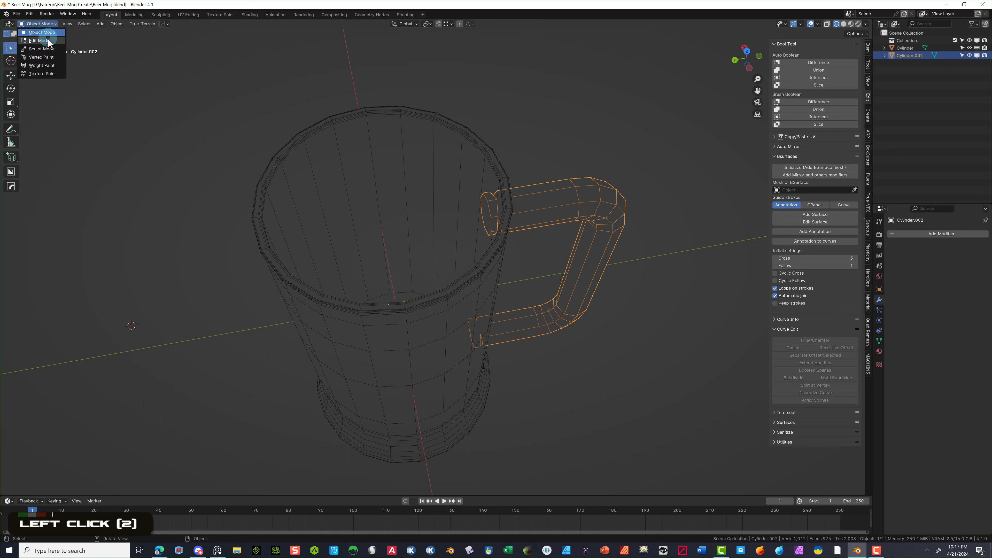
left_click(46, 45)
- Select the linked handle-end faces inside the mug and delete them
scroll(474, 149, "down", 1)
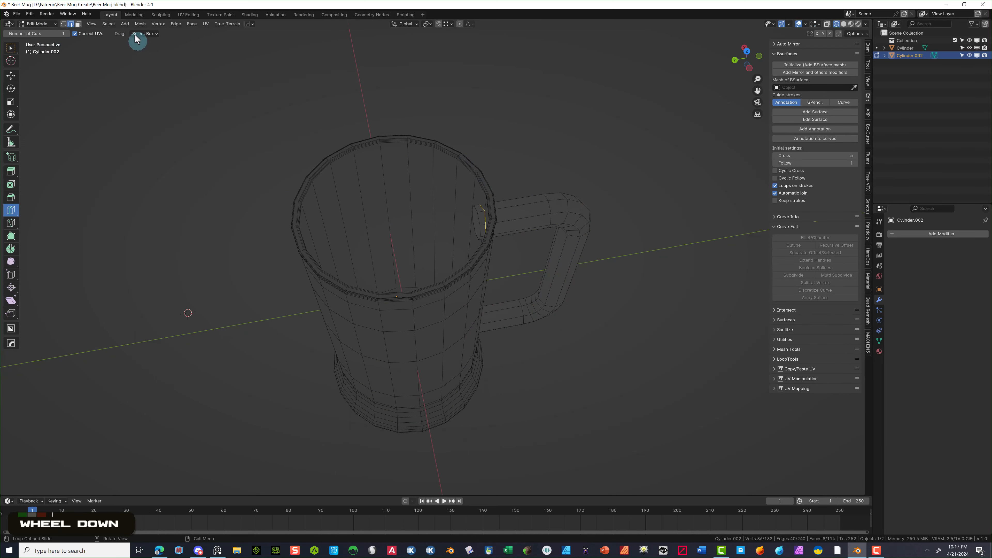
left_click(78, 24)
left_click(474, 215)
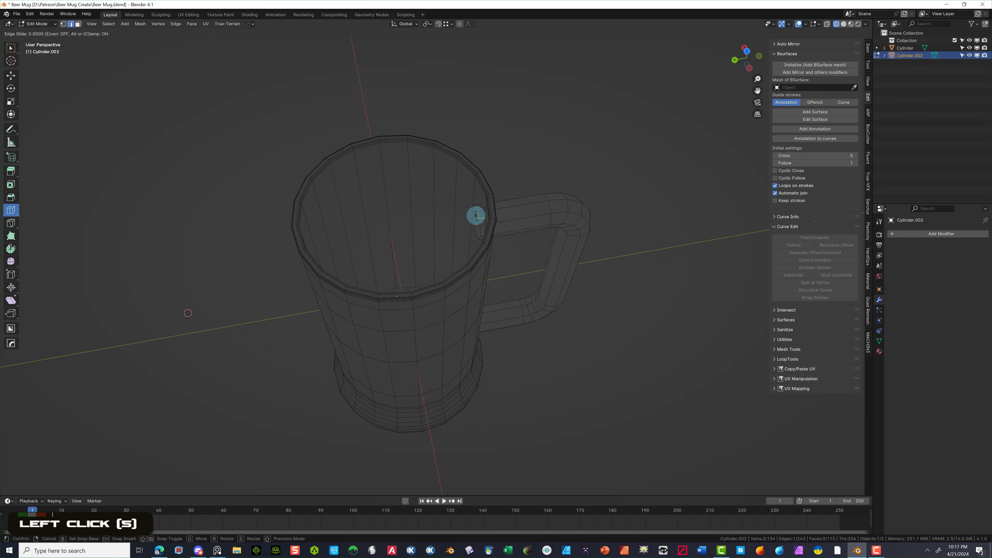
left_click(78, 24)
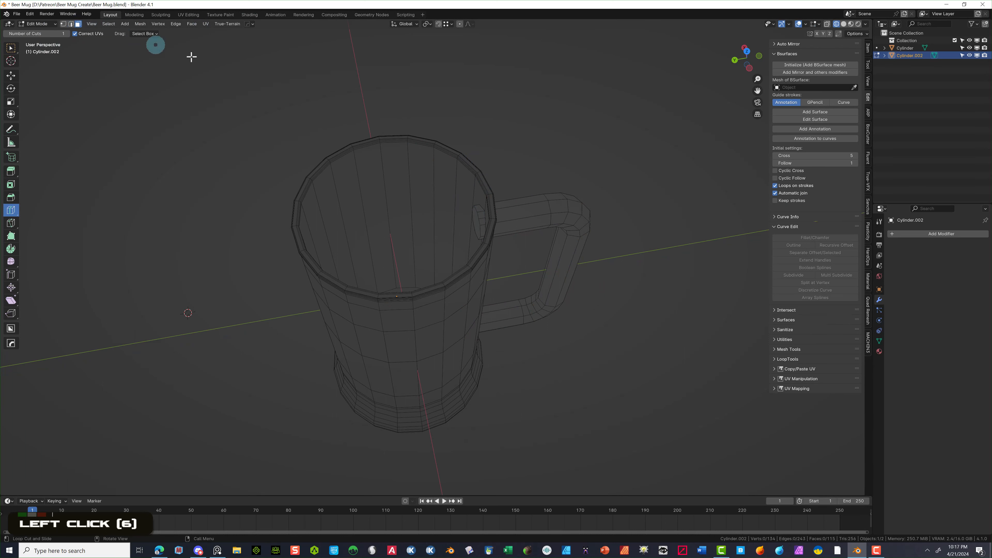
left_click(477, 213, "shift")
middle_click_drag(507, 151, 489, 205)
left_click(472, 278, "shift")
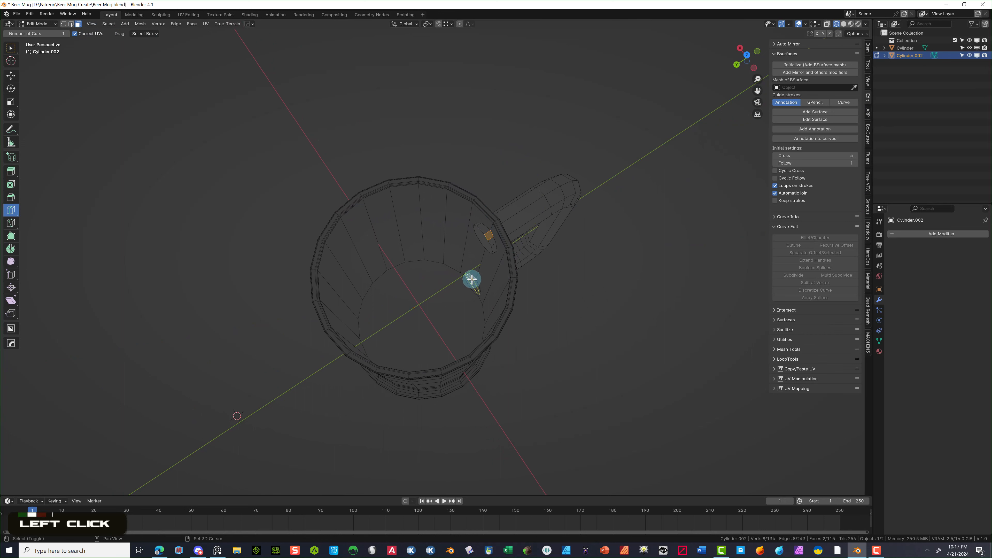
left_click(109, 23)
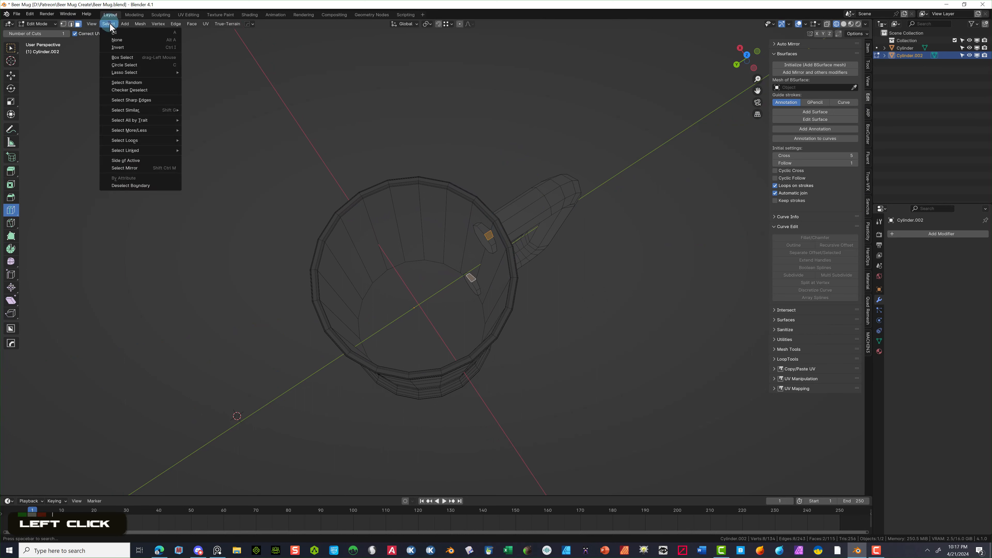
mouse_move(128, 151)
left_click(210, 151)
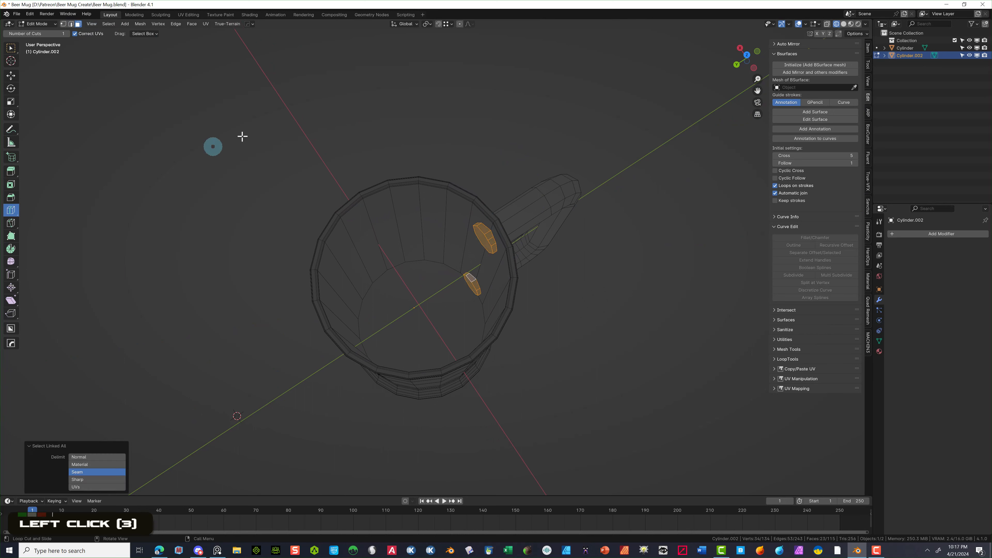
key("Delete")
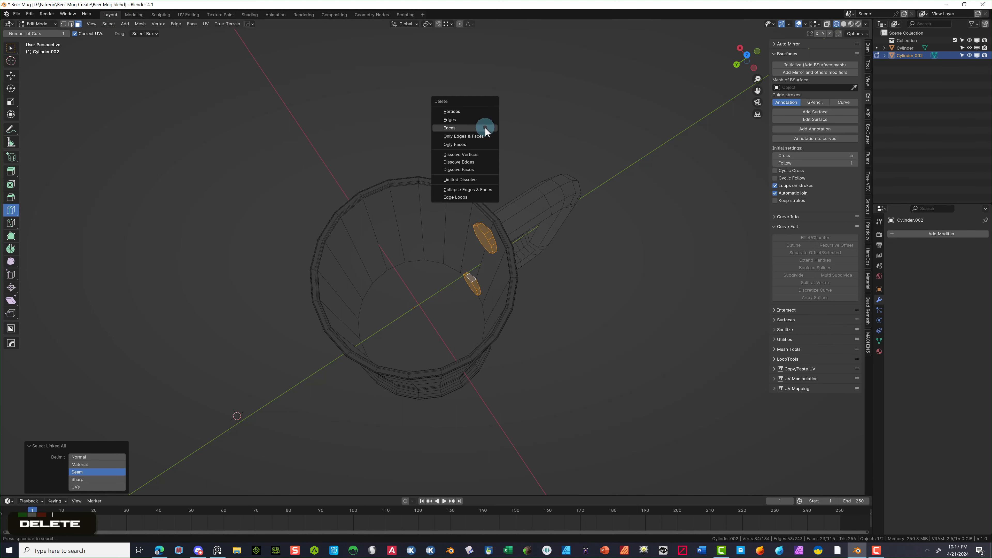
left_click(486, 129)
- Return the cleaned handle to Object Mode
middle_click_drag(505, 124, 565, 111)
scroll(522, 149, "up", 2)
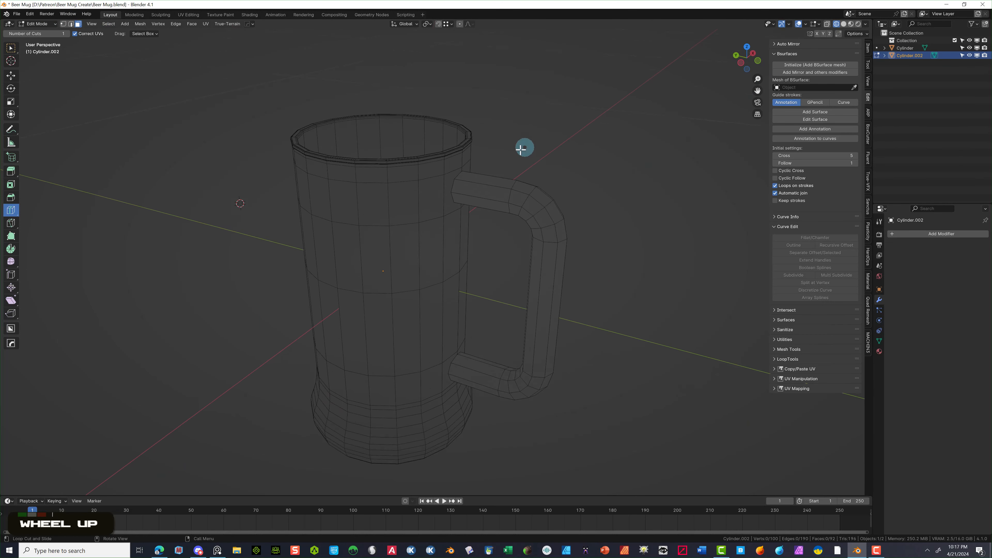
scroll(522, 149, "up", 1)
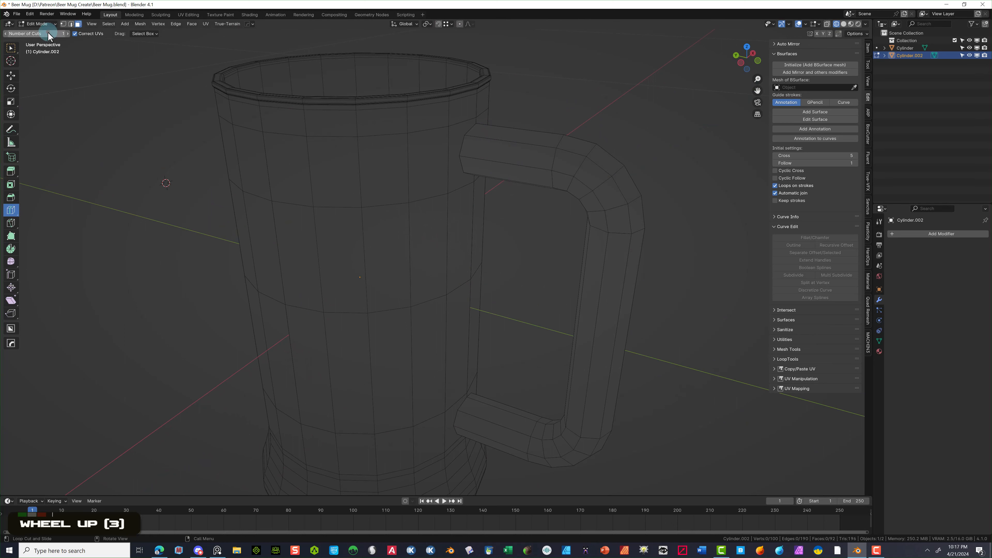
left_click(38, 24)
left_click(36, 34)
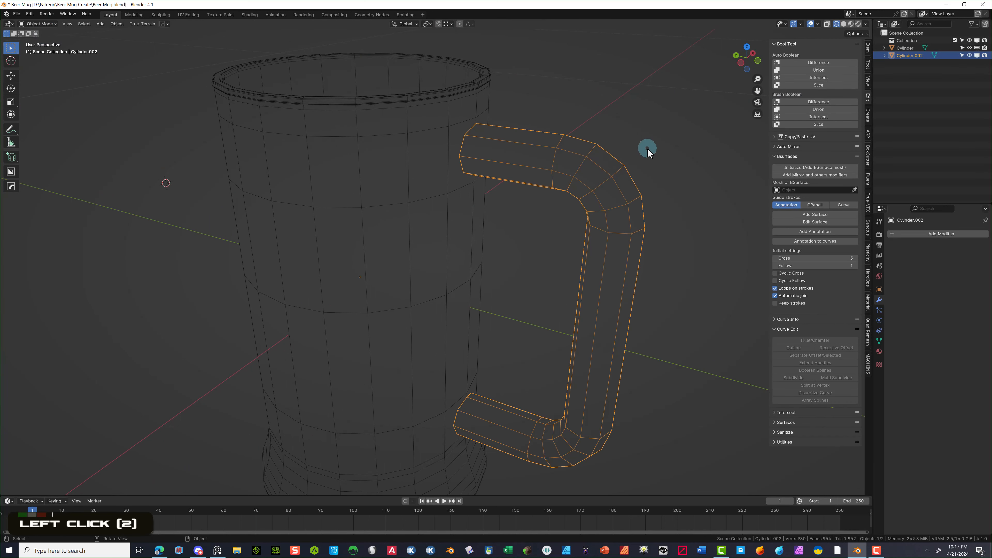
- Nudge the handle slightly along the Y axis toward the mug body
key("g")
key("y")
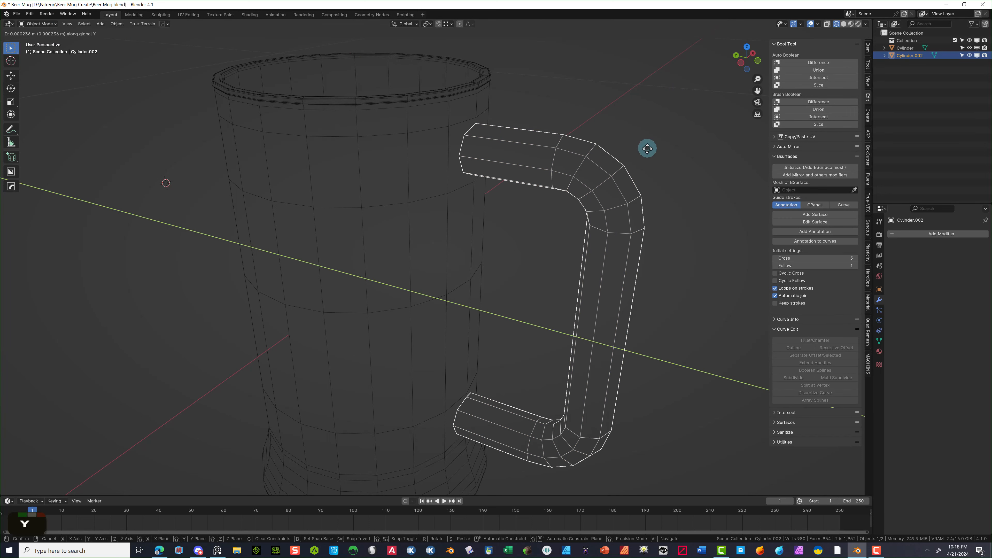
left_click(644, 149)
middle_click_drag(644, 149, 656, 178)
- Union the mug body and handle with Bool Tool Auto Boolean into Cylinder.002
scroll(516, 129, "down", 3)
left_click(448, 213)
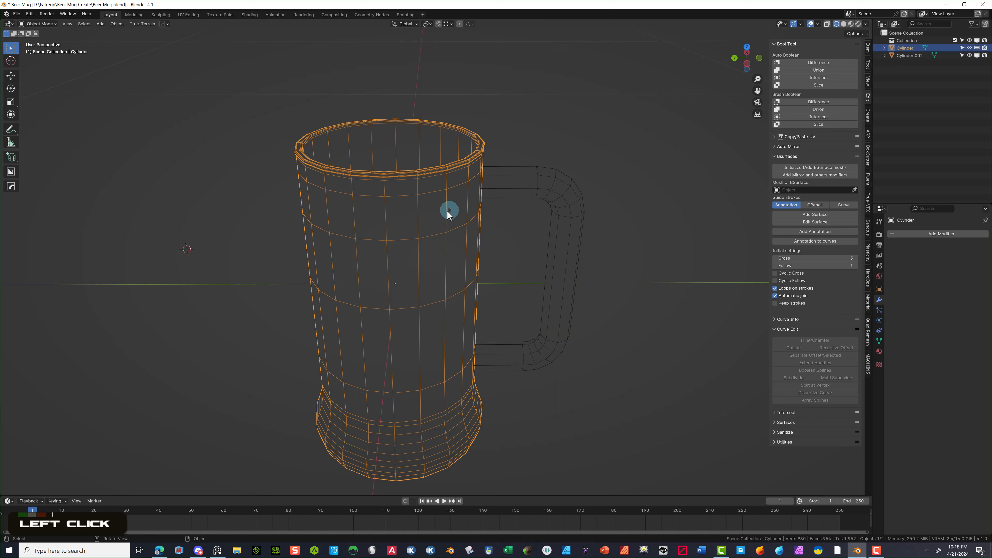
left_click(537, 188, "shift")
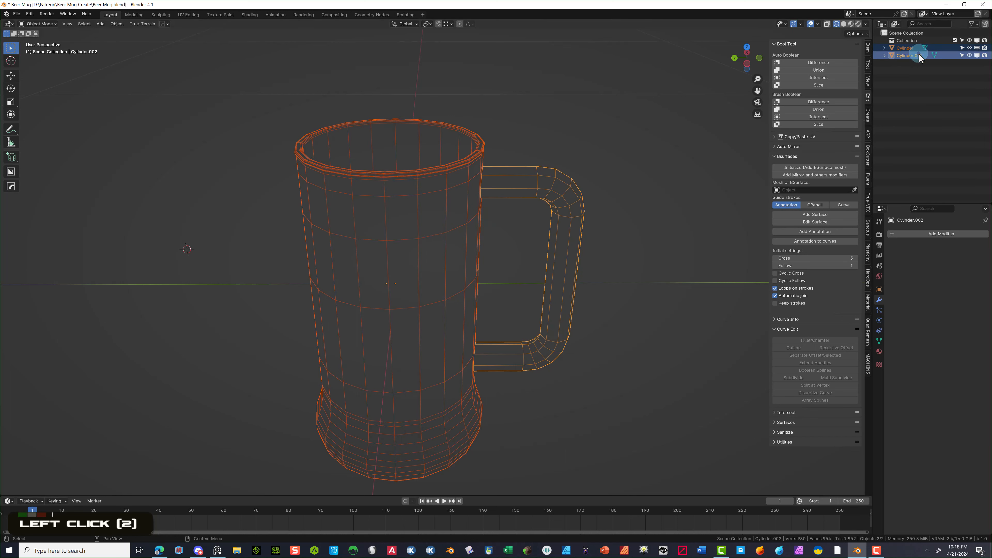
left_click(807, 72)
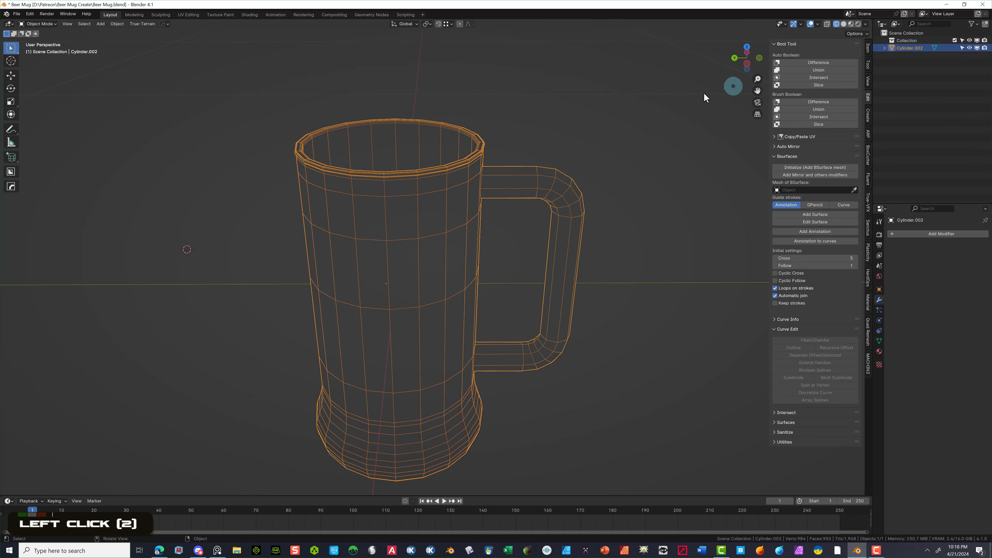
middle_click_drag(544, 127, 395, 139)
scroll(396, 139, "up", 3)
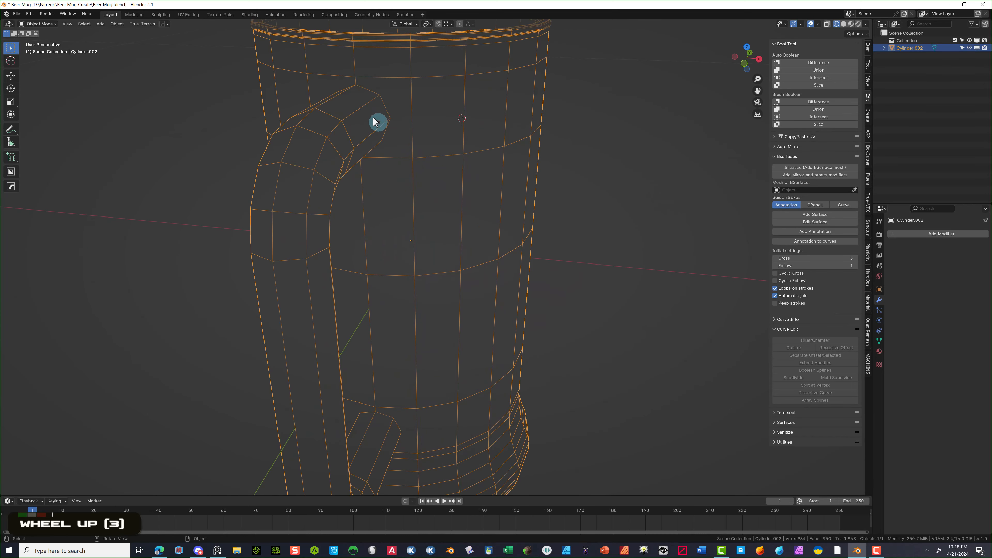
- Enter Edit Mode on the joined mug and select a vertex where the handle meets the body
left_click(38, 23)
left_click(43, 39)
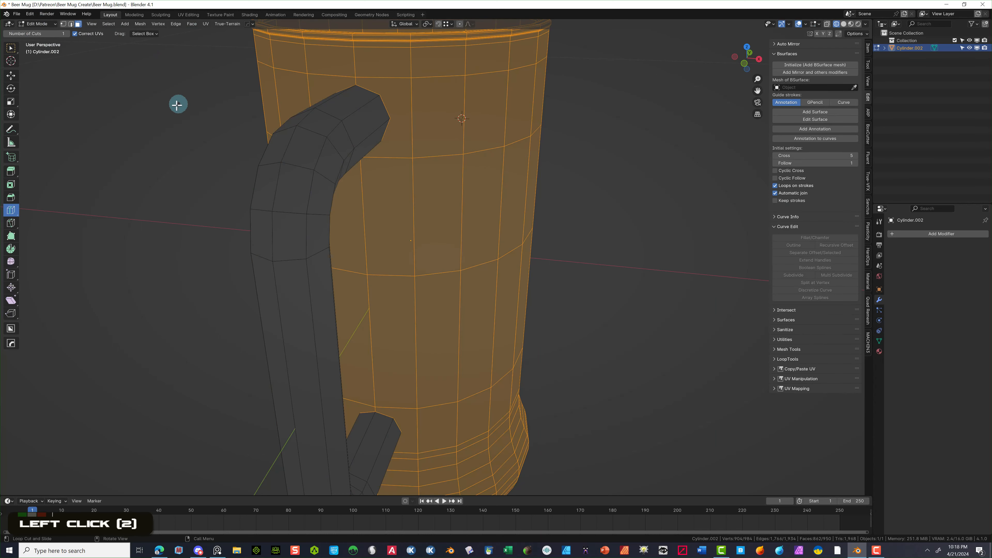
left_click(38, 24)
left_click(43, 39)
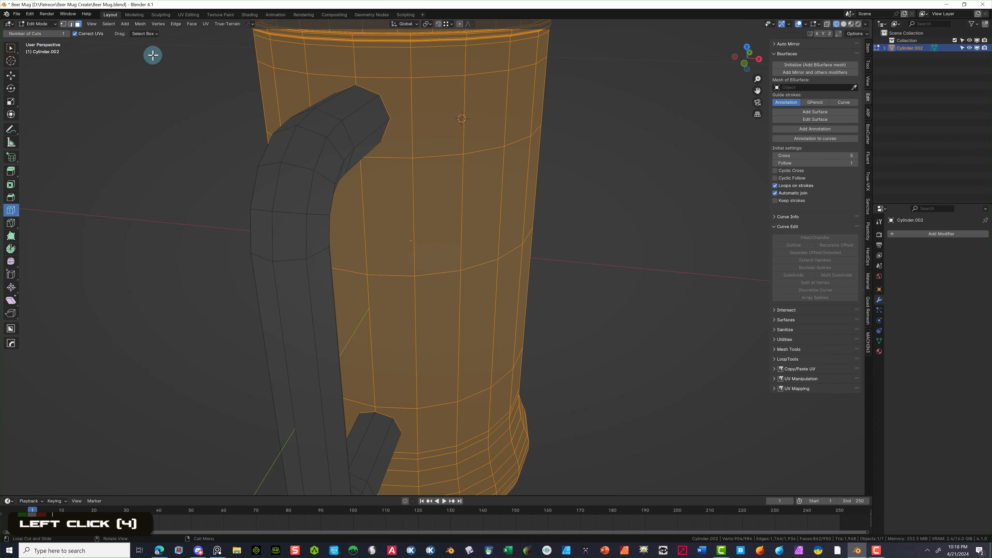
double_click(153, 55)
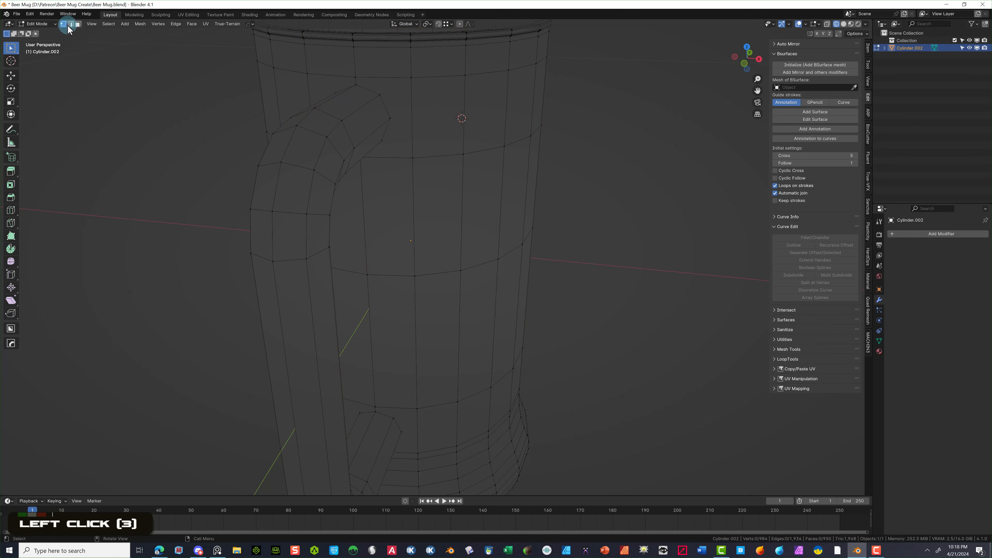
left_click(350, 82)
left_click(368, 91)
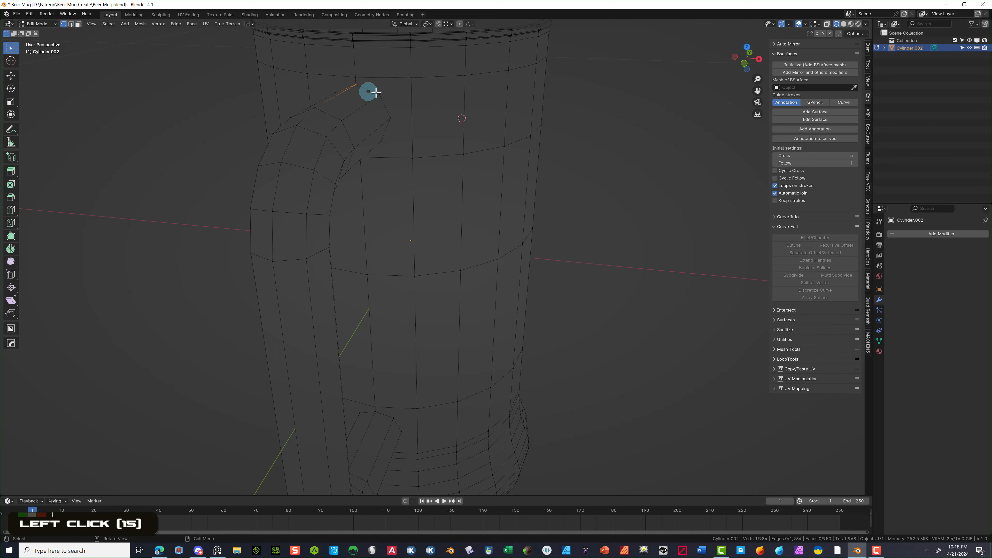
scroll(433, 70, "down", 4)
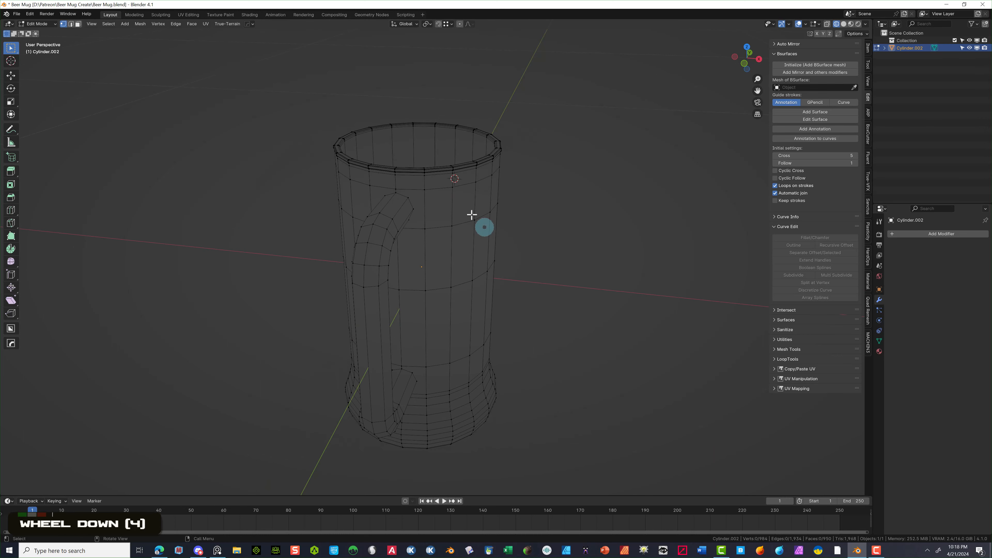
- Select the whole mesh and merge overlapping vertices by distance at 0.0001 m
left_click(109, 24)
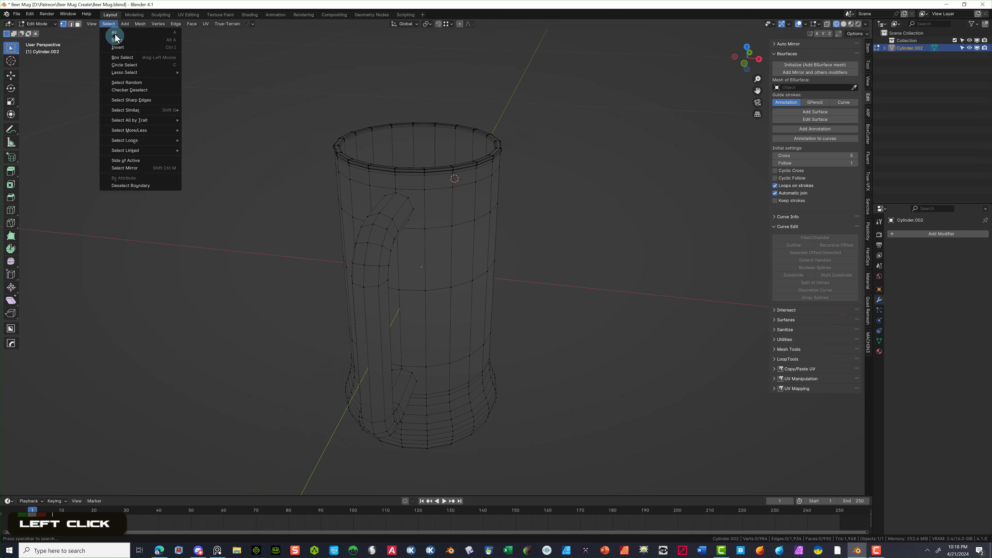
left_click(114, 33)
key("m")
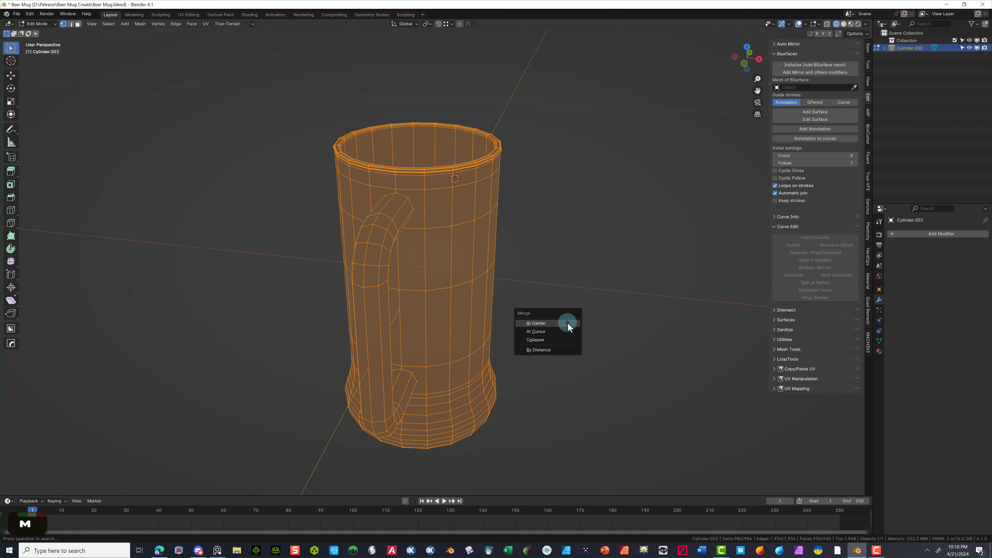
left_click(564, 347)
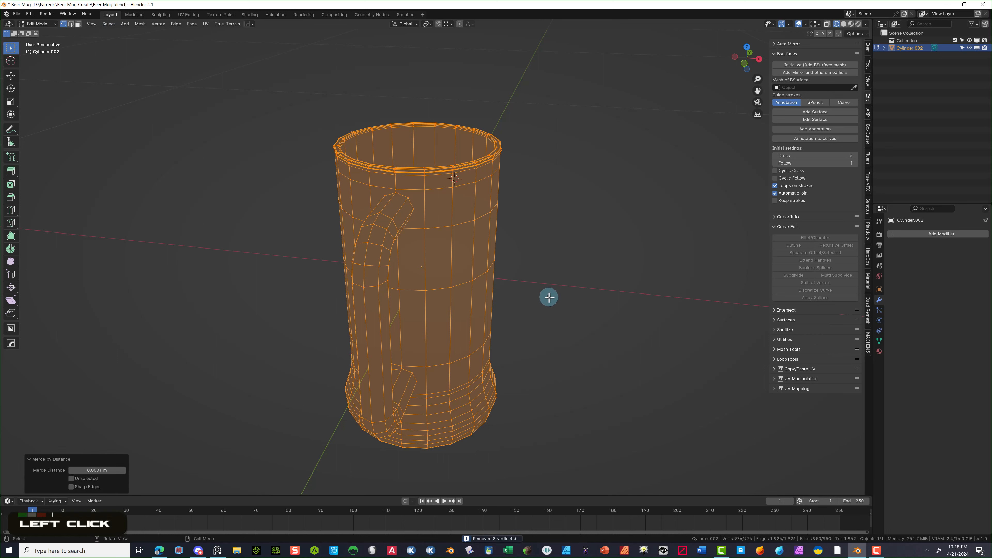
middle_click_drag(563, 318, 513, 322)
- Make a trial knife cut near the top of the handle, then undo it
left_click(368, 435)
middle_click_drag(453, 199, 421, 193)
scroll(420, 193, "up", 6)
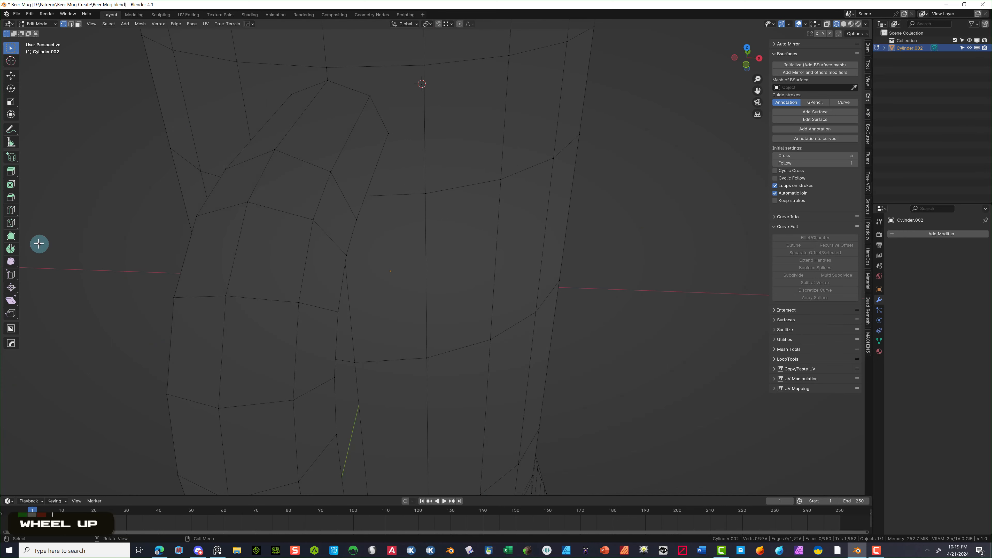
left_click(11, 224)
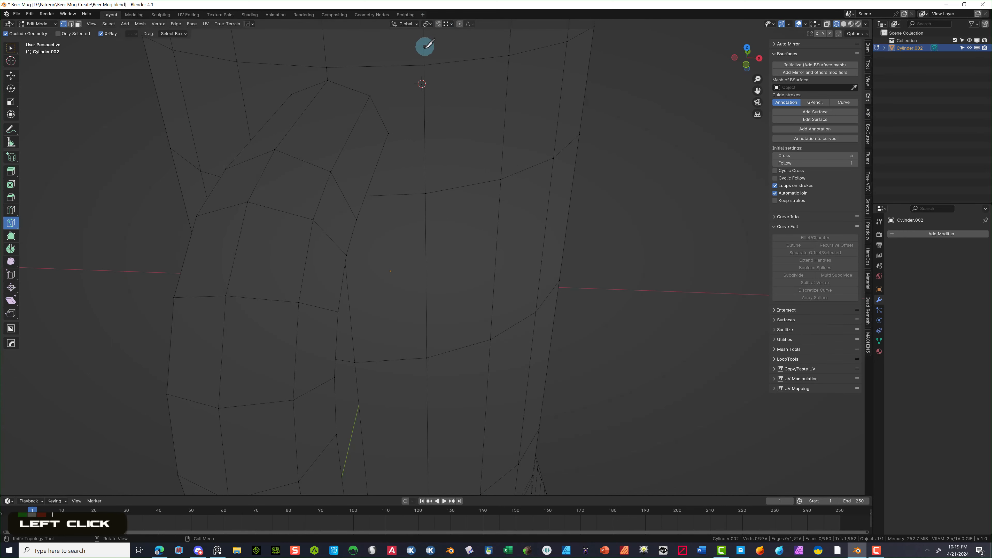
scroll(414, 55, "down", 3)
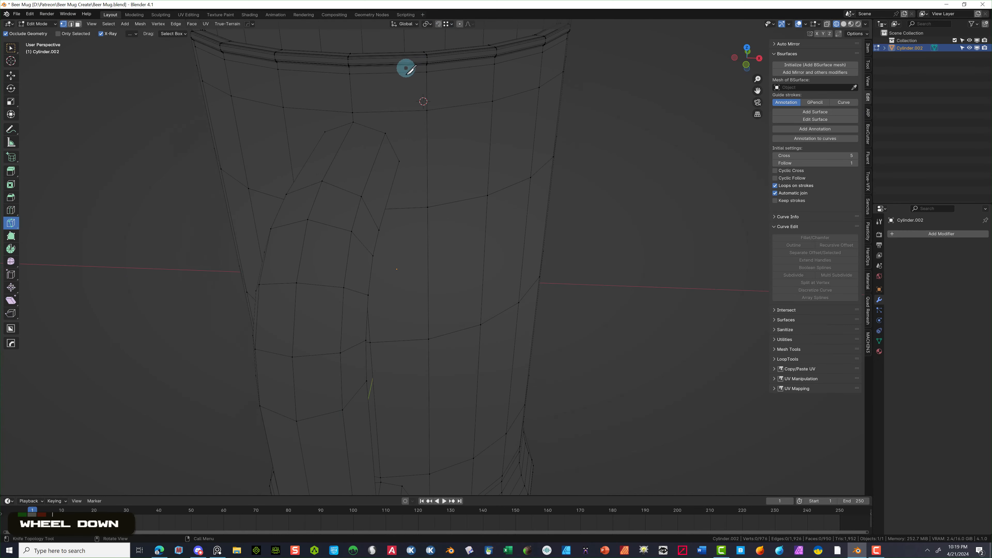
left_click(386, 133)
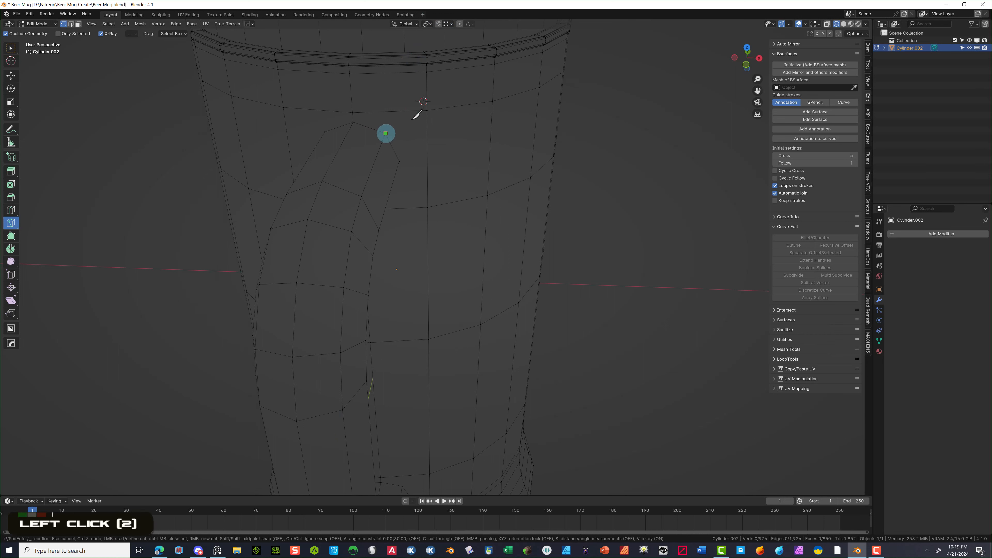
left_click(425, 111)
key("Return")
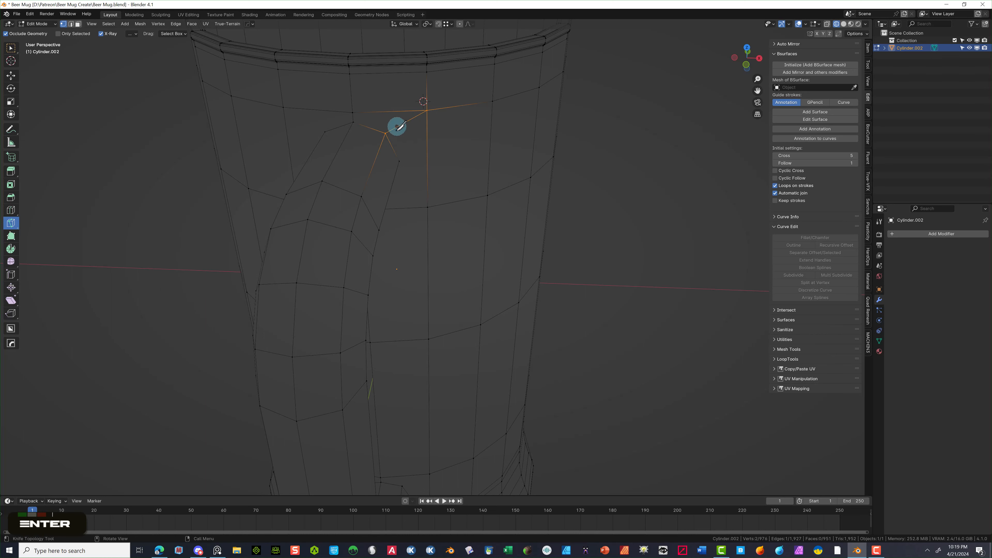
key("ctrl+z")
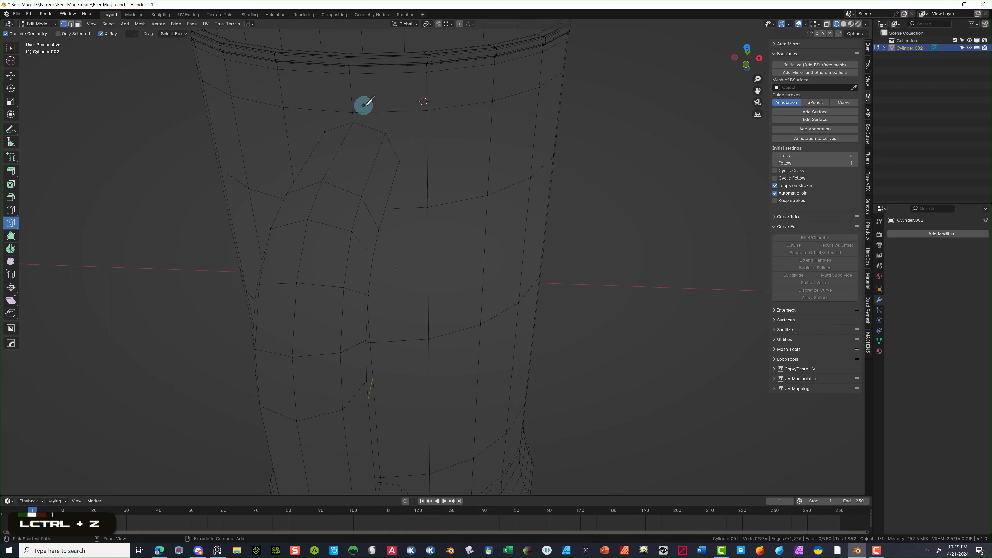
- Add loop cuts around the upper mug body and just above the flared base
left_click(11, 210)
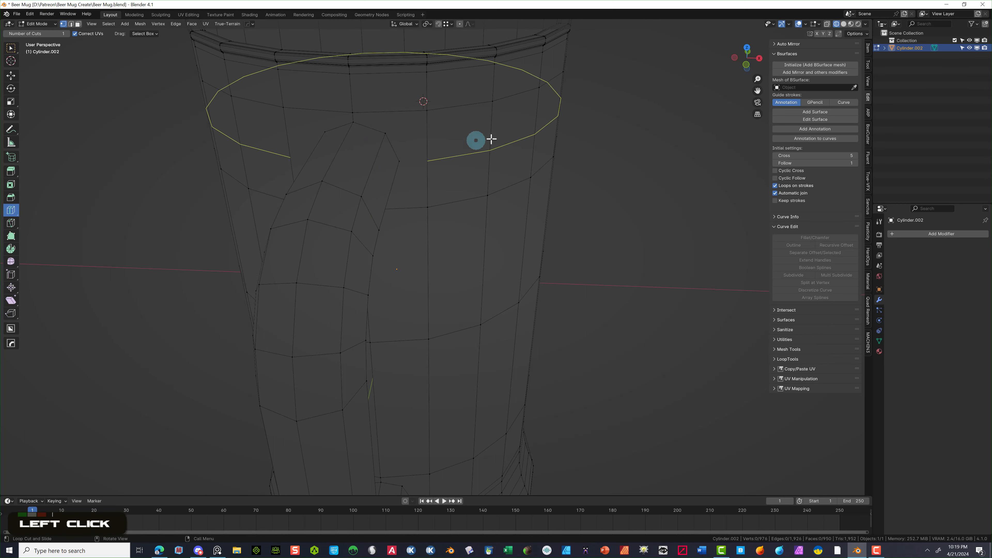
double_click(492, 153)
scroll(625, 290, "down", 2)
scroll(626, 290, "down", 1)
double_click(459, 393)
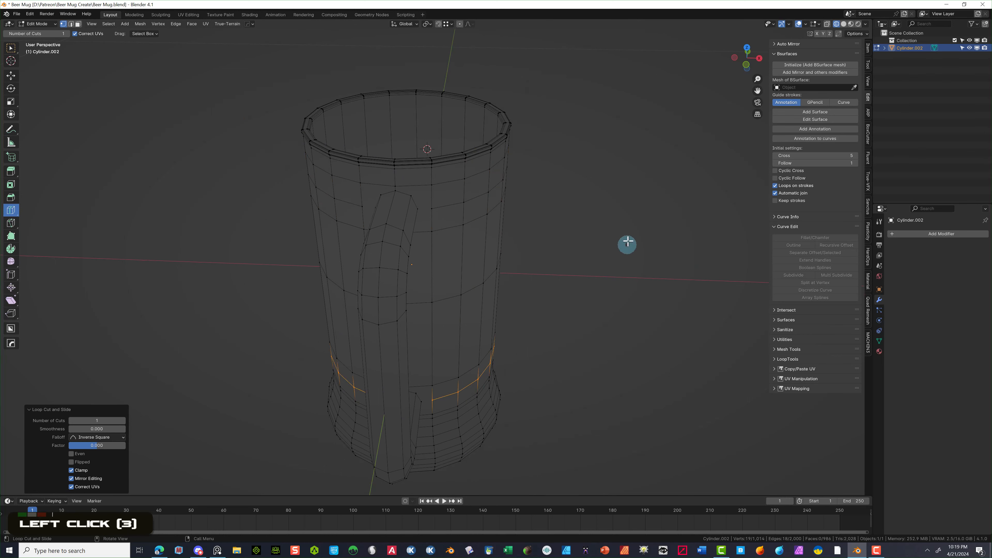
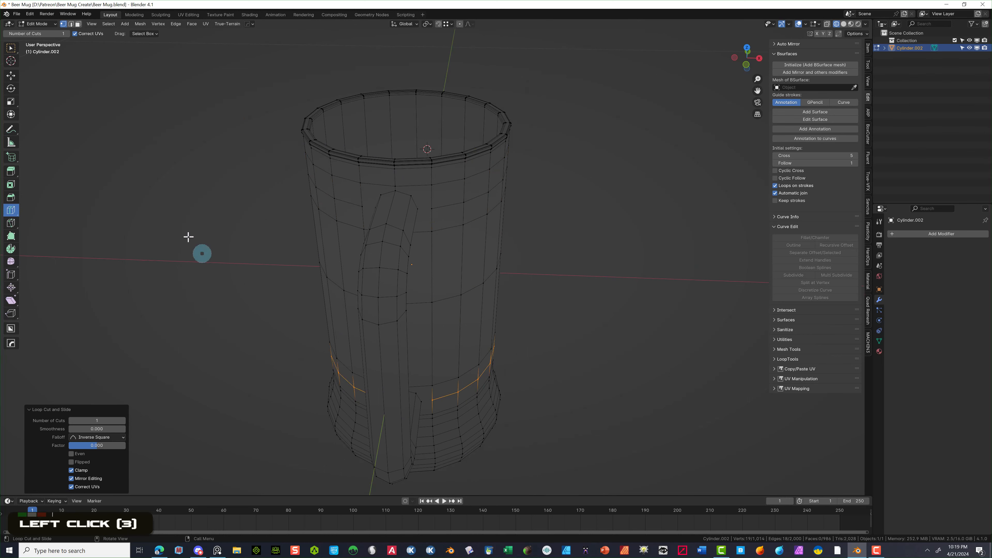
- Clear the selection, then knife-cut two new edges in the body just below the handle top
left_click(11, 47)
double_click(516, 195)
scroll(512, 190, "up", 2)
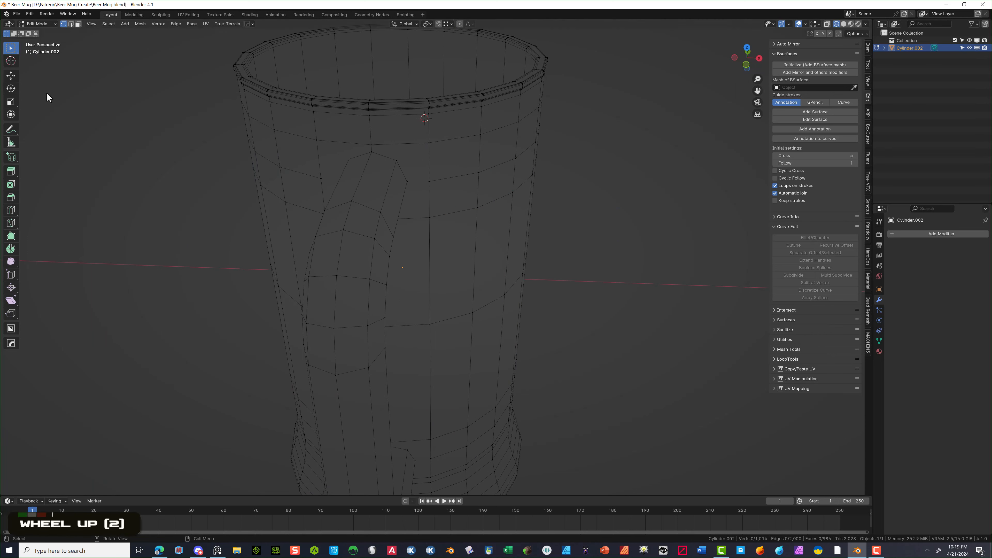
double_click(11, 223)
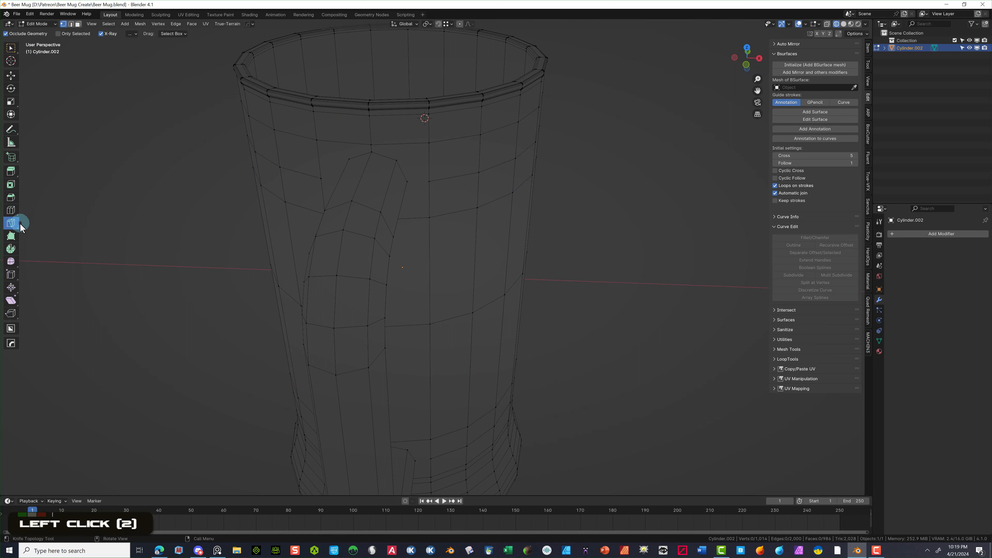
left_click(396, 159)
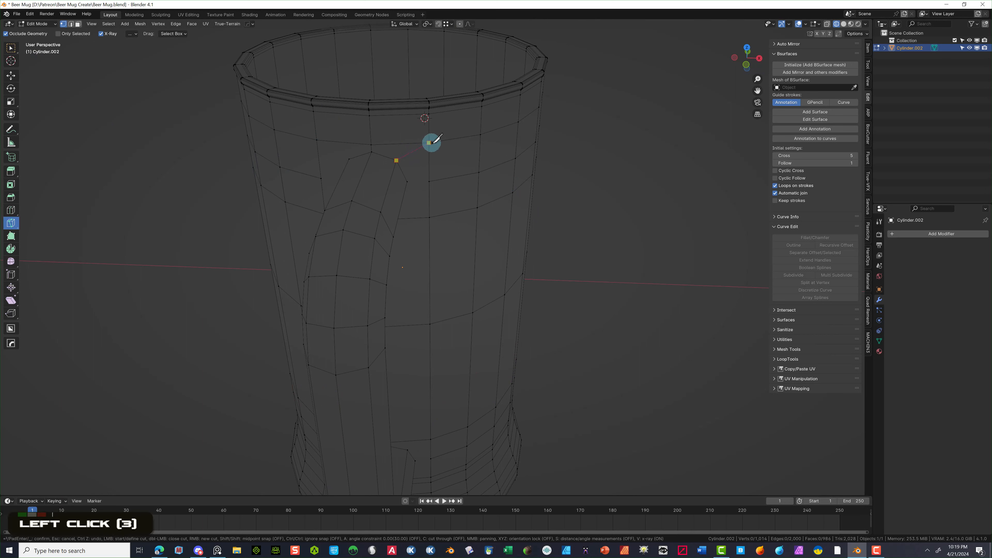
key("Return")
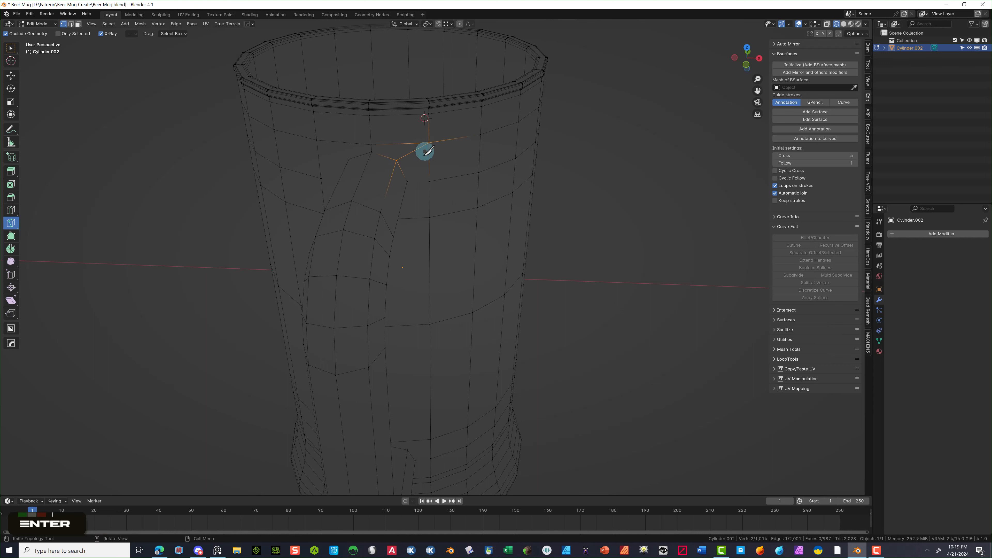
left_click(407, 181)
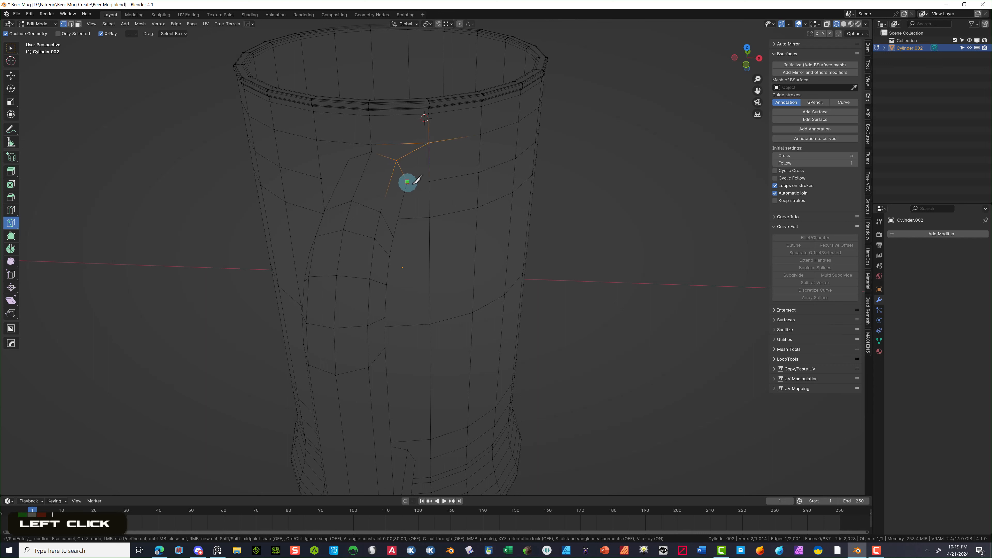
left_click(429, 181)
key("Return")
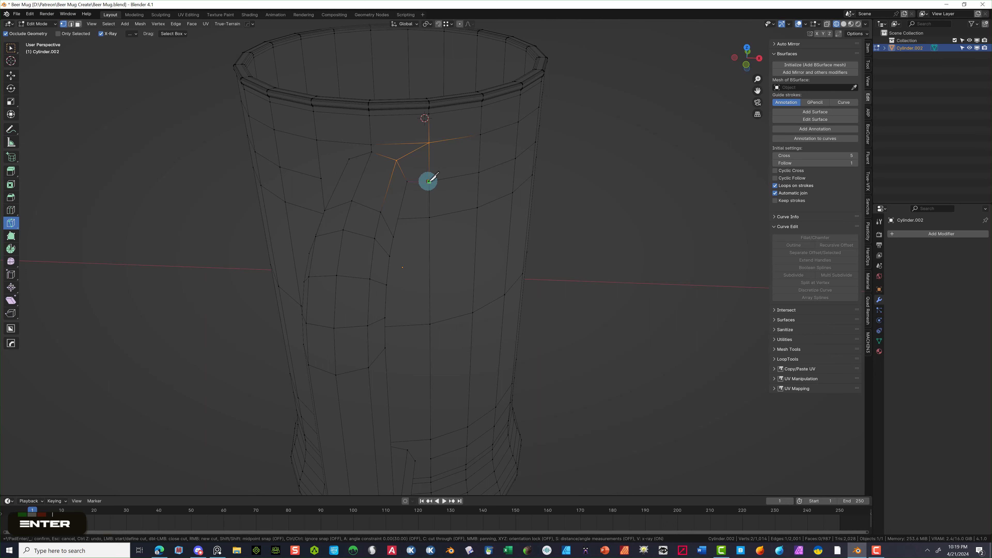
- Knife-cut two more edges beside the handle top, one on each side of the handle
middle_click_drag(449, 208, 433, 149)
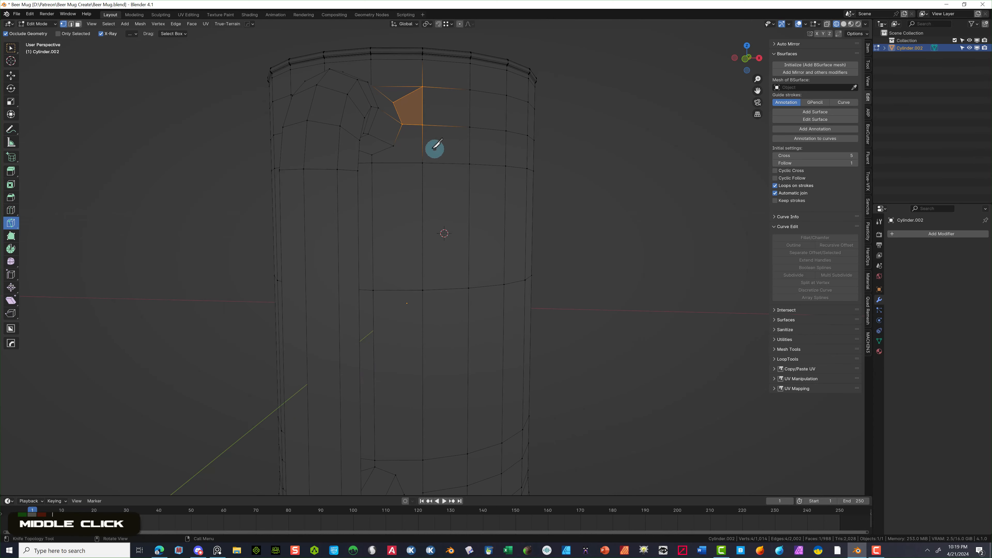
left_click(394, 146)
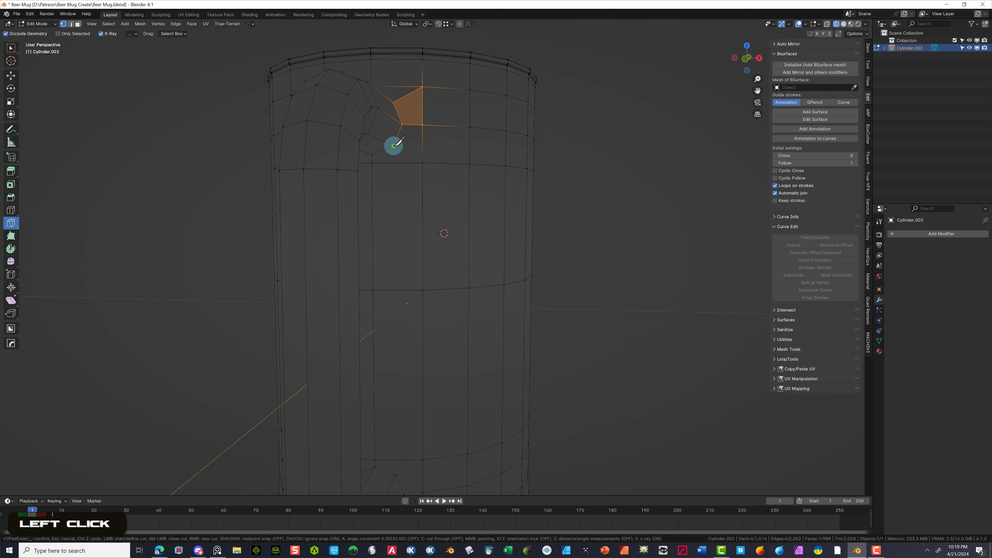
left_click(422, 161)
key("Return")
middle_click_drag(449, 162, 449, 184)
left_click(444, 189)
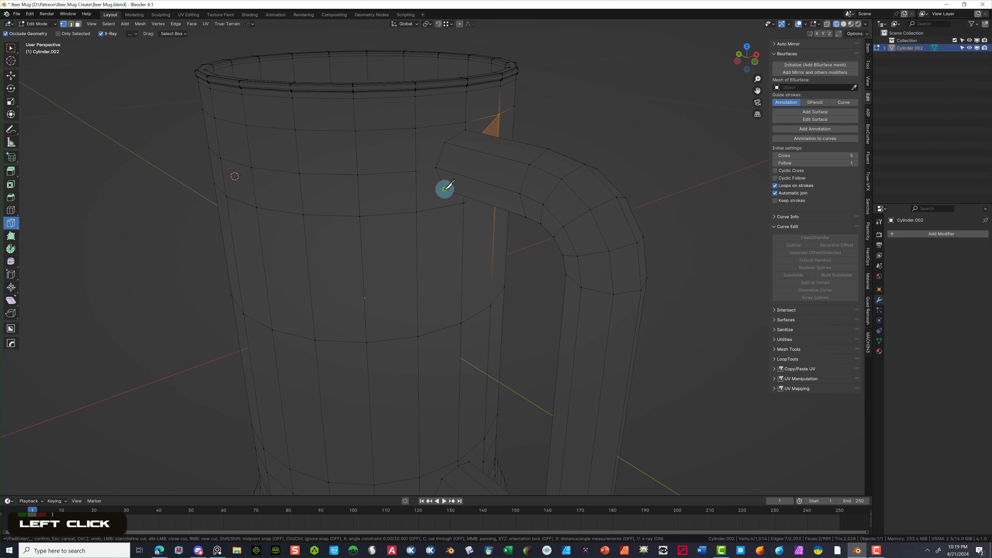
left_click(416, 211)
key("Return")
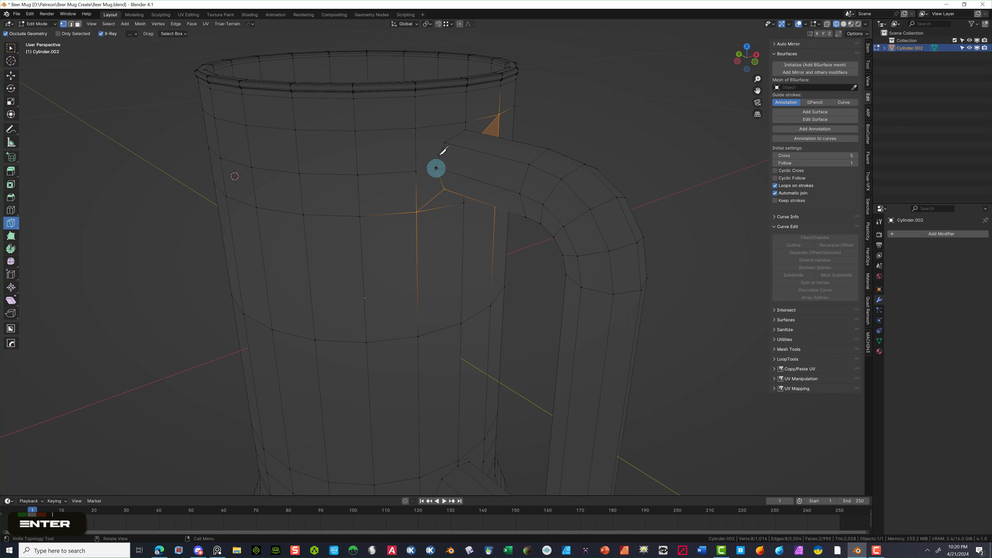
- Turn on vertex snapping and make two knife cuts snapped between existing vertices
left_click(438, 24)
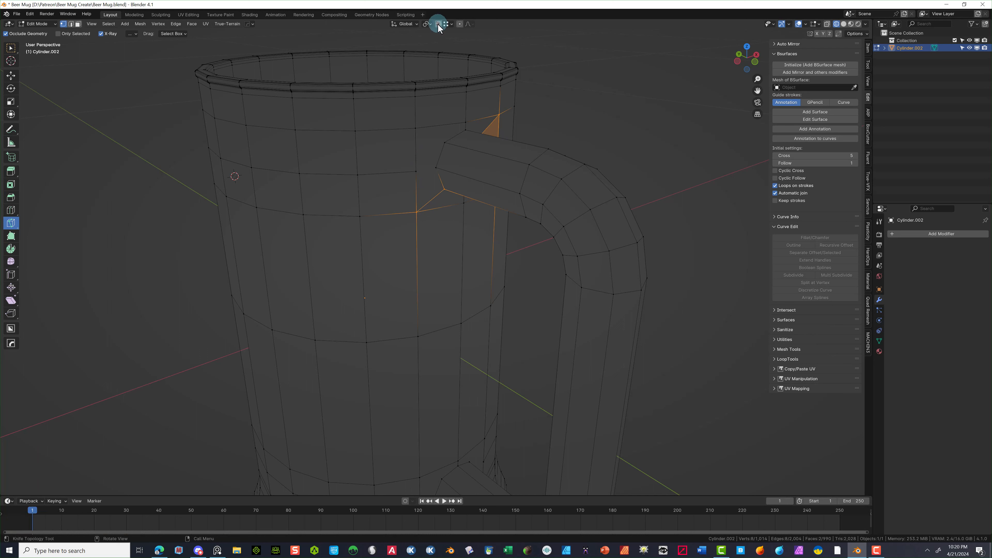
left_click(436, 167)
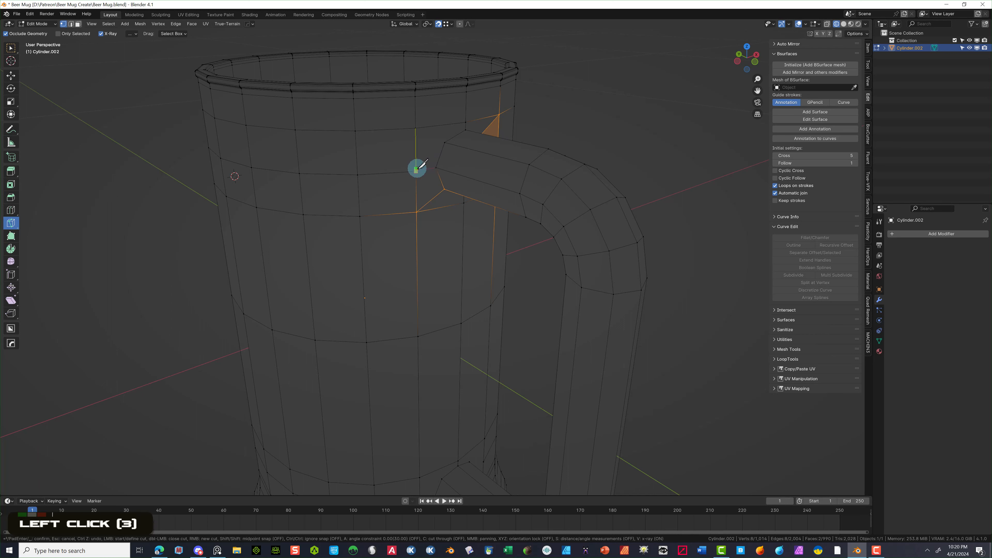
key("Return")
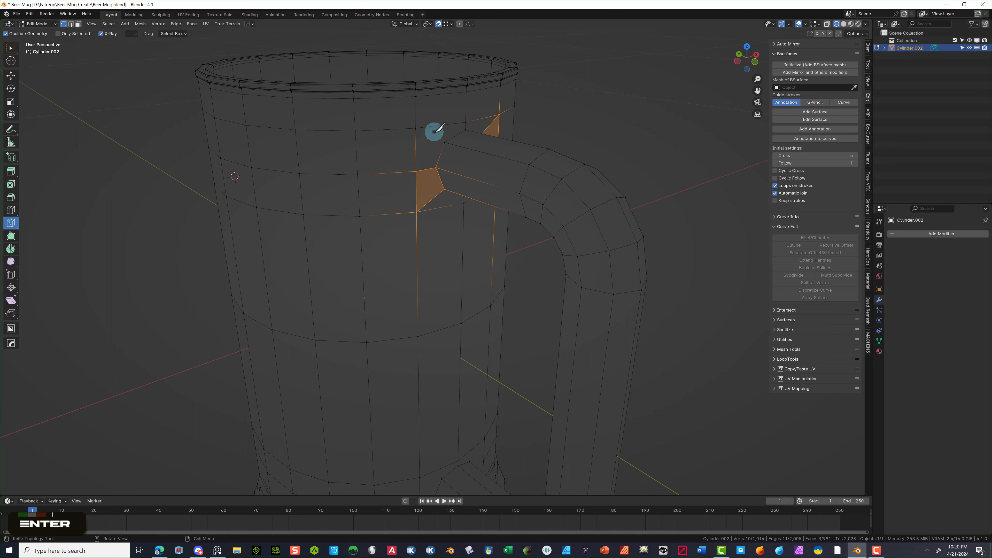
left_click(441, 140)
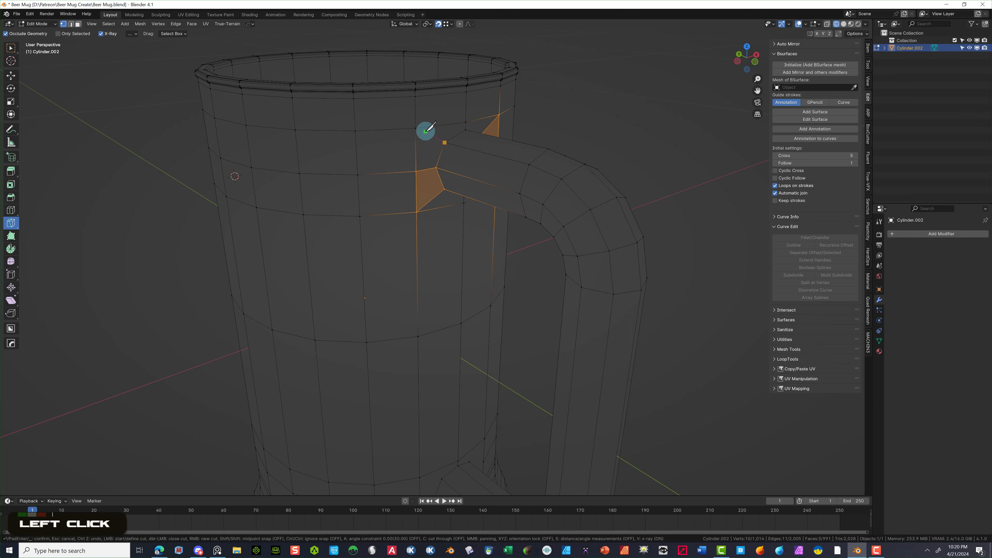
left_click(416, 127)
key("Return")
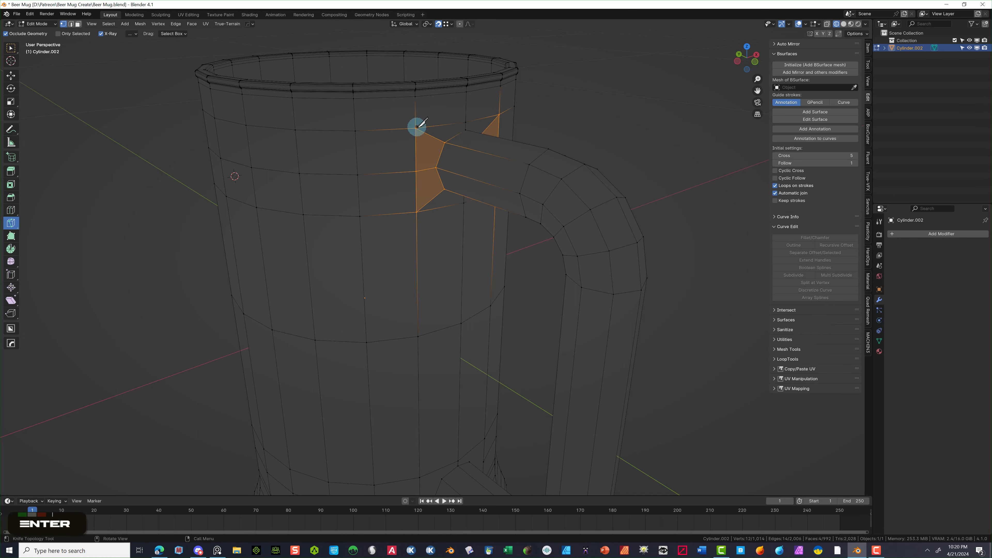
middle_click_drag(527, 123, 488, 112)
left_click(63, 24)
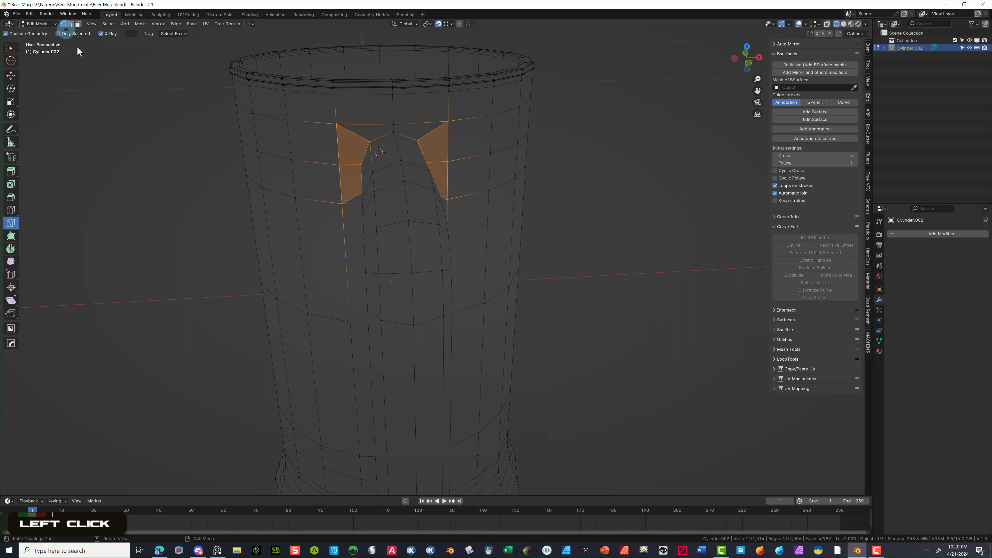
- Box-select and add to the ring of vertices around the handle's upper joint
left_click(11, 48)
left_click(137, 162)
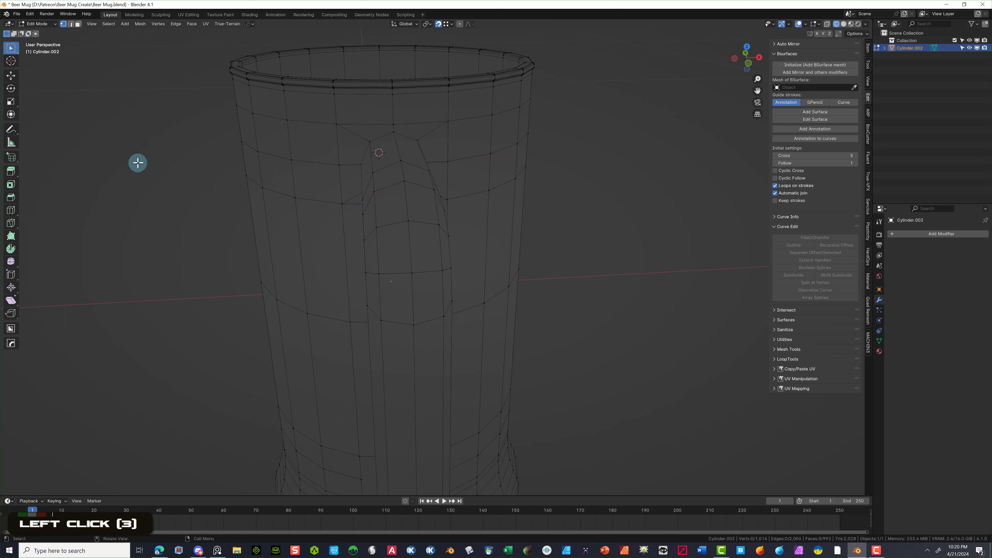
left_click_drag(326, 128, 437, 174)
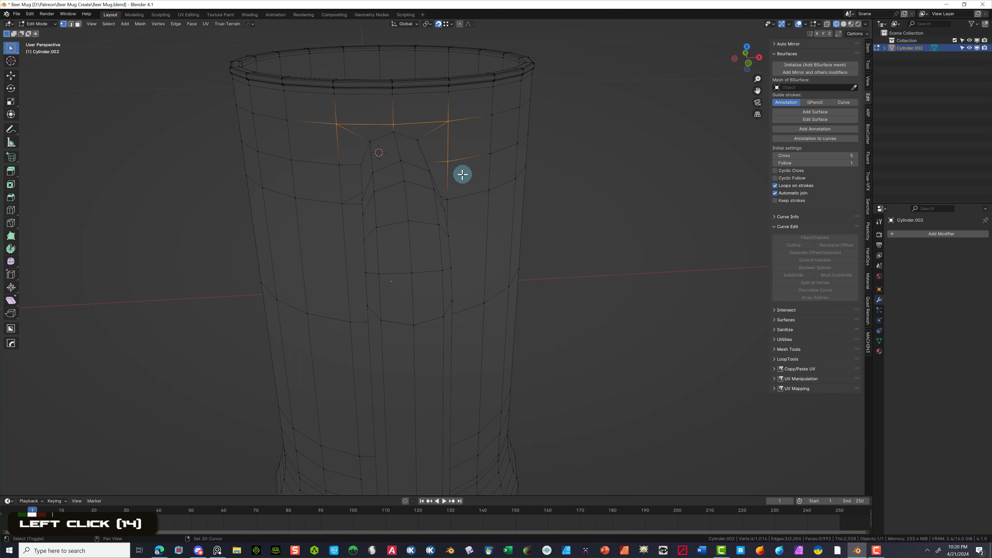
left_click(446, 198, "shift")
left_click(340, 203, "shift")
left_click_drag(346, 158, 318, 177, "shift")
middle_click_drag(337, 237, 386, 200)
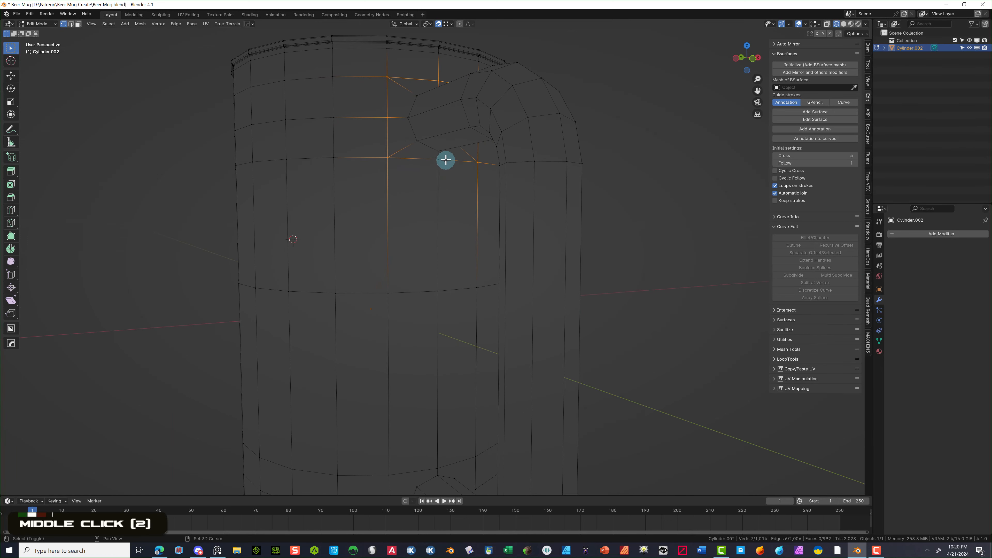
left_click(437, 159, "shift")
middle_click_drag(594, 148, 628, 96)
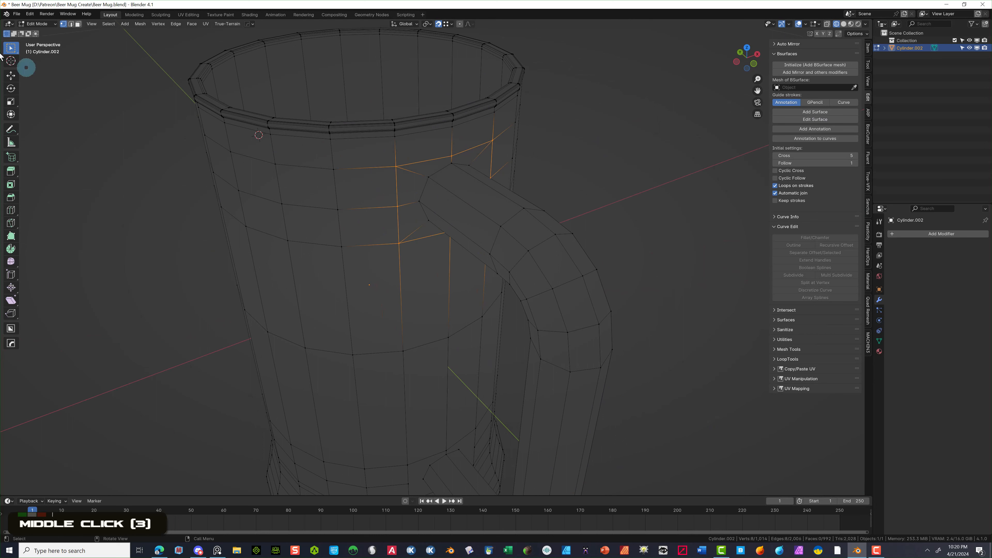
- Search 'Loop' in the Preferences add-ons to confirm LoopTools is enabled, then close Preferences
left_click(37, 13)
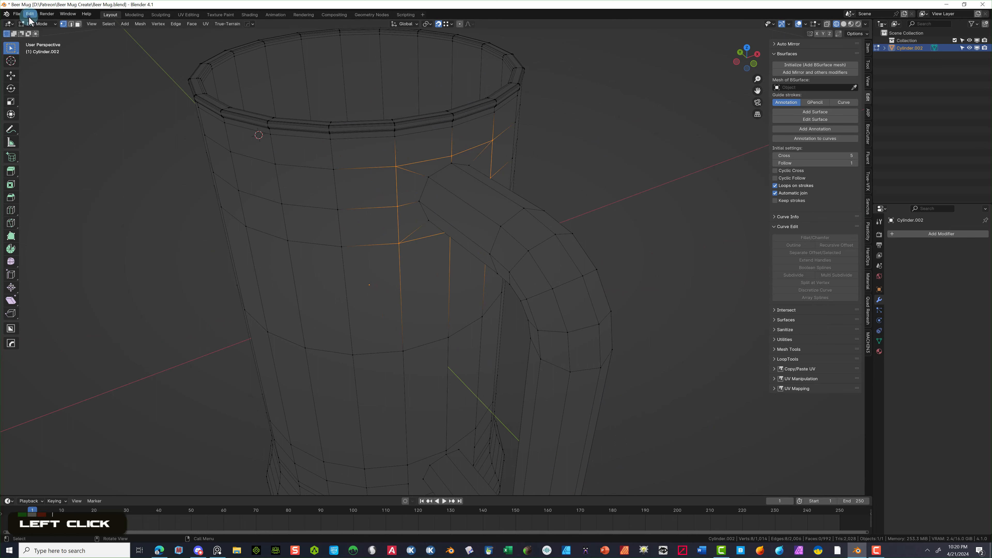
left_click(29, 15)
left_click(49, 117)
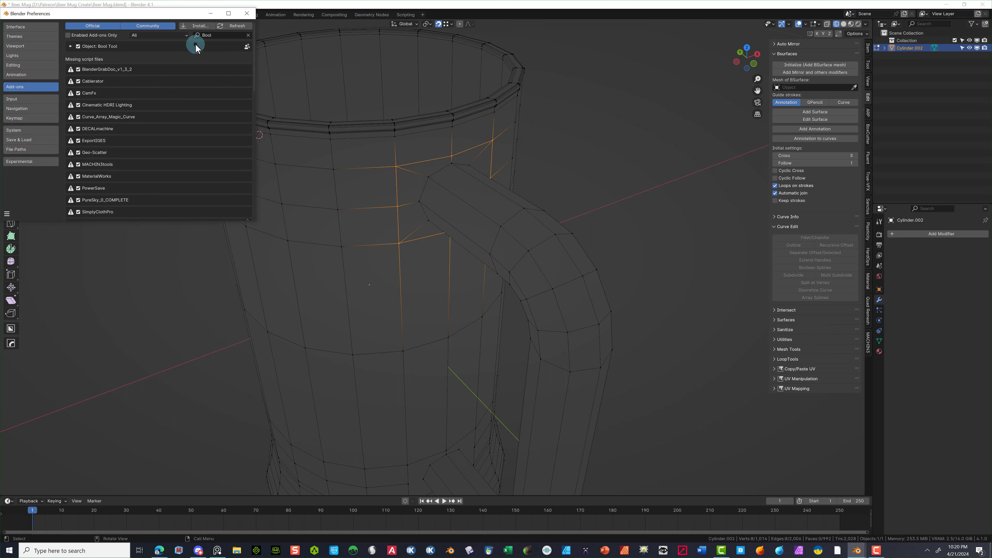
left_click(214, 38)
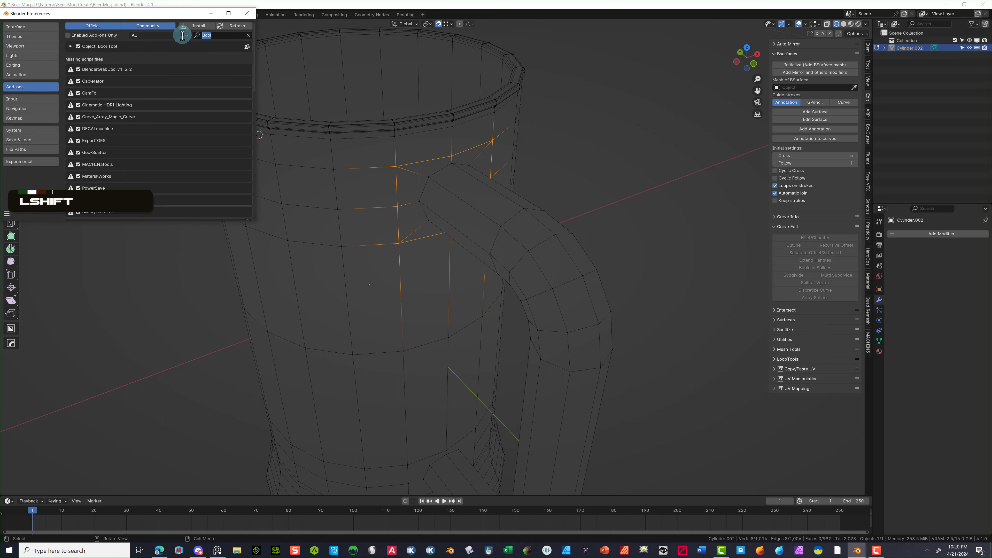
type("Loop")
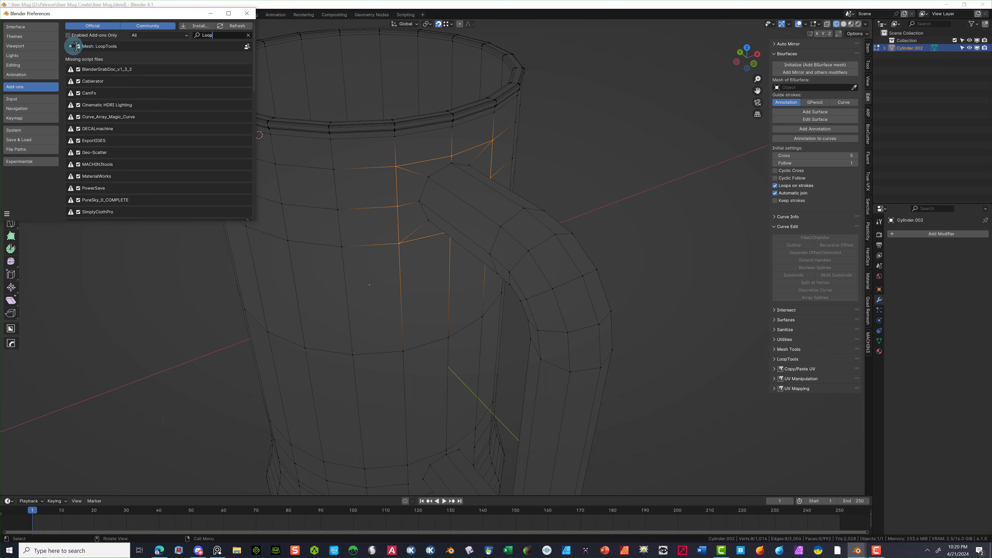
left_click(247, 14)
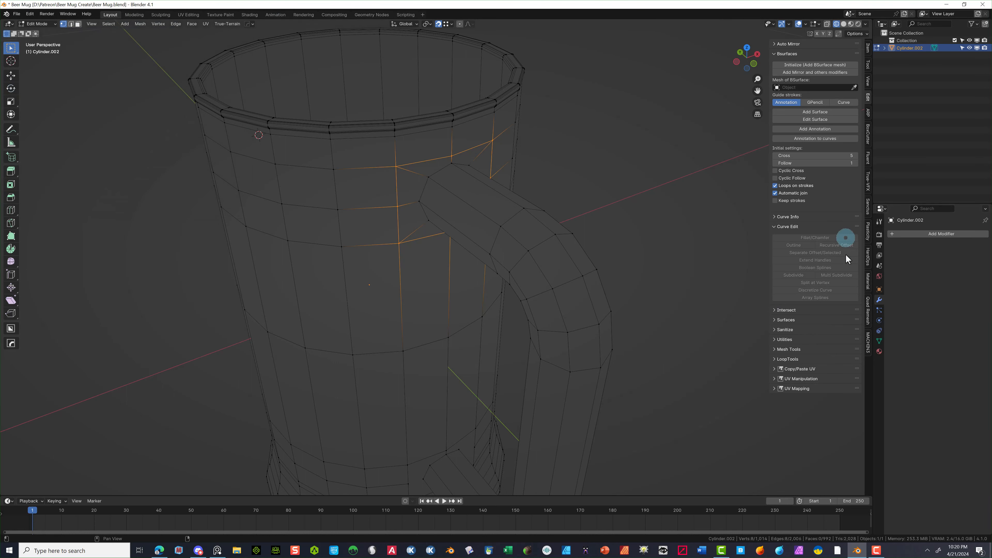
- Round the selected upper-joint vertices into a circle with LoopTools Circle
left_click(783, 360)
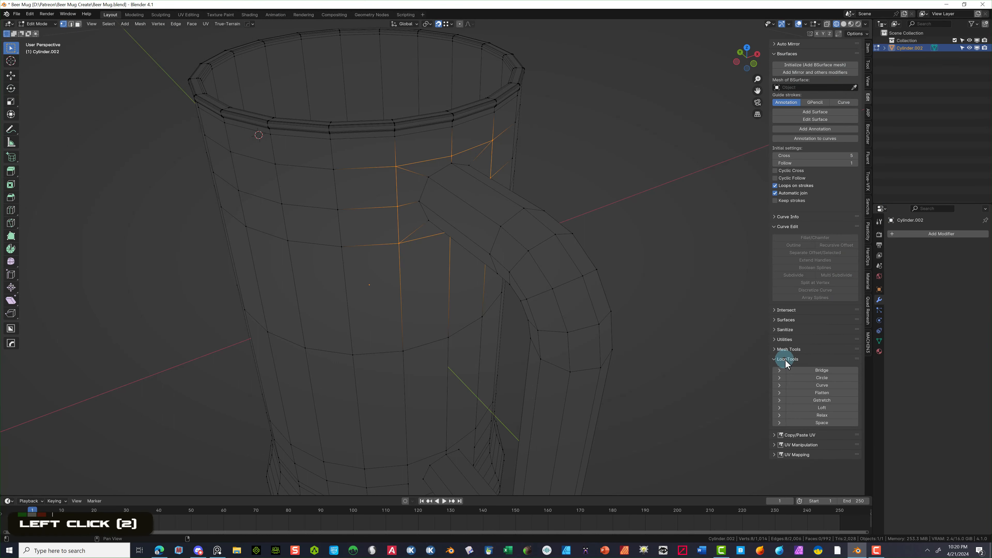
left_click(836, 380)
mouse_move(662, 270)
middle_mouse_down()
mouse_move(627, 259)
mouse_move(657, 272)
middle_mouse_up()
scroll(666, 148, "up", 2)
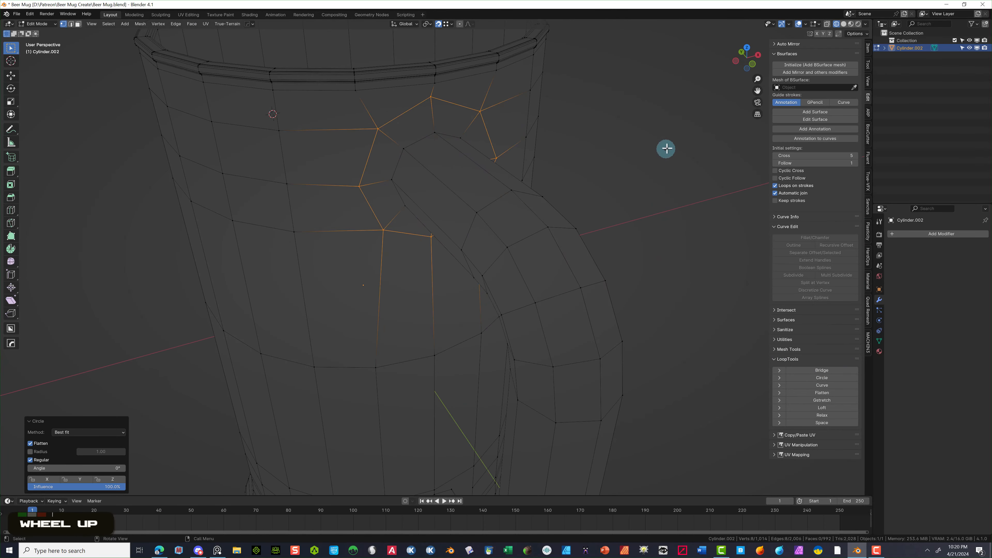
- Scale the upper-joint loop down to 0.828 and deselect it
key("s")
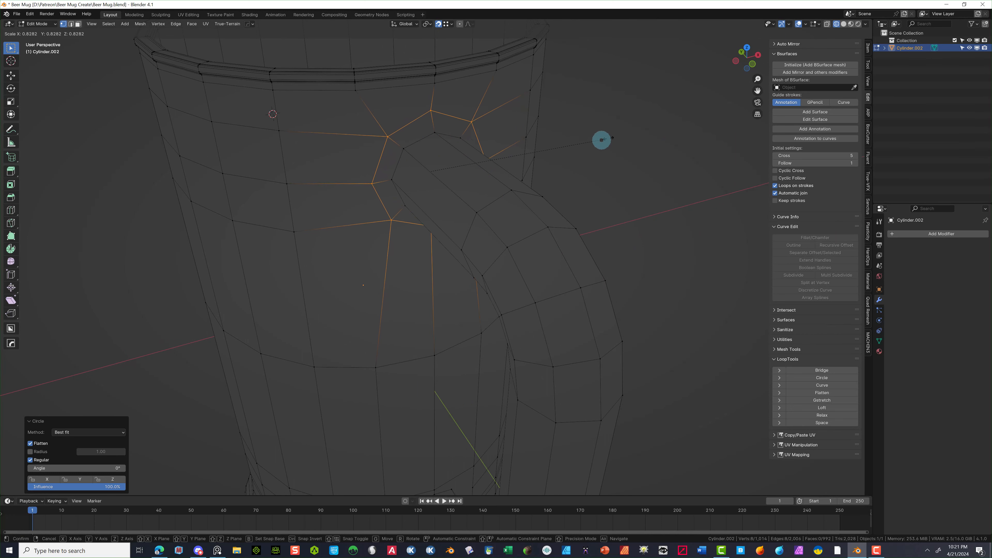
left_click(606, 139)
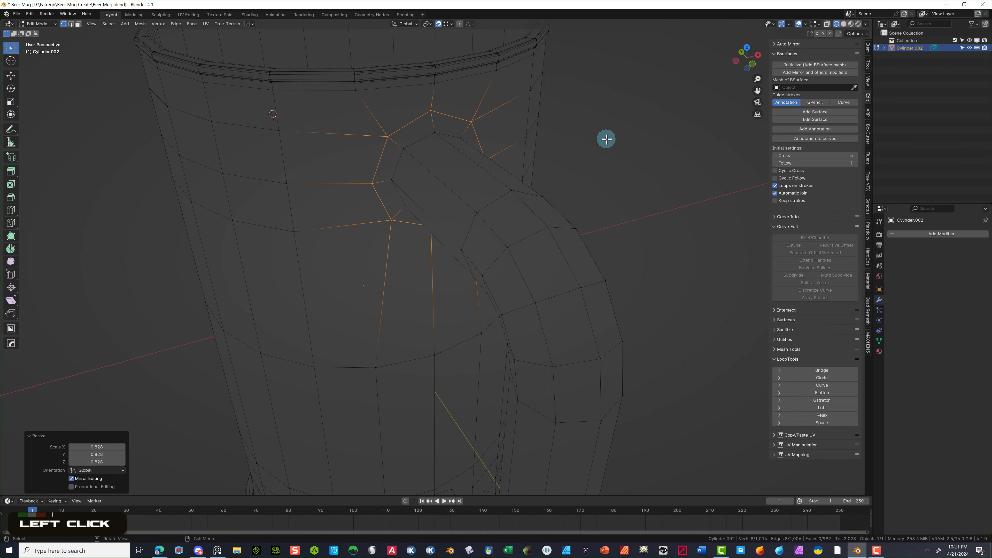
left_click(611, 150)
middle_click_drag(611, 150, 565, 152)
scroll(564, 157, "down", 3)
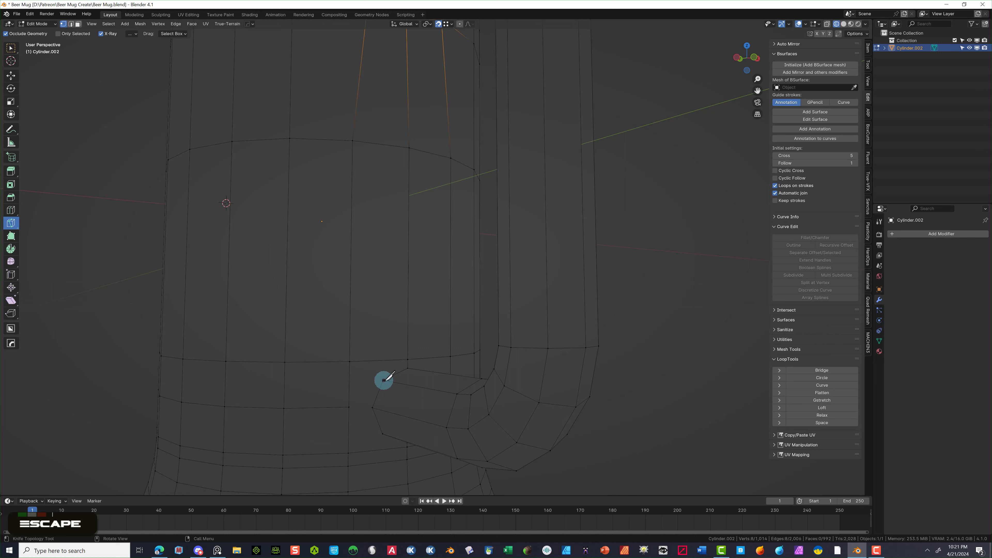
- Make three knife cuts on one side of the handle's lower joint
left_click(383, 380)
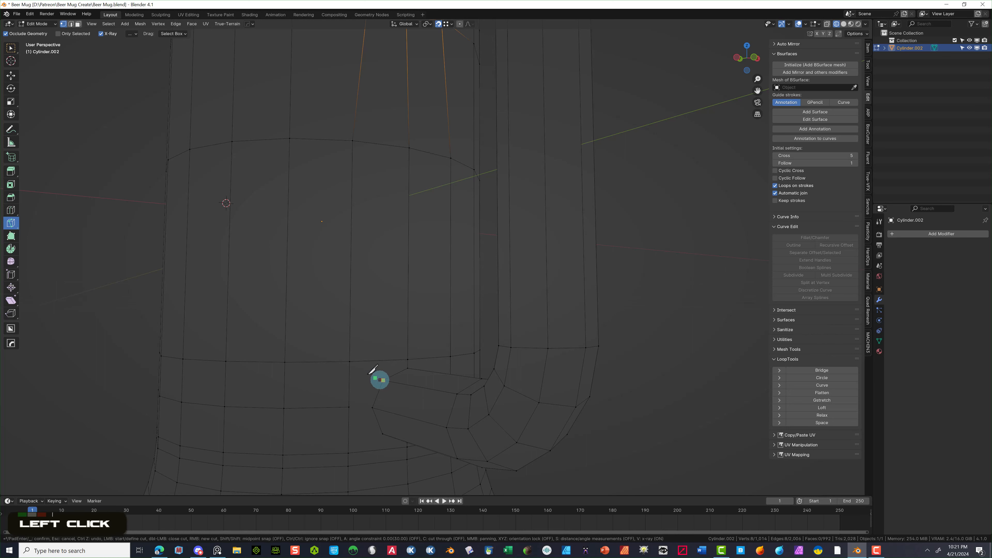
left_click(351, 362)
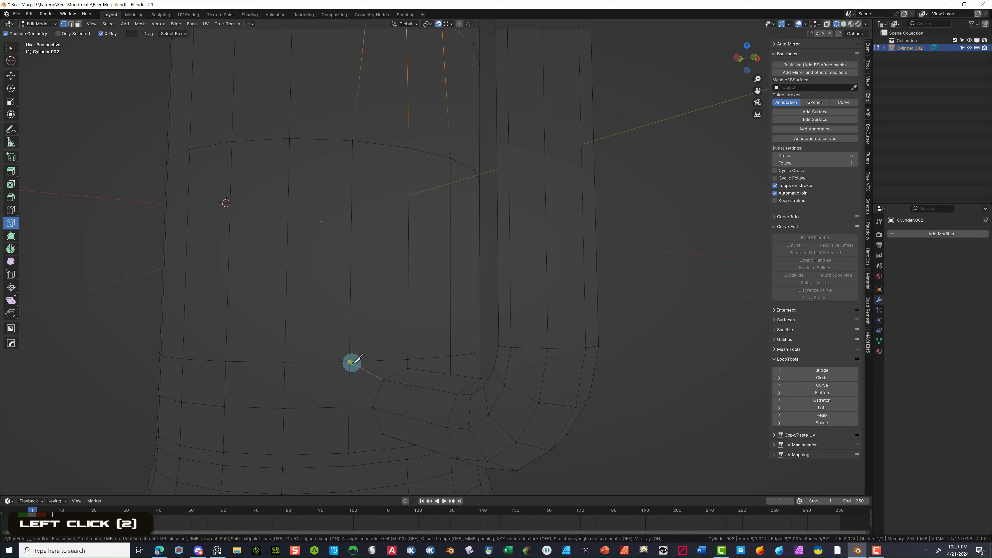
key("Return")
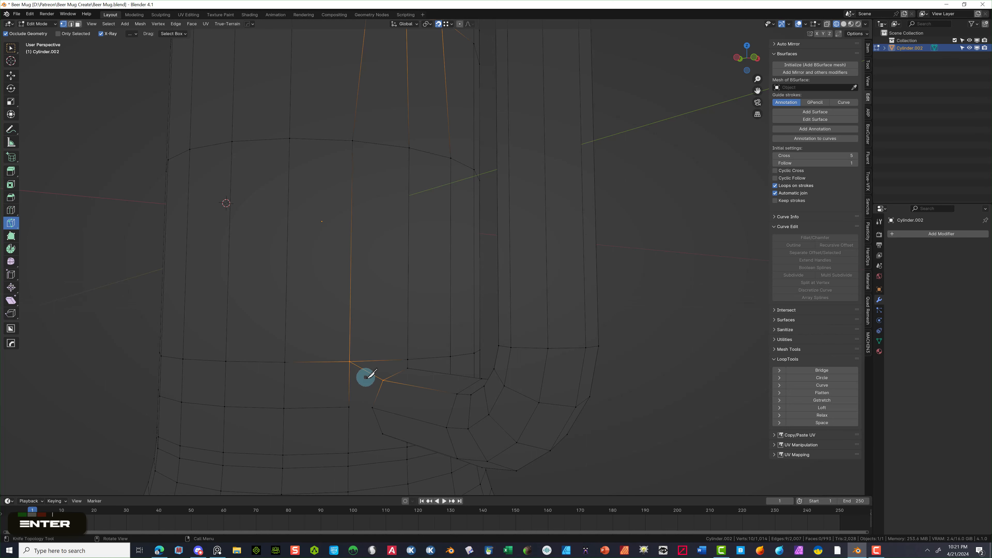
left_click(372, 407)
left_click(349, 406)
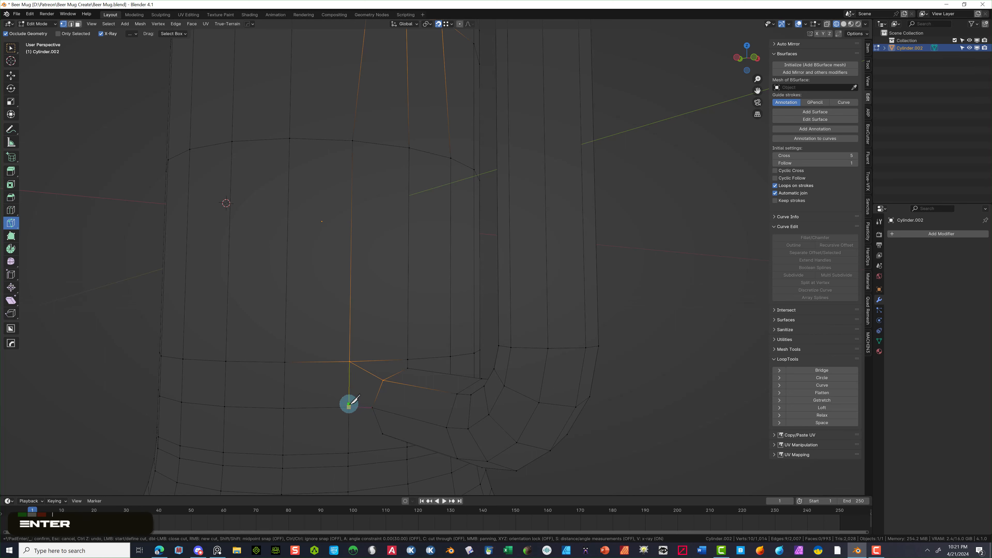
key("Return")
left_click(382, 433)
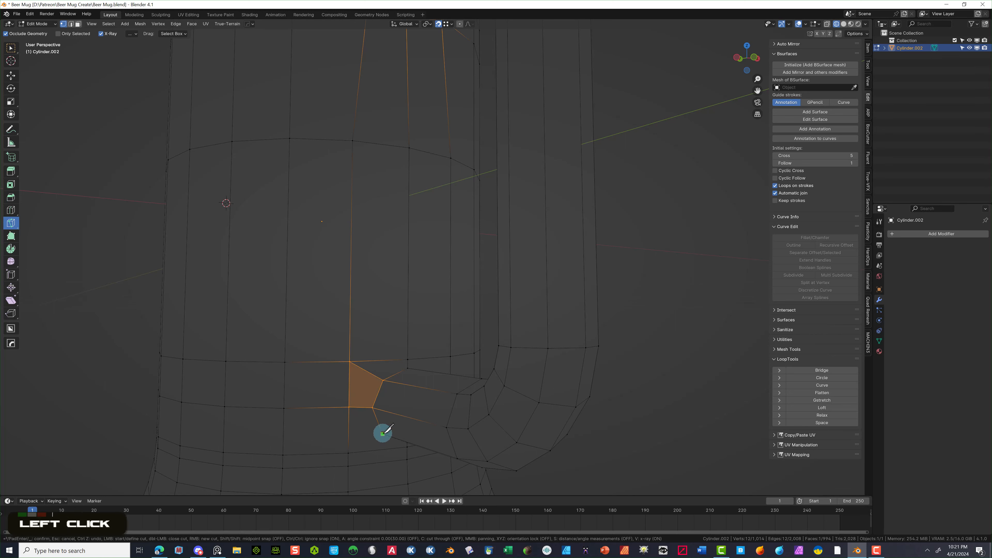
left_click(349, 452)
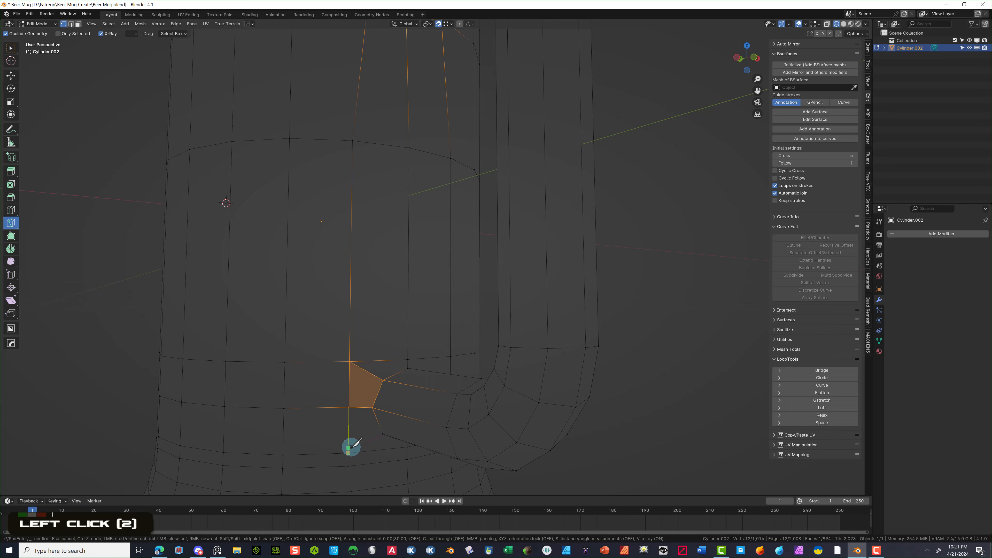
key("Return")
- Make three more knife cuts on the other side of the handle's lower joint
middle_click_drag(606, 428, 540, 429)
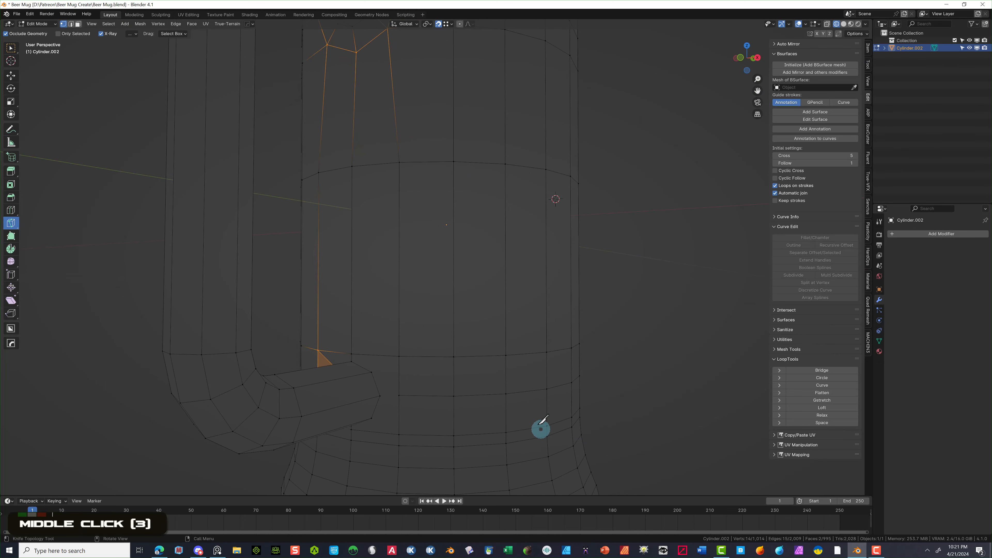
left_click(372, 372)
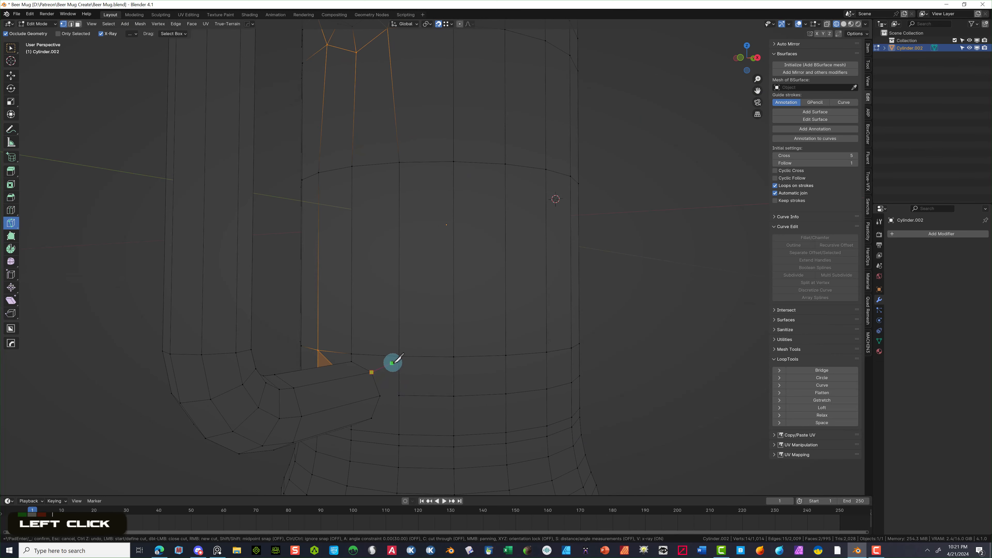
left_click(398, 357)
key("Return")
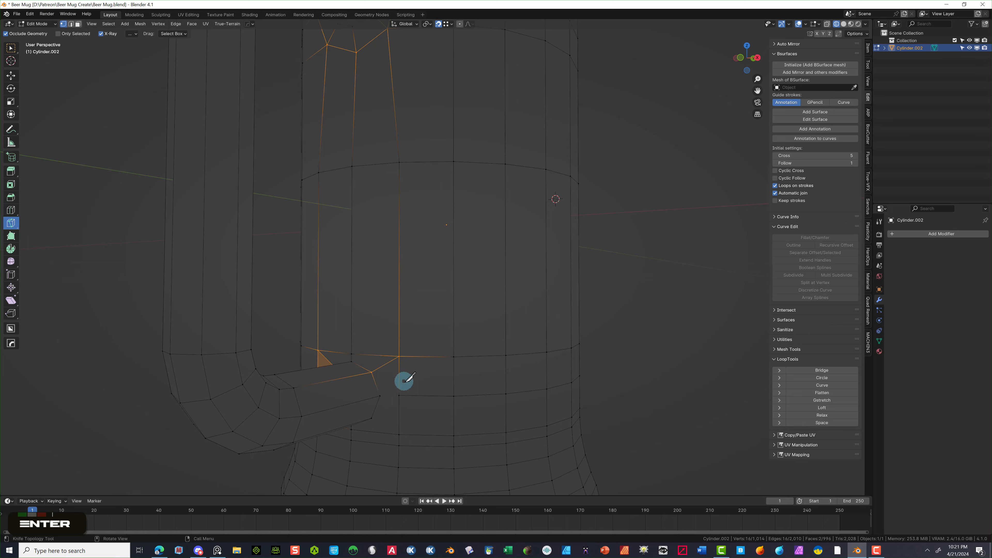
left_click(380, 396)
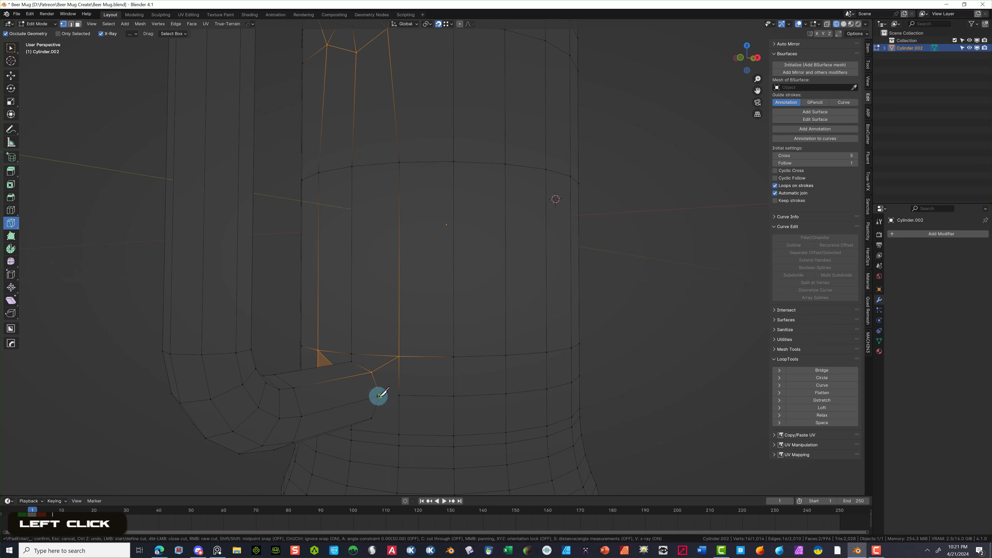
left_click(399, 395)
key("Return")
left_click(372, 417)
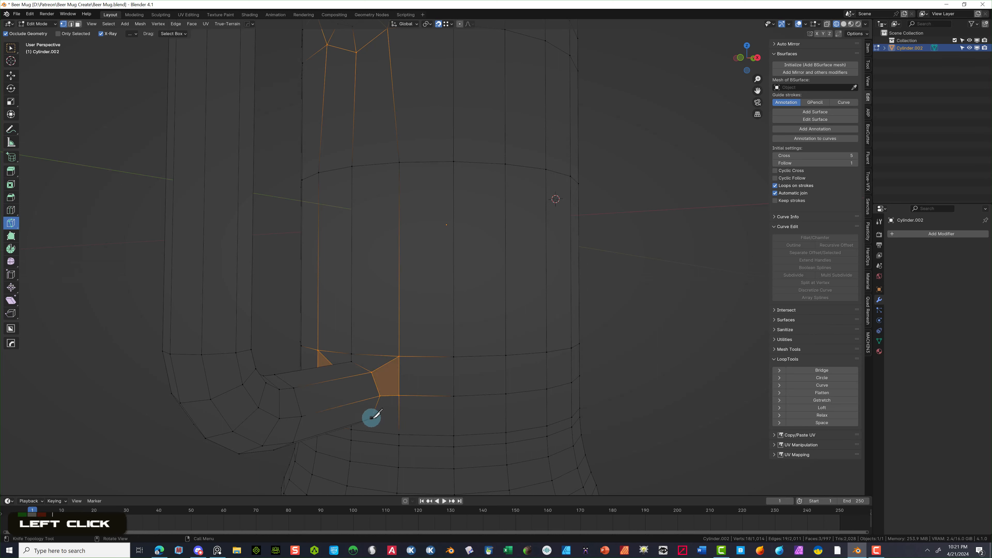
left_click(399, 434)
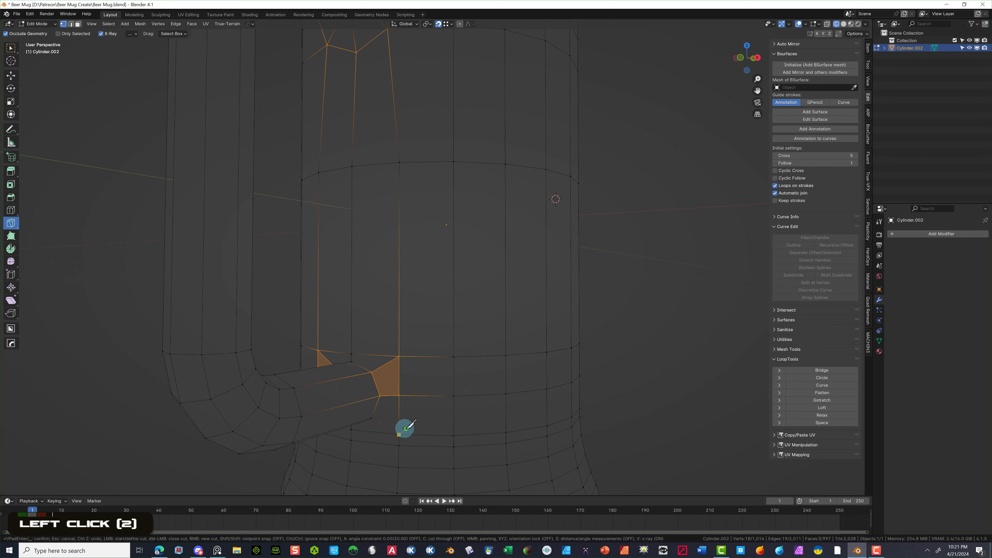
key("Return")
middle_click_drag(474, 392, 522, 357)
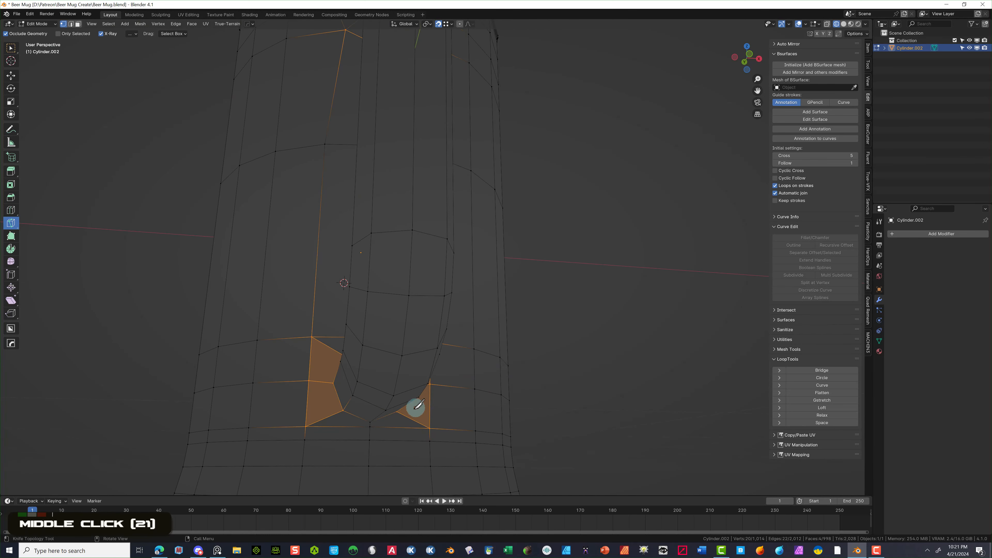
scroll(393, 404, "down", 8)
scroll(388, 407, "up", 7)
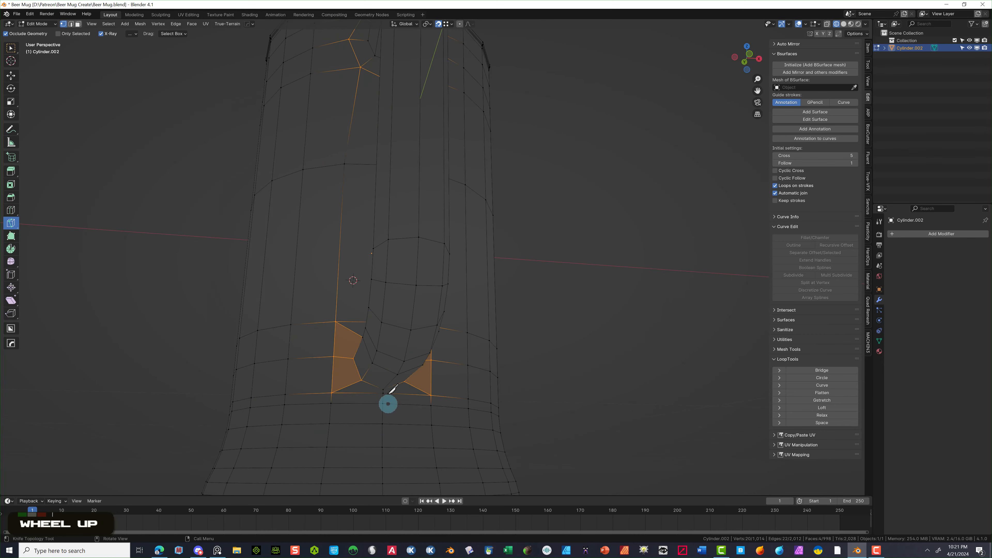
- Return to box selection, deselect everything, and select the vertices below the handle base
left_click(63, 23)
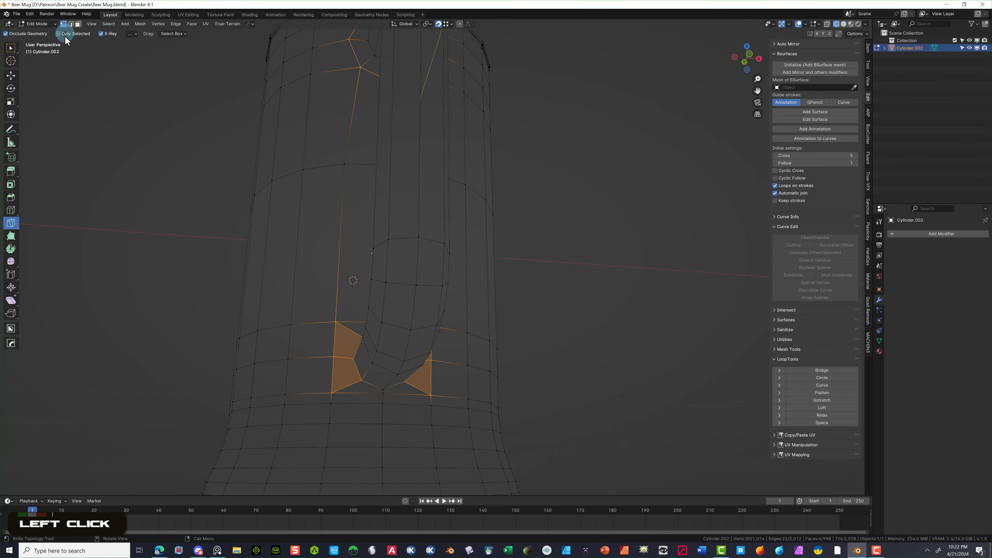
left_click(10, 48)
double_click(67, 93)
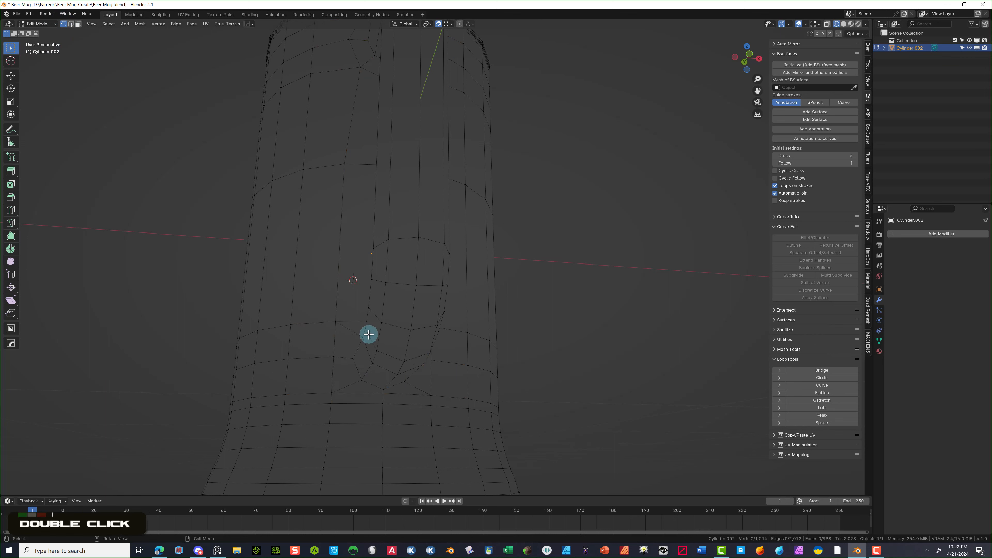
left_click_drag(320, 391, 457, 398)
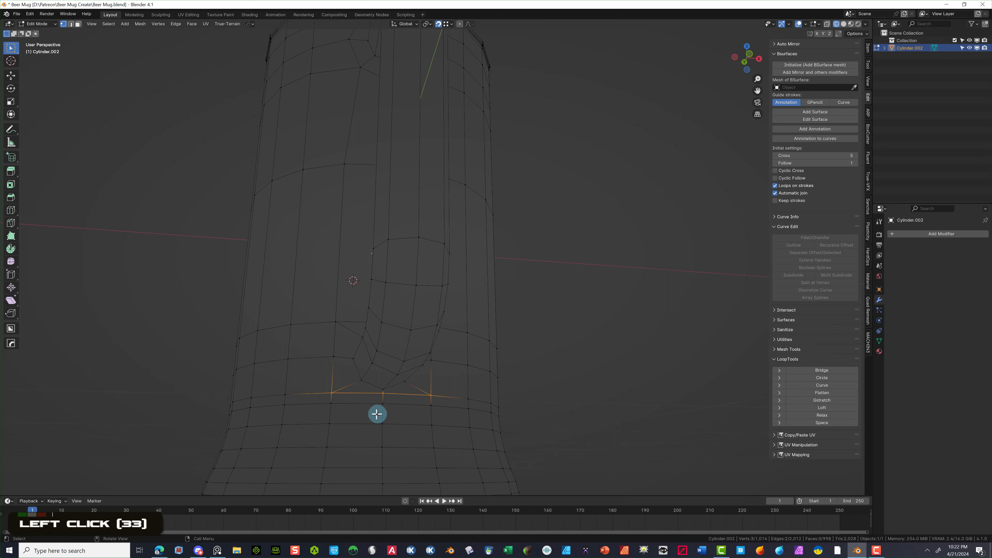
- Dissolve the selected edges in the mug body below the handle base
double_click(362, 403, "alt")
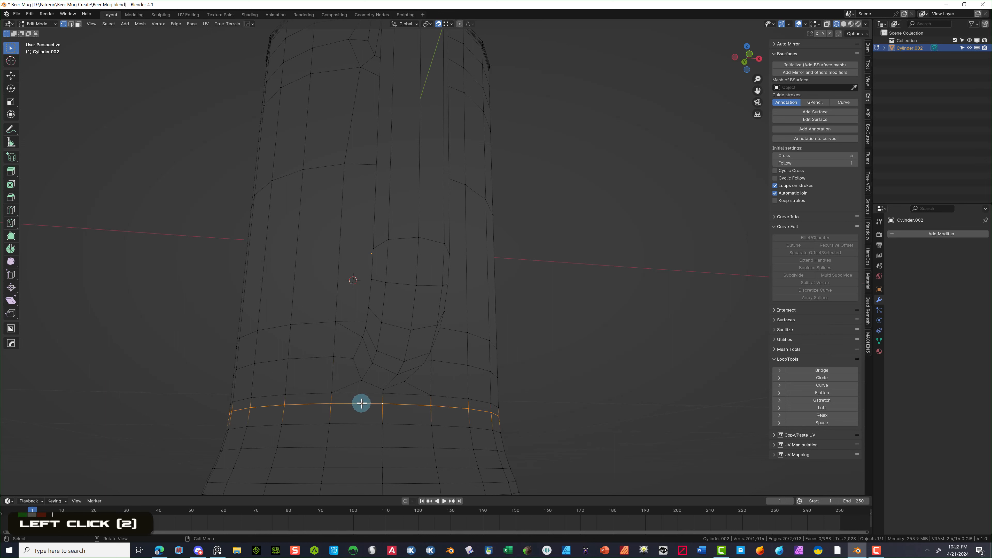
double_click(71, 24)
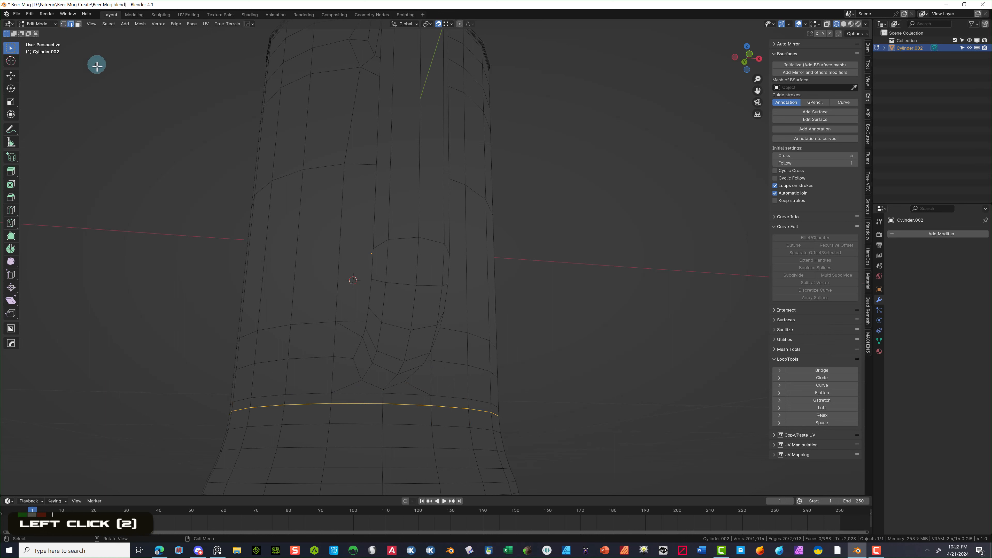
key("Delete")
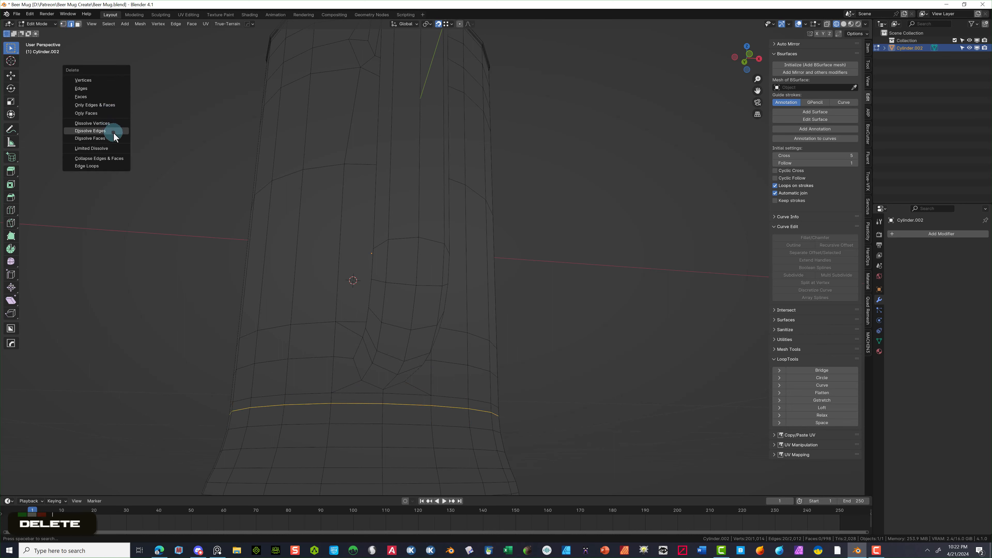
left_click(114, 133)
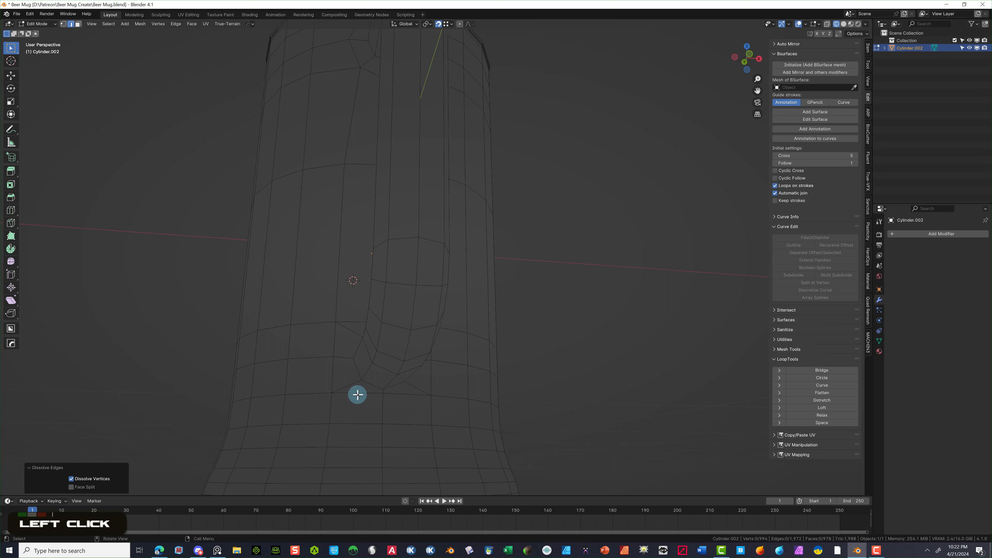
- Lower the edge loop near the mug's base by 0.005272 m along Z
left_click(357, 395)
left_click(357, 394)
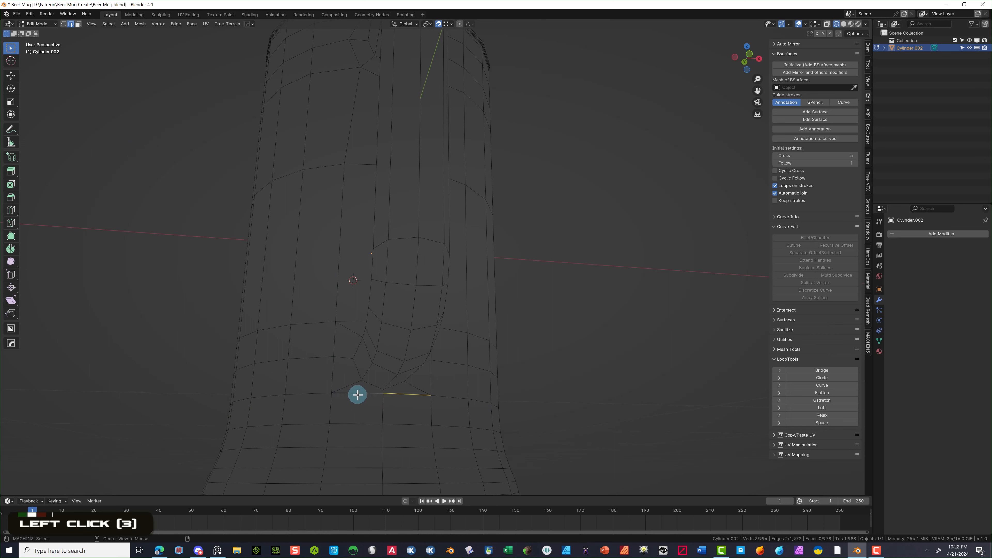
key("alt")
left_click(299, 396, "alt")
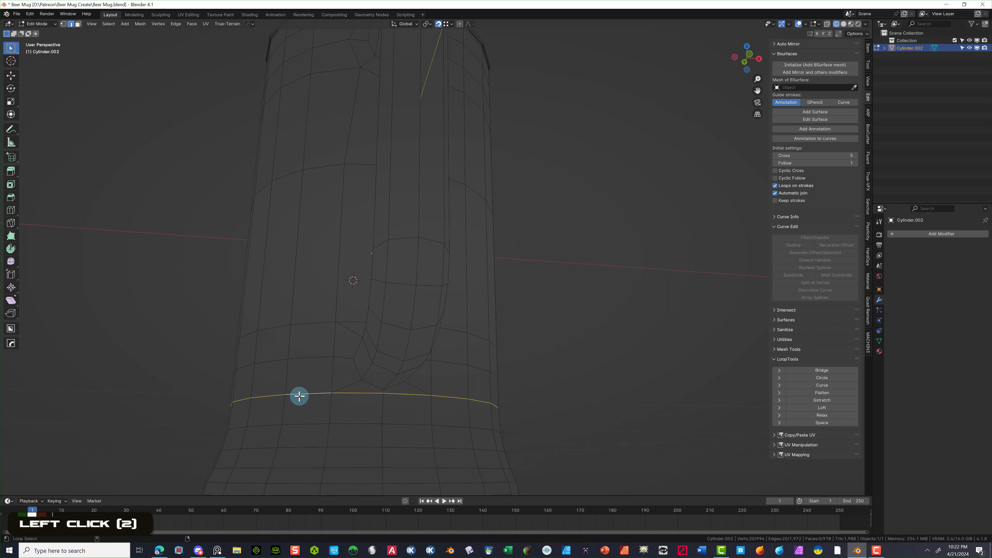
key("g")
key("z")
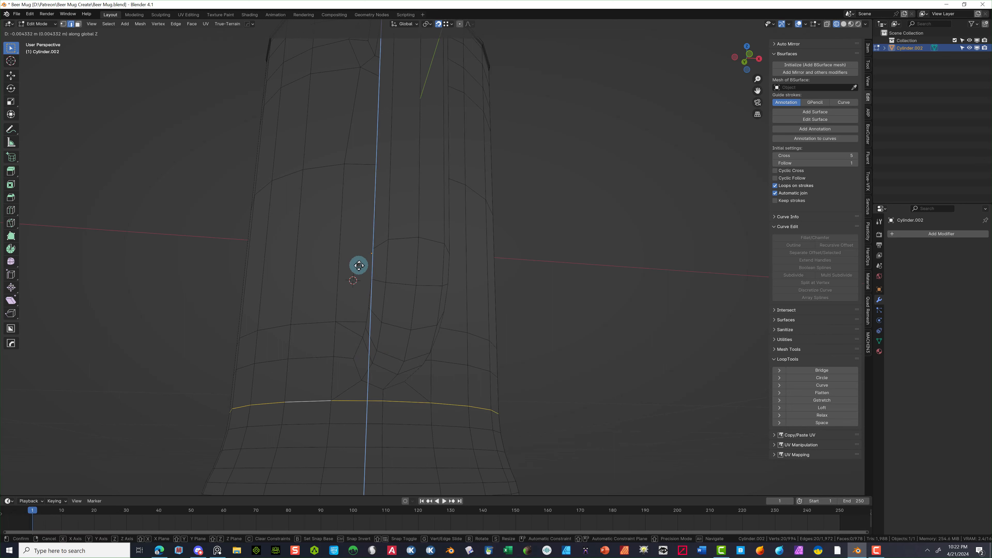
left_click(359, 266)
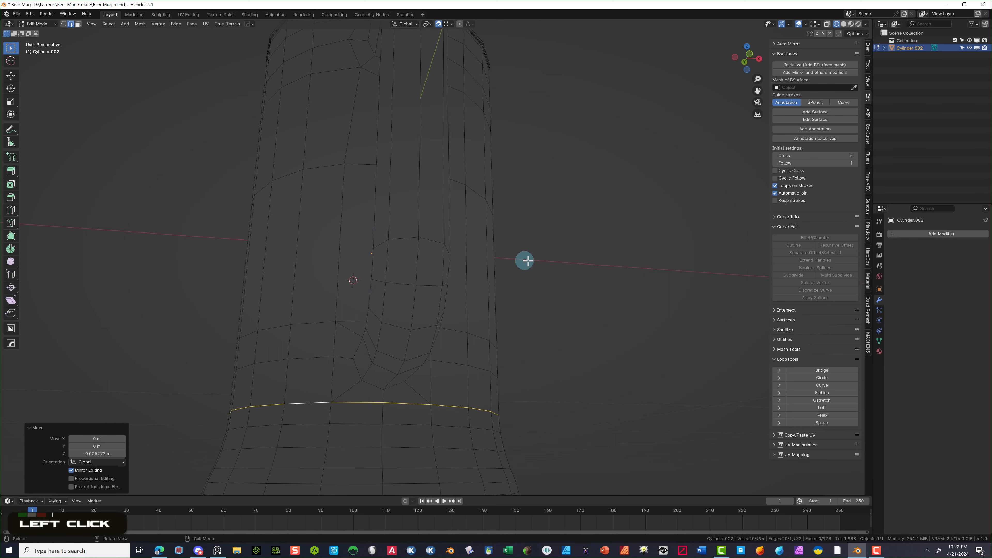
middle_click_drag(524, 261, 558, 279)
- Raise the edge ring just below the handle's lower joint about 0.004 m along Z
scroll(410, 310, "up", 2)
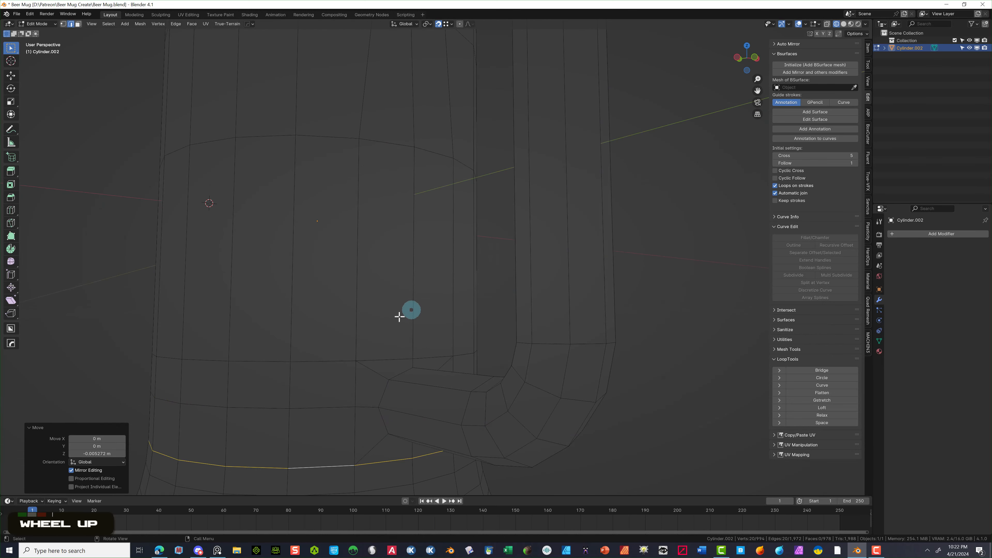
left_click(329, 357, "alt")
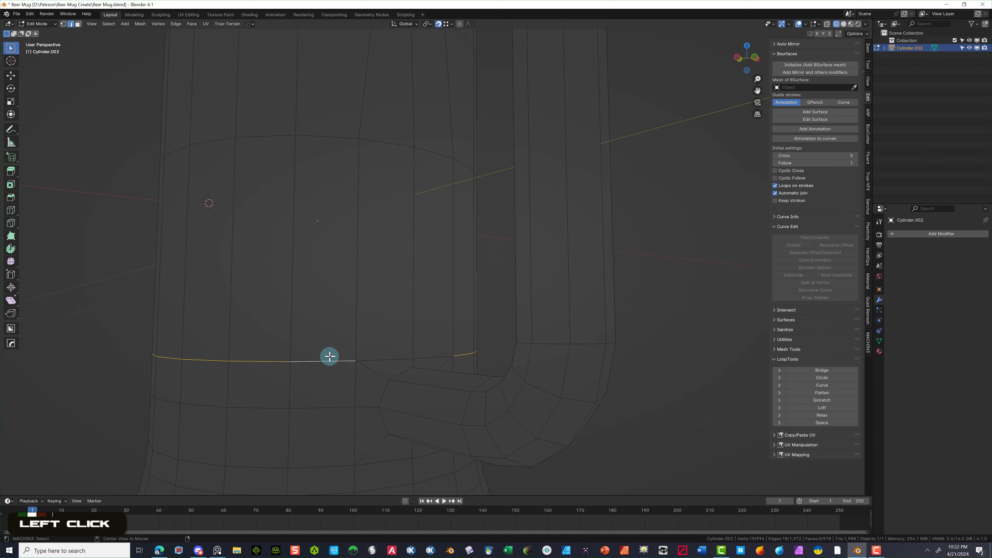
left_click(382, 353, "alt+shift")
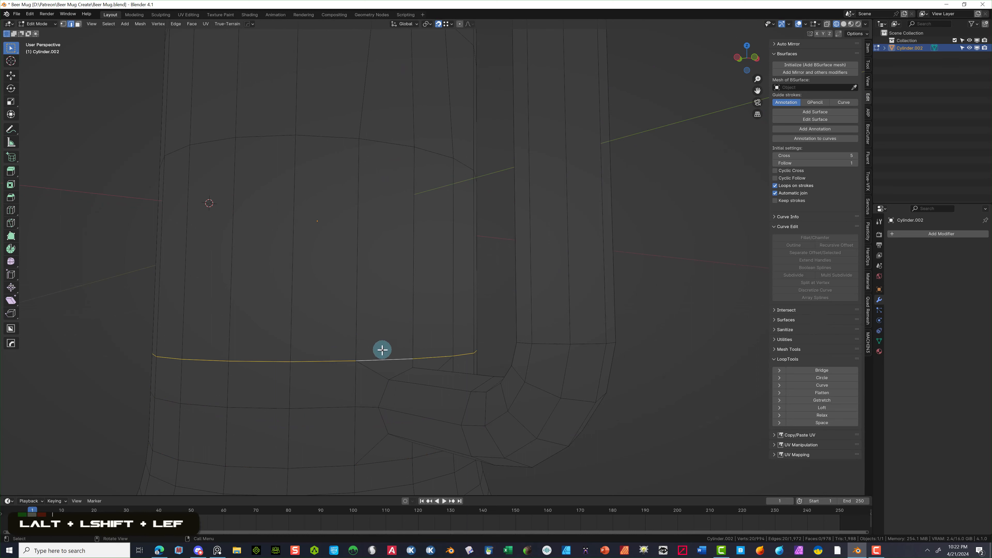
key("g")
key("z")
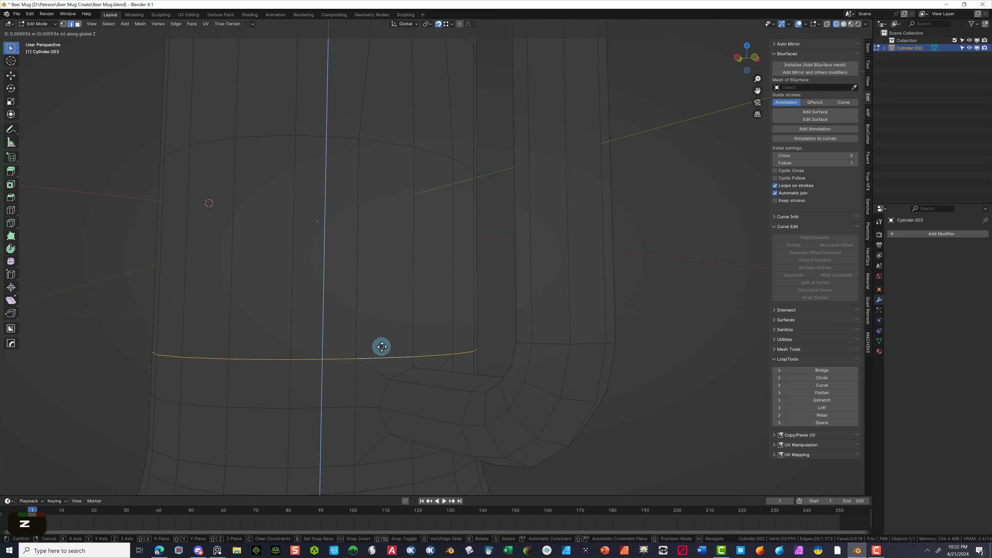
left_click(382, 342)
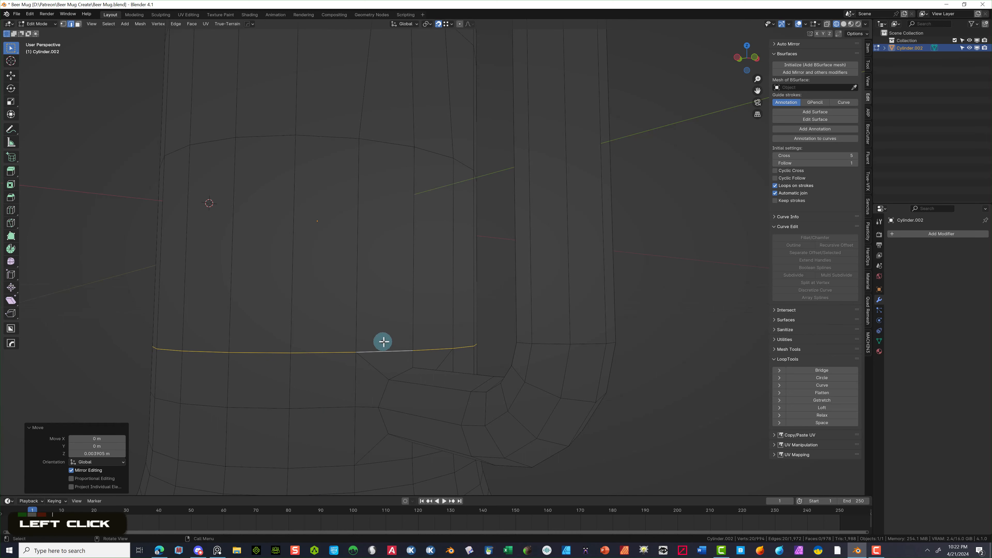
- Select the ring of vertices around the handle's lower joint
left_click(659, 316)
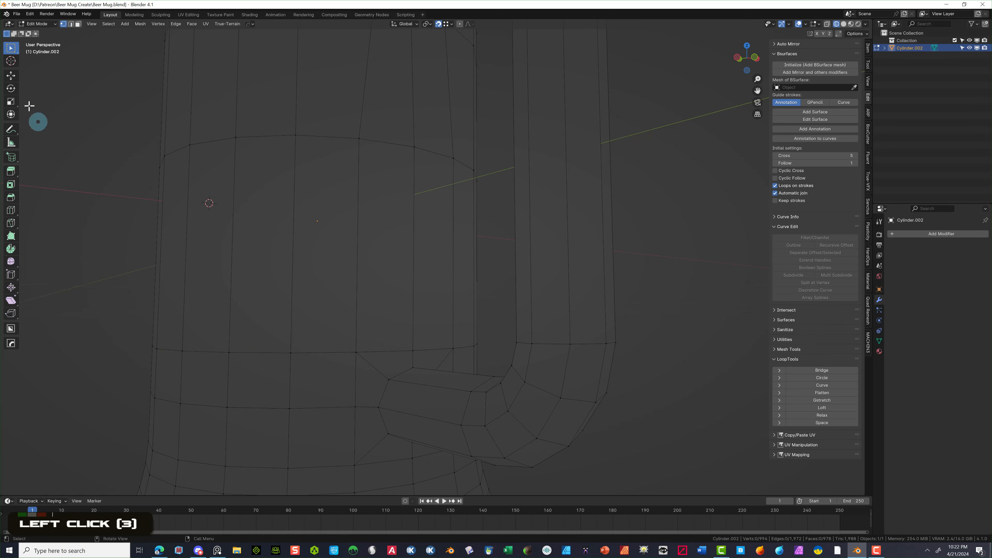
left_click_drag(347, 328, 461, 352)
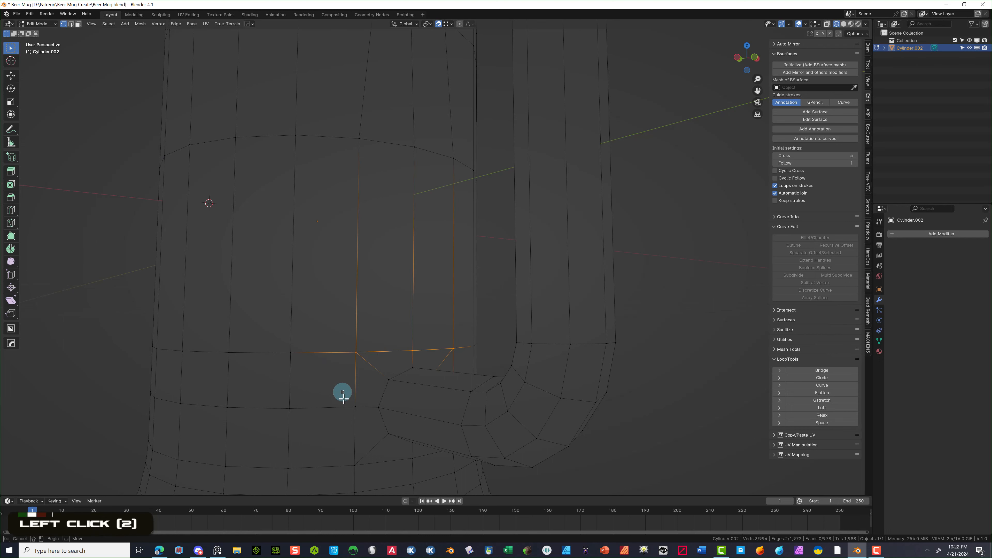
left_click_drag(344, 392, 360, 474, "shift")
middle_click_drag(412, 482, 361, 452)
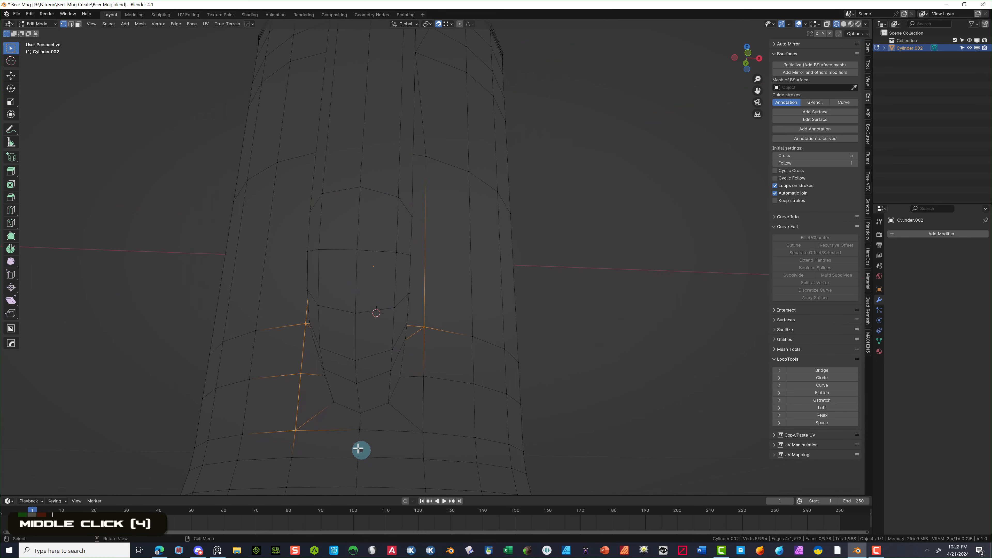
left_click(353, 429, "shift")
left_click(448, 439, "shift")
left_click_drag(444, 373, 421, 379, "shift")
middle_click_drag(458, 371, 529, 298)
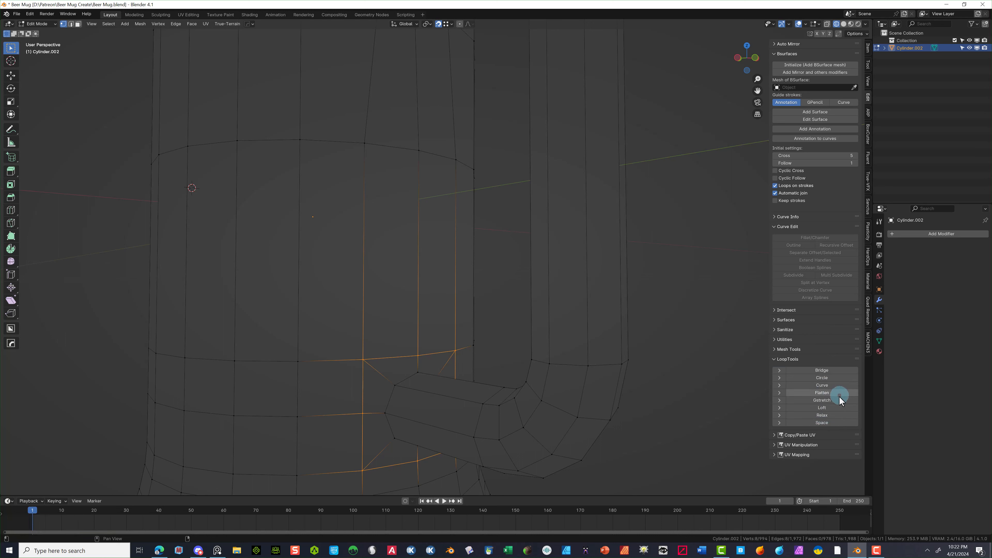
- Round the lower-joint vertices into a circle with LoopTools Circle
left_click(821, 378)
scroll(437, 354, "down", 2)
middle_click_drag(436, 354, 466, 148)
scroll(439, 172, "down", 2)
scroll(406, 152, "up", 5)
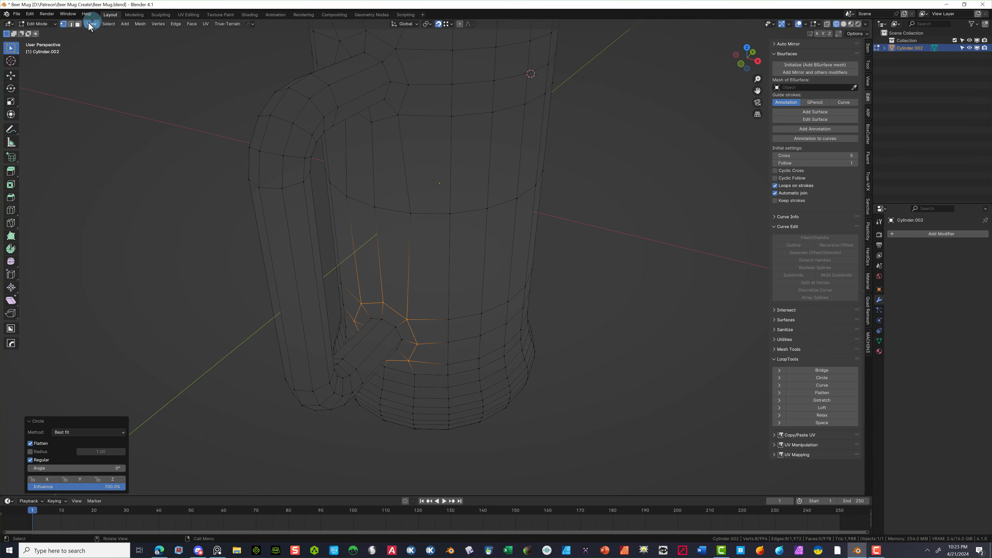
- Select both handle joint loops and start moving them along Y
middle_click_drag(464, 102, 380, 116)
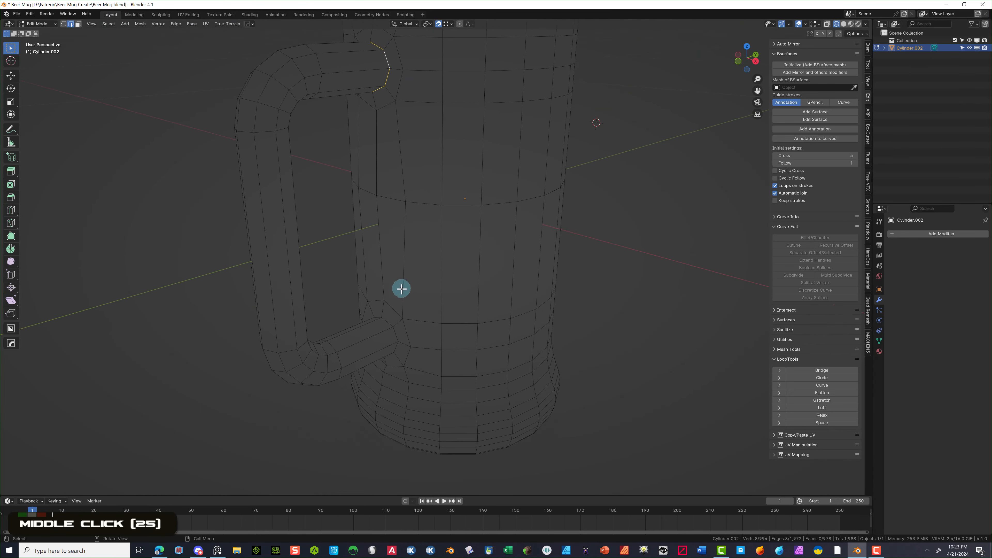
left_click(389, 323, "alt+shift")
middle_click_drag(398, 321, 406, 225)
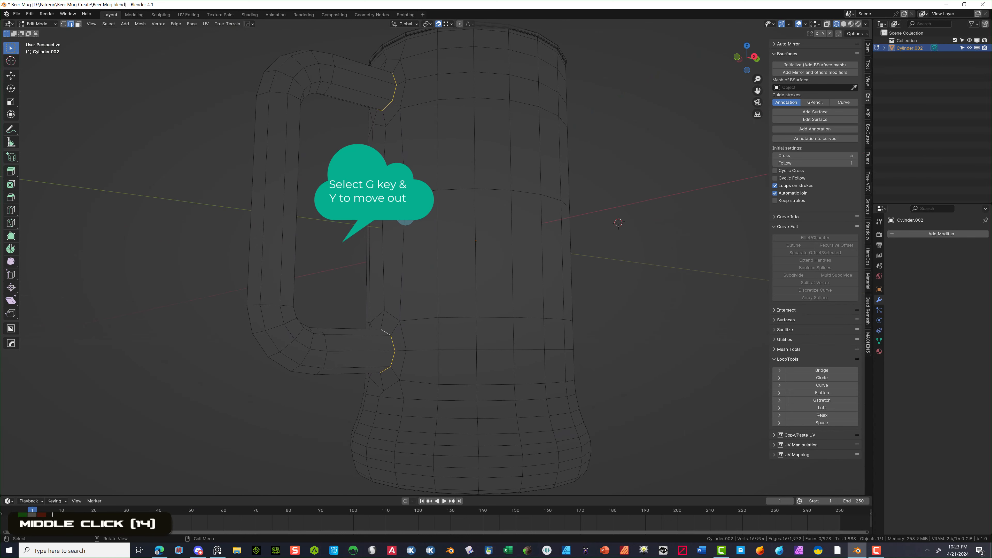
key("g")
key("y")
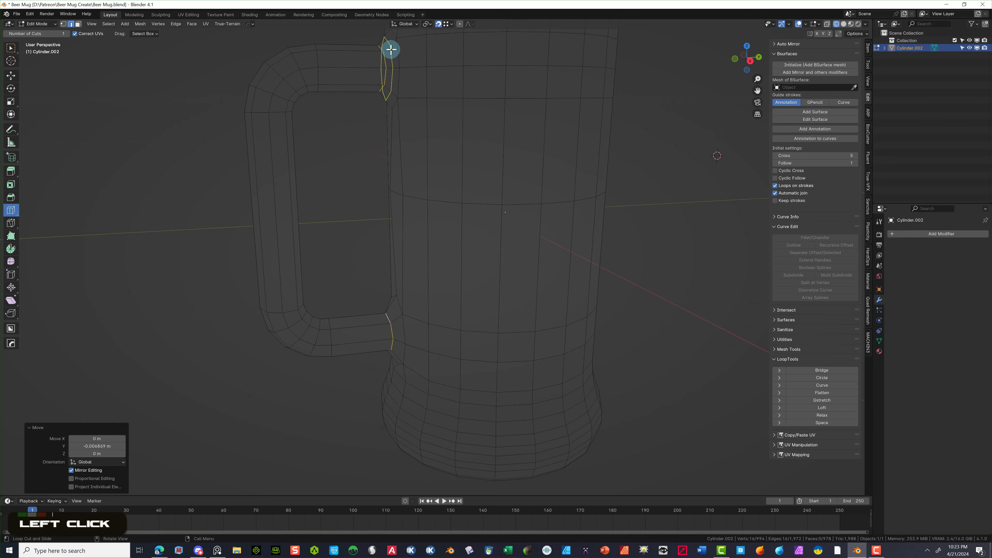
- Cut an edge loop near the handle's lower joint and slide it toward the mug body
left_click(390, 48)
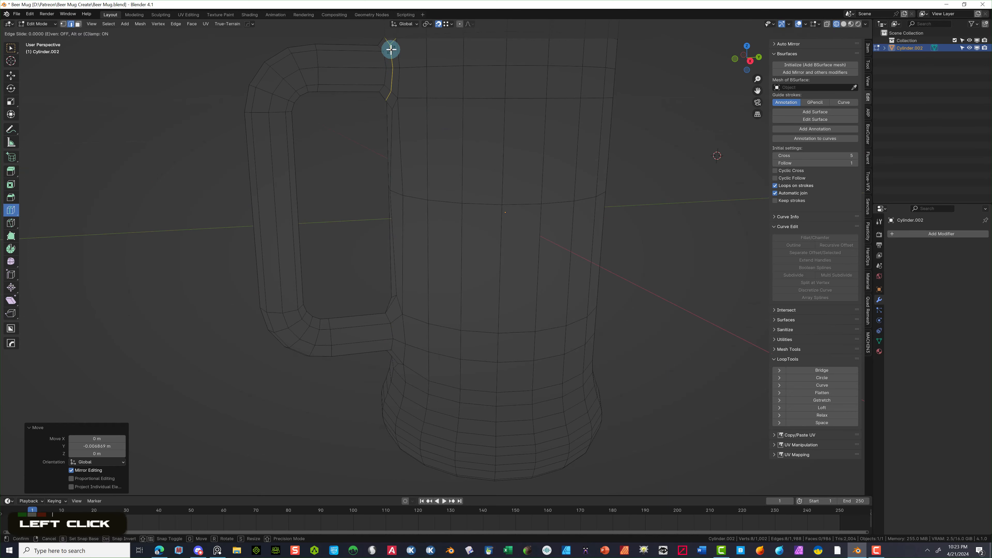
left_click(394, 321)
scroll(407, 333, "up", 2)
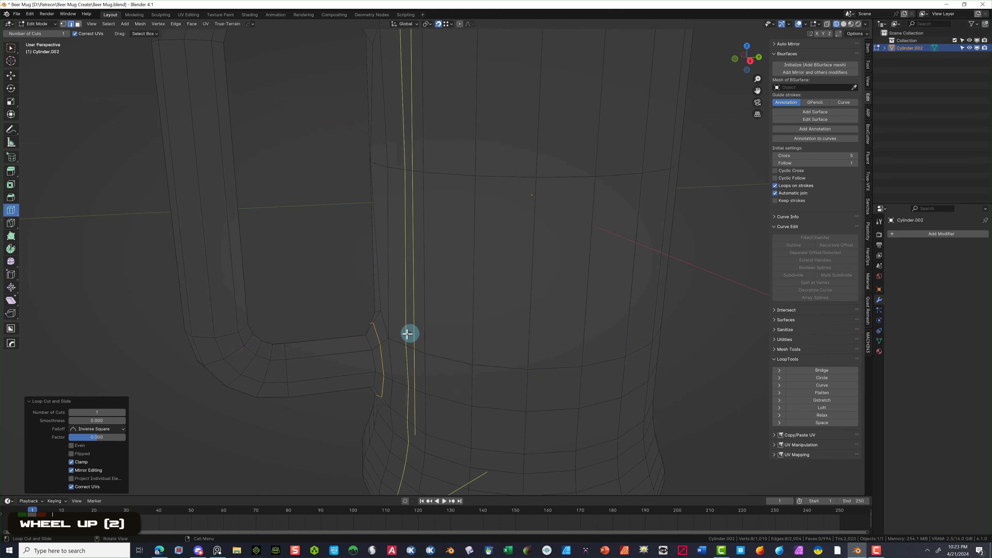
left_click_drag(380, 343, 375, 347)
key("ctrl+z")
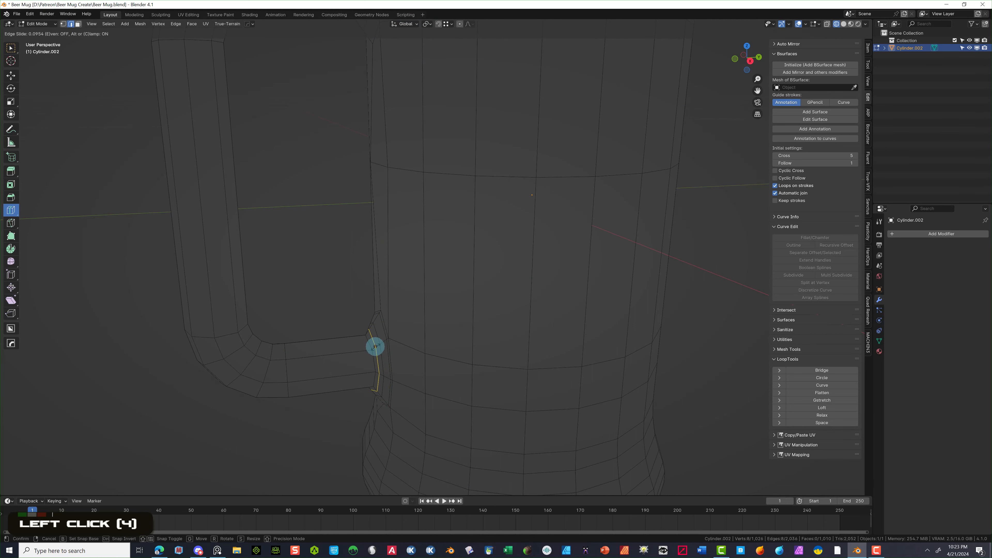
left_click(374, 348)
scroll(347, 82, "down", 2)
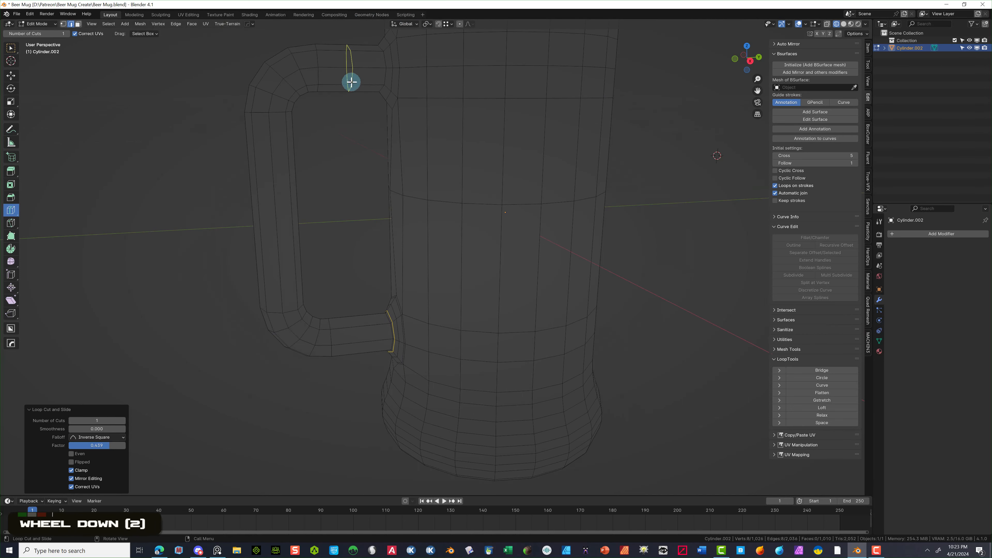
- Add edge loops across the handle's top section near the upper joint
left_click_drag(394, 43, 385, 49)
left_click(396, 40)
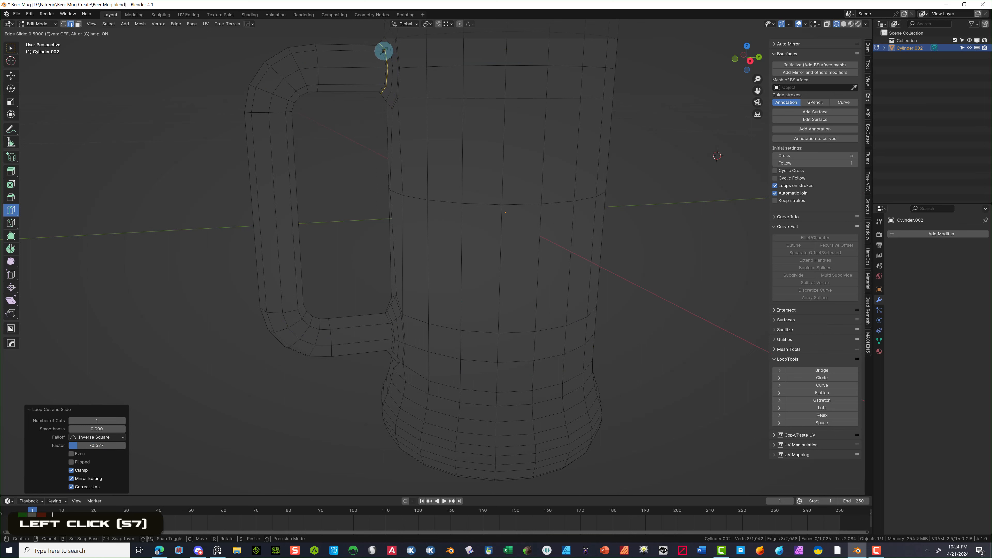
left_click(384, 51)
left_click(364, 48)
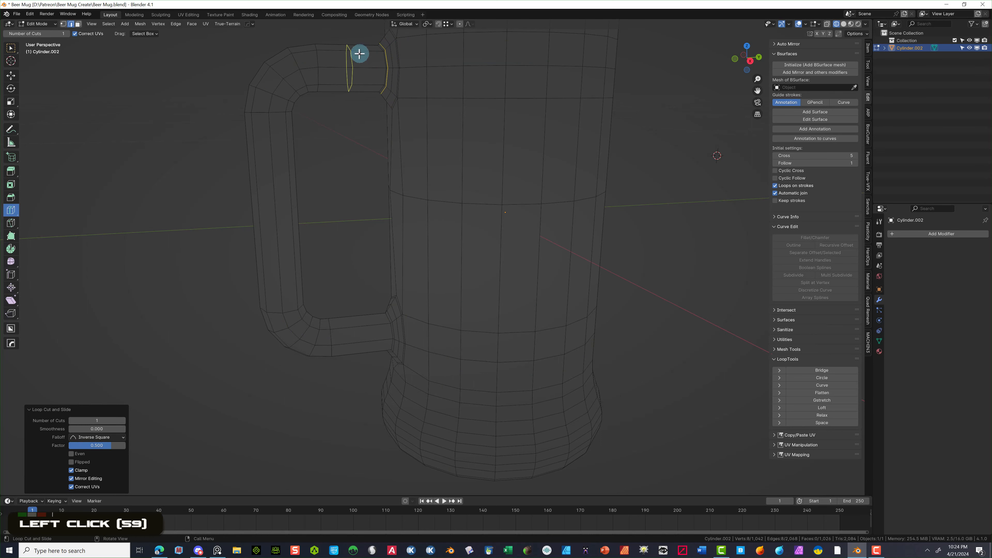
left_click(358, 52)
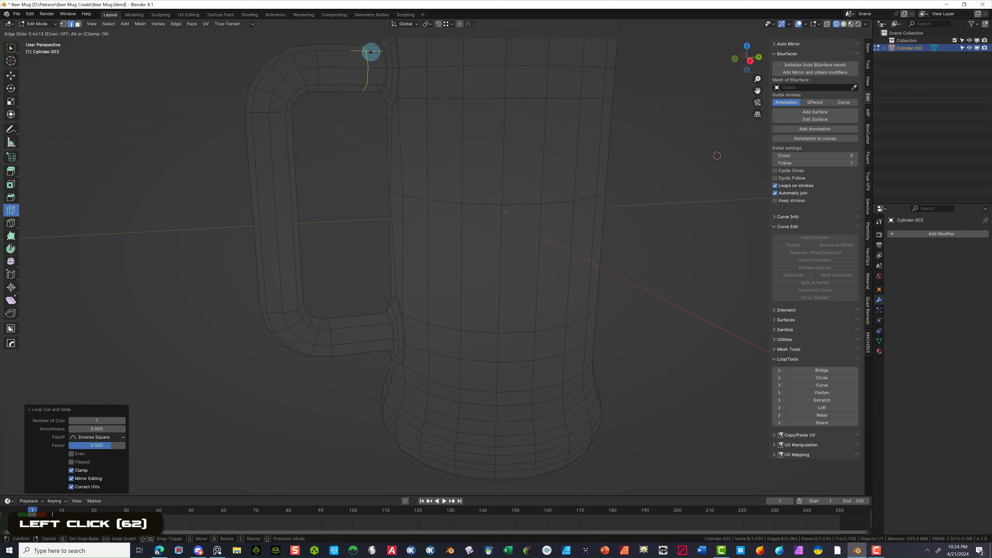
left_click(387, 54)
- Add another loop on the lower handle and one more across the handle's top
left_click(359, 321)
left_click(388, 321)
mouse_move(350, 329)
left_mouse_down()
mouse_move(334, 338)
mouse_move(353, 340)
left_mouse_up()
left_click(352, 340)
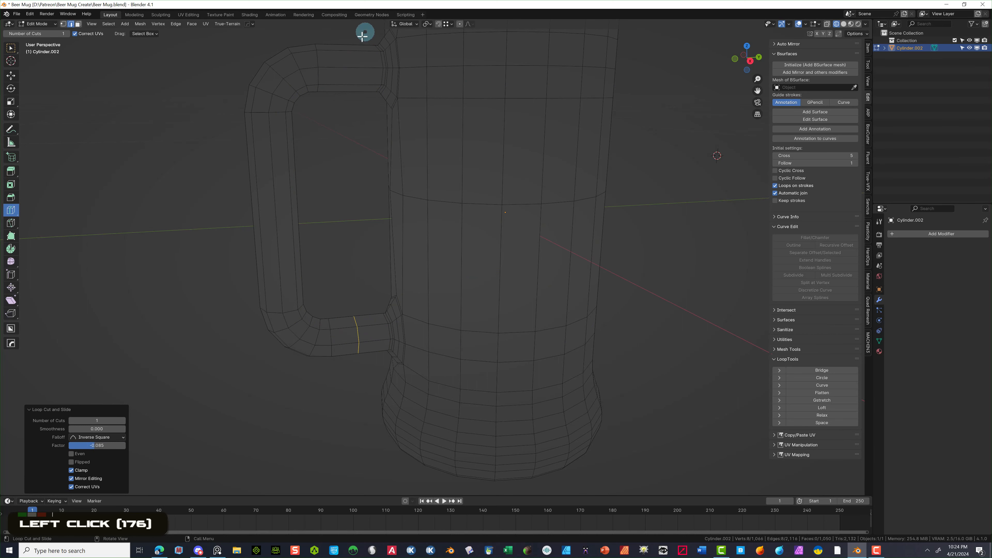
left_click(356, 55)
scroll(636, 325, "down", 3)
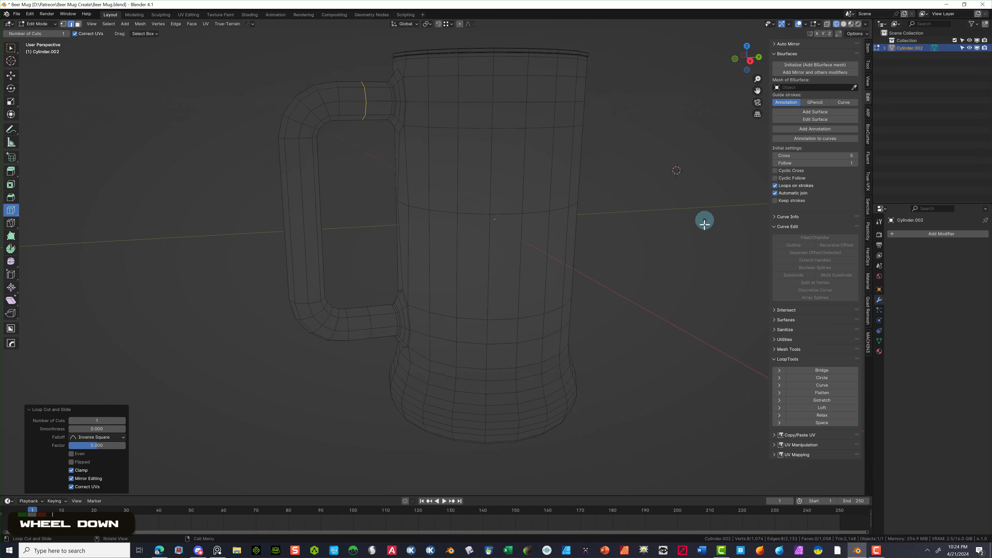
middle_click_drag(704, 221, 612, 255)
- In face select mode, select the mug's top rim face and view it from below
left_click(78, 24)
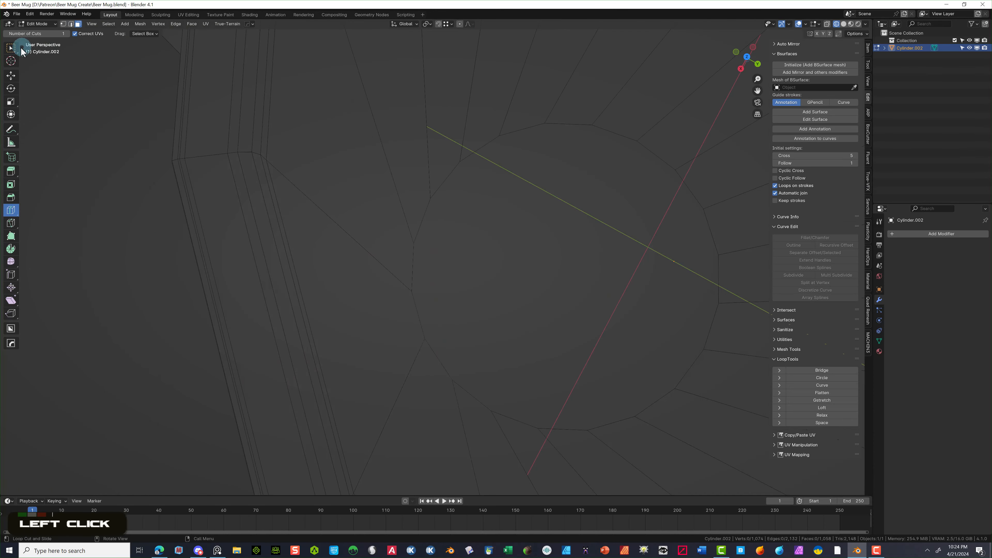
left_click(11, 48)
left_click(655, 210)
scroll(662, 230, "down", 3)
middle_click_drag(662, 230, 555, 249)
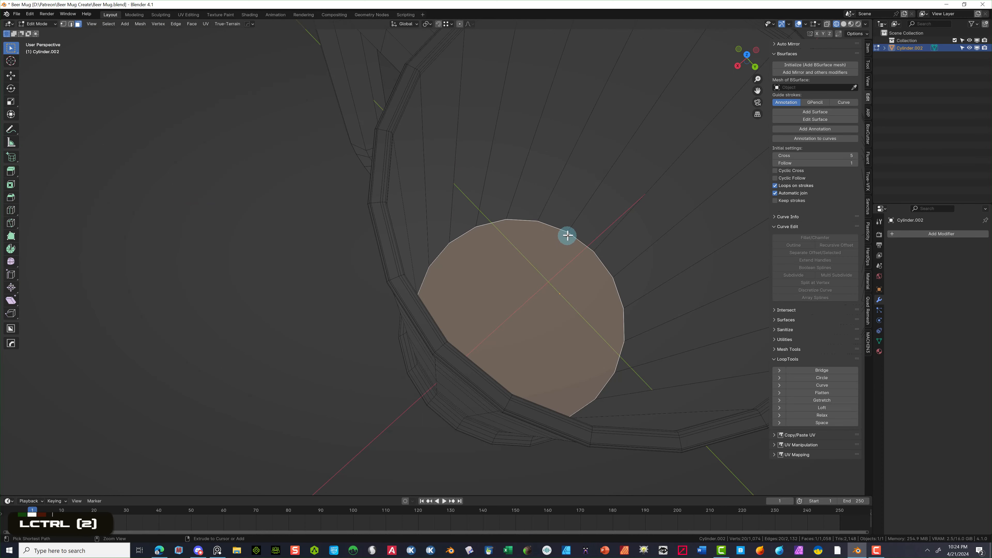
- Bevel the rim loop with 3 segments (0.0301 m width), then deselect the mesh
key("ctrl+b")
scroll(595, 220, "up", 1)
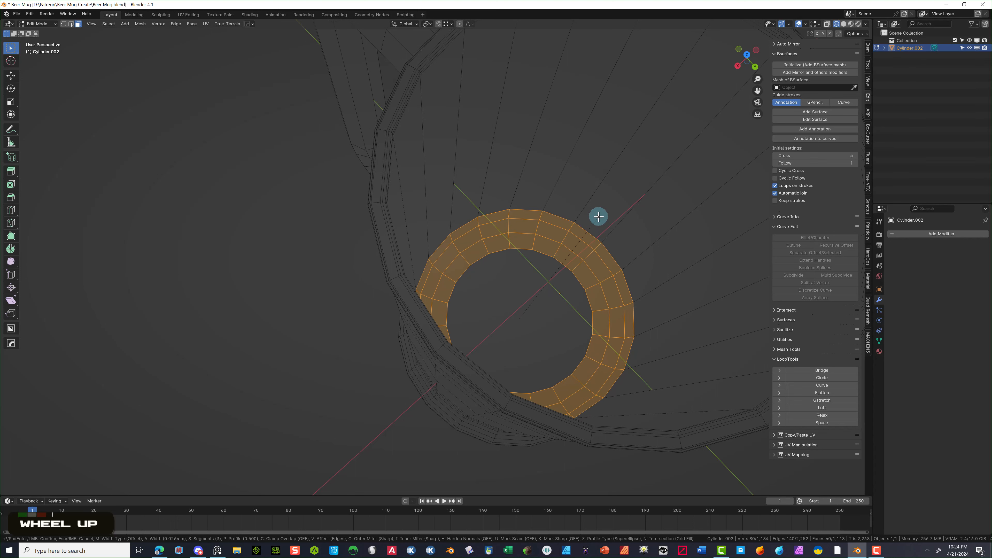
left_click(601, 213)
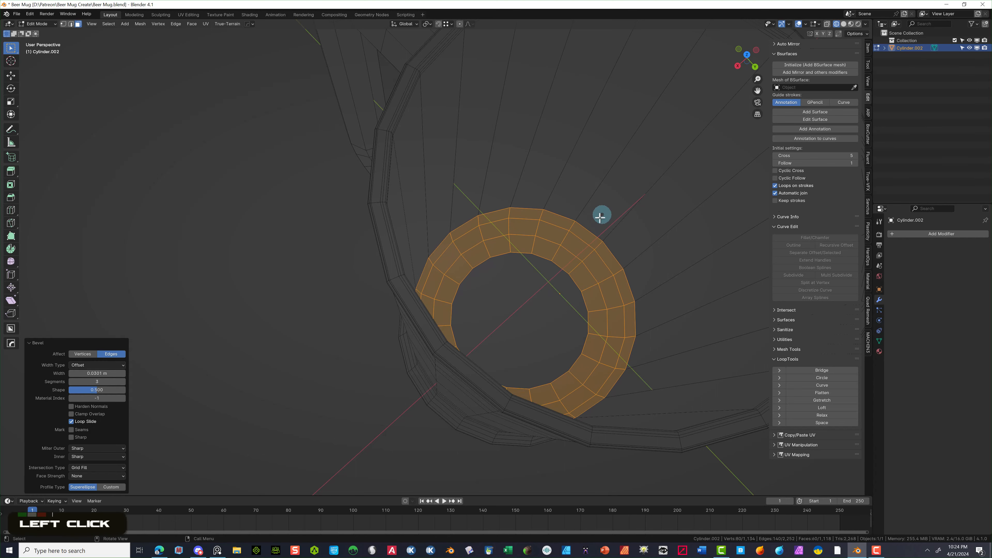
left_click(304, 295)
mouse_move(304, 295)
middle_mouse_down()
mouse_move(431, 222)
mouse_move(478, 215)
middle_mouse_up()
- In the Shading workspace, return to Object Mode and shade the mug smooth
left_click(251, 16)
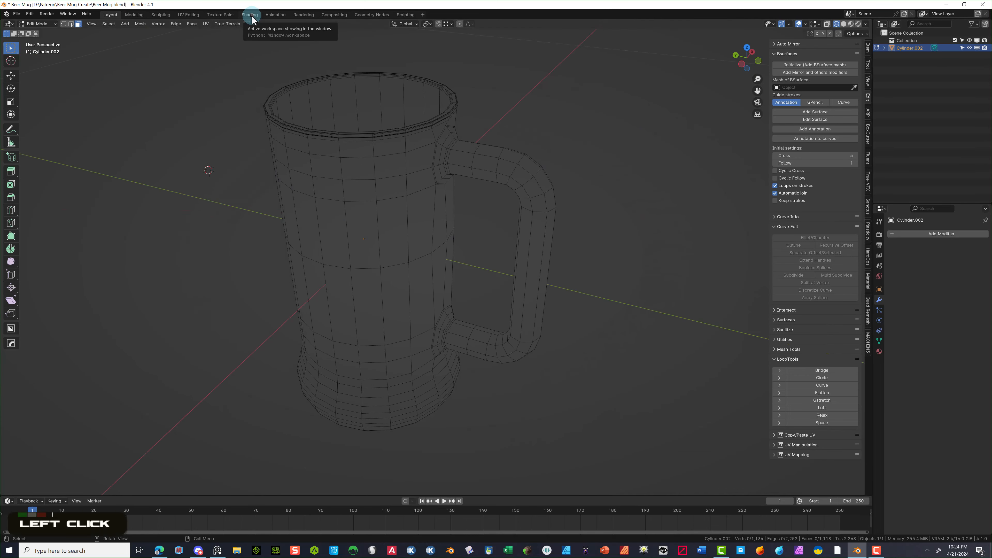
key("Tab")
key("KP_Delete")
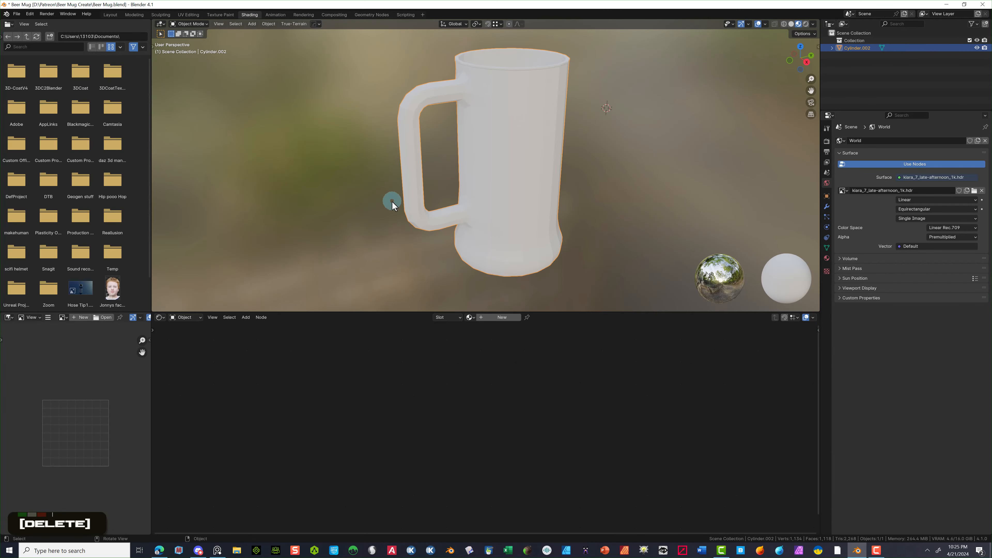
middle_click_drag(637, 90, 543, 87)
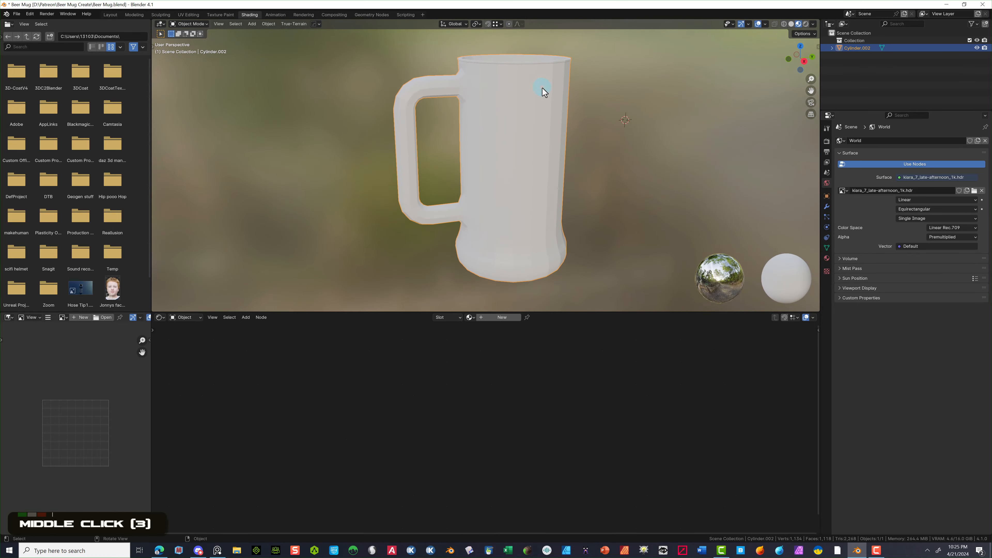
right_click(499, 93)
left_click(496, 93)
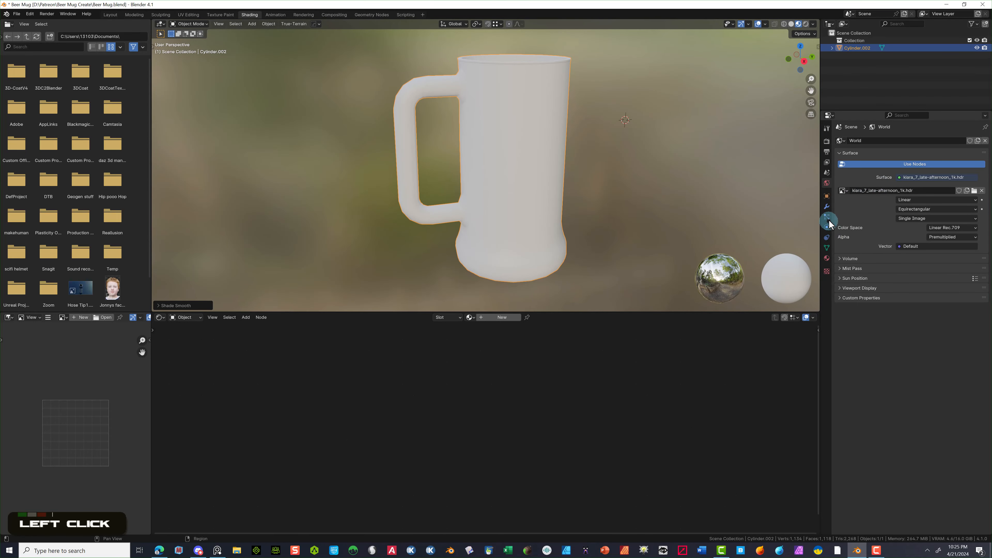
- Add a Subdivision Surface modifier with viewport and render levels 3, and save the file
left_click(826, 207)
left_click(897, 142)
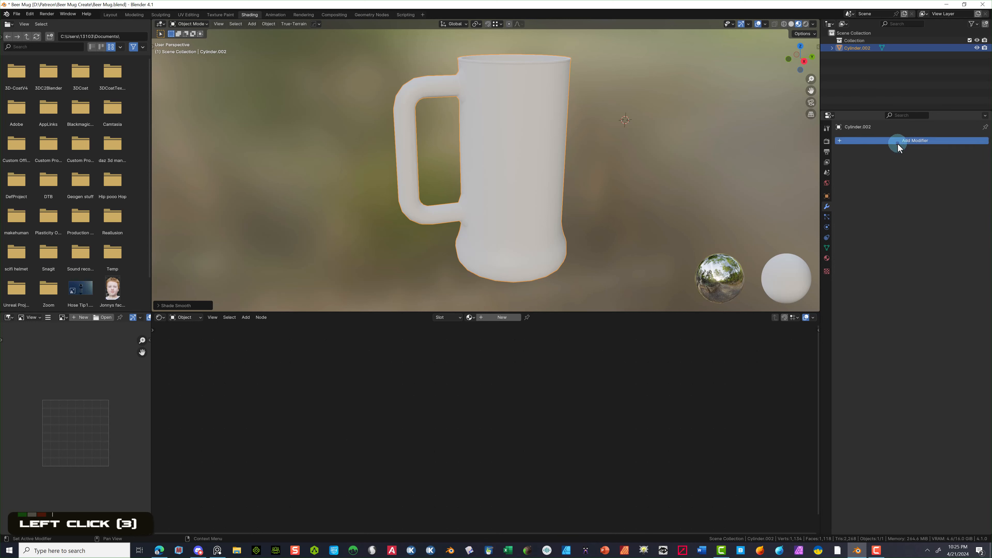
mouse_move(884, 171)
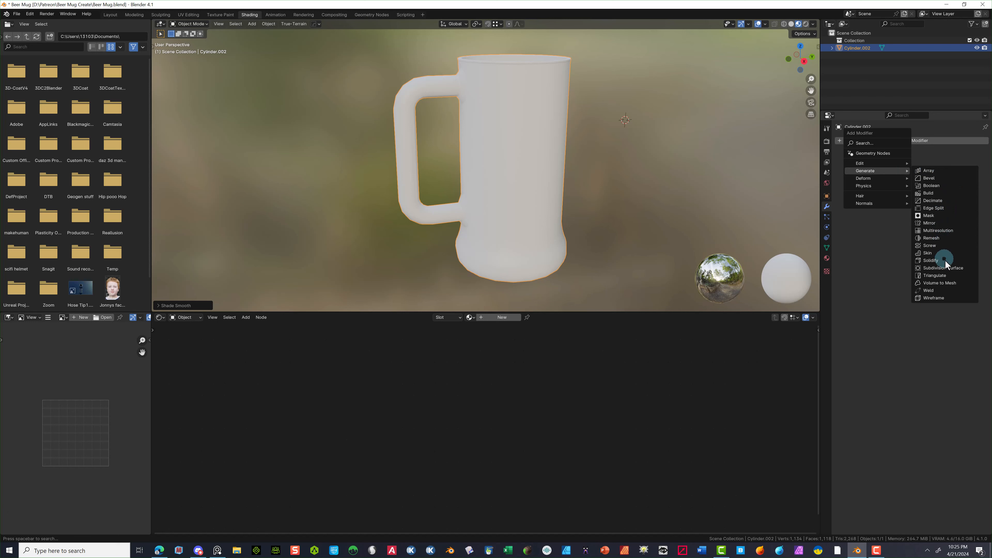
left_click(953, 267)
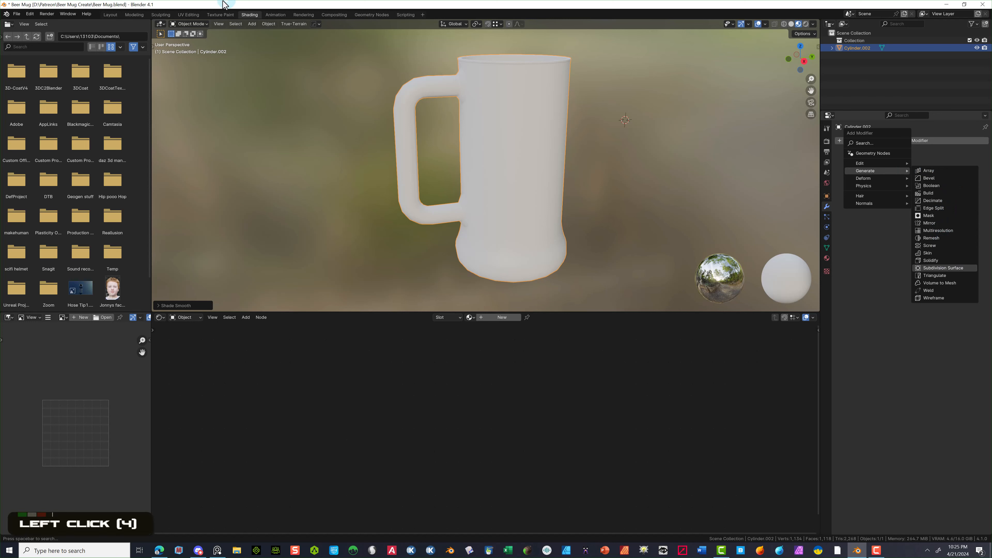
left_click(17, 14)
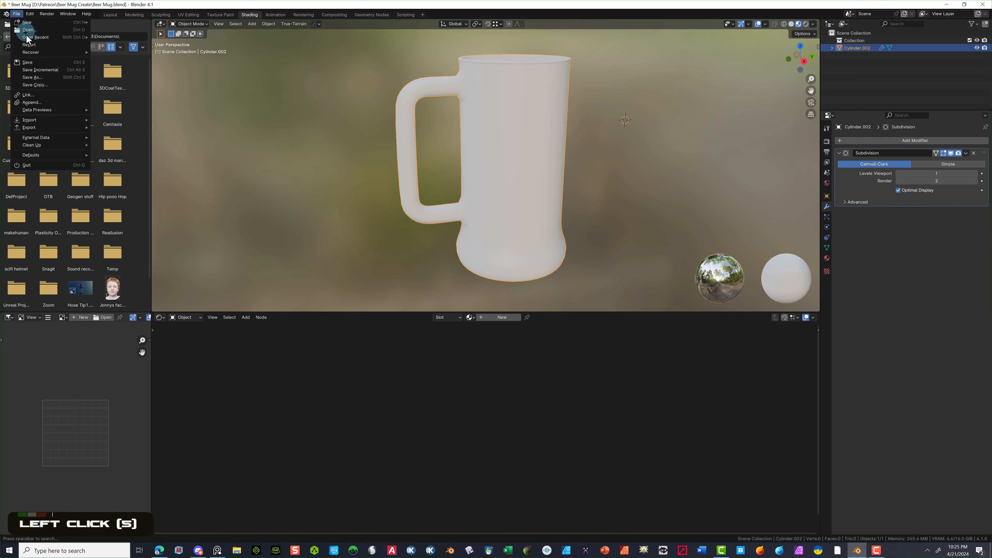
left_click(975, 173)
left_click(975, 173)
left_click(975, 181)
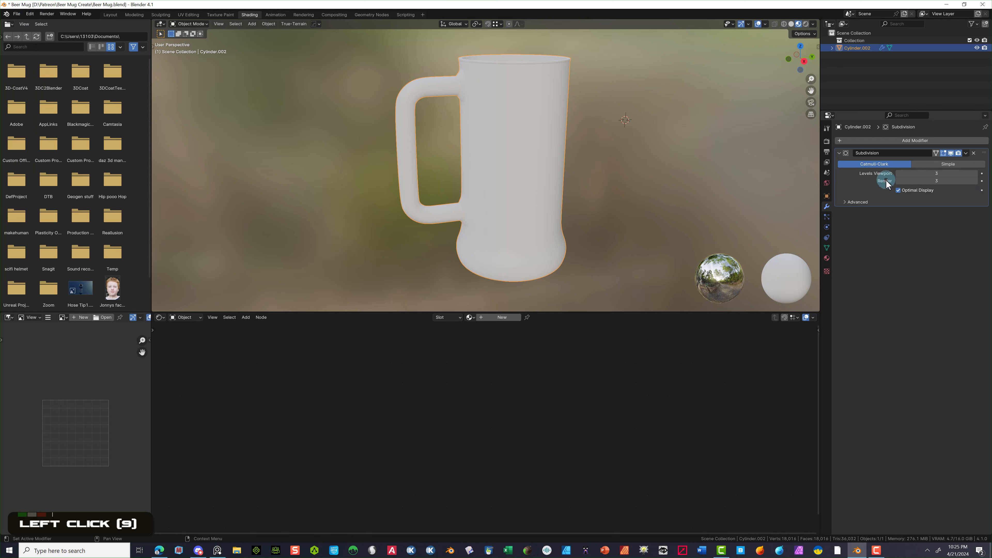
middle_click_drag(561, 51, 559, 47)
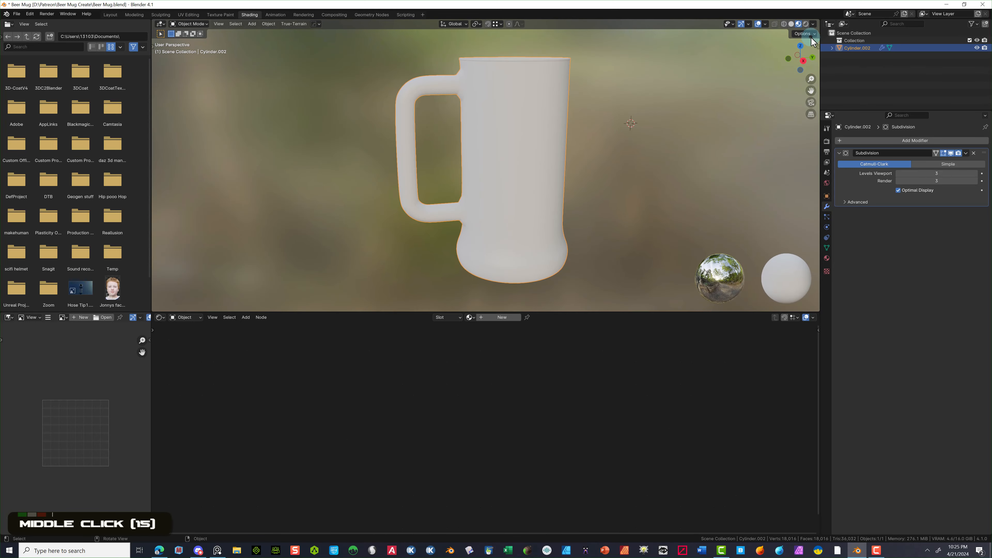
scroll(624, 96, "down", 2)
middle_click_drag(615, 104, 616, 115)
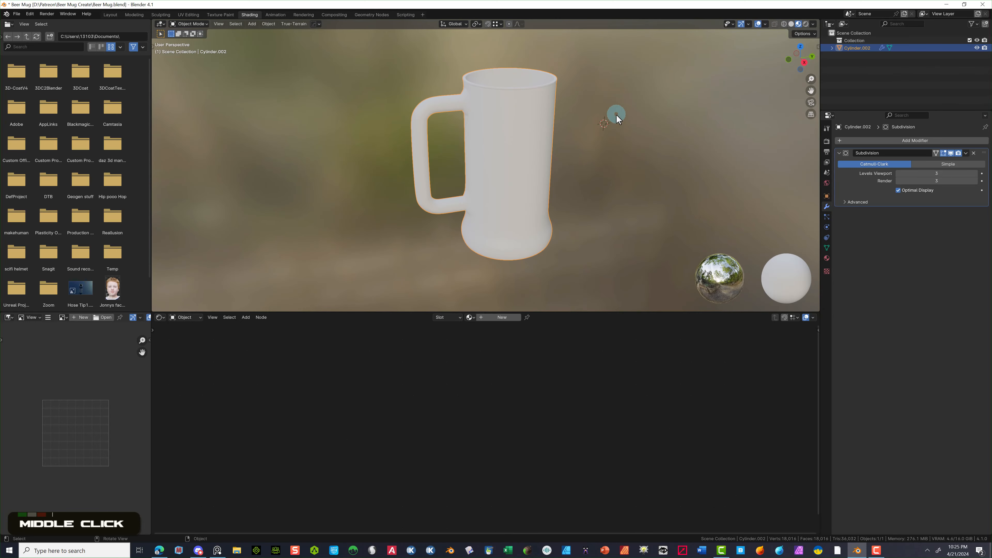
- Give the mug a new Principled BSDF material with Transmission Weight 1.000 and Roughness 0.023
left_click(484, 317)
scroll(500, 401, "down", 3)
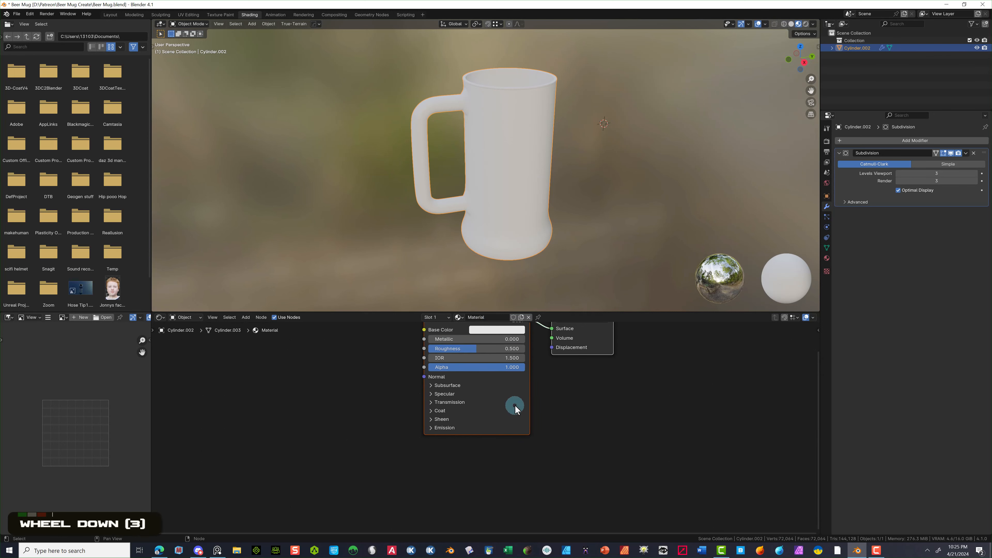
middle_click_drag(514, 405, 487, 445)
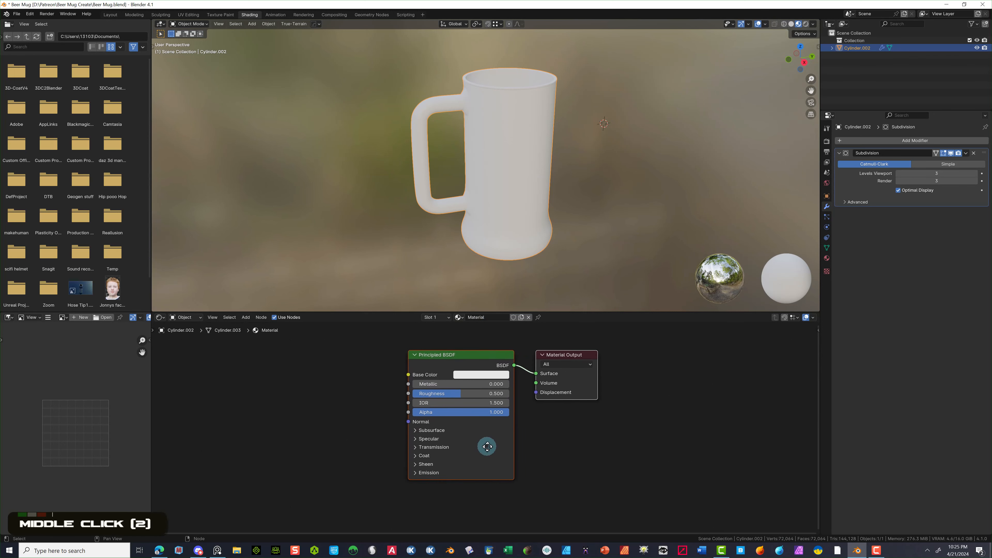
left_click(415, 447)
left_click(425, 459)
left_click_drag(425, 459, 587, 459)
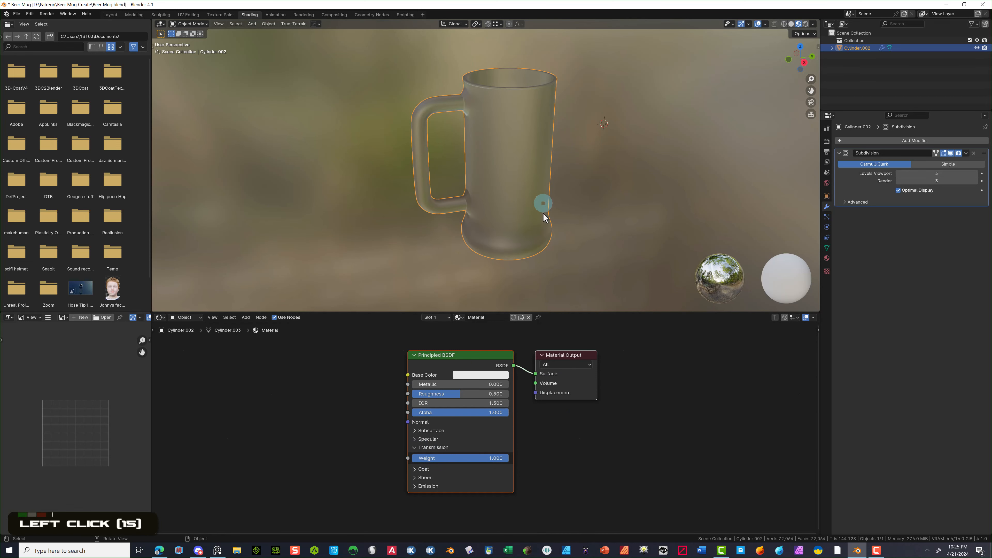
left_click_drag(458, 394, 419, 394)
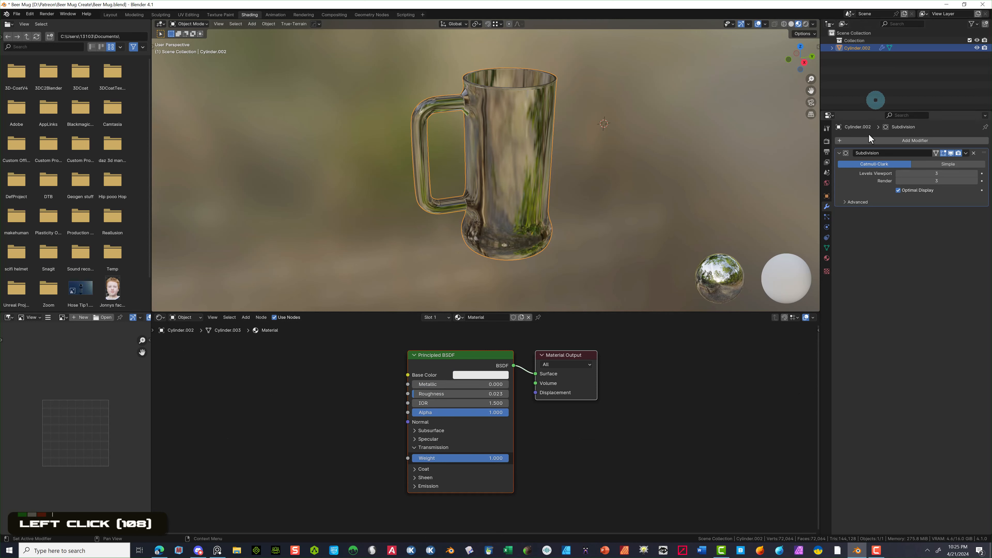
- Switch the render engine to Cycles and check the GPU Compute device option
left_click(826, 144)
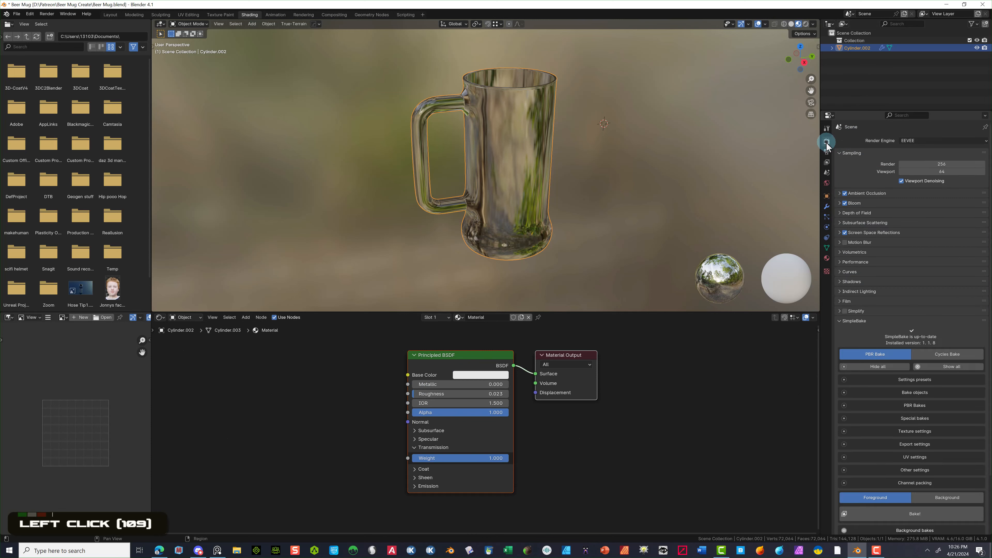
left_click(914, 141)
left_click(926, 165)
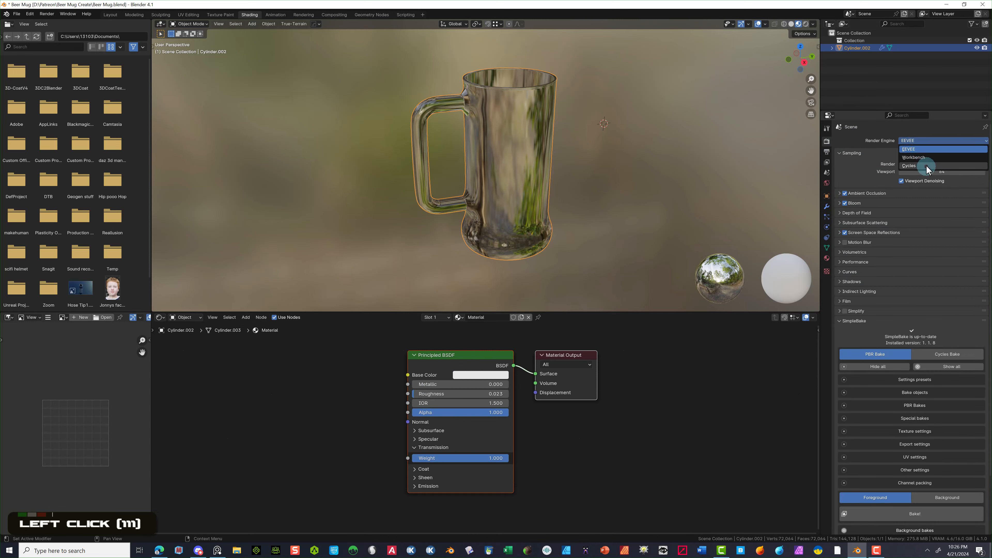
left_click(927, 160)
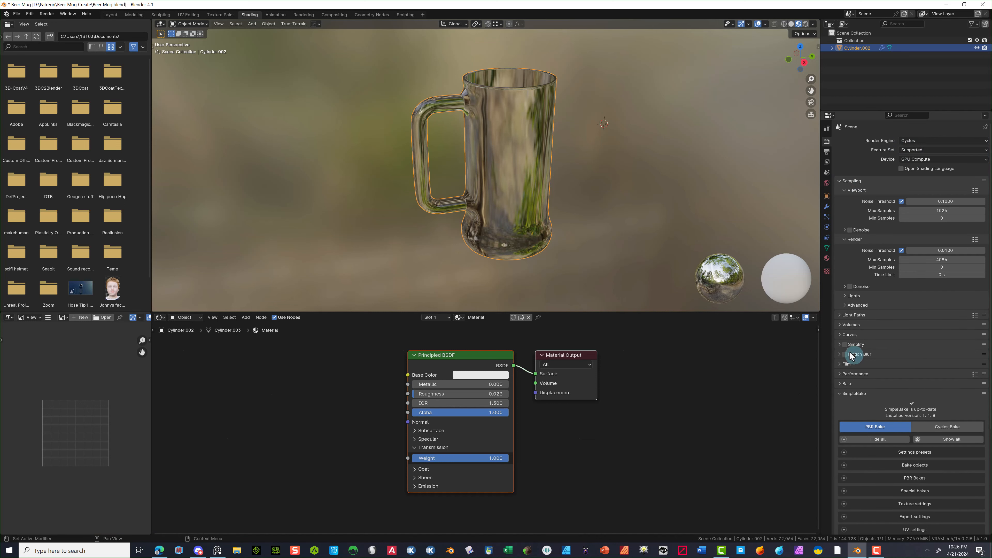
- Enable render denoising, 1500 max samples and transparent film, and preview in rendered shading
left_click(844, 288)
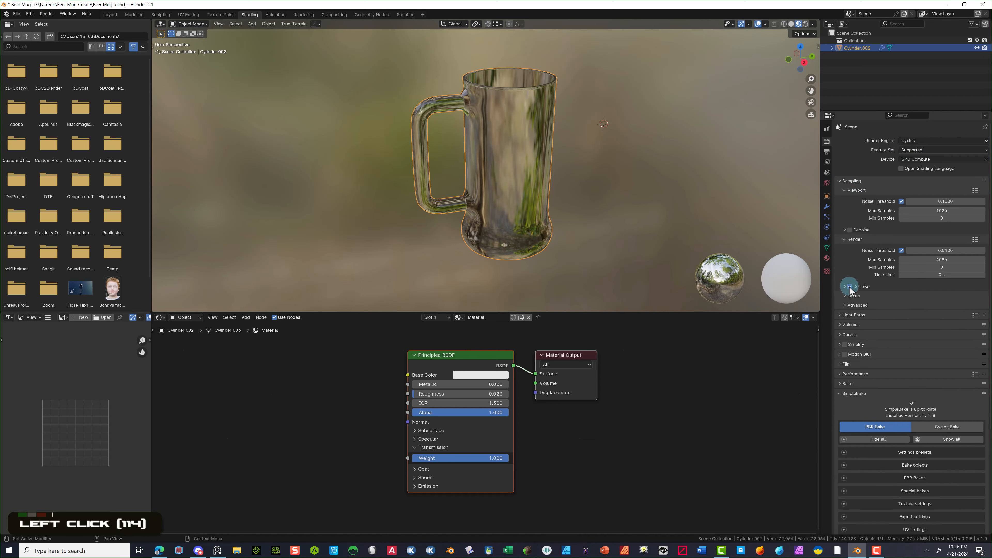
left_click(932, 259)
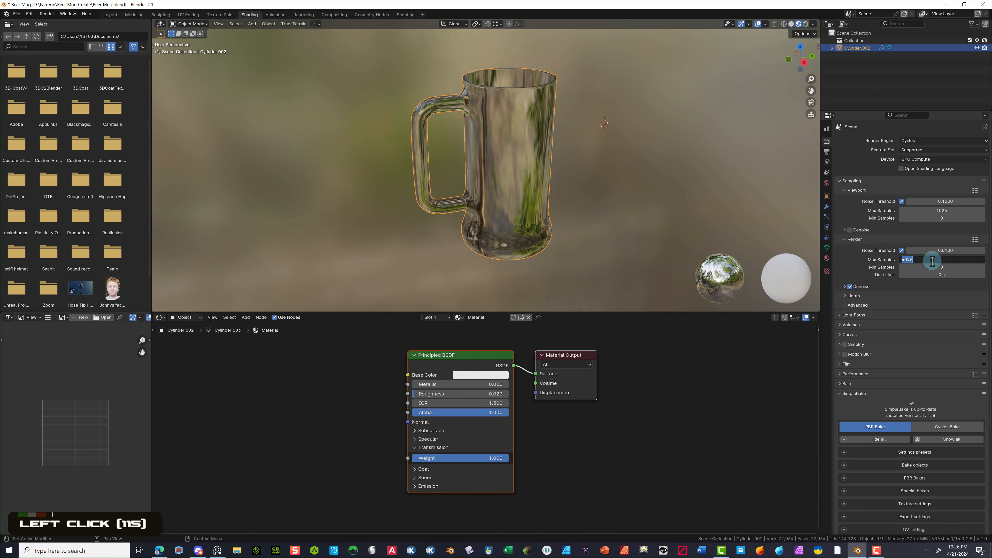
type("1500")
key("Return")
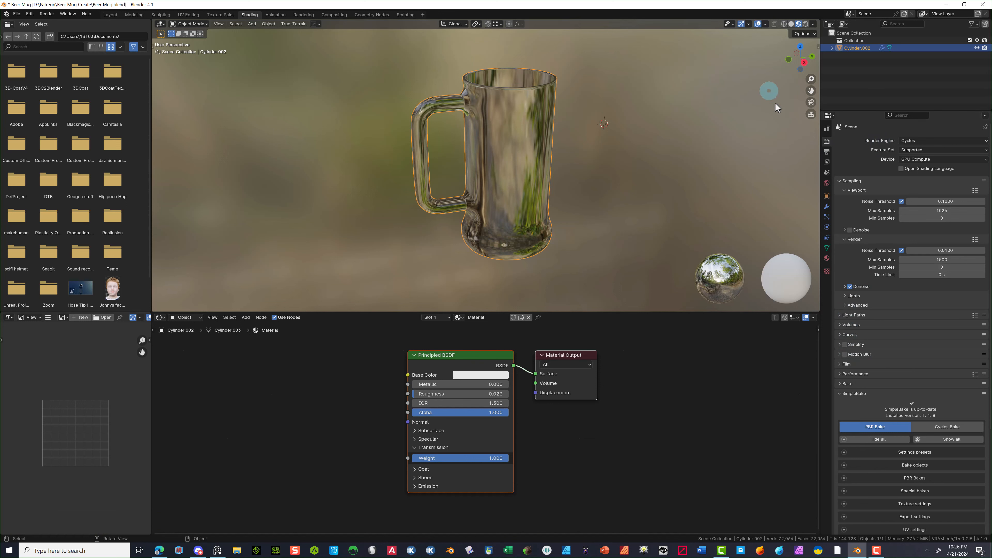
left_click(839, 364)
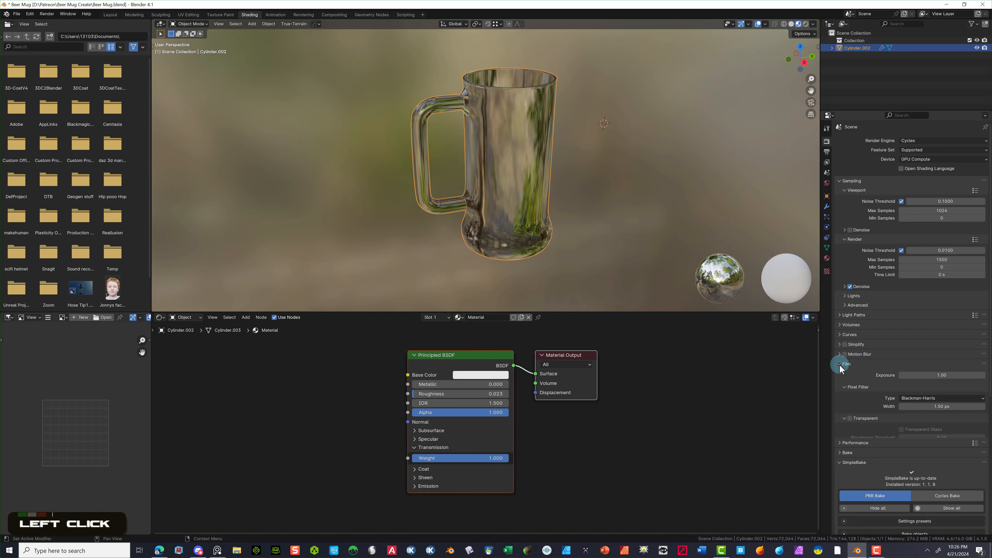
left_click(849, 419)
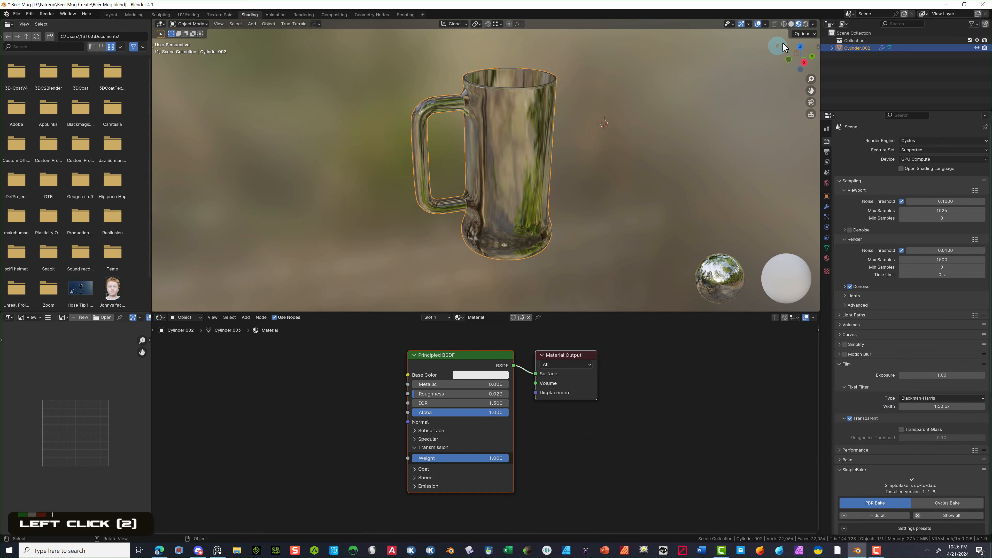
left_click(805, 24)
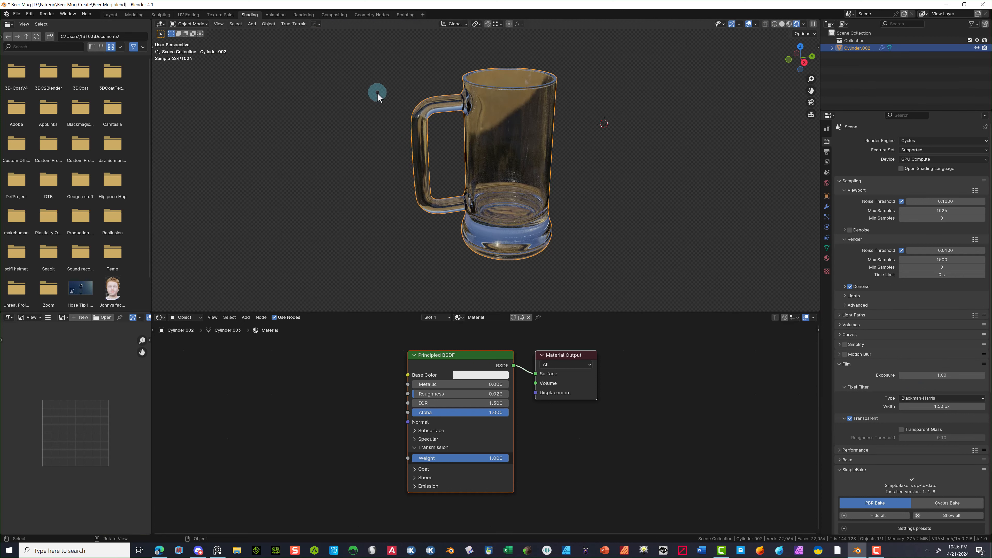
- Add a ground plane and move it along Z
left_click(253, 24)
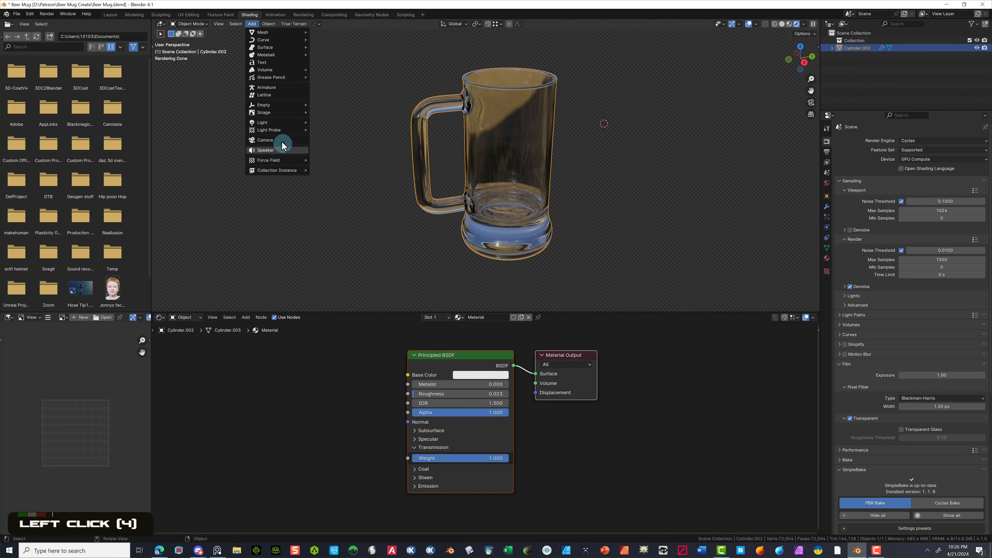
mouse_move(275, 34)
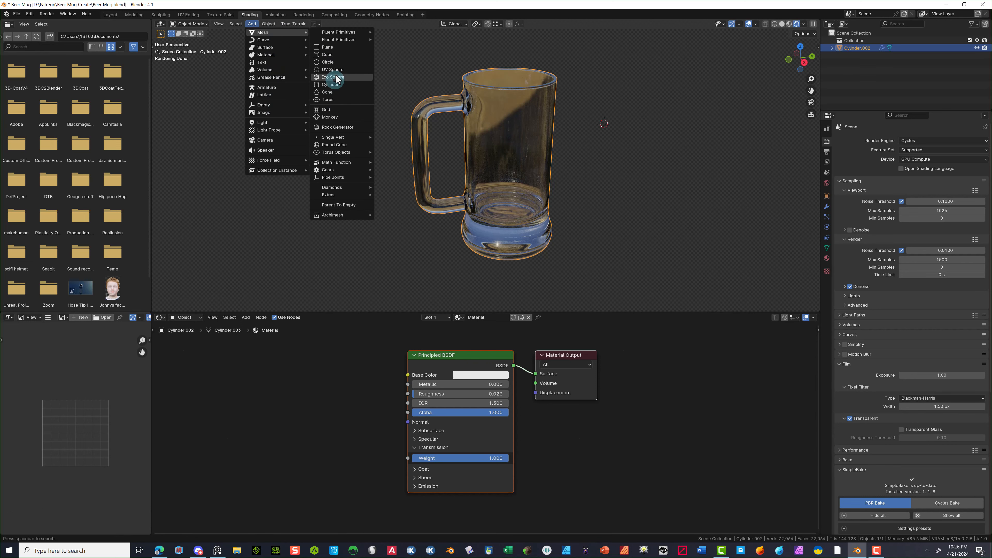
left_click(328, 47)
key("s")
key("Return")
key("g")
key("y")
key("z")
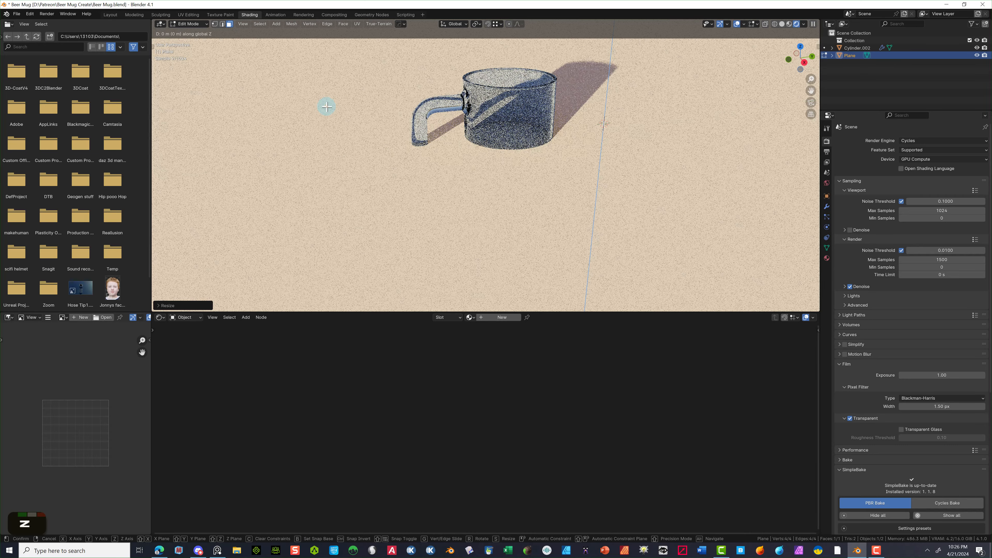
left_click(332, 208)
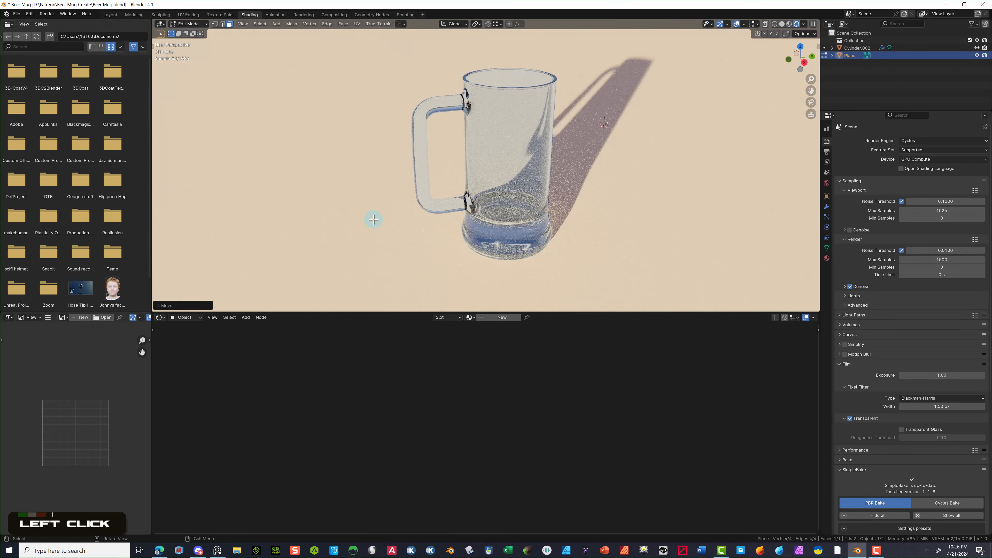
- From a side orthographic view, raise the ground plane along Z to the mug's base
left_click(804, 62)
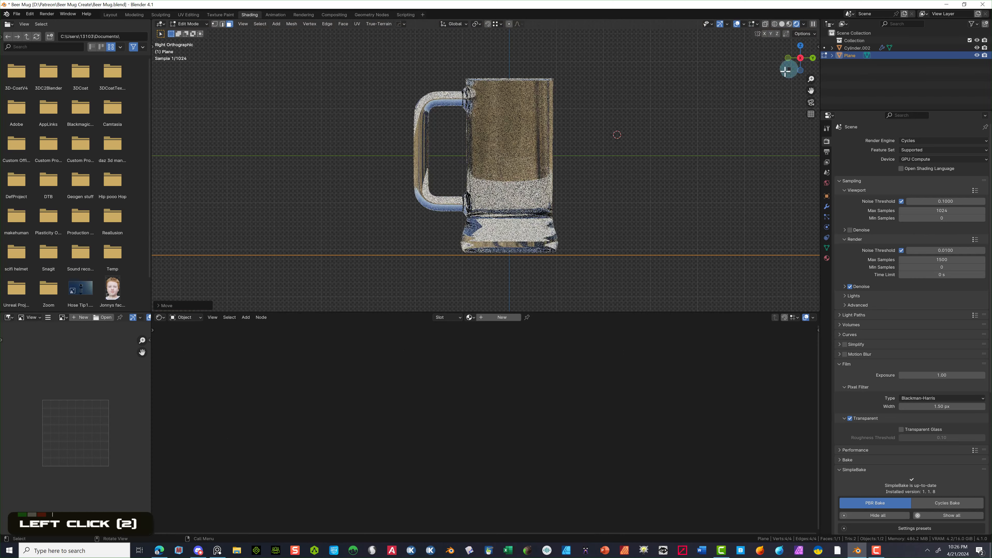
scroll(541, 260, "up", 3)
scroll(541, 261, "down", 2)
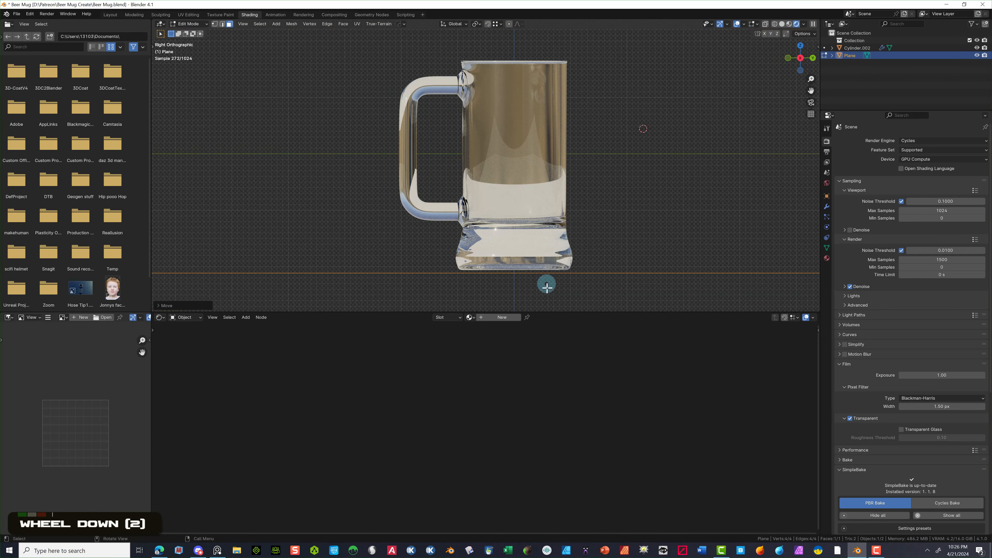
key("g")
key("z")
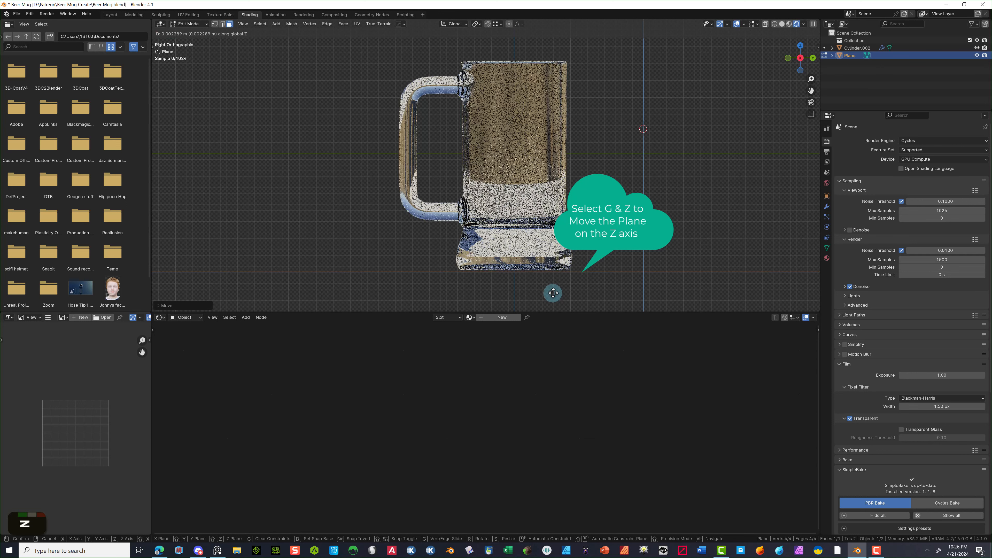
left_click(554, 289)
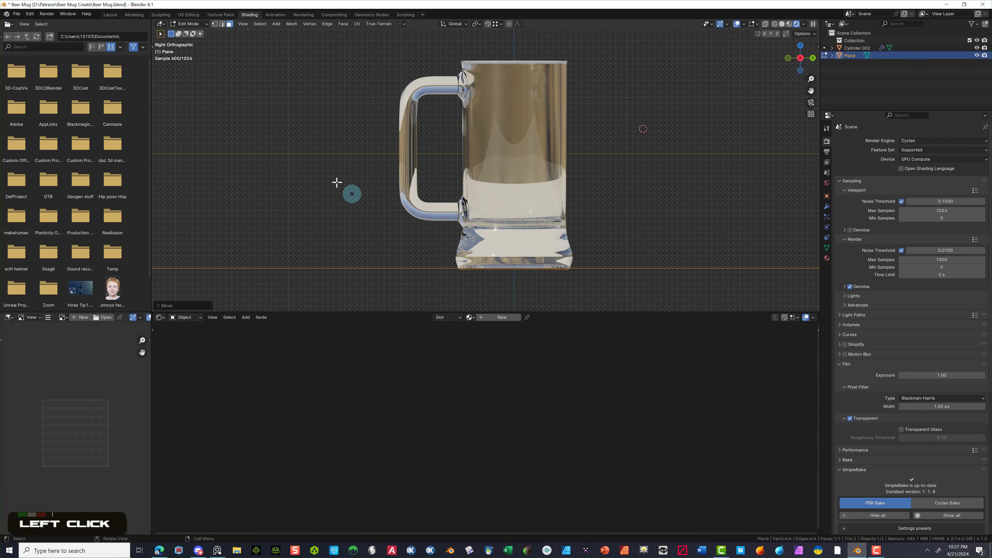
middle_click_drag(315, 101, 354, 133)
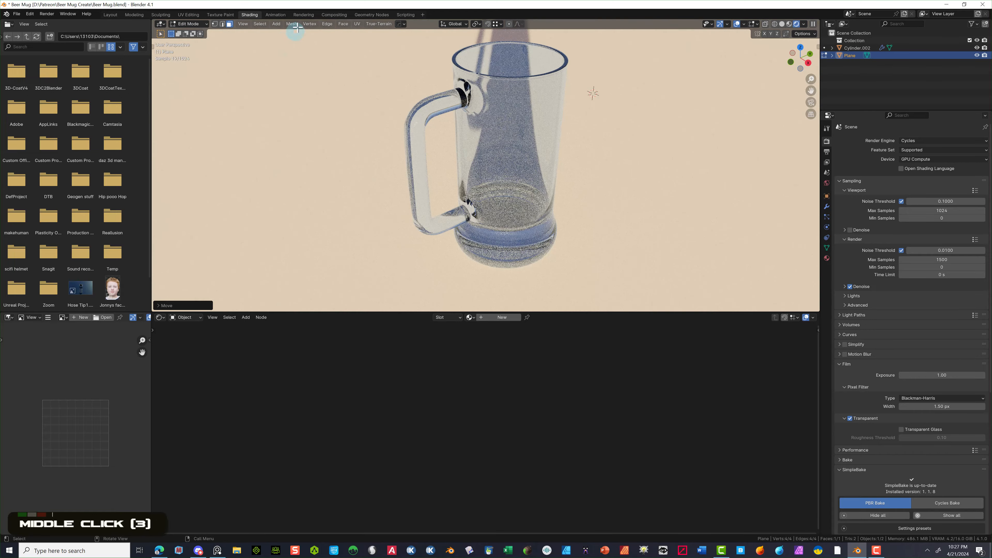
- Give the ground plane a new light blue material with Roughness 0.343
left_click(168, 17)
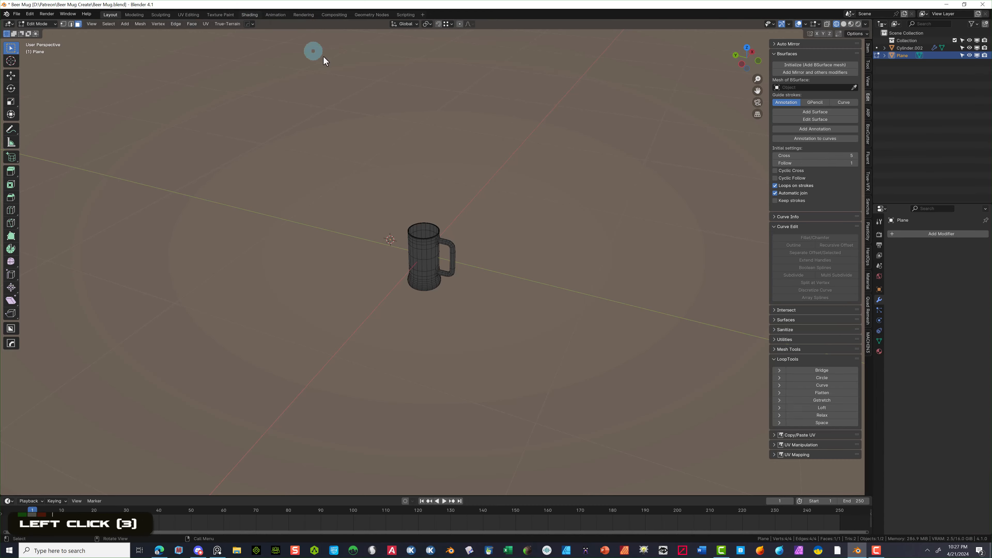
left_click(246, 15)
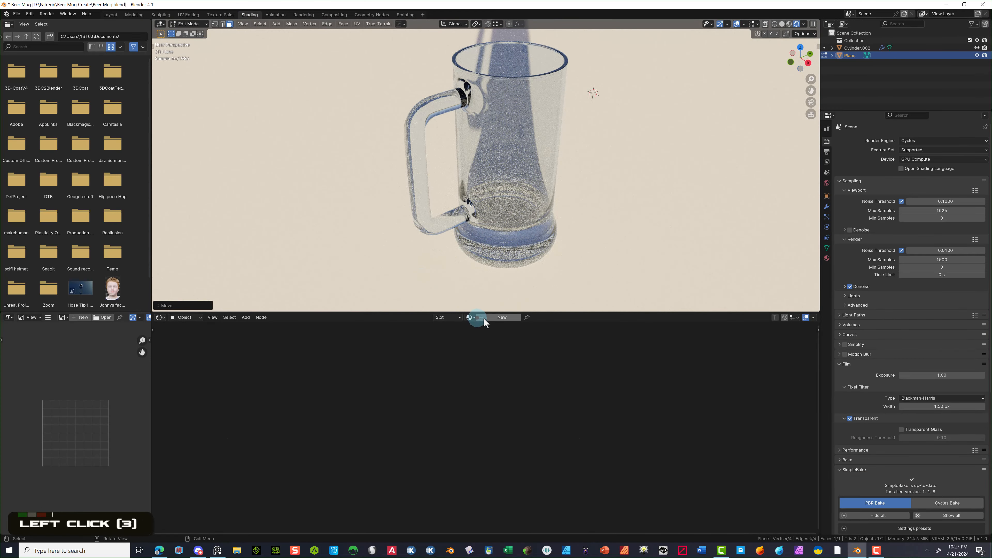
left_click(493, 317)
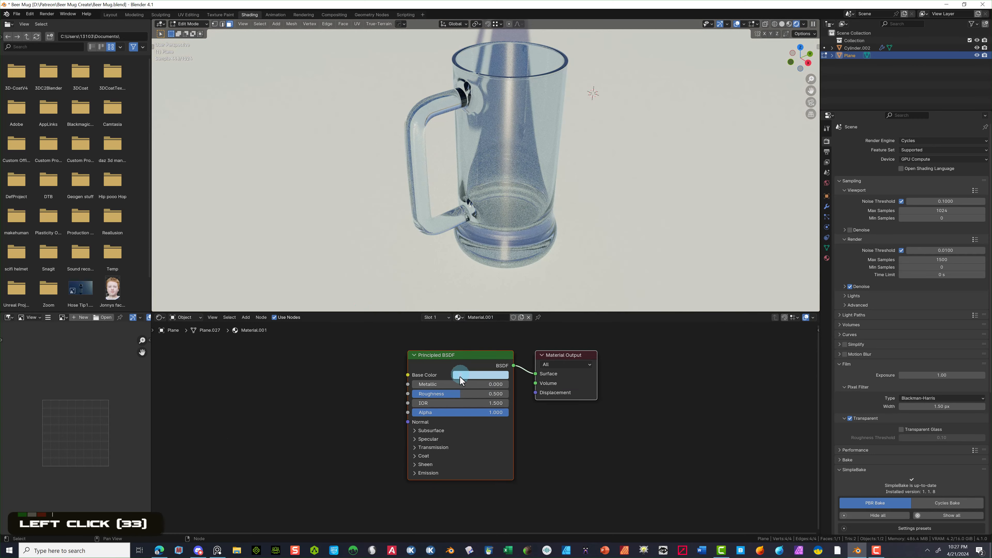
left_click(453, 397)
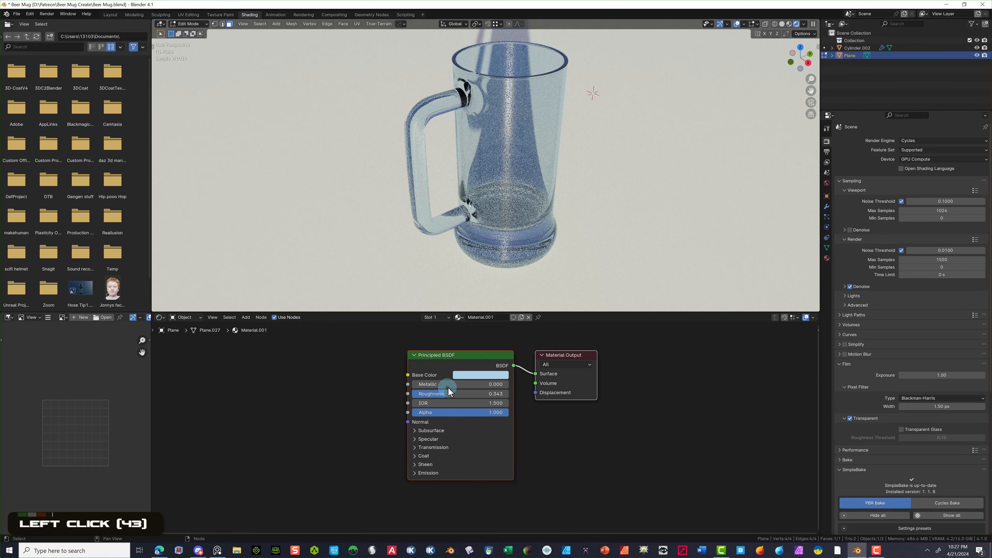
left_click_drag(450, 384, 596, 384)
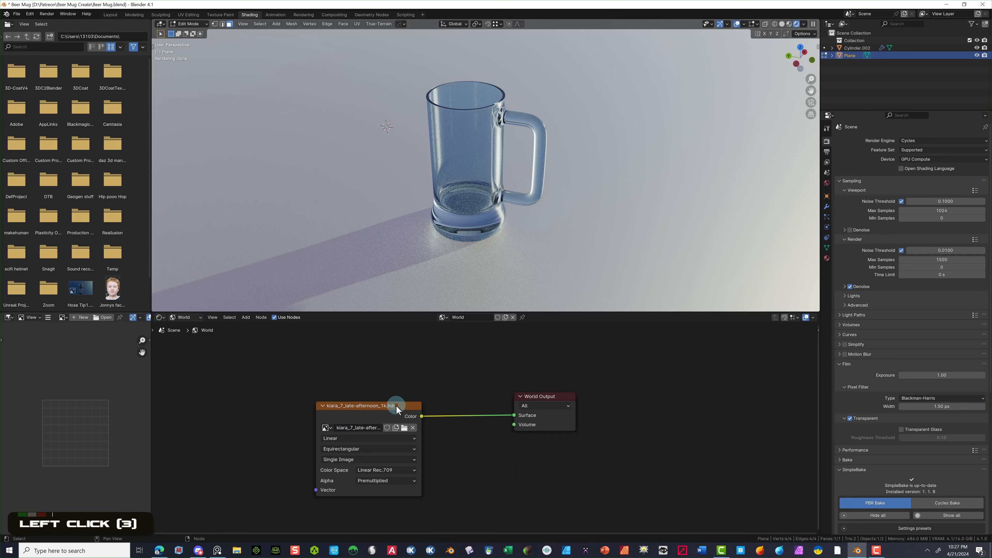
- Load studio_small_07_4k.exr into the world's Environment Texture node
left_click(395, 406)
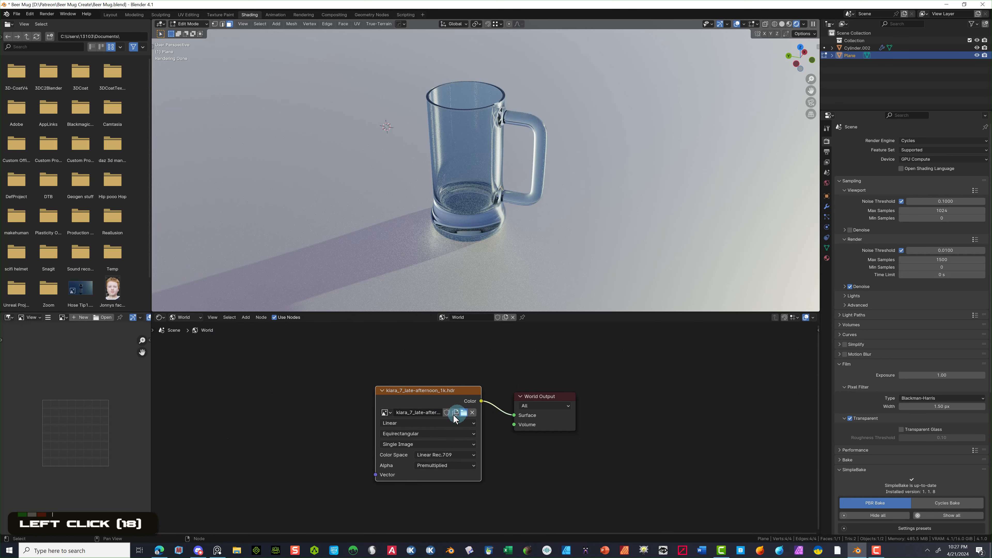
left_click(464, 412)
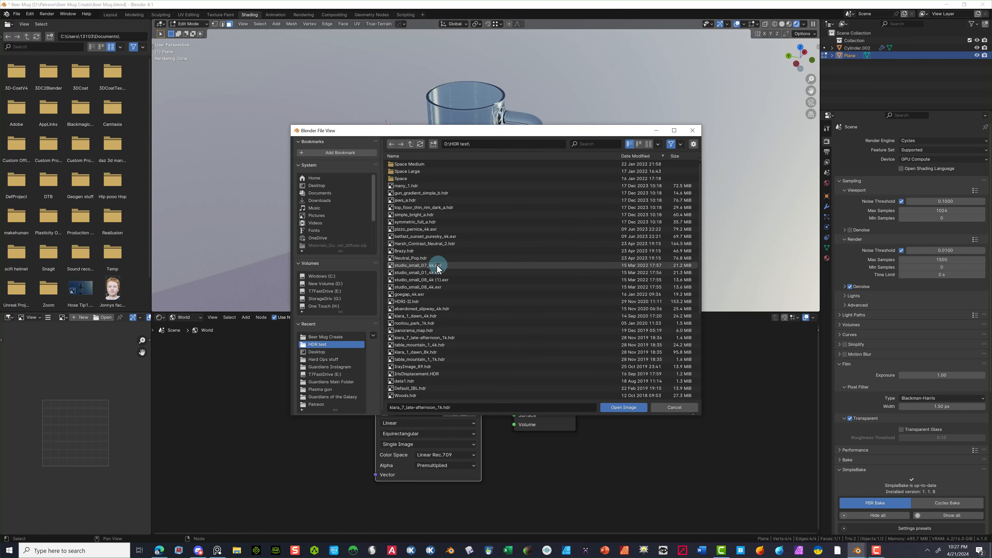
left_click(438, 266)
left_click(613, 407)
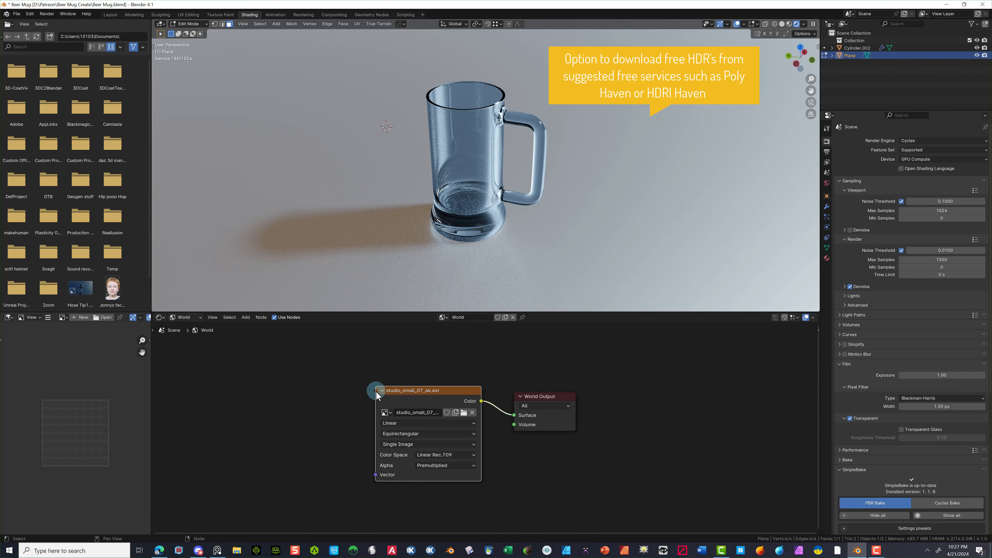
- Add Texture Coordinate and Mapping nodes with Ctrl+T and rotate the HDRI to Z -51.2°
left_click(403, 392)
key("ctrl+t")
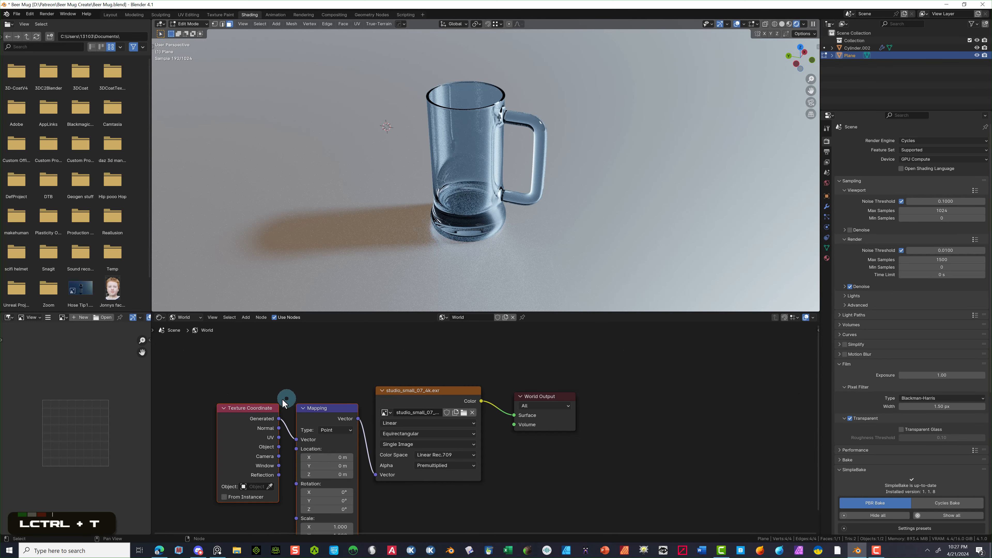
left_click_drag(314, 509, 198, 215)
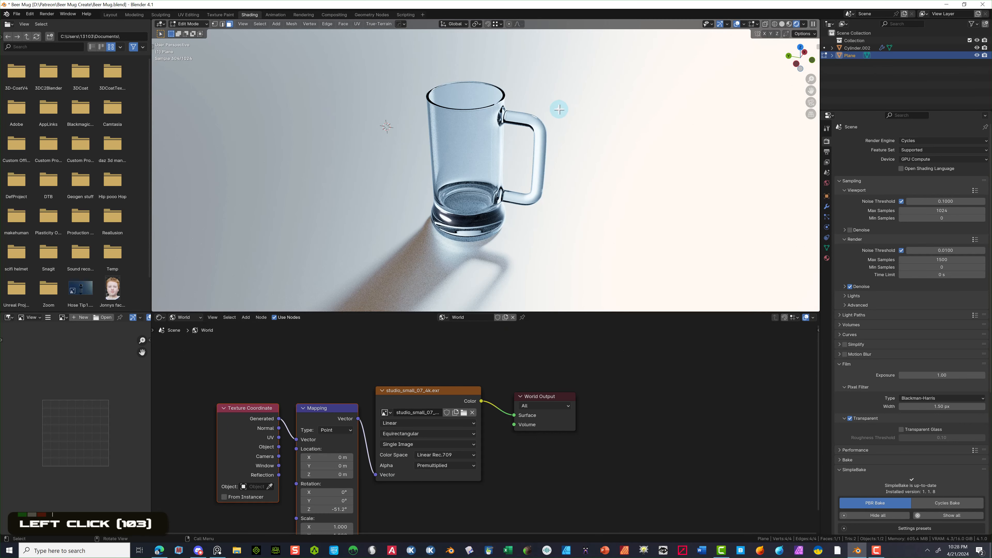
scroll(560, 106, "down", 2)
left_click(276, 23)
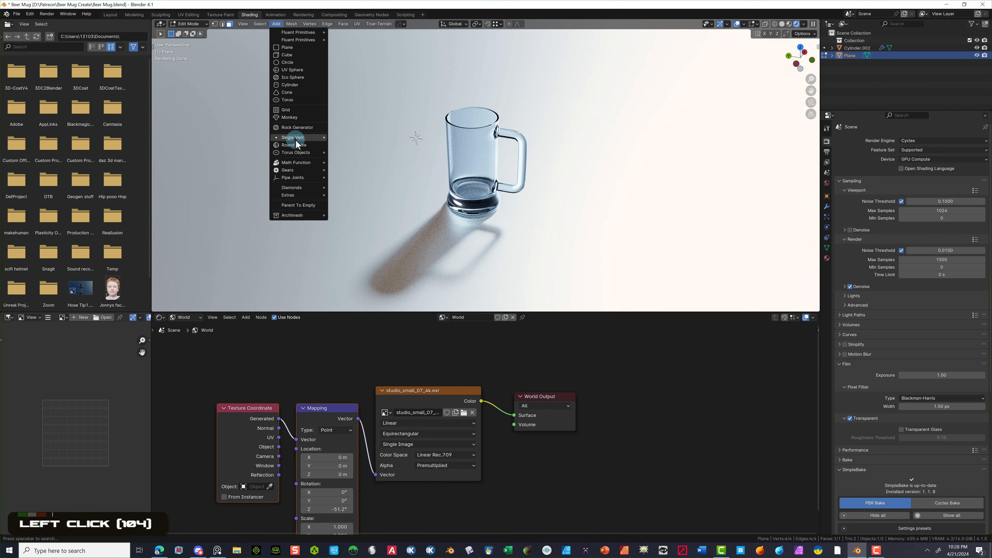
left_click(297, 58)
- Add an area light to the scene in the Layout workspace
left_click(110, 16)
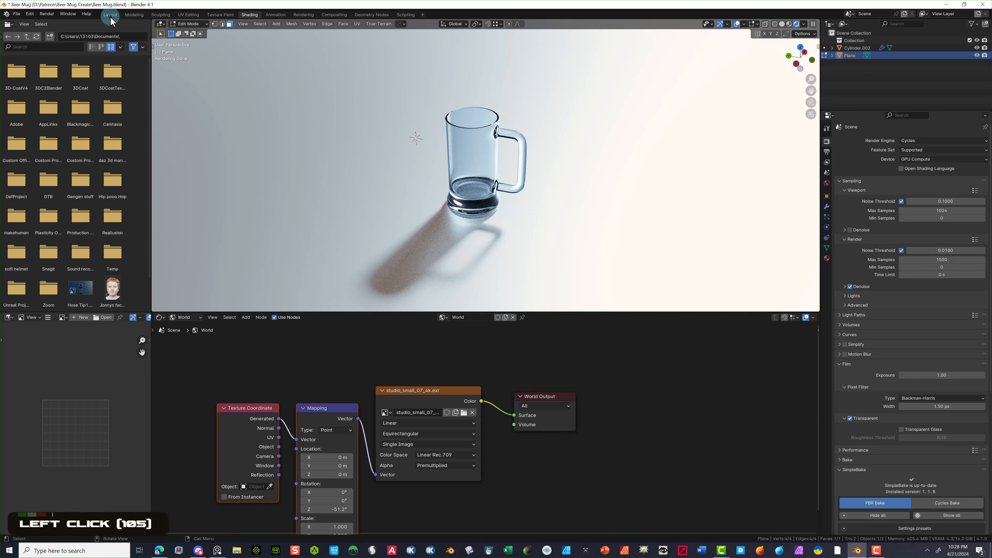
left_click(100, 24)
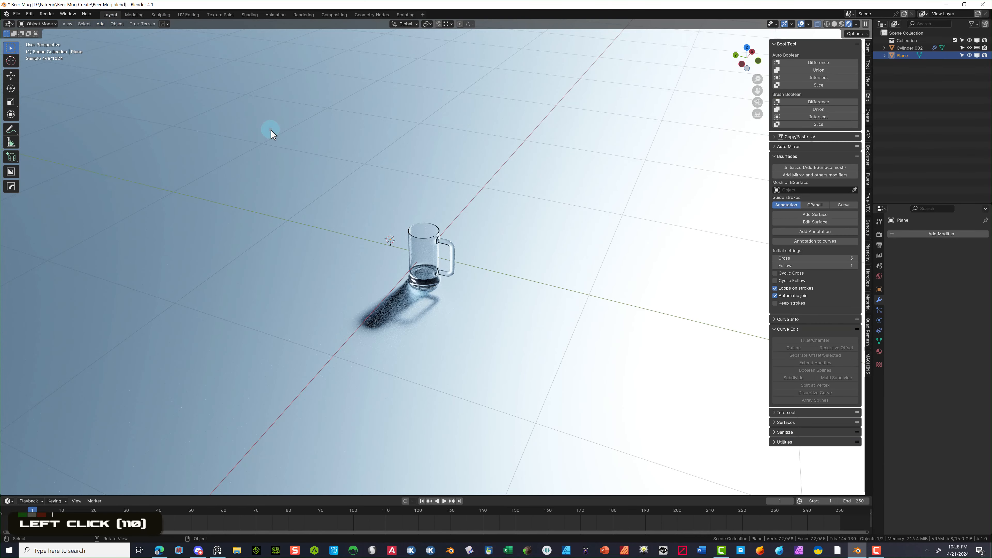
left_click(100, 24)
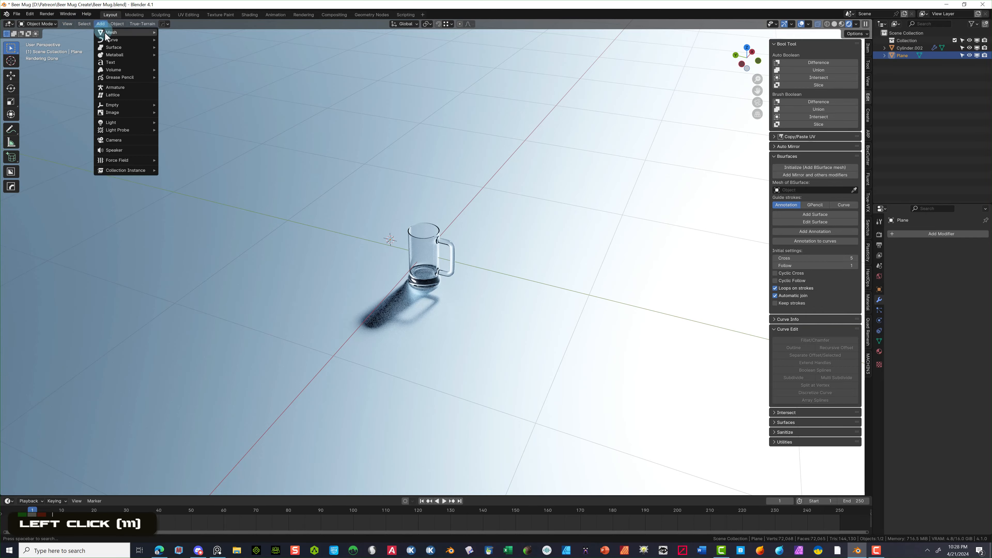
mouse_move(123, 124)
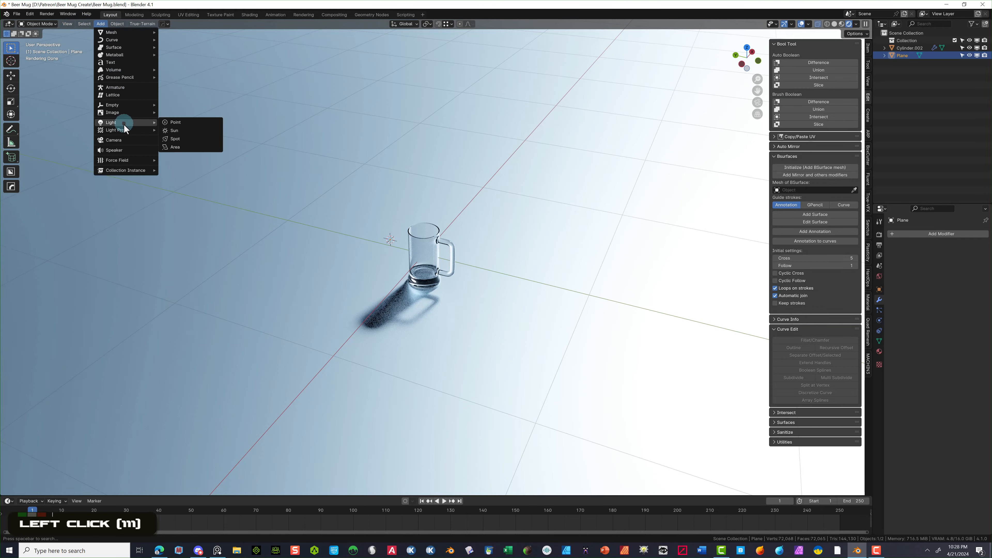
left_click(197, 145)
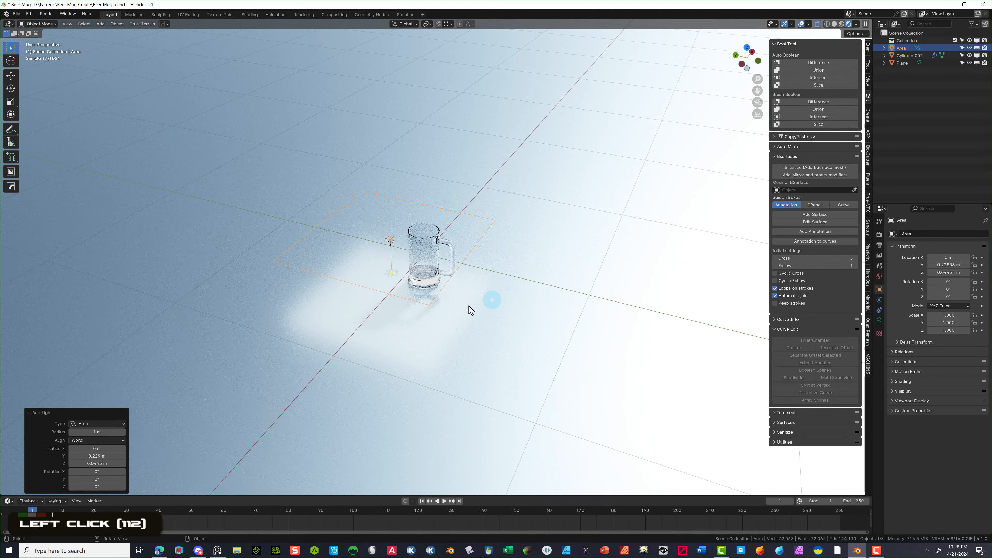
- Raise the area light about 1.67 m above the mug and shift it along X
key("g")
key("z")
left_click(492, 24)
scroll(481, 120, "down", 6)
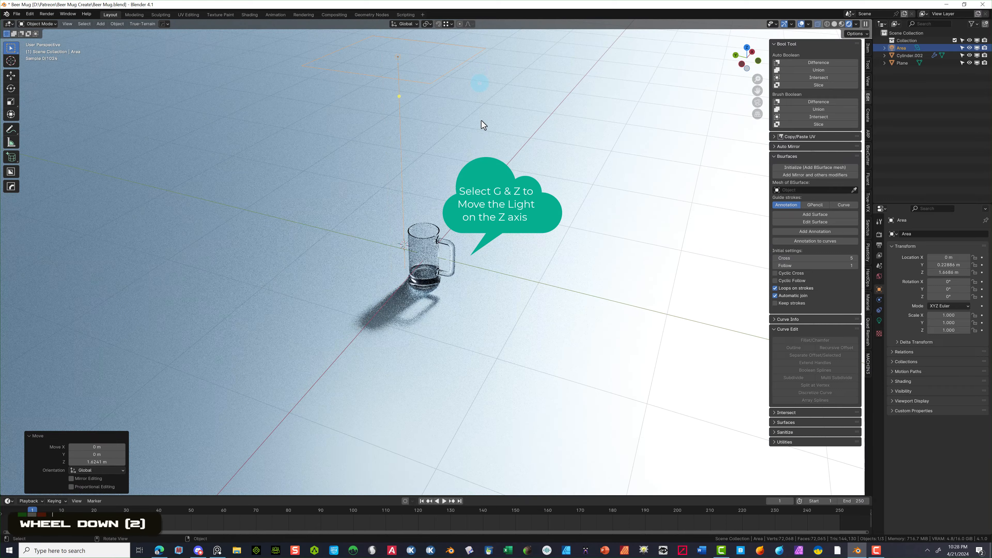
key("g")
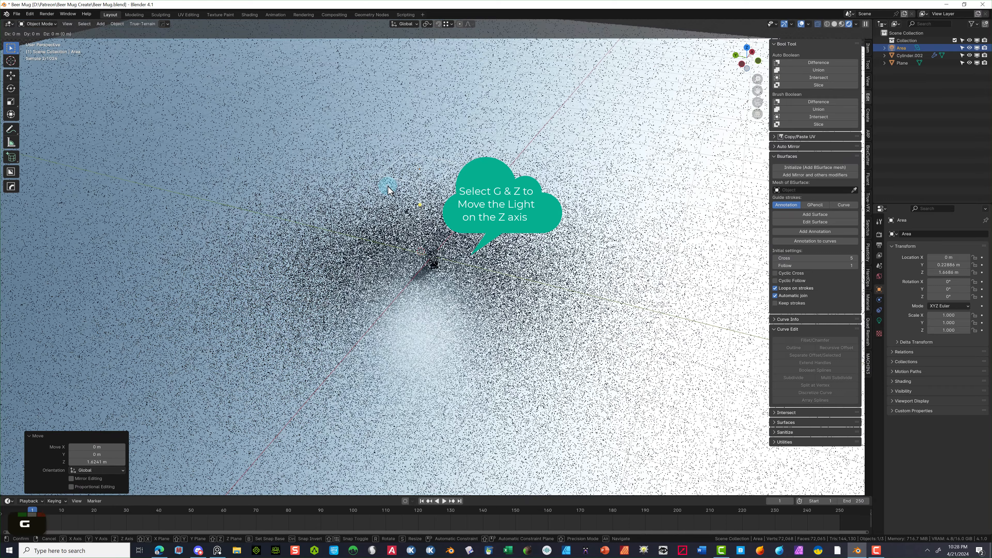
key("z")
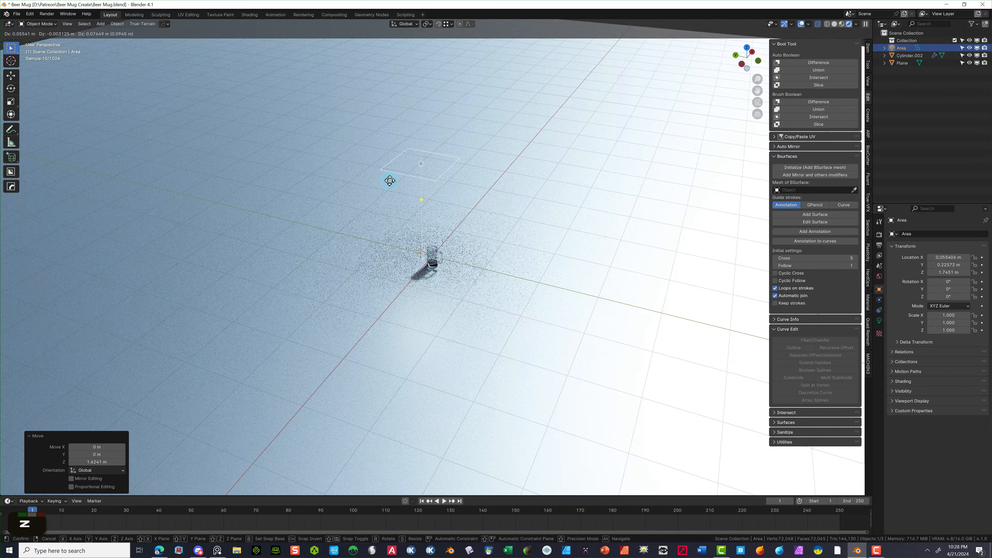
key("x")
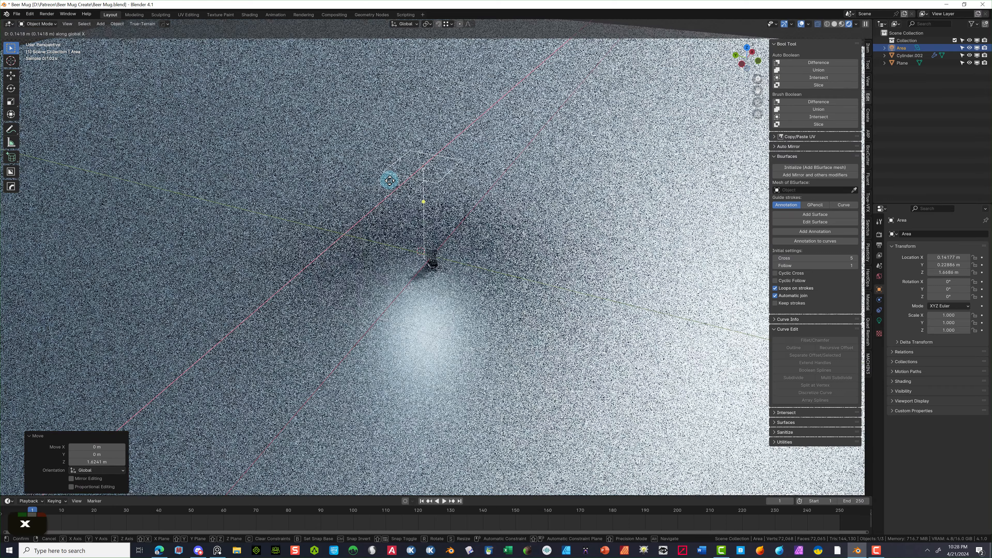
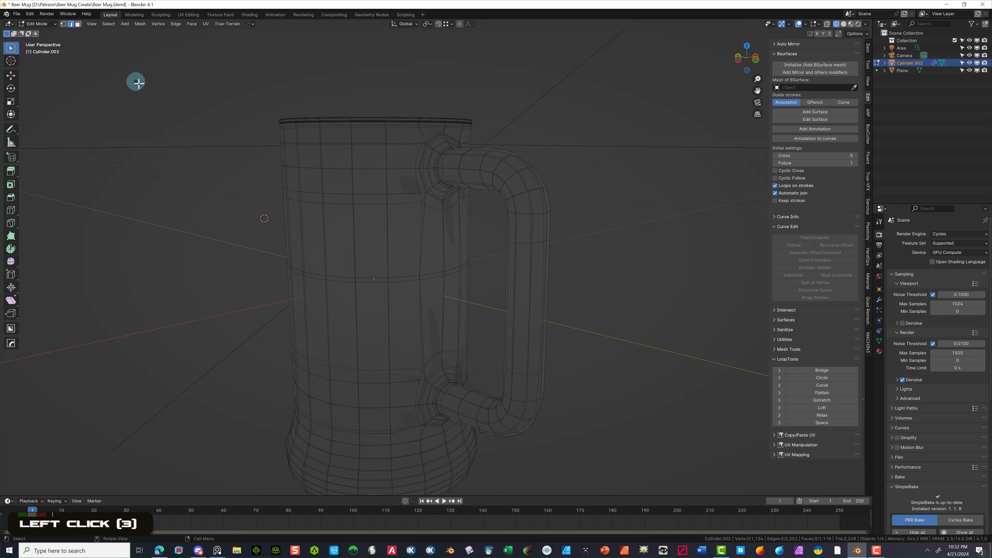
- Select edges on the mug body and show its Subdivision modifier in the Modifier properties
left_click(403, 205, "alt")
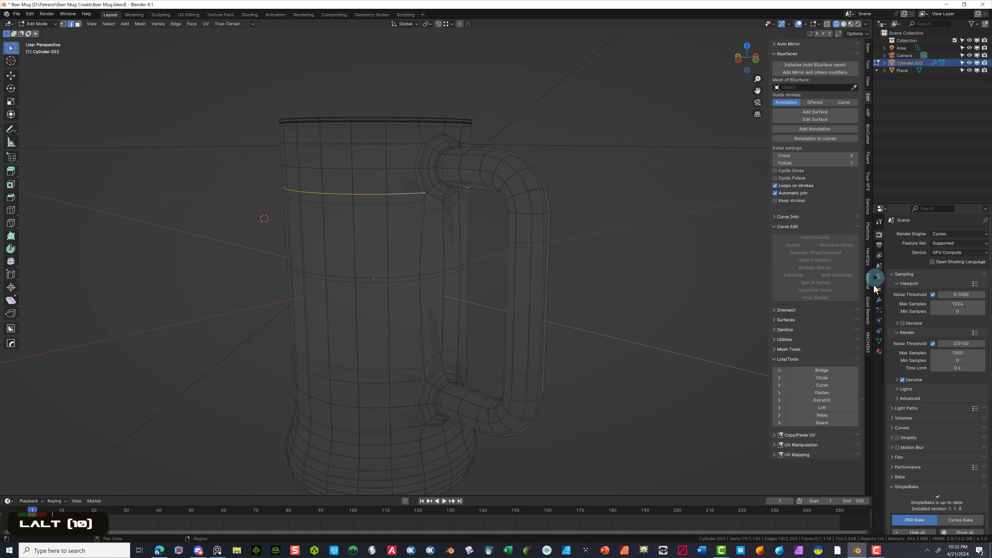
left_click(879, 300)
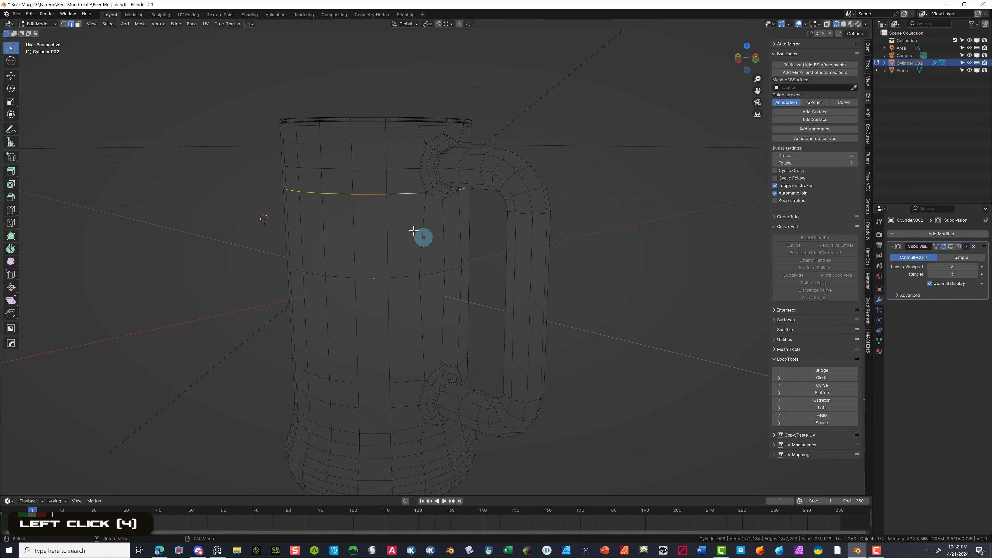
left_click(458, 207)
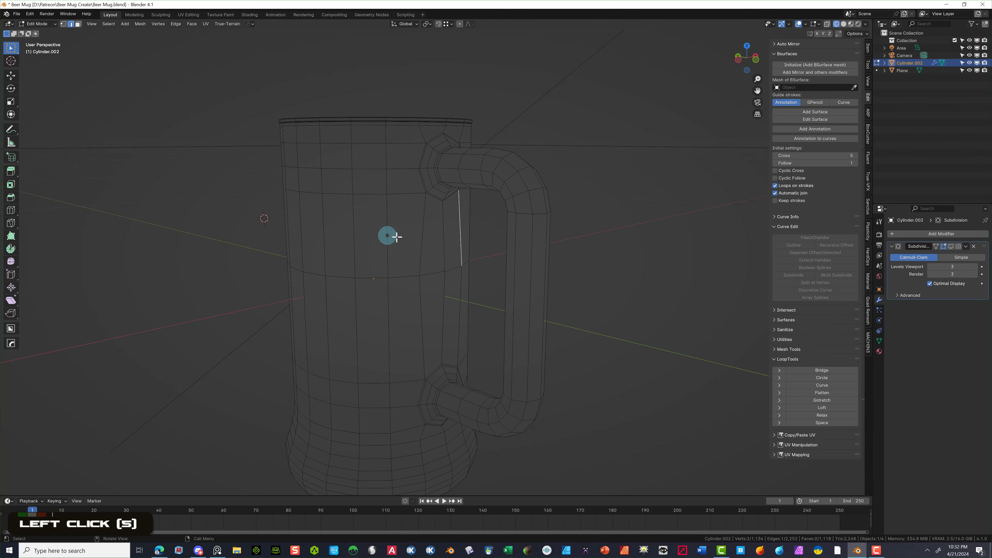
middle_click_drag(639, 172, 365, 237)
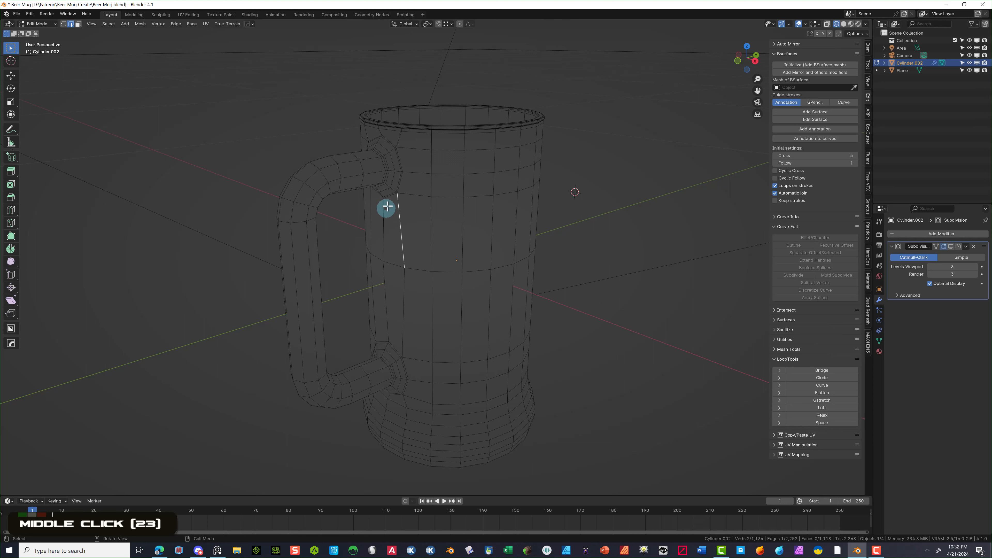
left_click(602, 199)
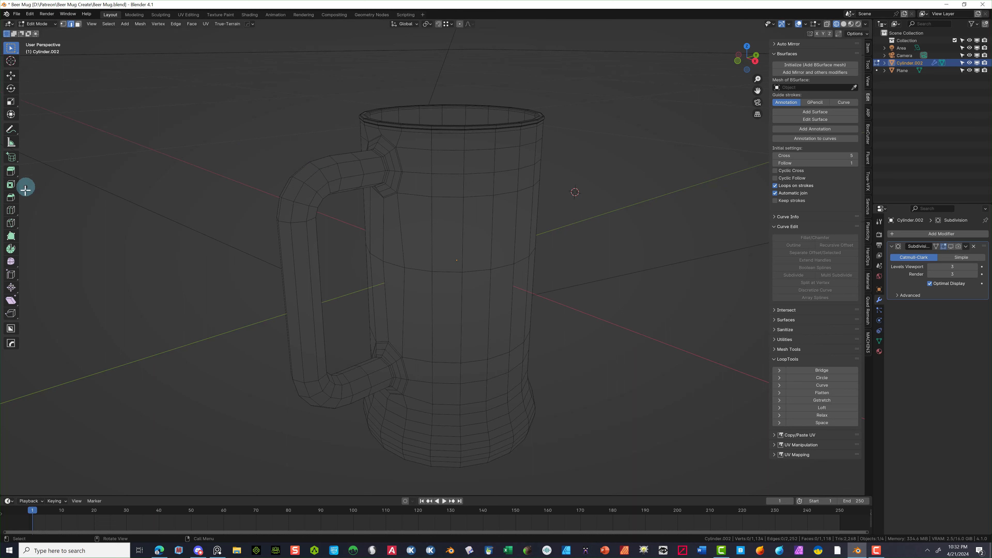
- Loop-cut two rings into the mug body, sliding one down and one near the handle's top joint (-0.907)
left_click(11, 209)
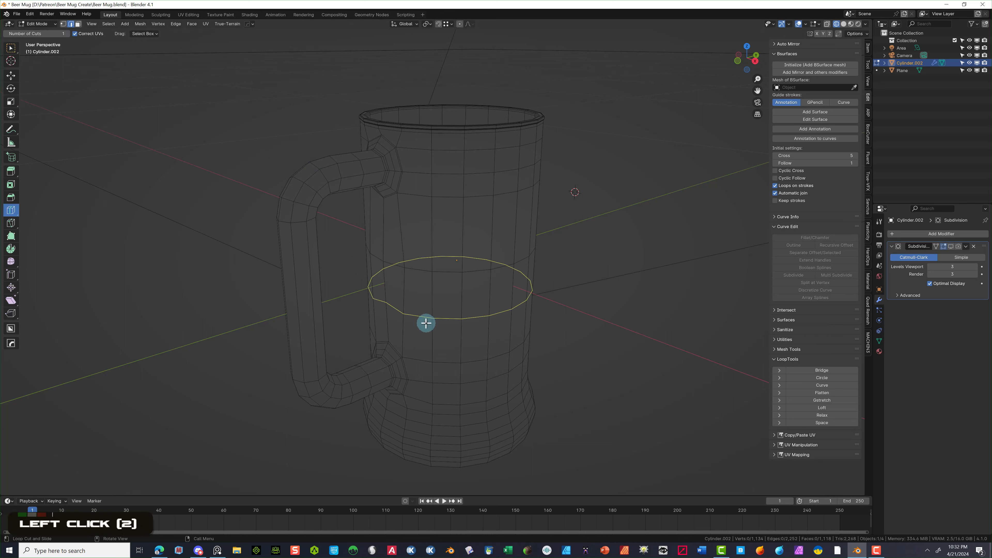
left_click_drag(425, 323, 428, 365)
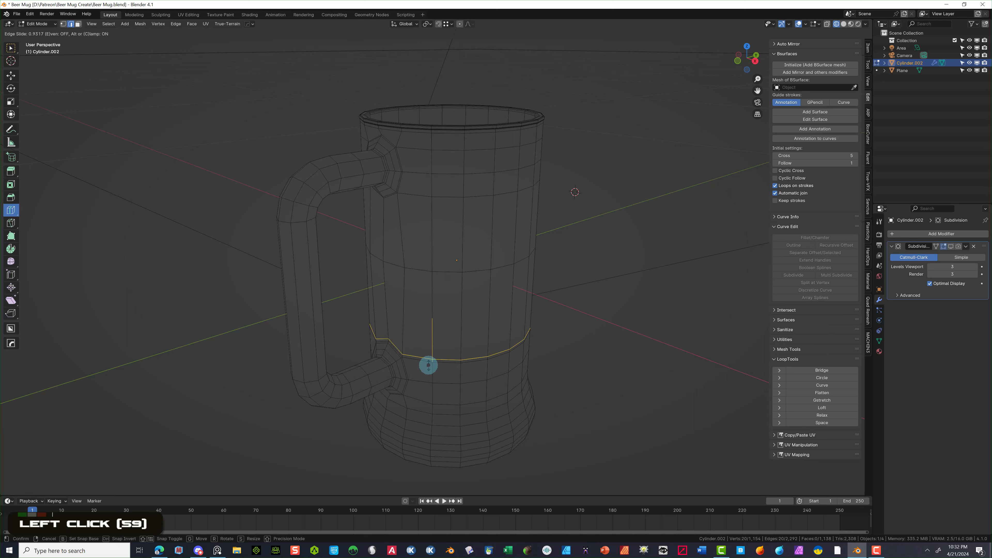
left_click_drag(428, 365, 428, 366)
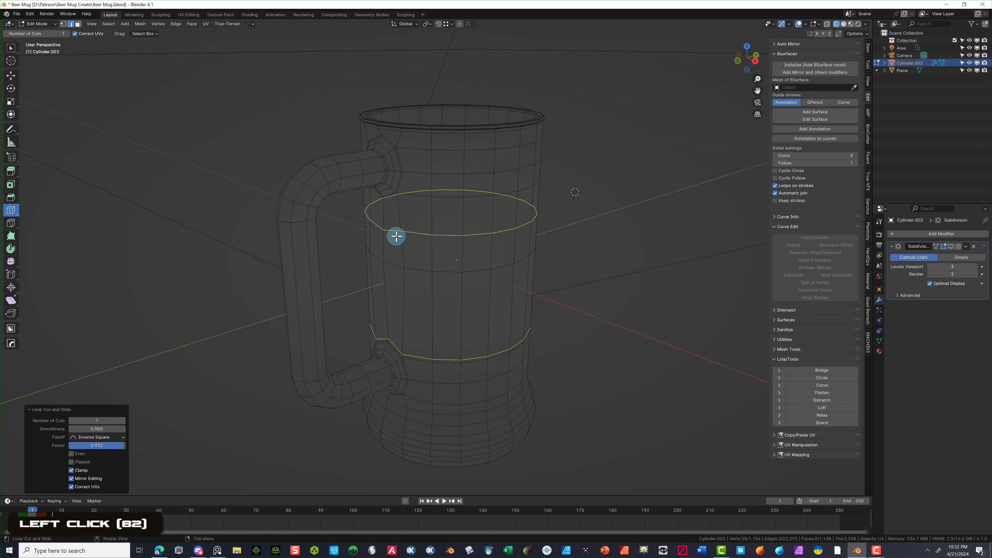
left_click_drag(394, 235, 403, 202)
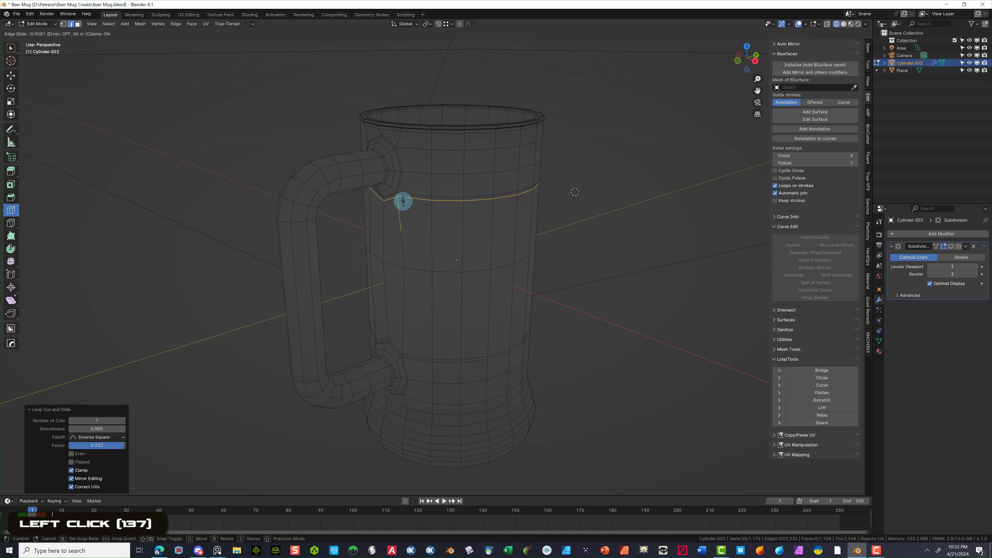
left_click_drag(404, 200, 403, 200)
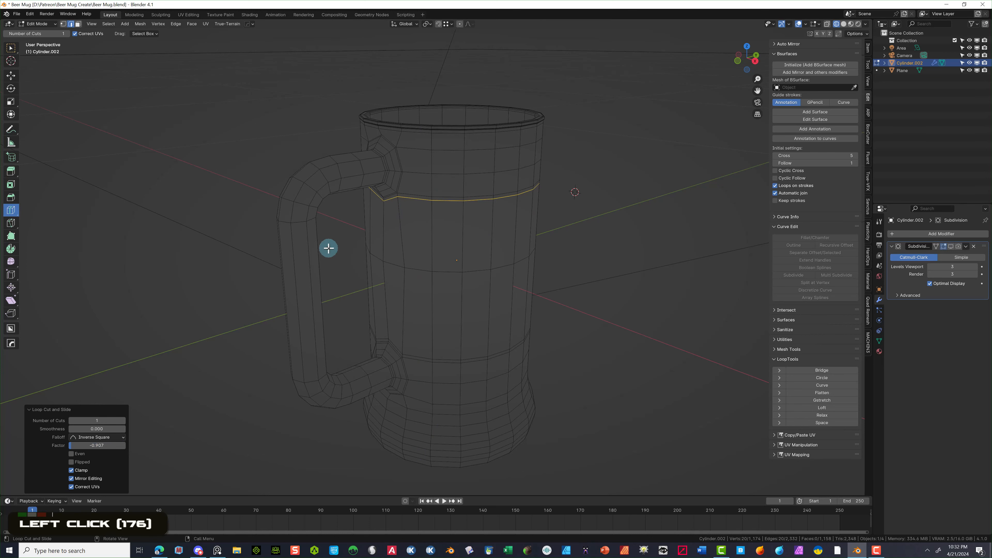
scroll(339, 290, "up", 8)
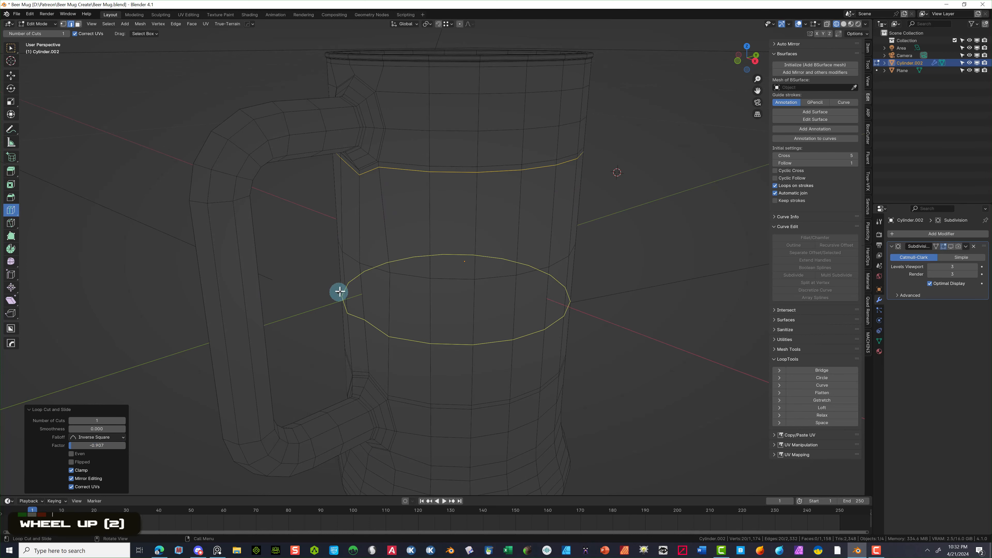
middle_click_drag(339, 291, 470, 272)
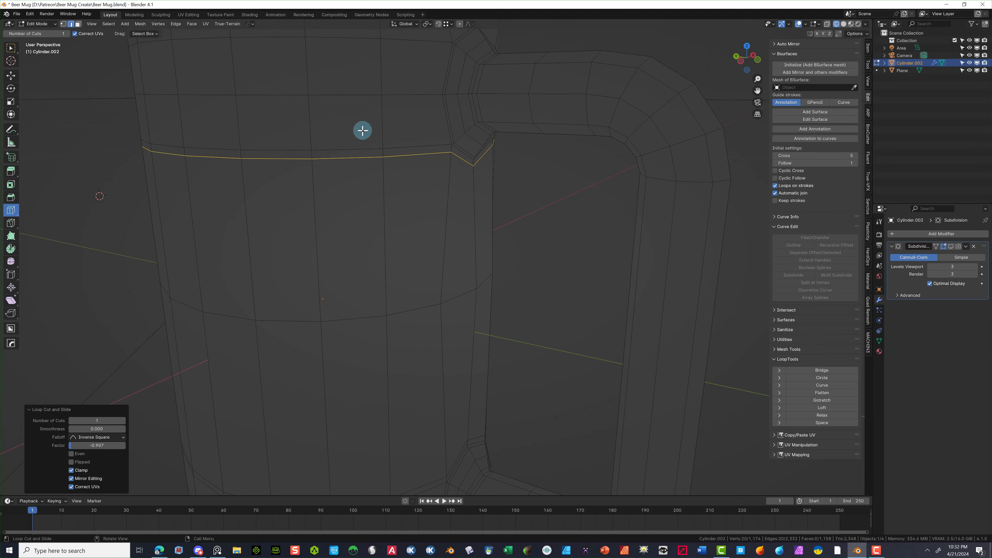
- Move the upper new edge loop slightly down along Z
key("g")
key("z")
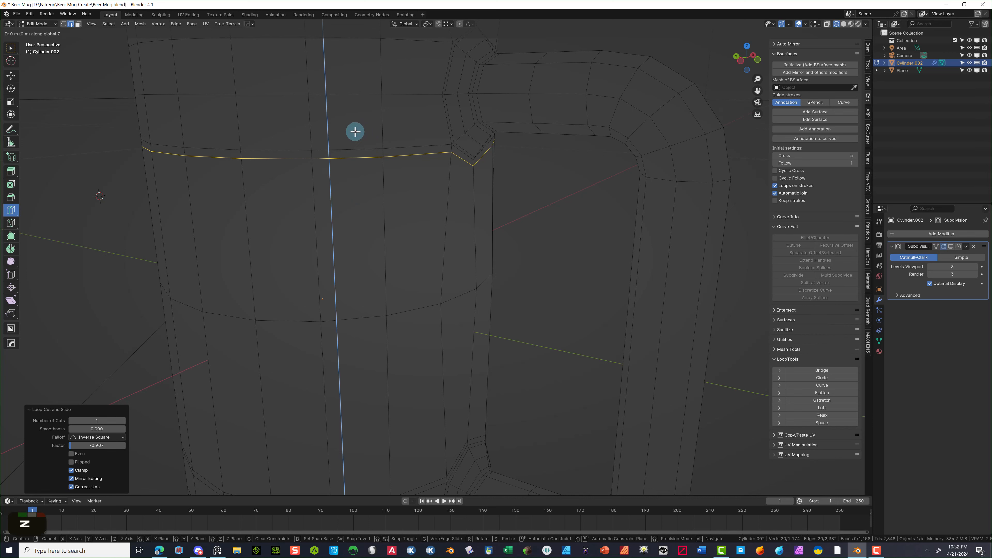
left_click(360, 182)
scroll(442, 232, "down", 2)
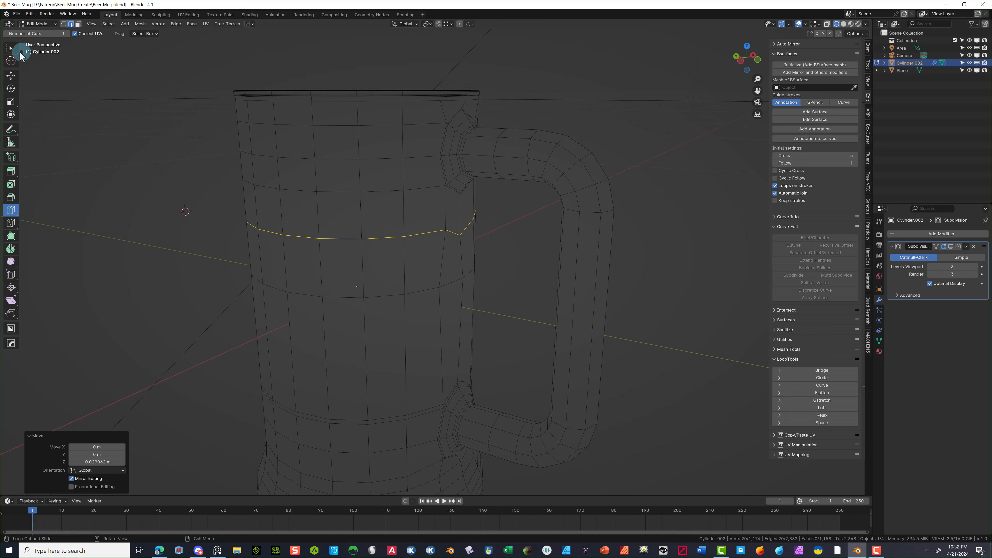
- Raise the lower new edge loop 0.044145 m along Z toward the handle's bottom joint
left_click(11, 47)
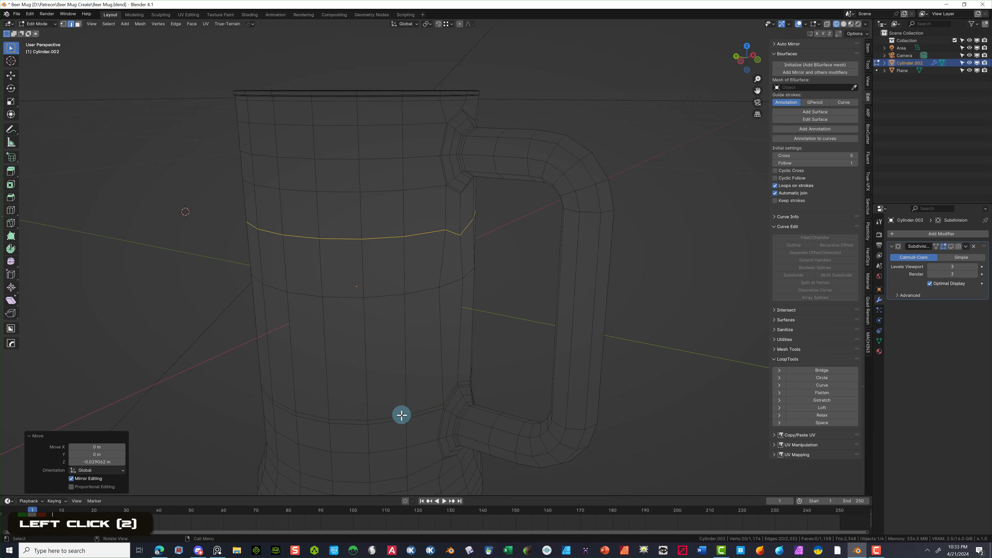
left_click(394, 414)
left_click(393, 415, "alt")
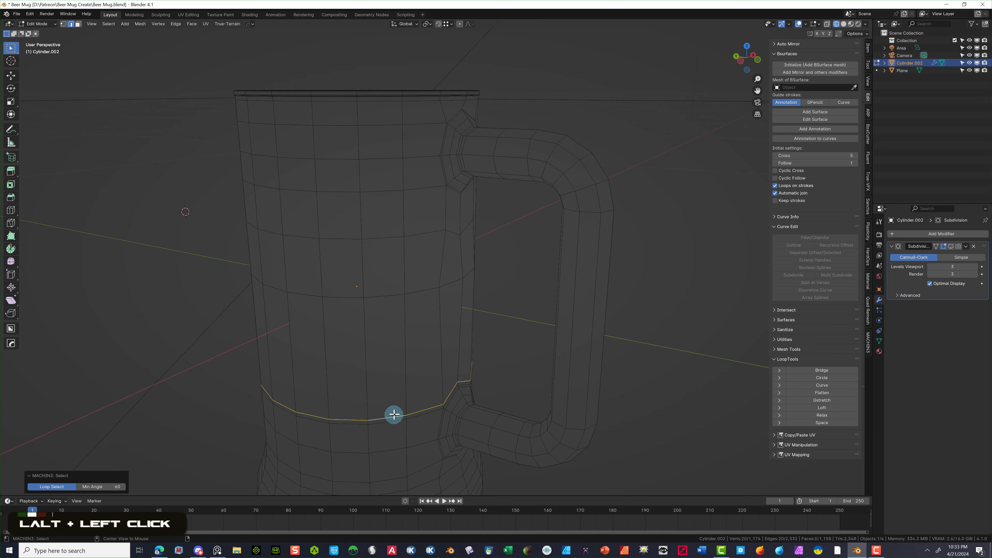
key("g")
key("z")
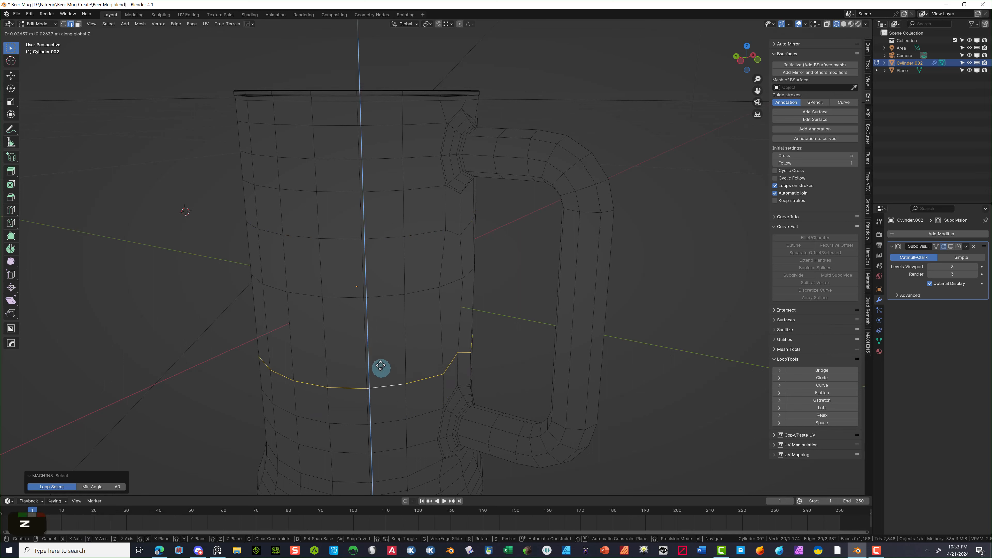
left_click(377, 349)
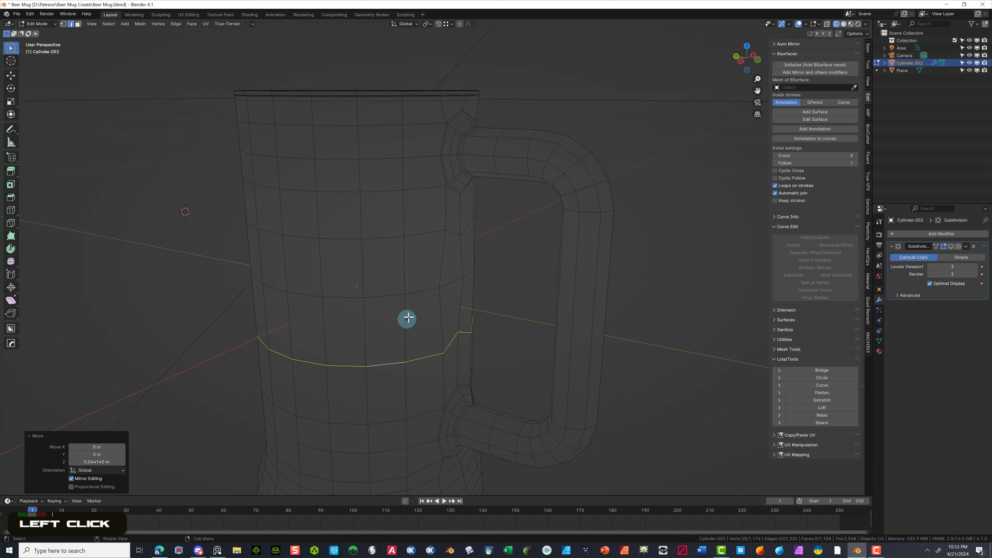
left_click(741, 63)
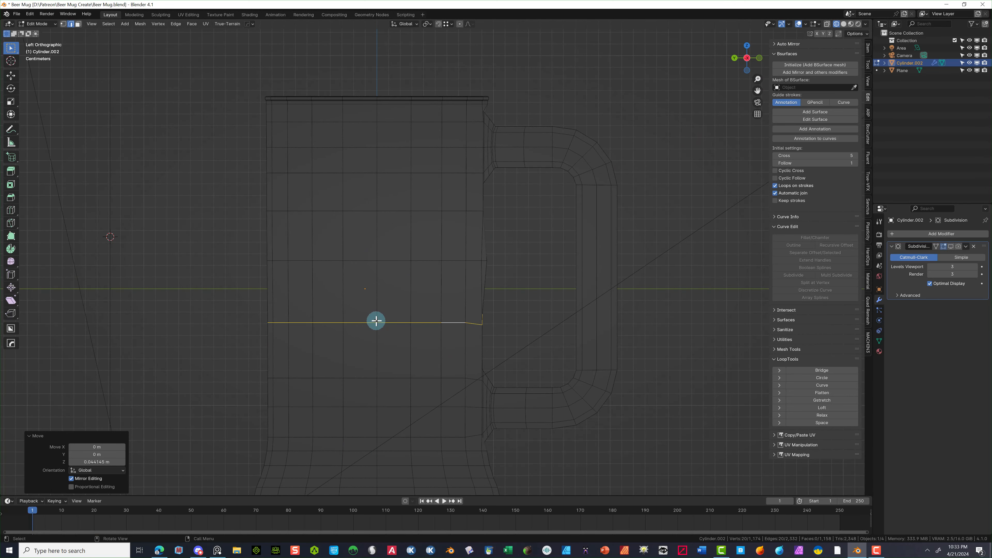
- Scale the lower edge loop to 0 along Z so it runs perfectly level
key("s")
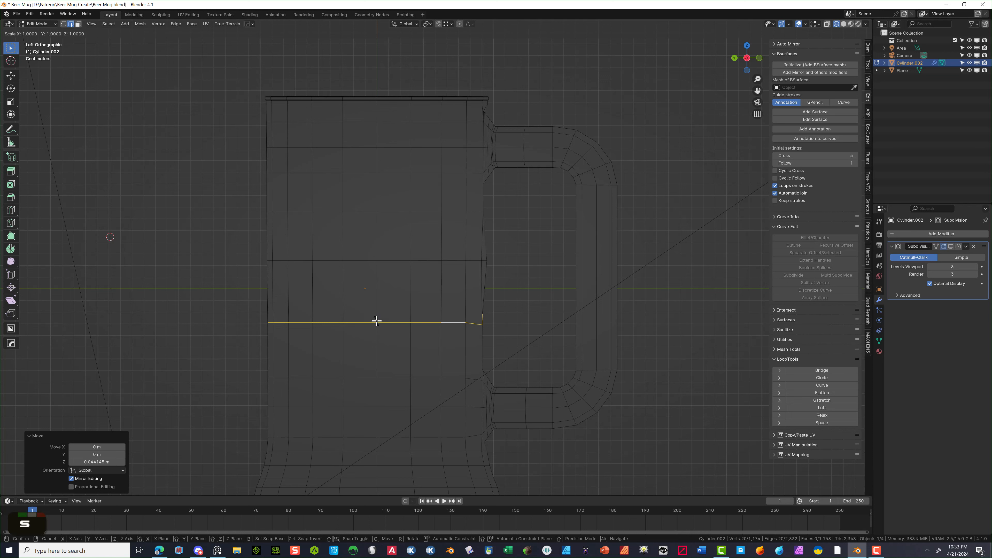
key("z")
left_click(378, 328)
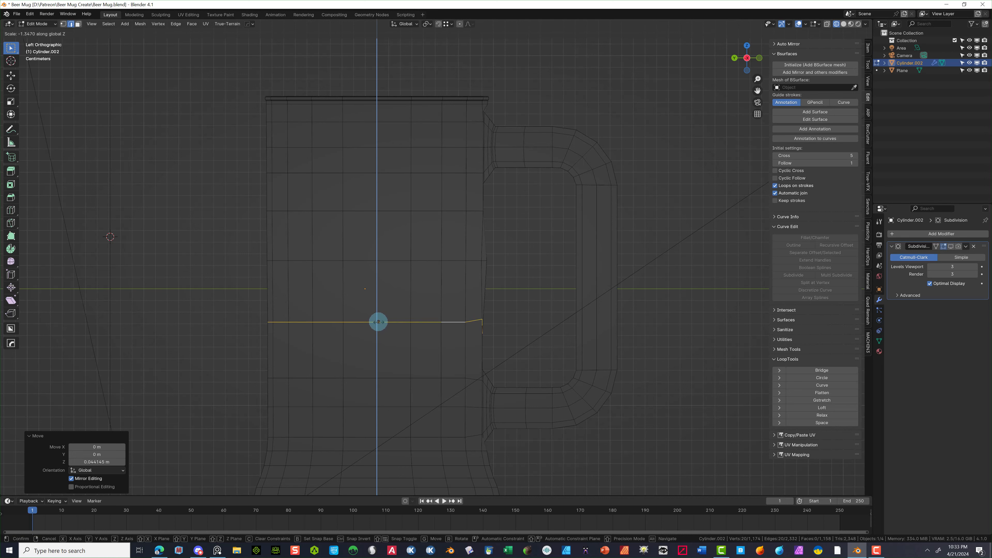
left_click(378, 322)
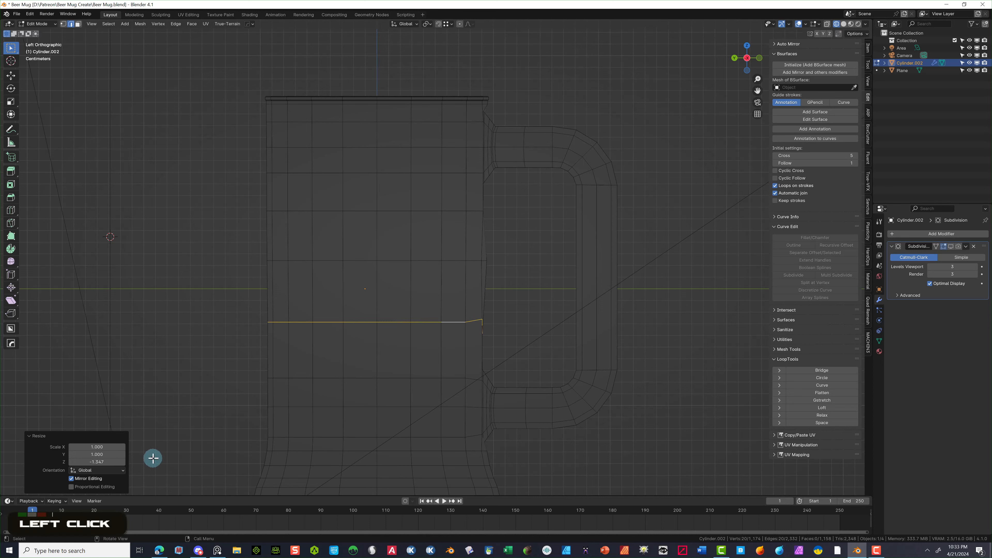
left_click(103, 462)
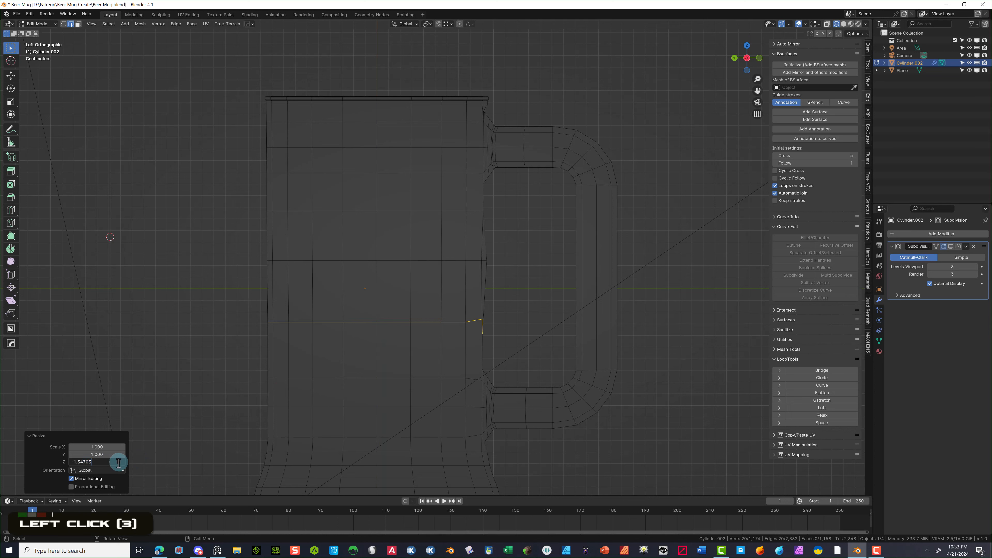
key("BackSpace")
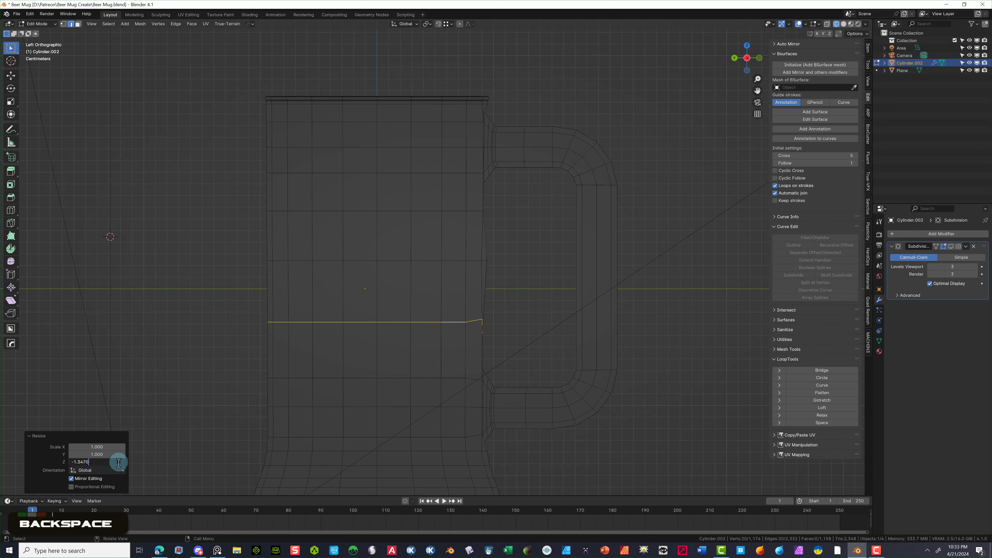
key("BackSpace")
key("BackSpace")
key("BackSpace")
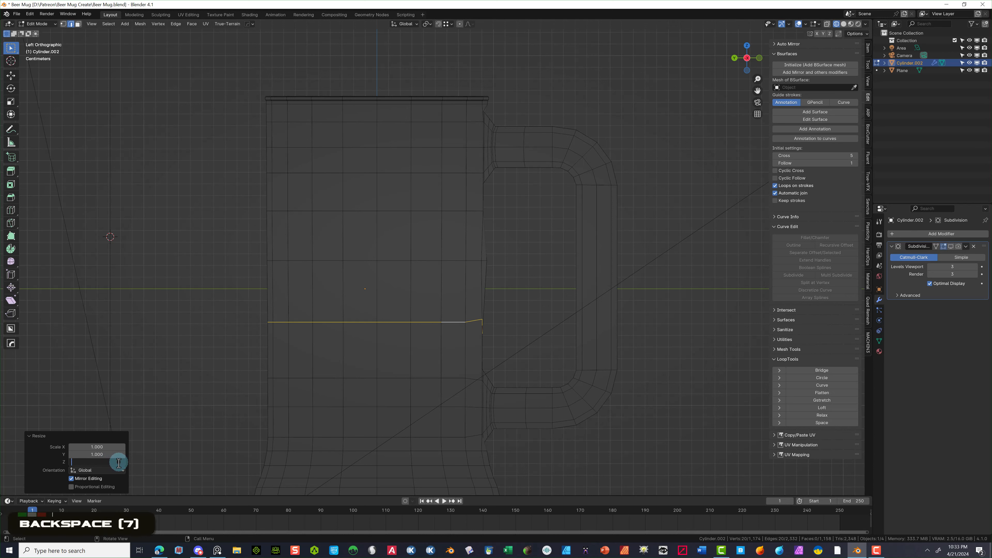
type("0")
key("Tab")
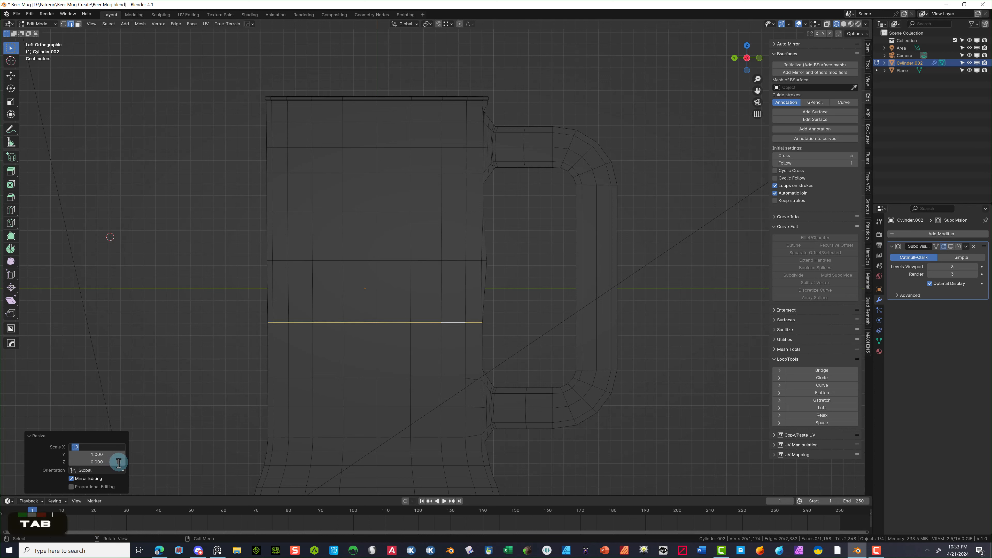
left_click(552, 313)
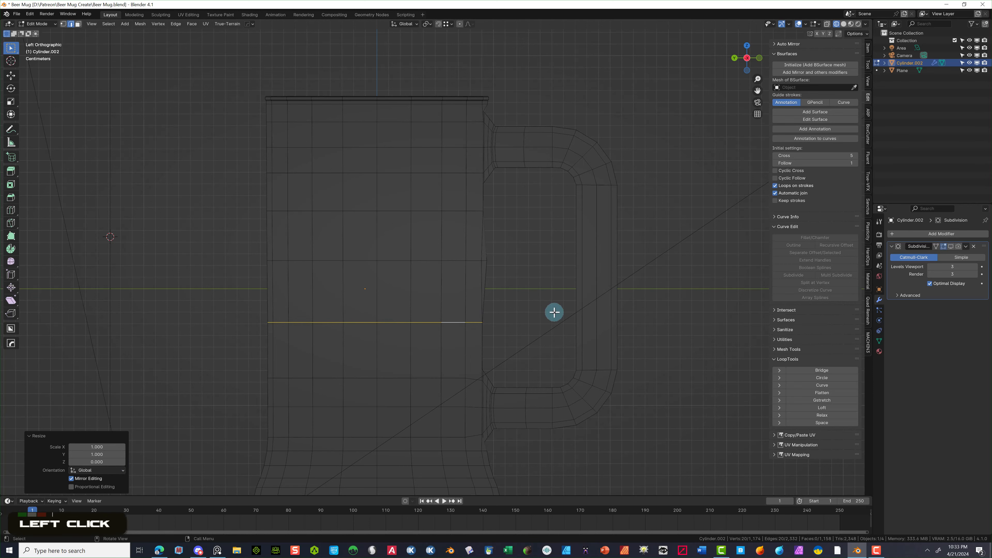
middle_click_drag(552, 312, 500, 339)
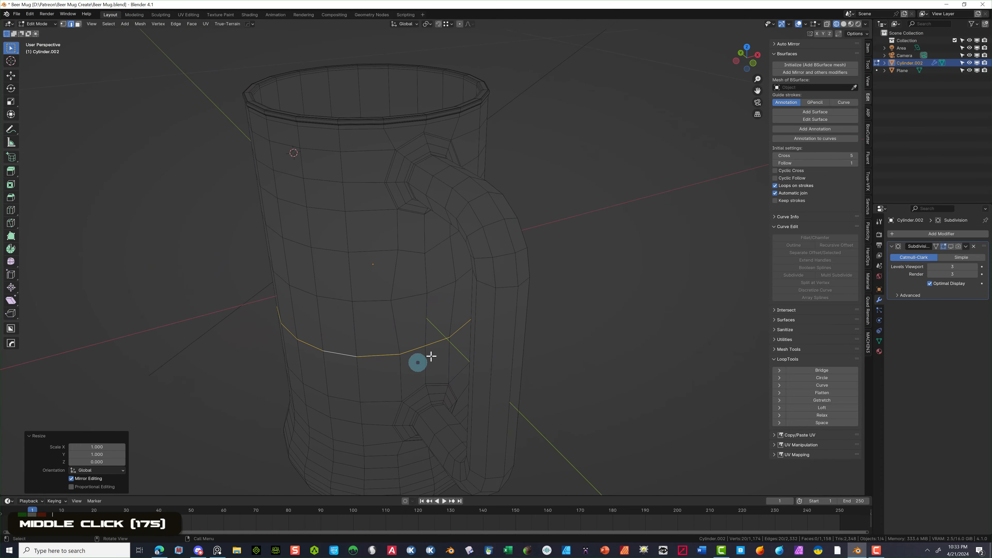
- Flatten the wavy body edge loop by scaling it to 0 along Z
left_click(608, 300)
middle_click_drag(400, 372, 459, 358)
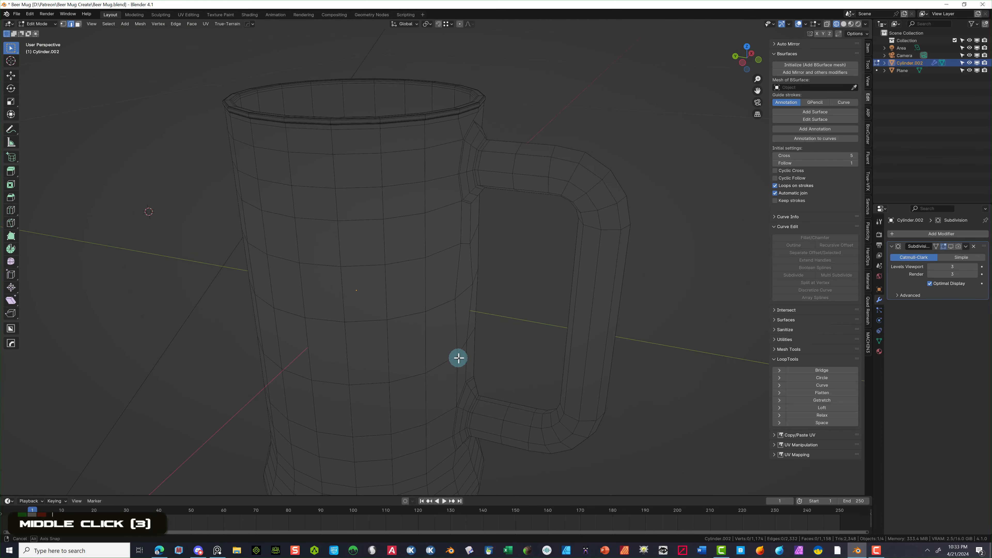
scroll(505, 350, "up", 2)
scroll(507, 363, "down", 2)
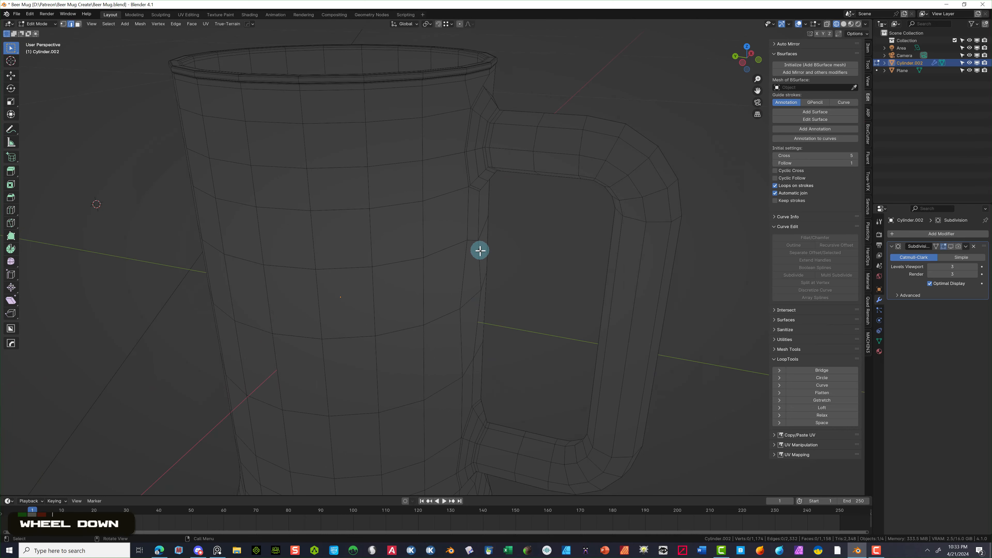
scroll(465, 255, "up", 2)
left_click(440, 249)
left_click(449, 251, "alt")
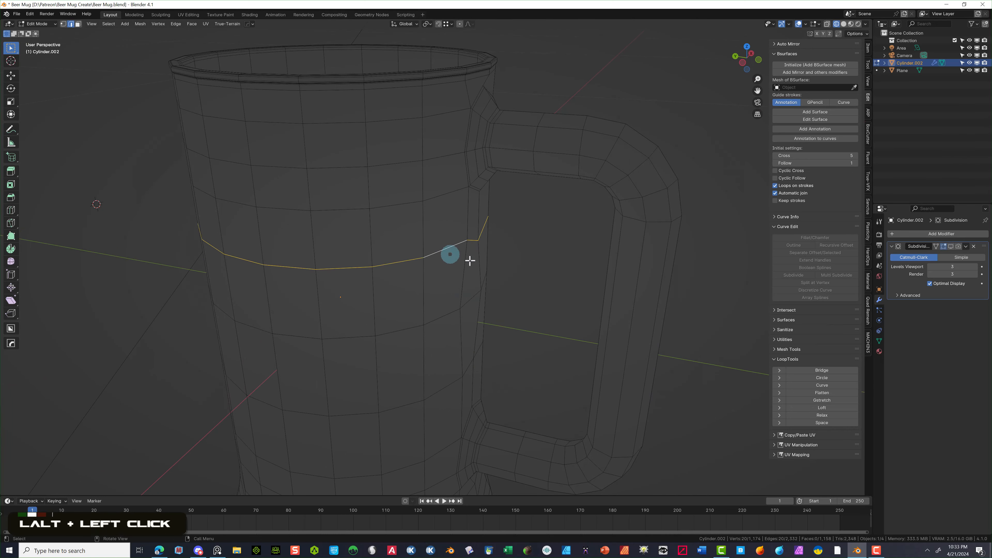
scroll(486, 267, "down", 2)
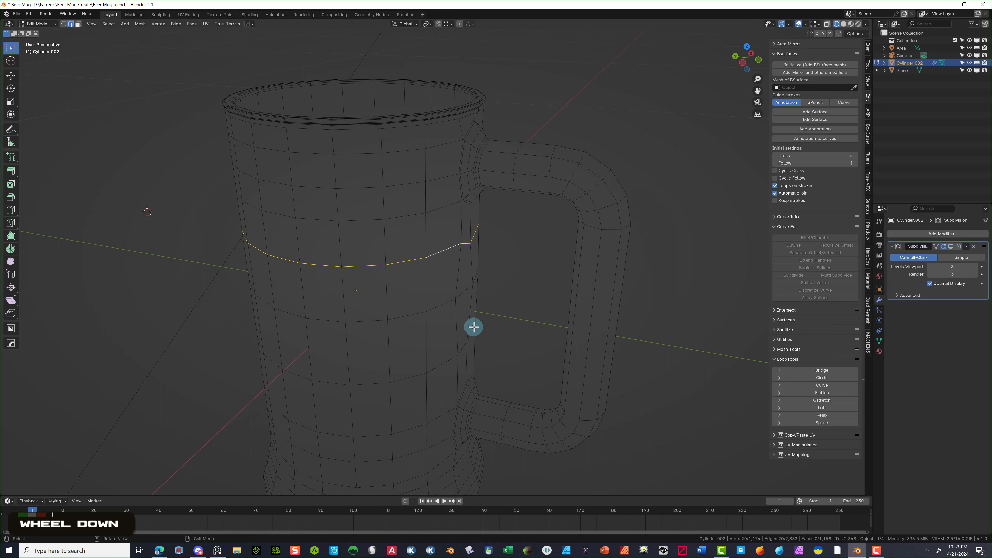
key("s")
key("z")
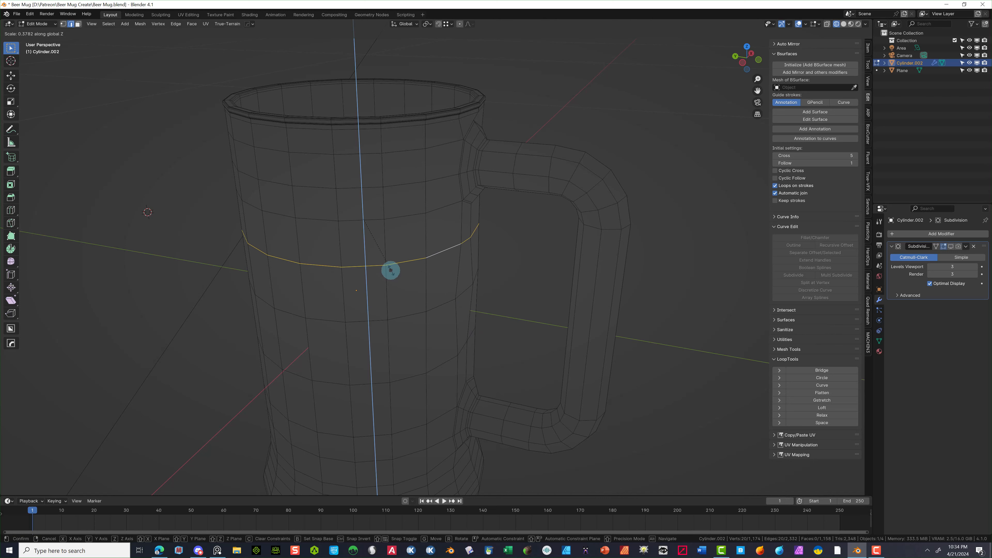
left_click(391, 271)
left_click(105, 461)
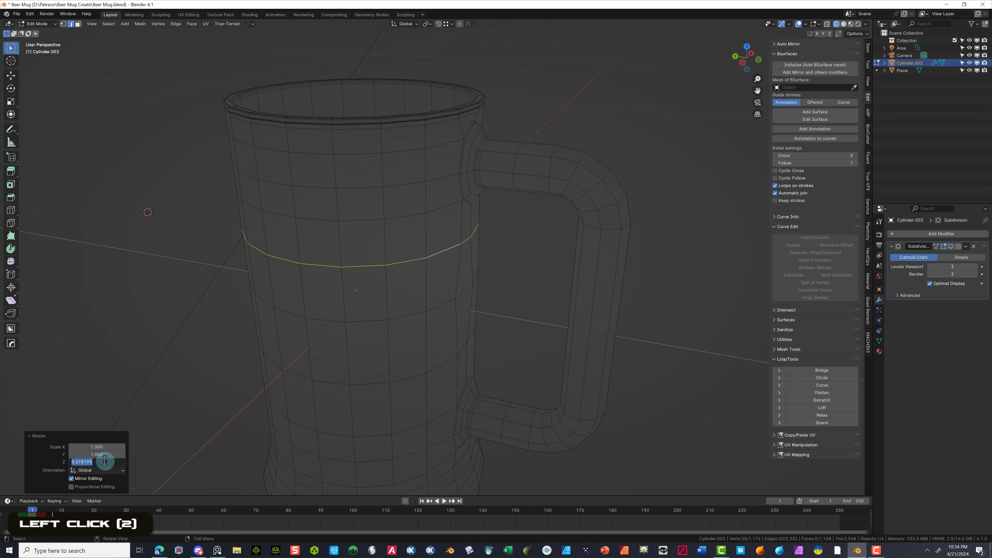
type("0")
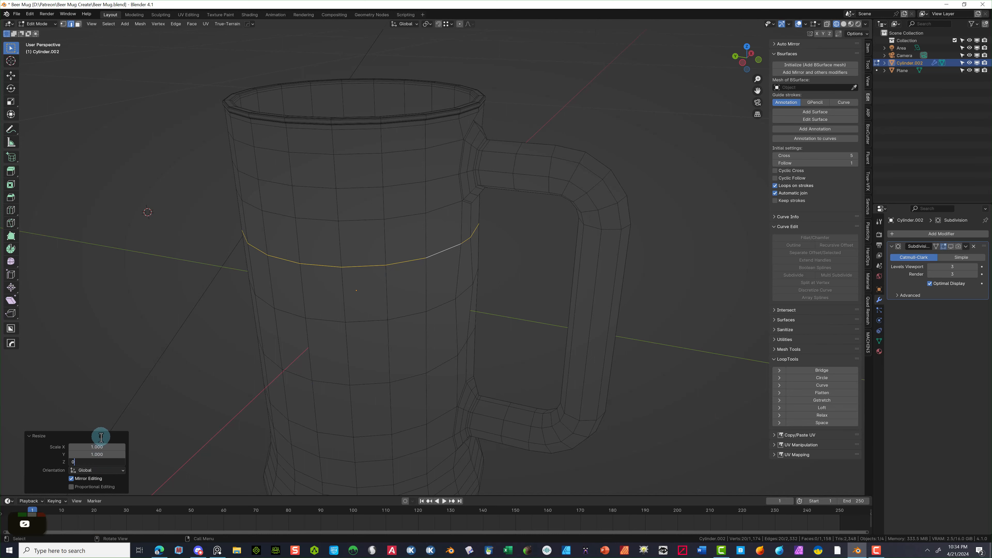
key("Return")
- Select the vertices beside the upper handle joint and move them along Y in Right view
middle_click_drag(359, 333, 394, 320)
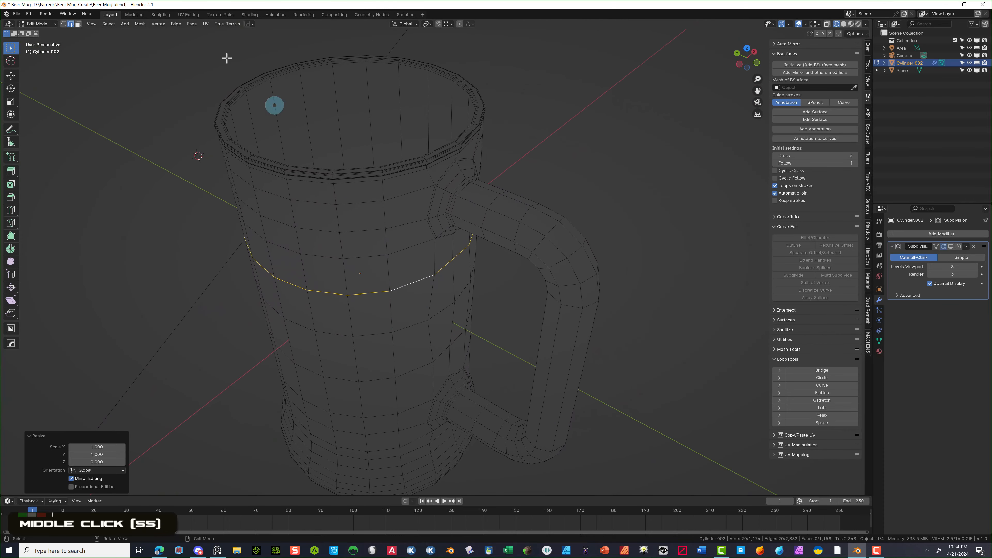
left_click(63, 24)
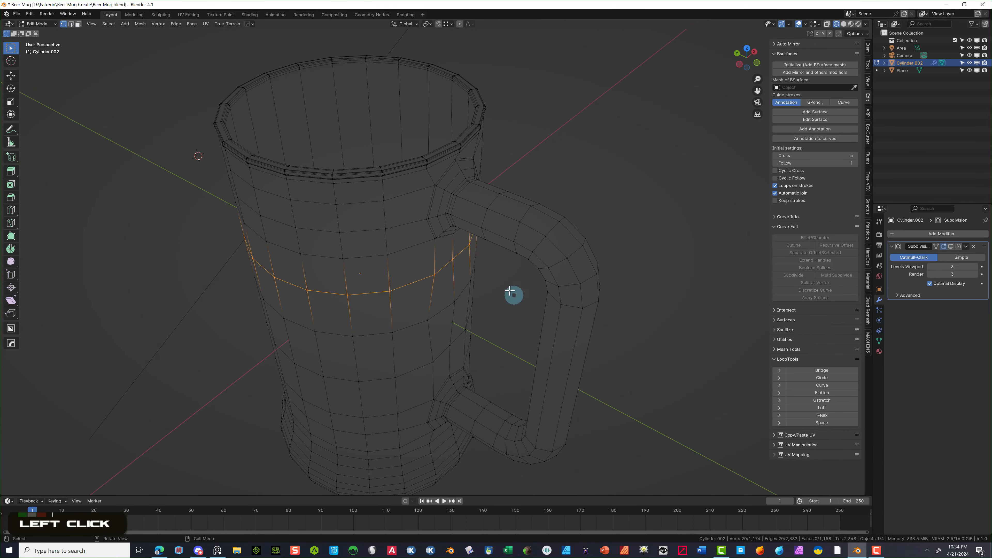
left_click(460, 262)
left_click(457, 264)
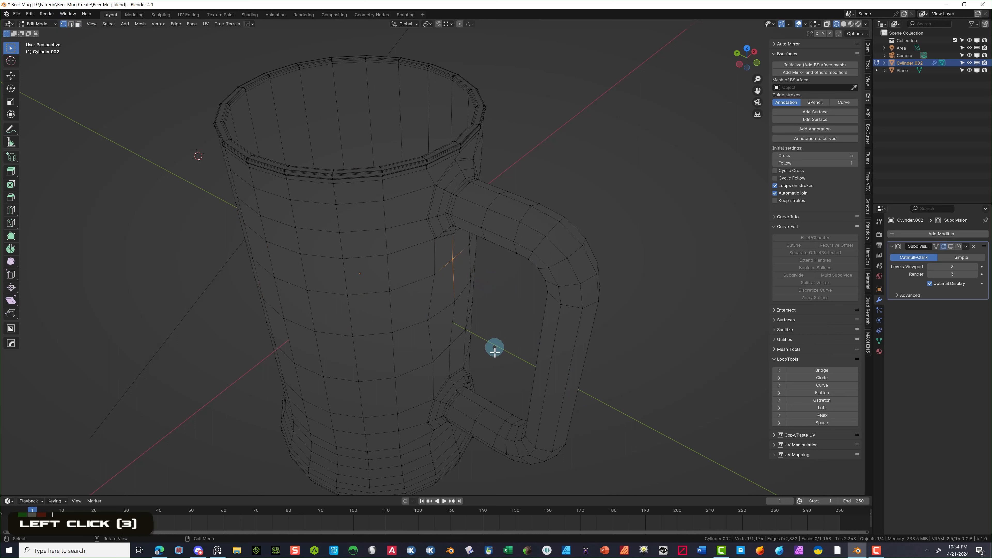
left_click(451, 343, "shift")
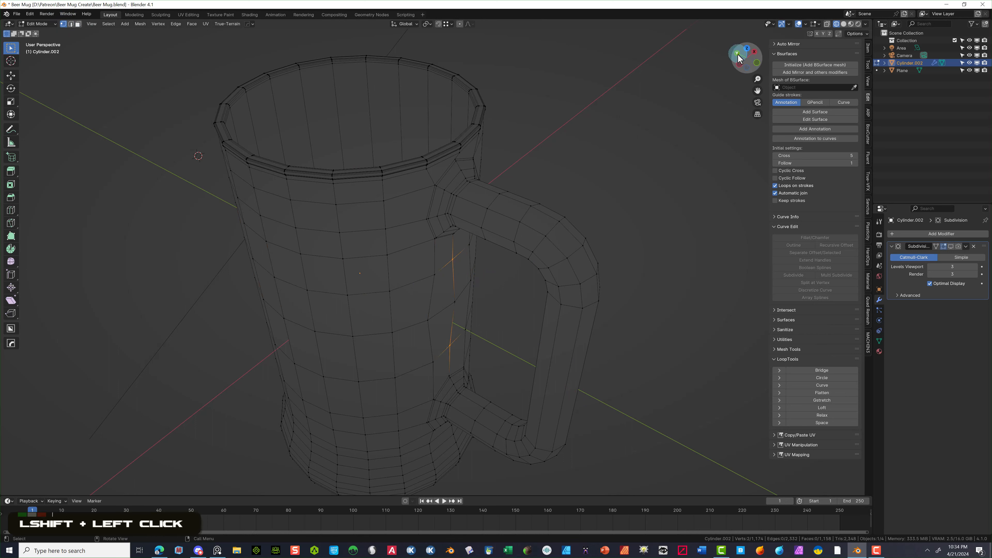
left_click(754, 52)
scroll(350, 159, "up", 5)
key("g")
key("y")
- Nudge the upper and lower handle-joint vertices along Y in Right orthographic view
left_click(350, 159)
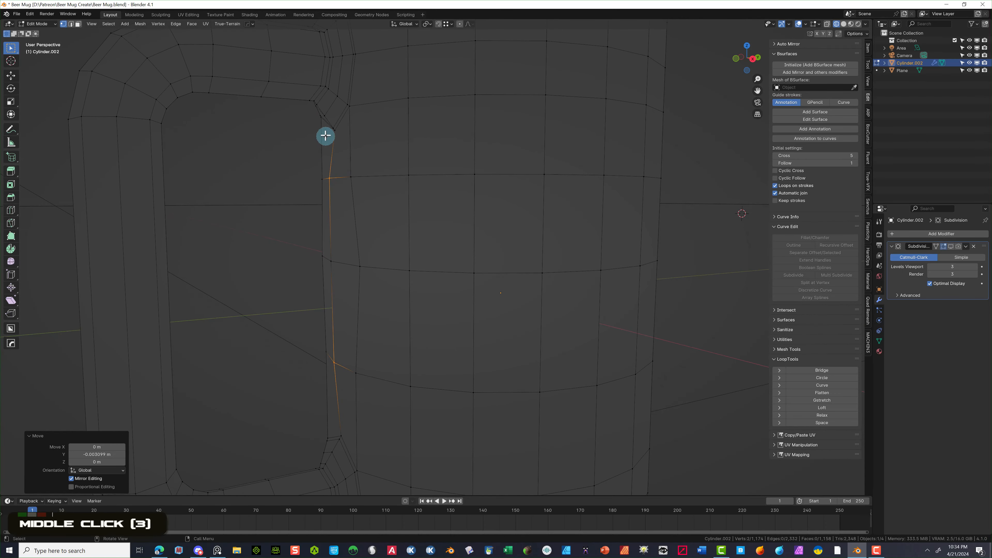
left_click(329, 129)
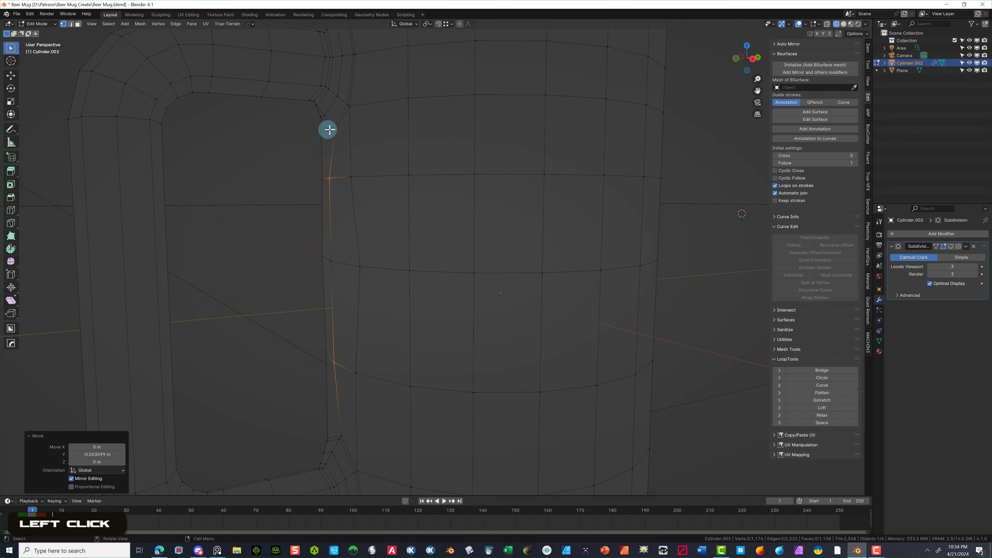
left_click(332, 130)
left_click(331, 132)
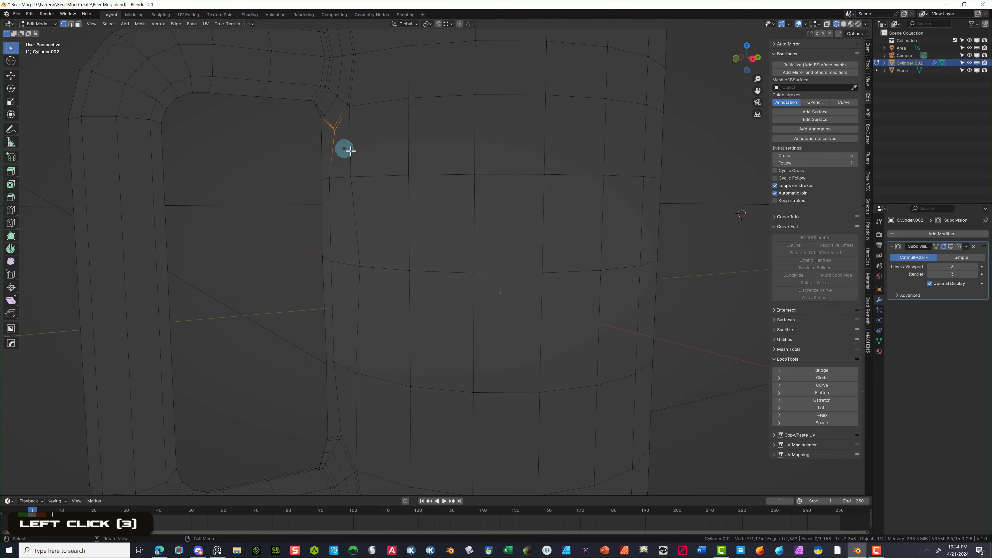
scroll(367, 197, "down", 3)
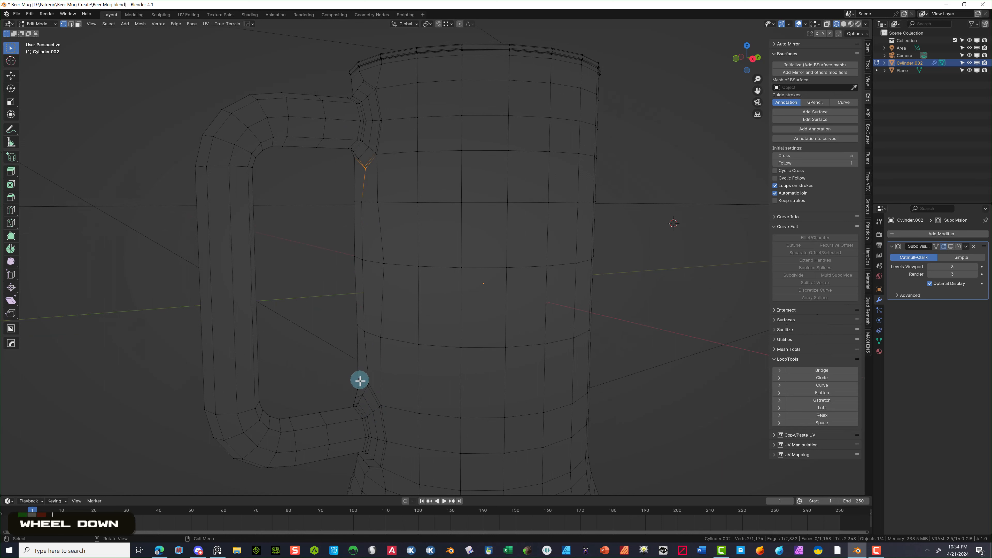
left_click(369, 385, "shift")
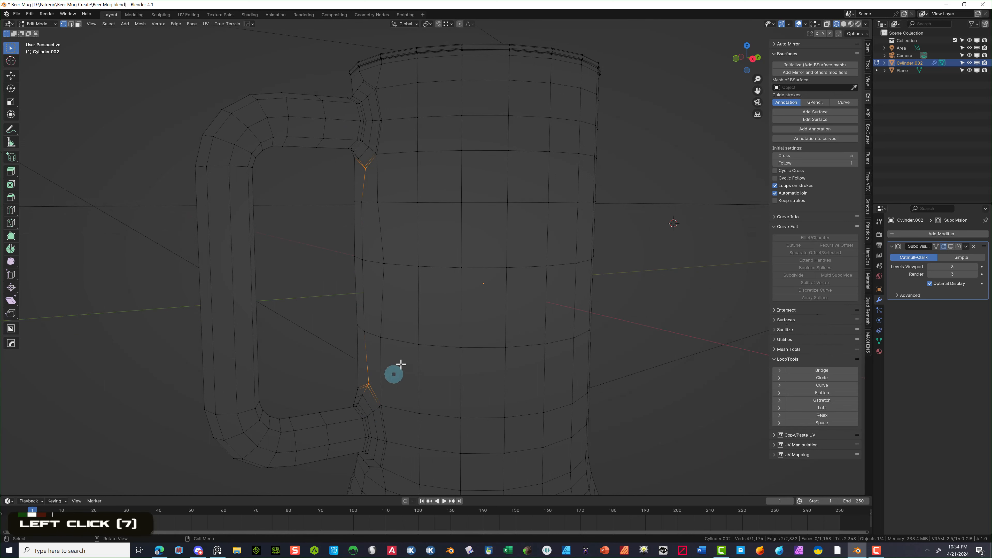
left_click(753, 59)
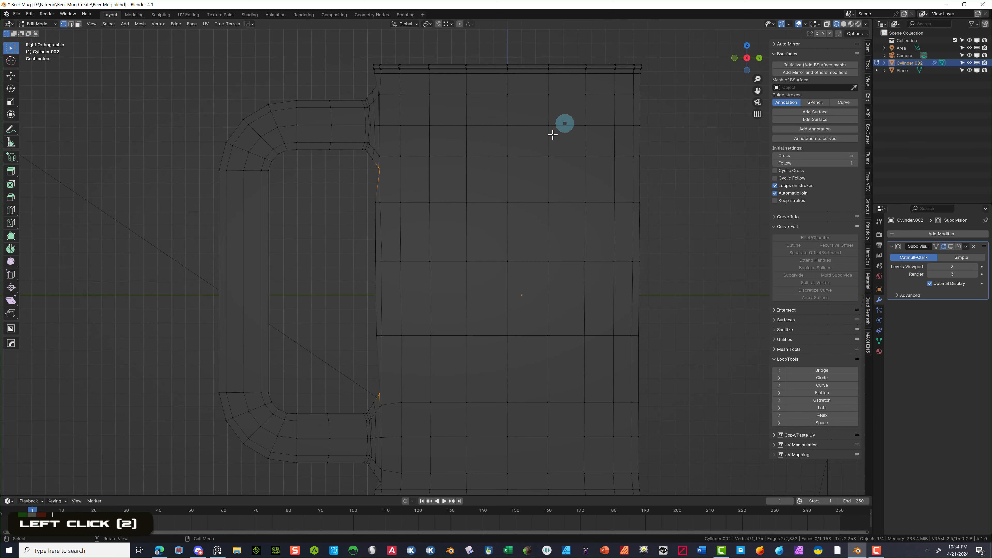
scroll(435, 279, "up", 2)
scroll(354, 90, "up", 2)
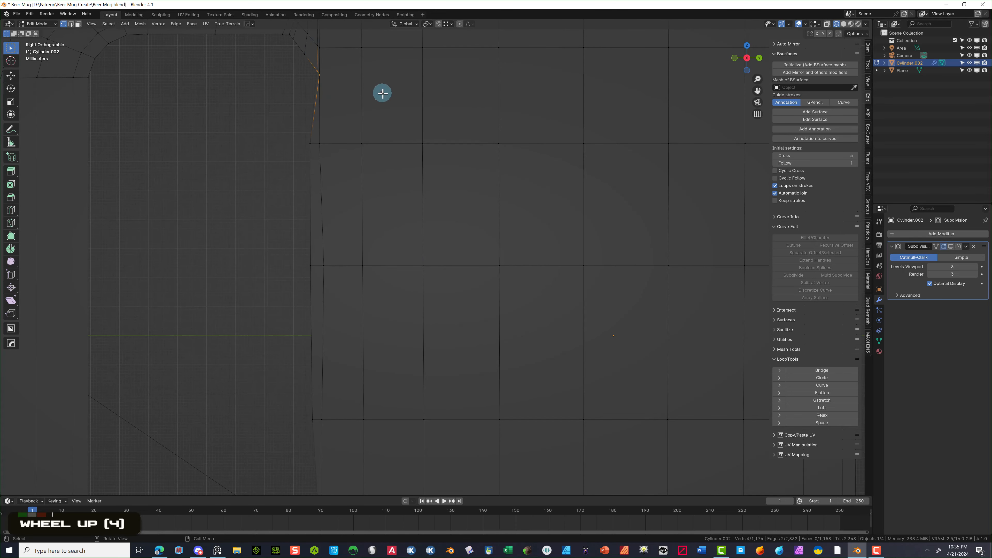
key("g")
key("y")
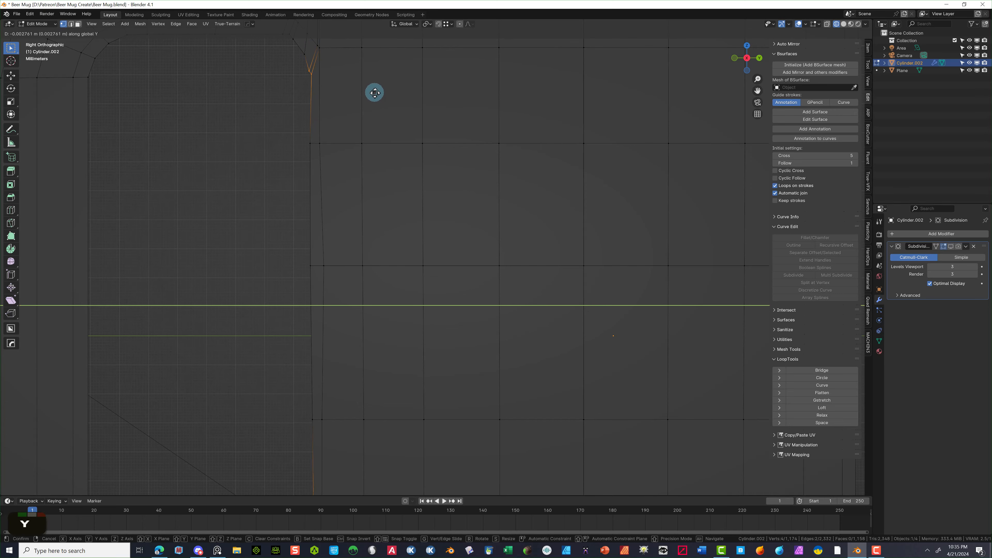
left_click(374, 91)
- Add the bottom corner vertex and shift the selection further along Y
scroll(352, 90, "down", 2)
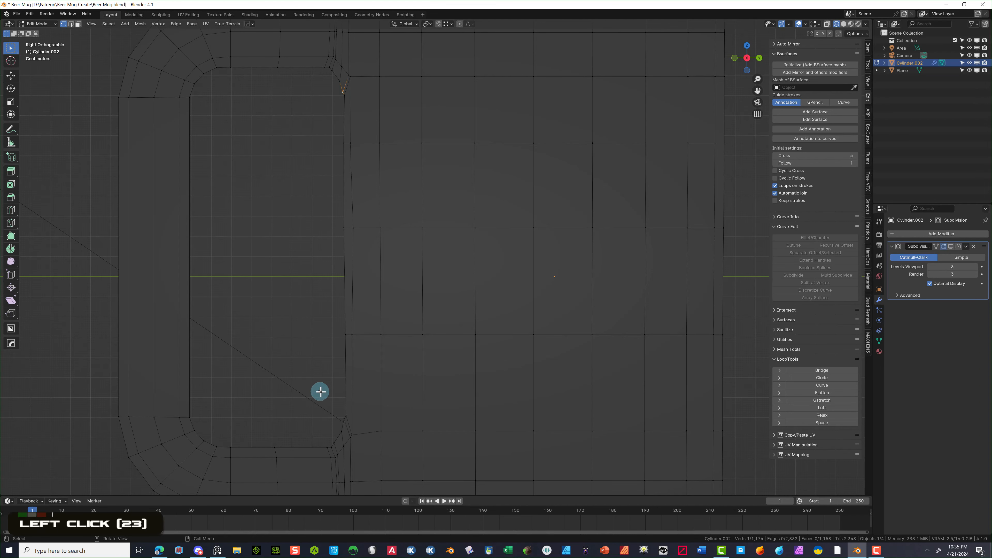
left_click(341, 420, "shift")
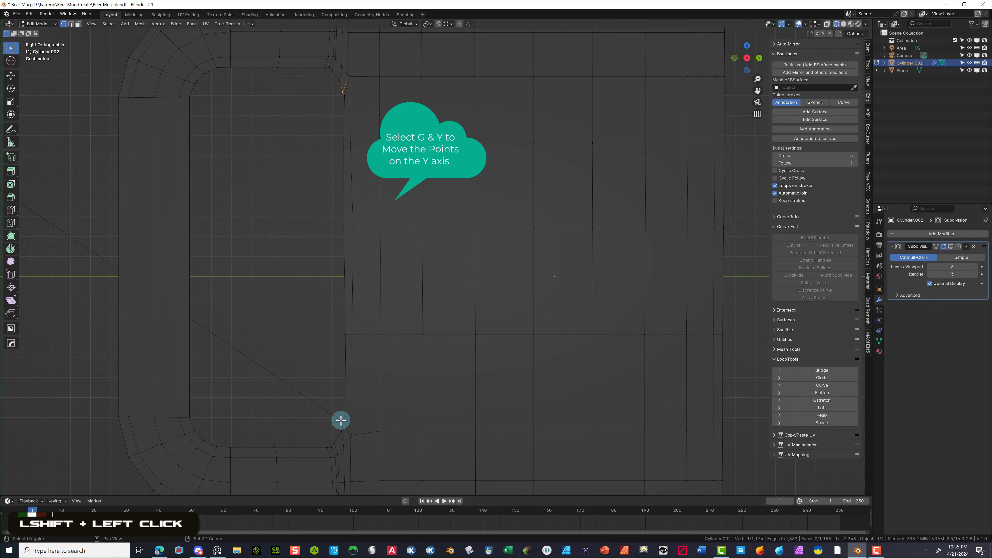
key("g")
key("y")
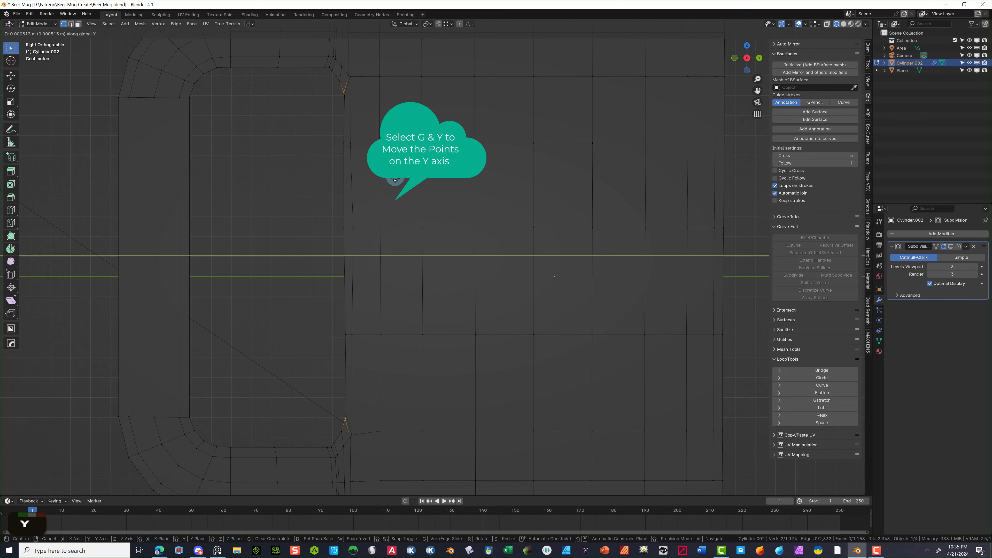
left_click(394, 180)
middle_click_drag(394, 180, 451, 262)
- Shift two more vertices beside the handle joint about -0.001247 m along Y
left_click(449, 261)
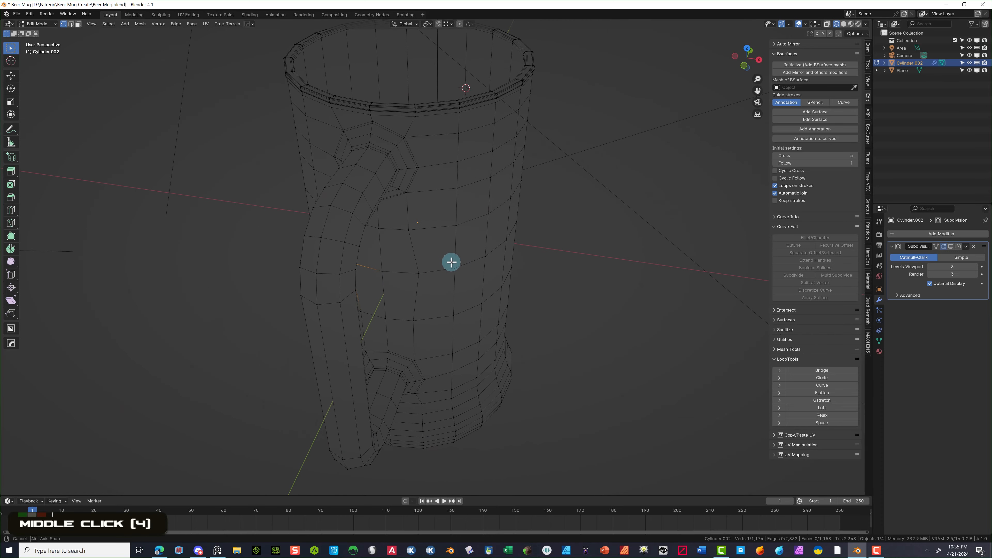
left_click(417, 275, "shift")
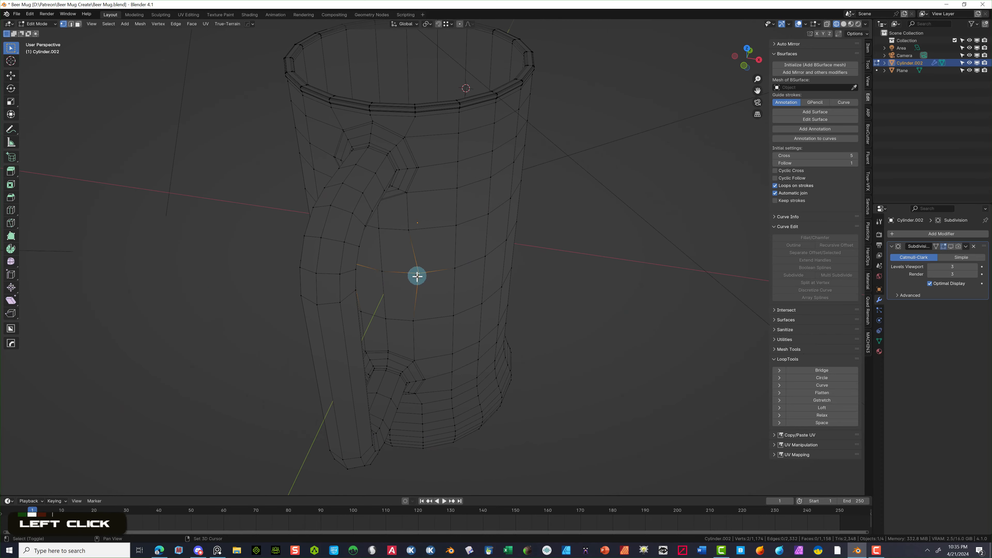
scroll(449, 250, "down", 2)
middle_click_drag(442, 266, 472, 244)
scroll(310, 88, "up", 4)
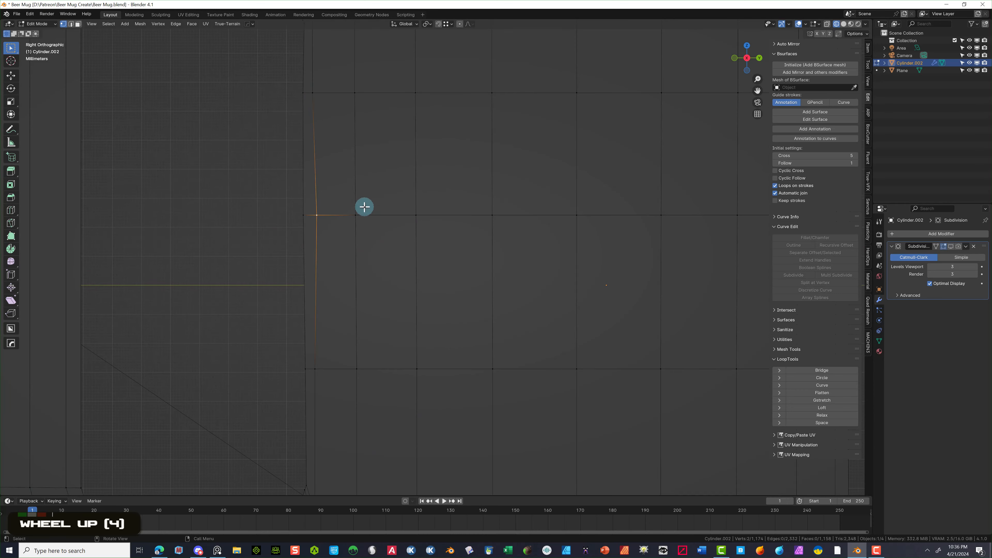
key("g")
key("y")
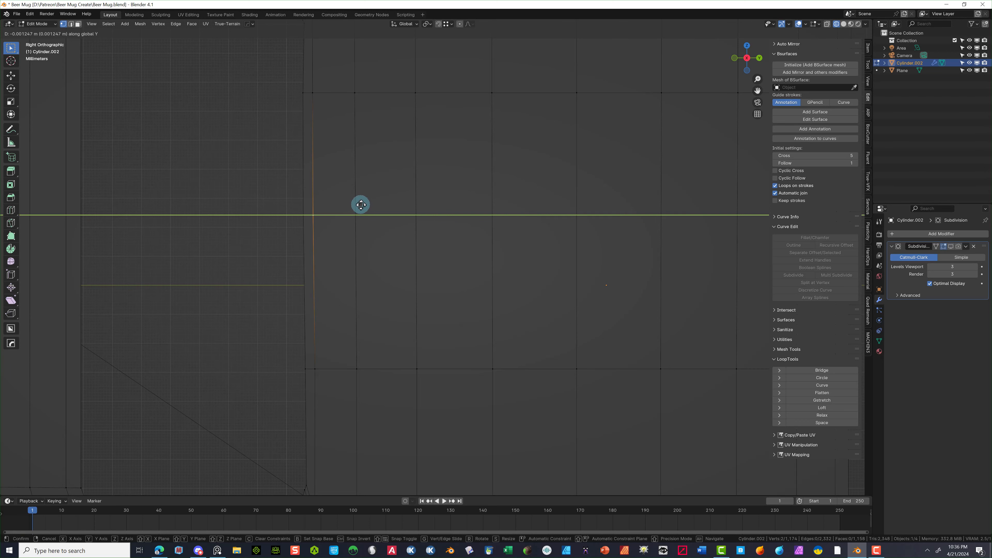
left_click(361, 204)
left_click(266, 186)
middle_click_drag(266, 186, 341, 200)
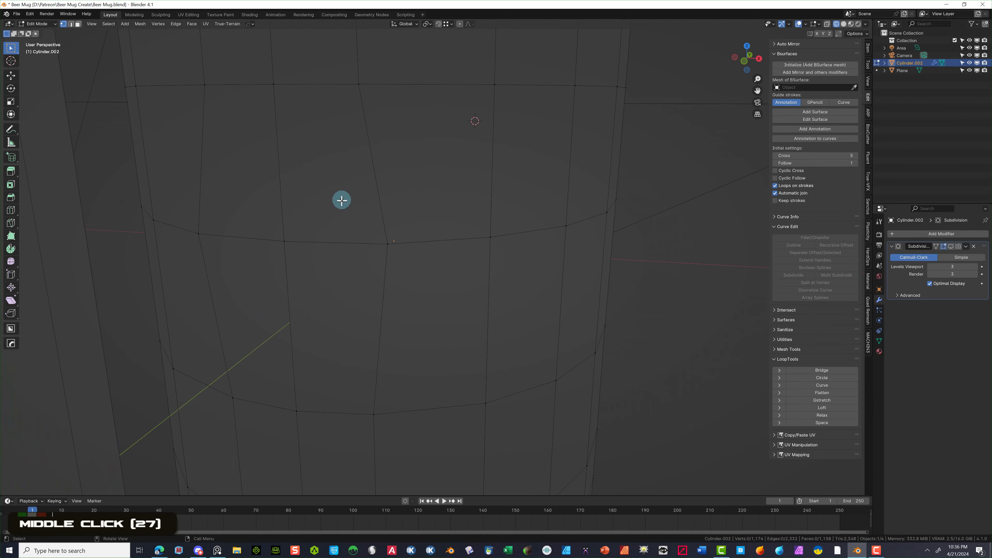
- Select two ring vertices on the mug body, try moving them along X, then undo
left_click(381, 246)
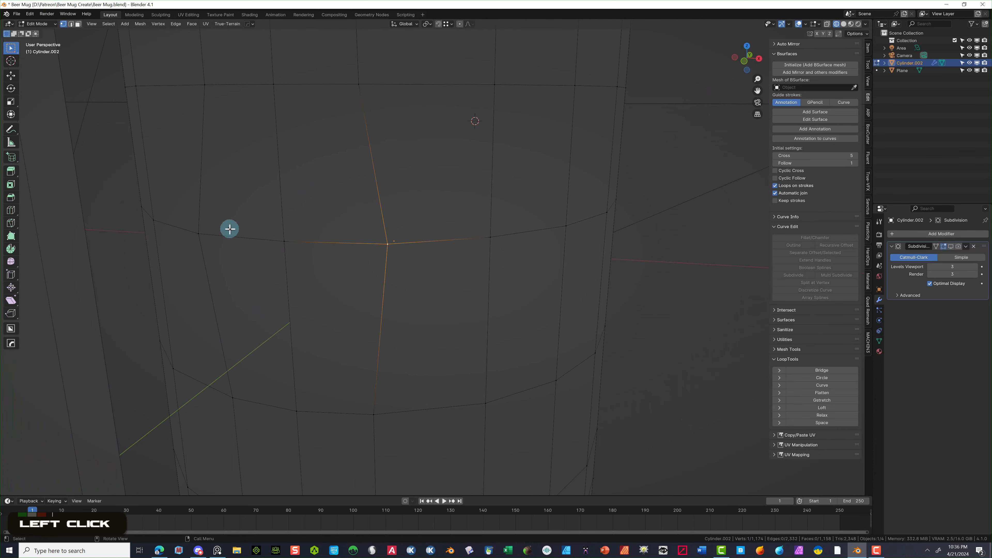
left_click(199, 233, "shift")
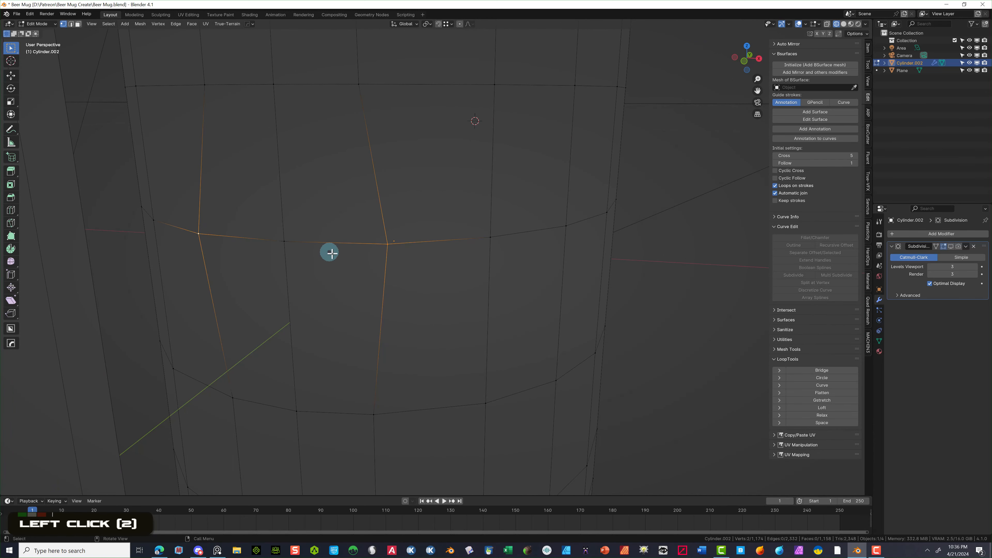
key("g")
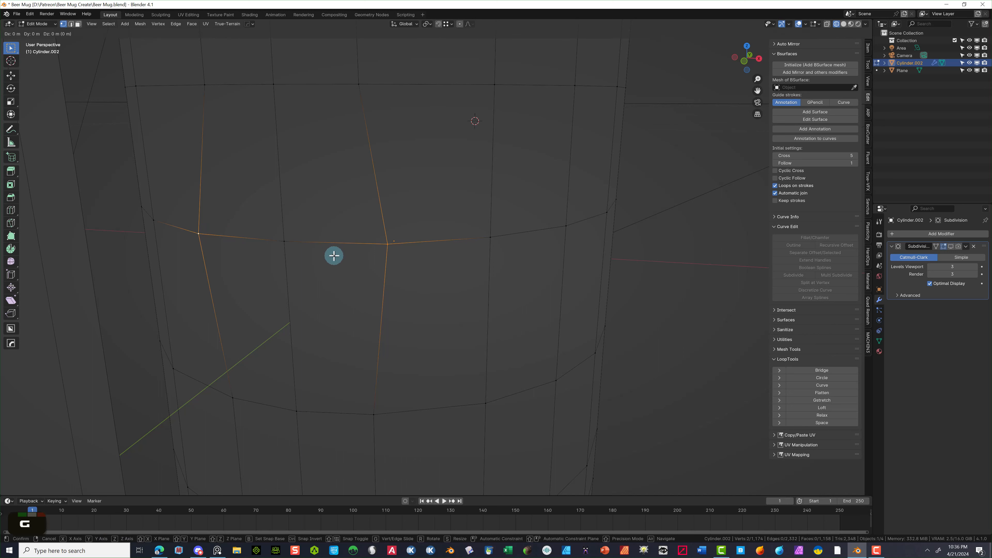
key("x")
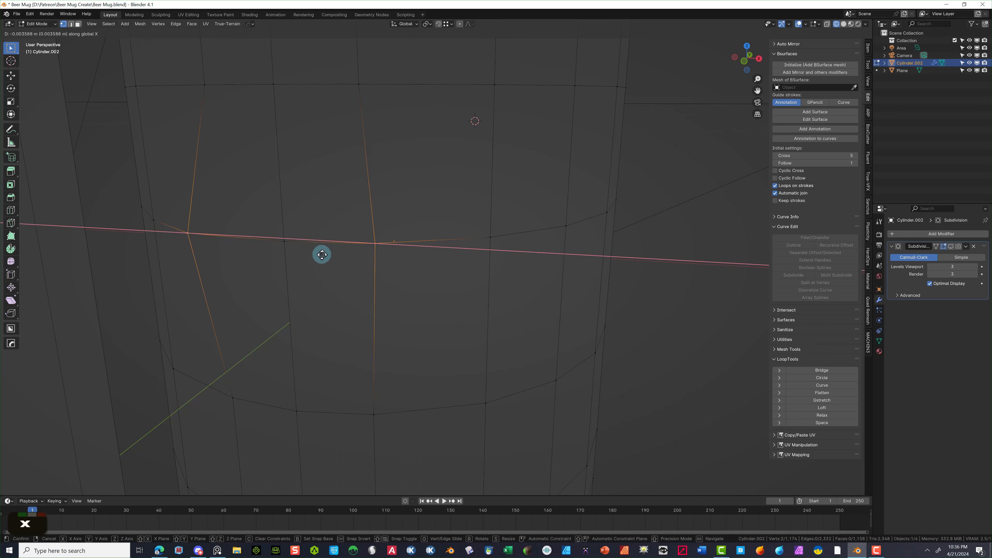
left_click(322, 255)
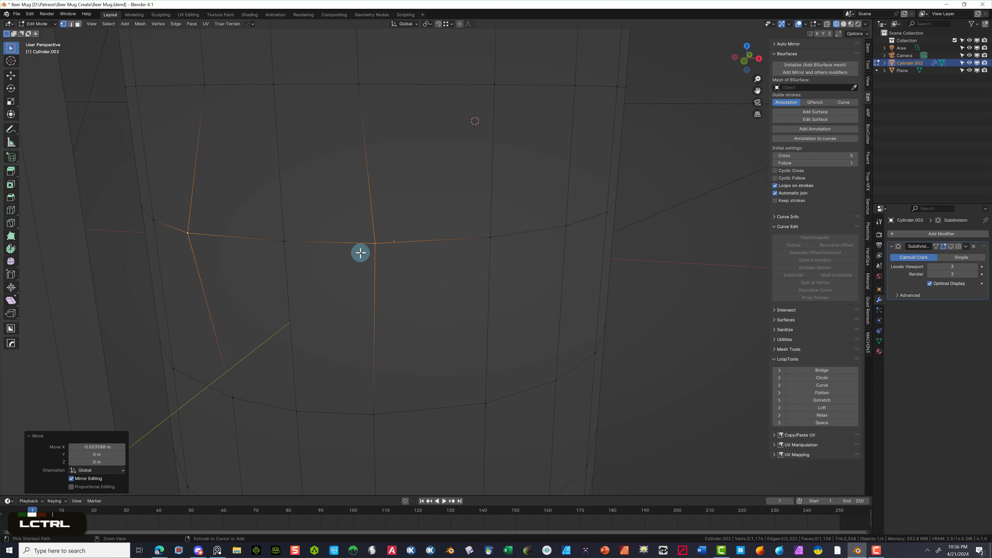
key("ctrl+z")
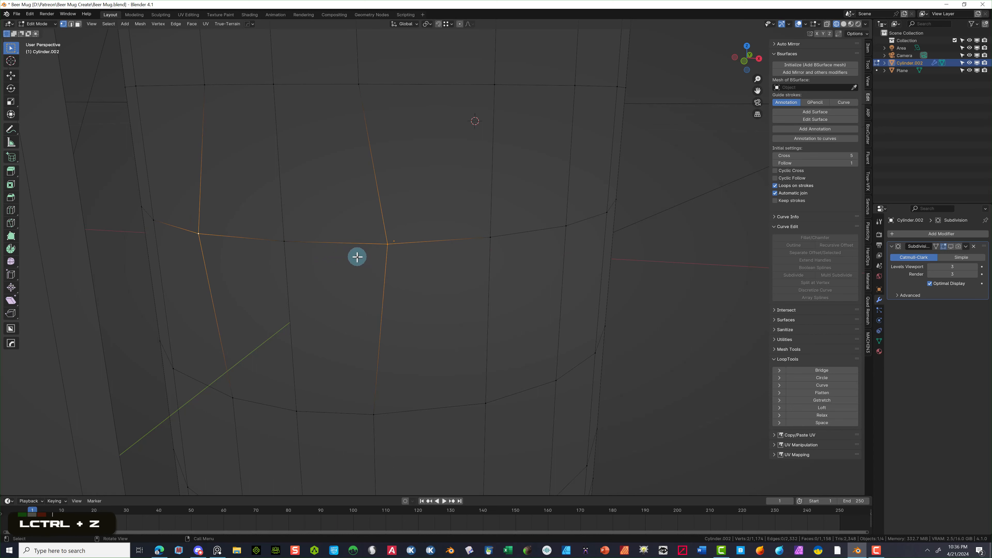
- Scale the two vertices to 0.794 along X to tighten the wall
key("s")
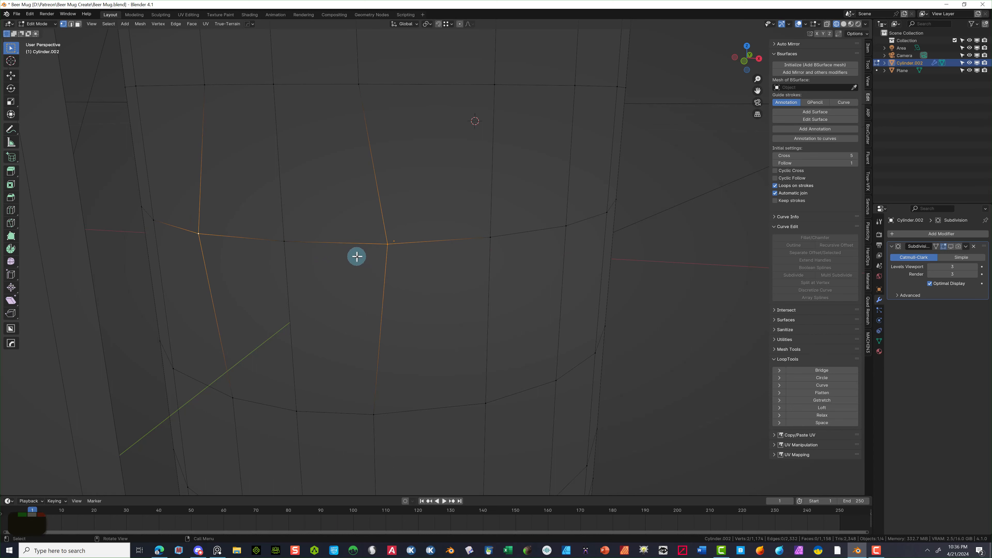
key("x")
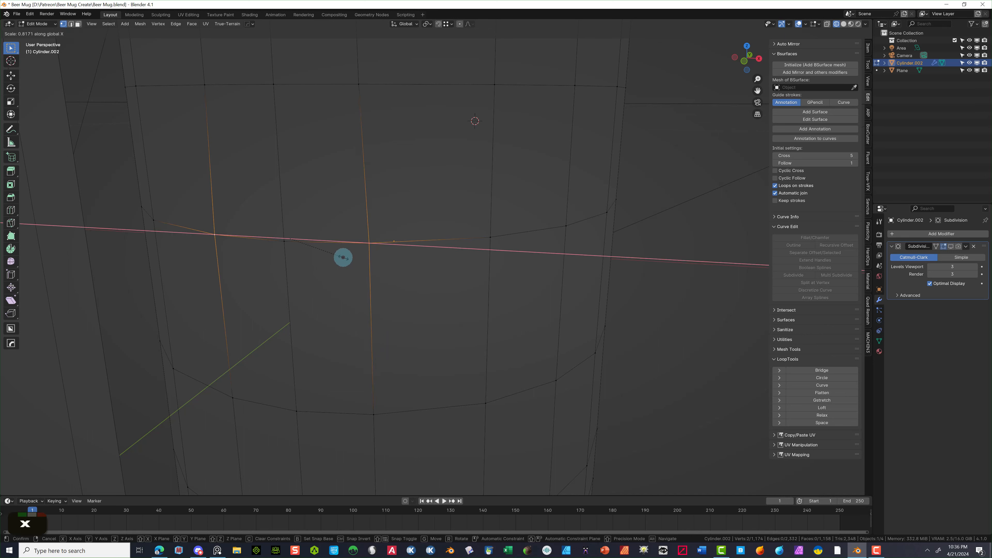
left_click(341, 257)
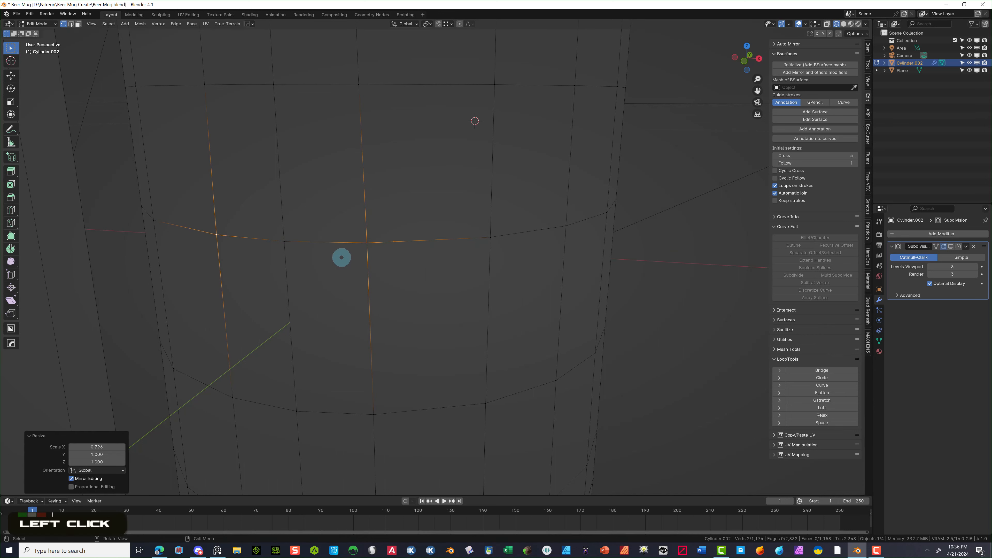
scroll(400, 279, "down", 2)
left_click(622, 260)
scroll(622, 259, "down", 2)
scroll(621, 261, "down", 2)
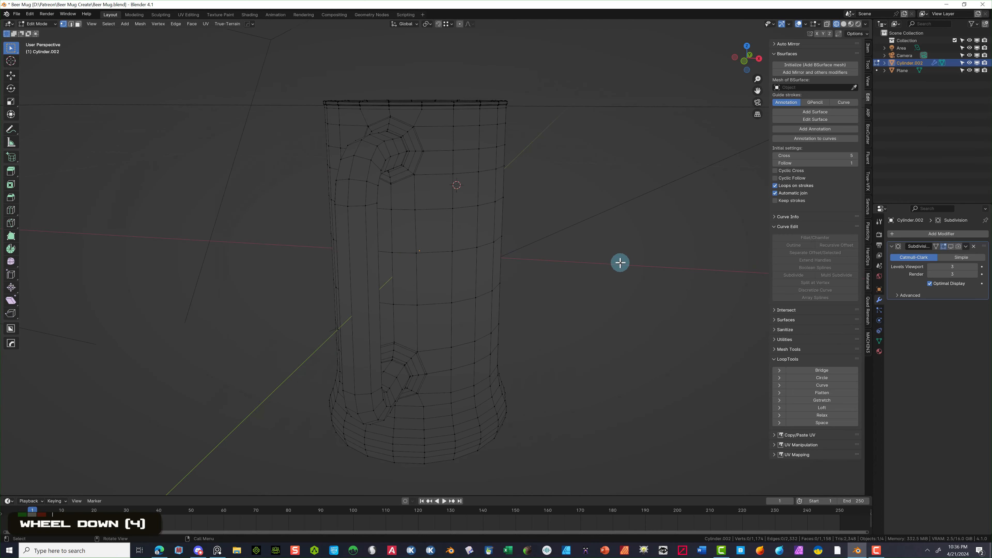
middle_click_drag(620, 264, 593, 257)
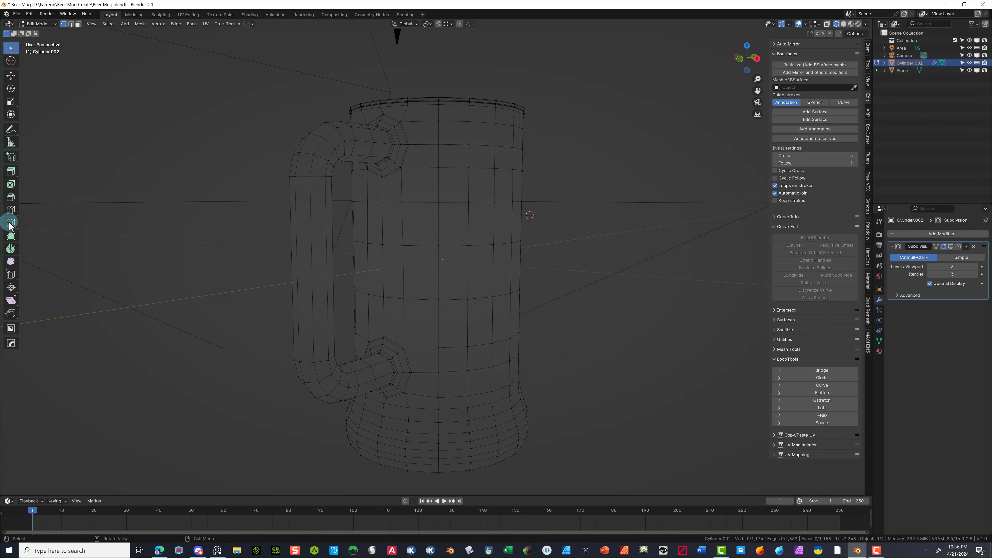
- Loop-cut new rings near the handle's lower and upper joints
left_click(11, 211)
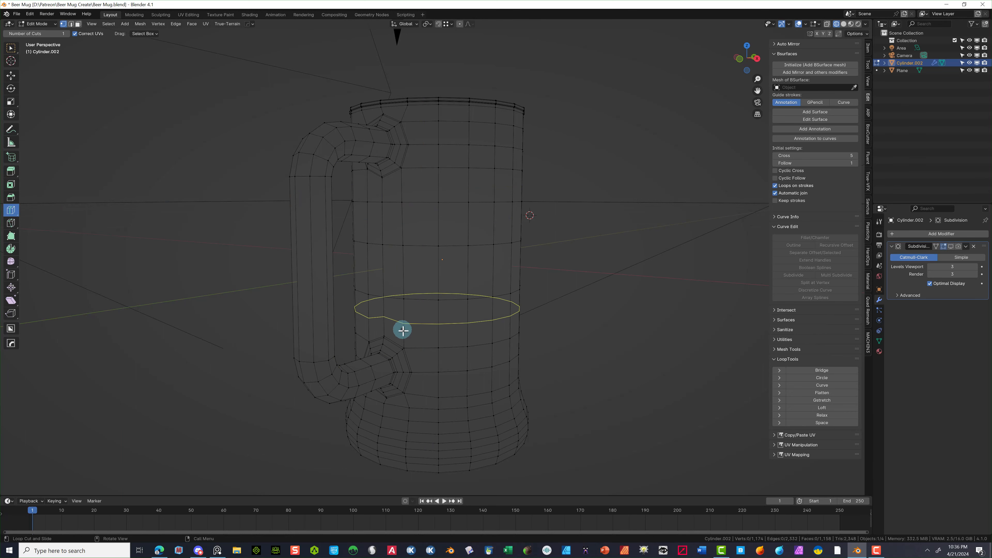
mouse_move(407, 332)
middle_mouse_down()
mouse_move(472, 337)
mouse_move(415, 349)
middle_mouse_up()
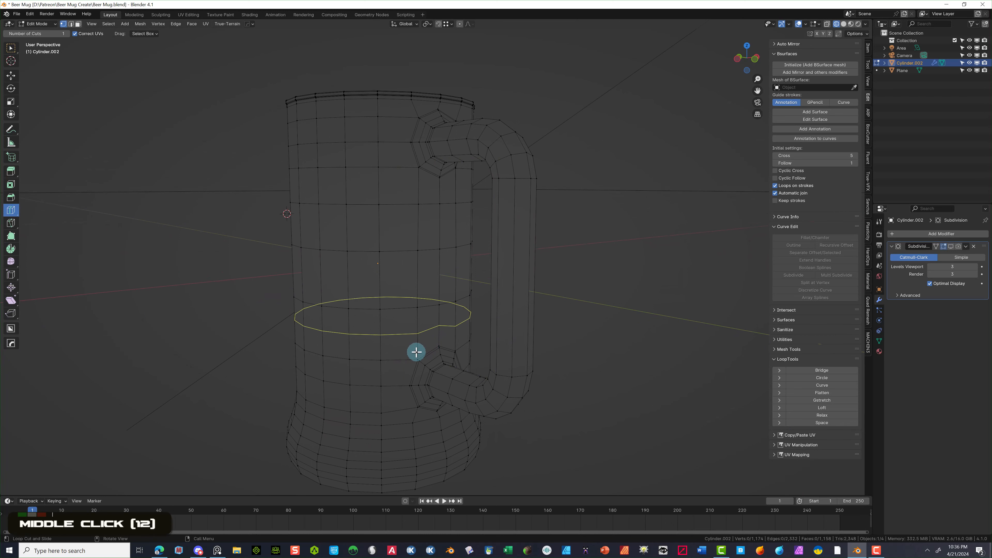
left_click_drag(414, 349, 410, 367)
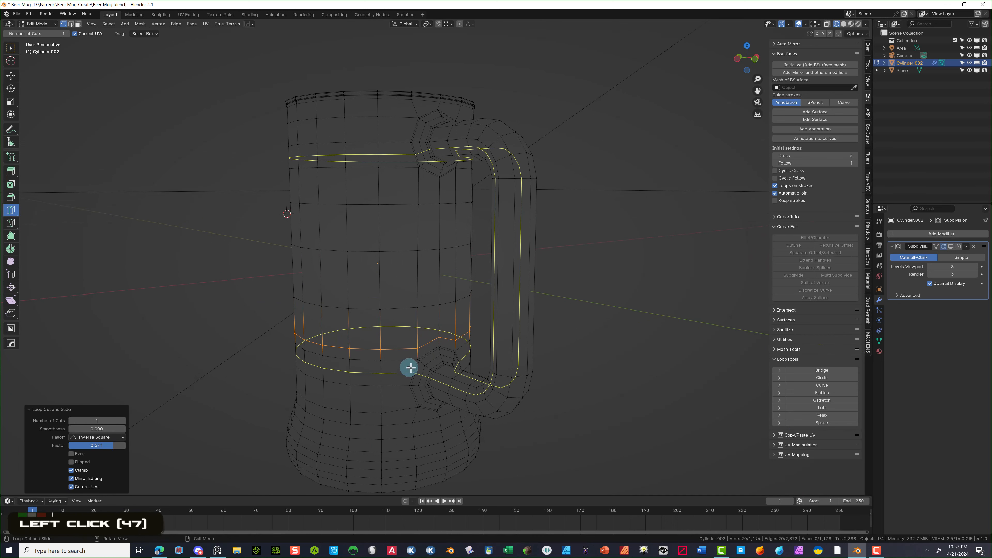
scroll(453, 344, "down", 1)
scroll(460, 321, "up", 3)
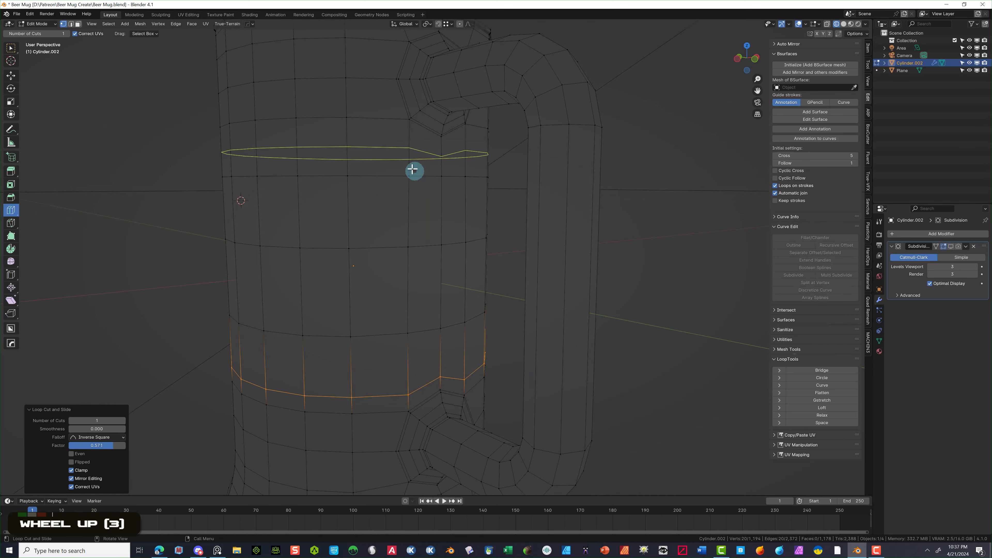
left_click_drag(403, 163, 396, 148)
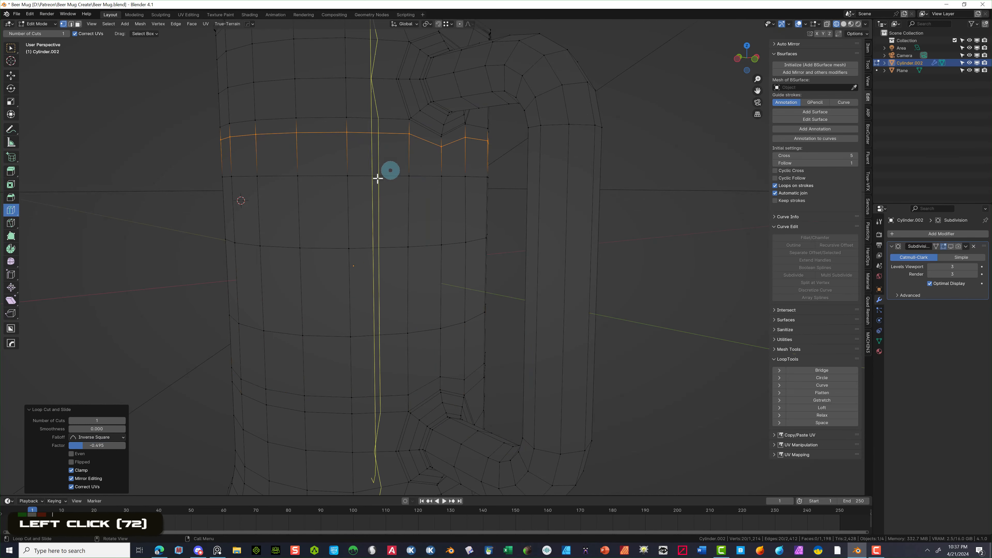
- Return to vertex box selection and select the vertex at the handle's upper joint
left_click(71, 24)
left_click(64, 25)
left_click(13, 50)
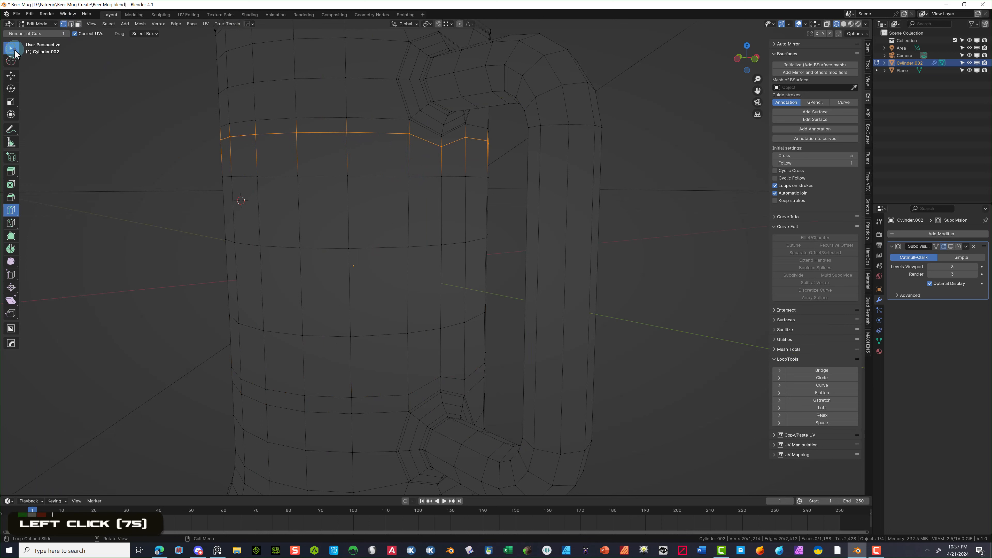
left_click(426, 153)
left_click_drag(432, 143, 453, 164)
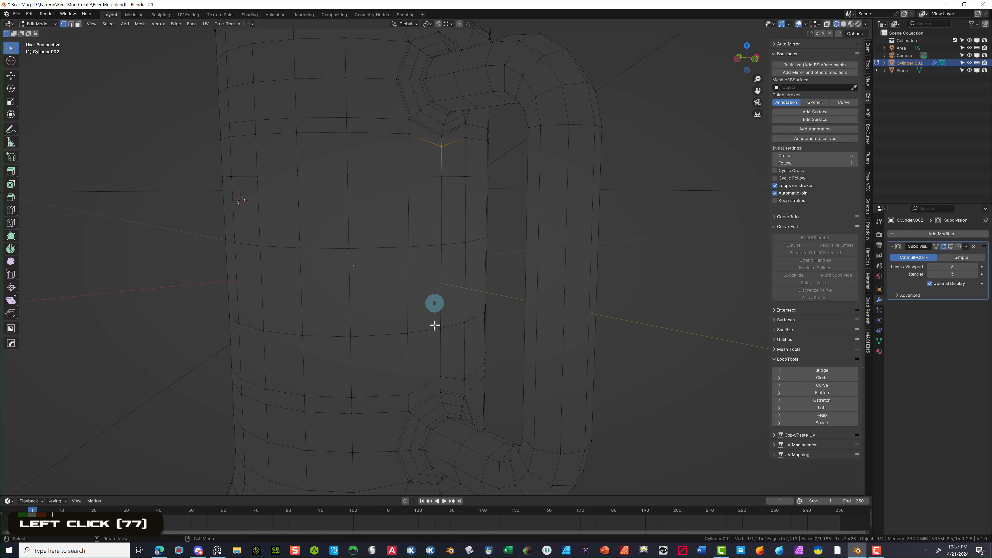
- Add the lower joint vertex and scale both joint vertices to 1.096 along Z
left_click(440, 378, "shift")
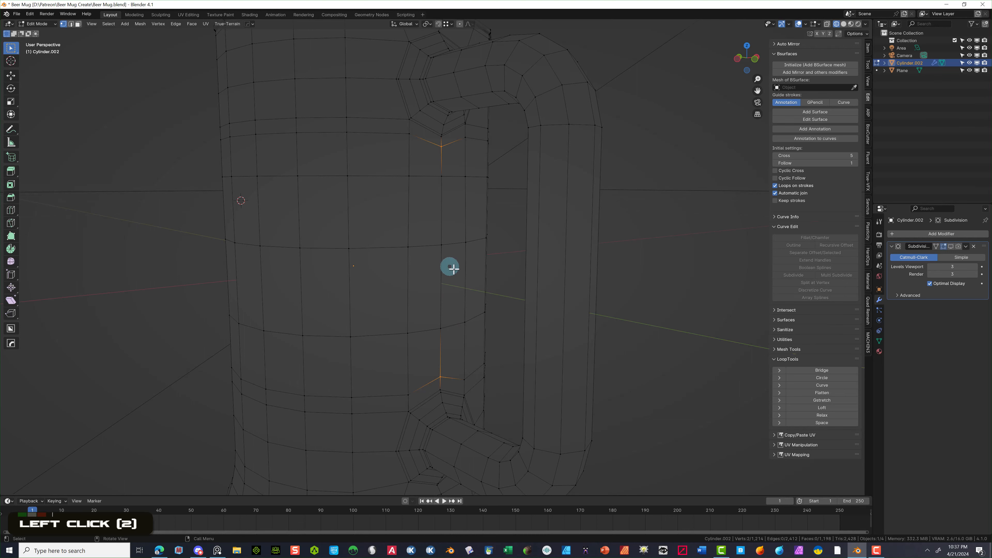
scroll(460, 276, "down", 2)
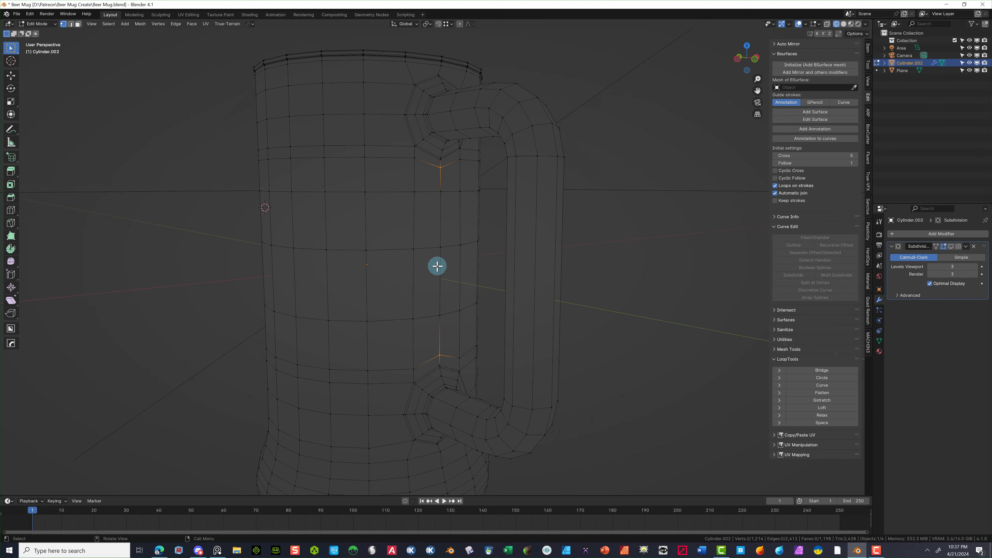
key("s")
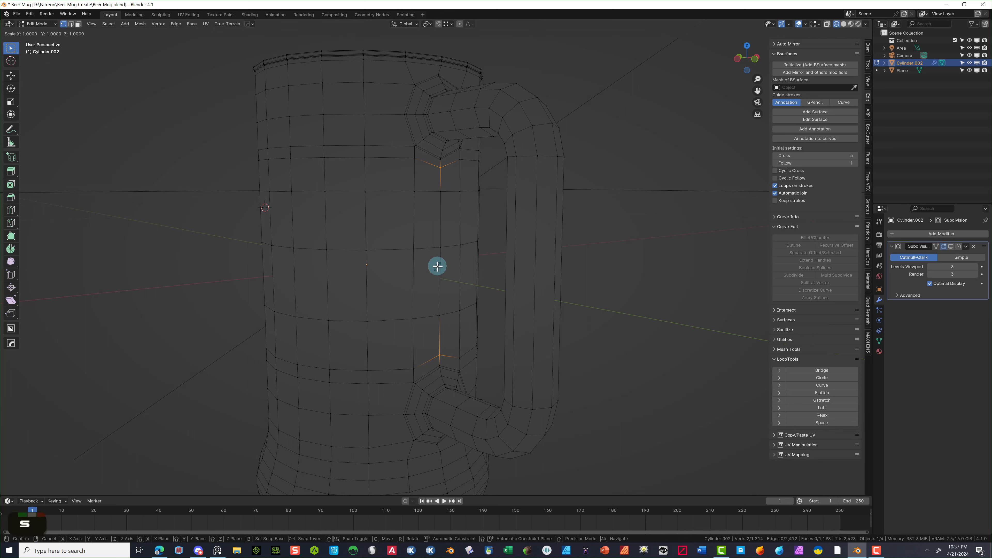
key("z")
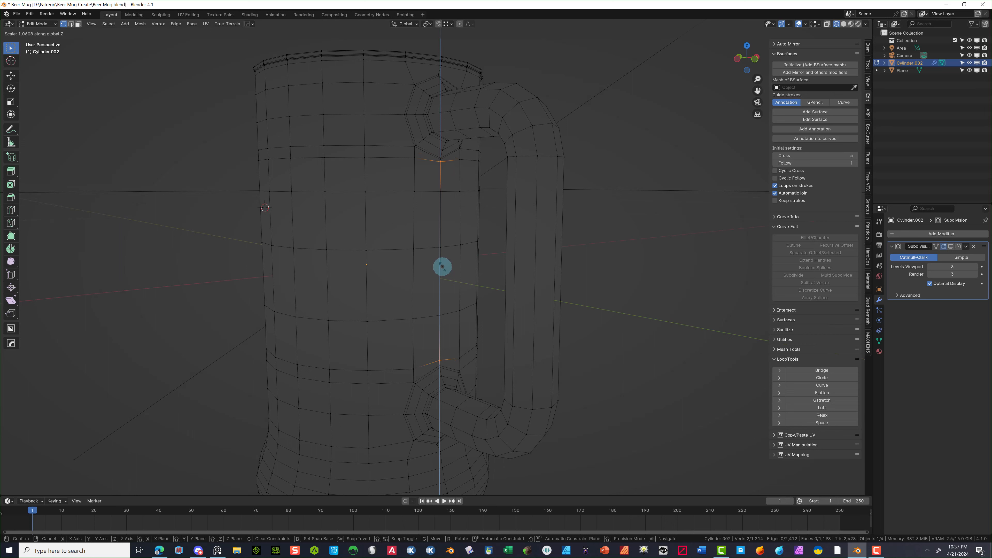
left_click(442, 267)
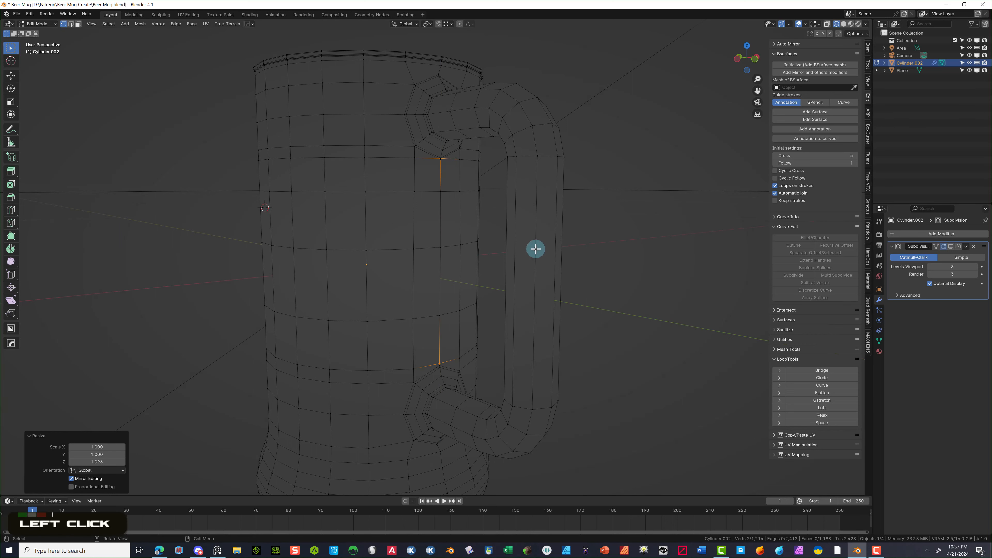
left_click(597, 242)
scroll(468, 209, "up", 4)
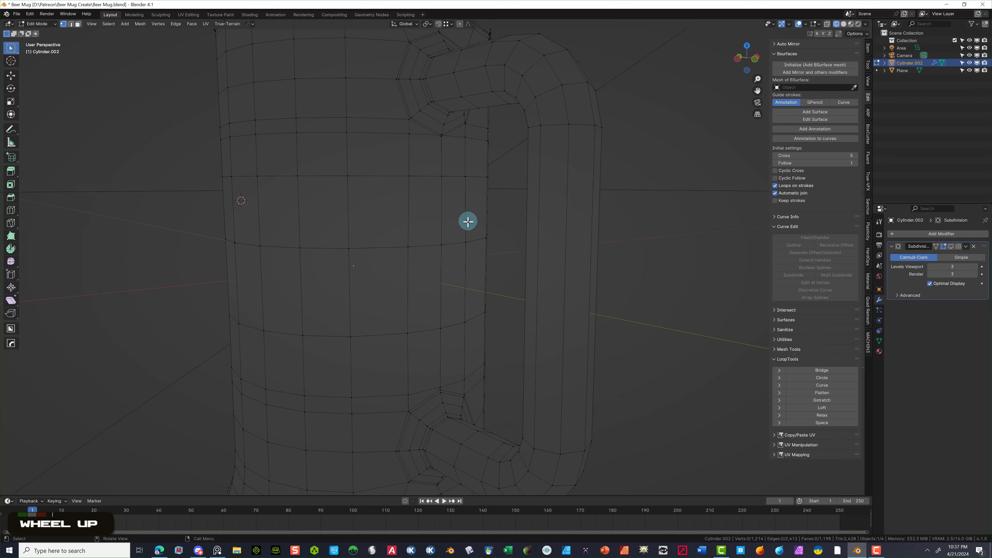
middle_click_drag(463, 237, 459, 248)
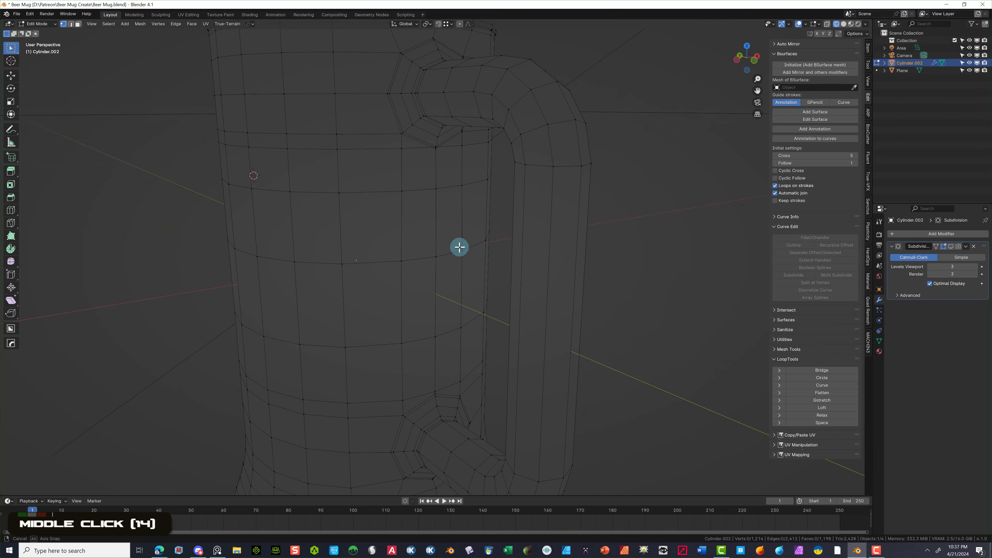
left_click(71, 24)
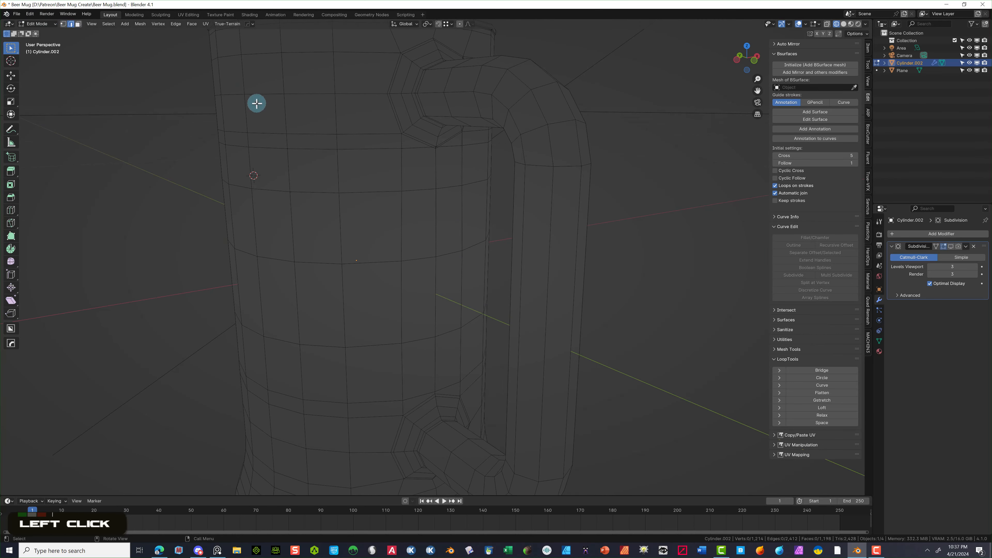
- Lower the upper body edge loop about 0.0037 m along Z and nudge the lower loop up
double_click(321, 156)
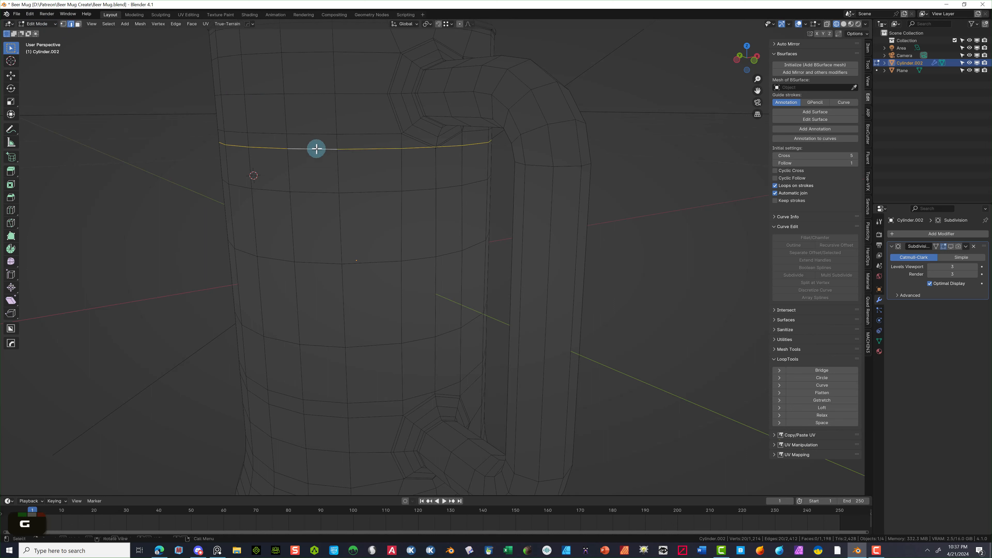
key("g")
key("z")
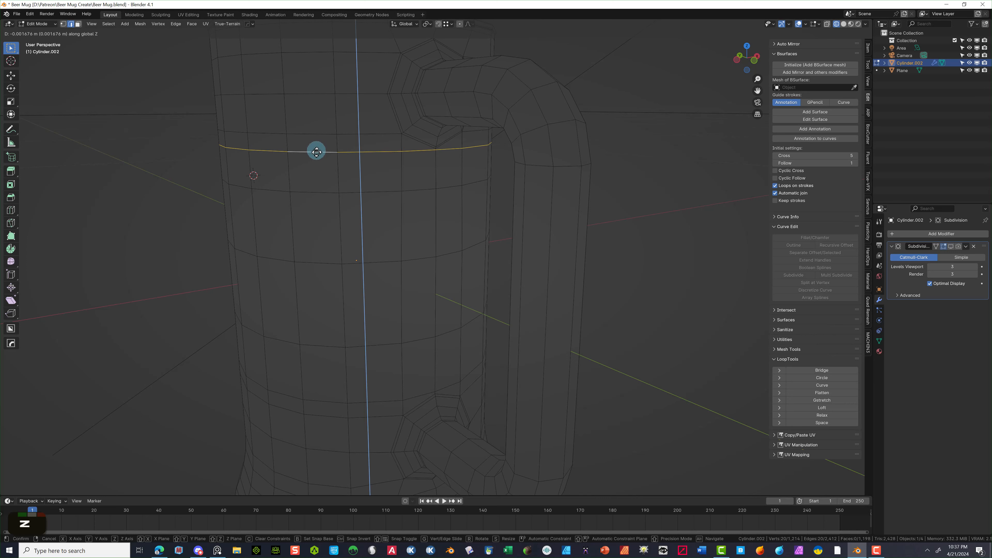
left_click(317, 154)
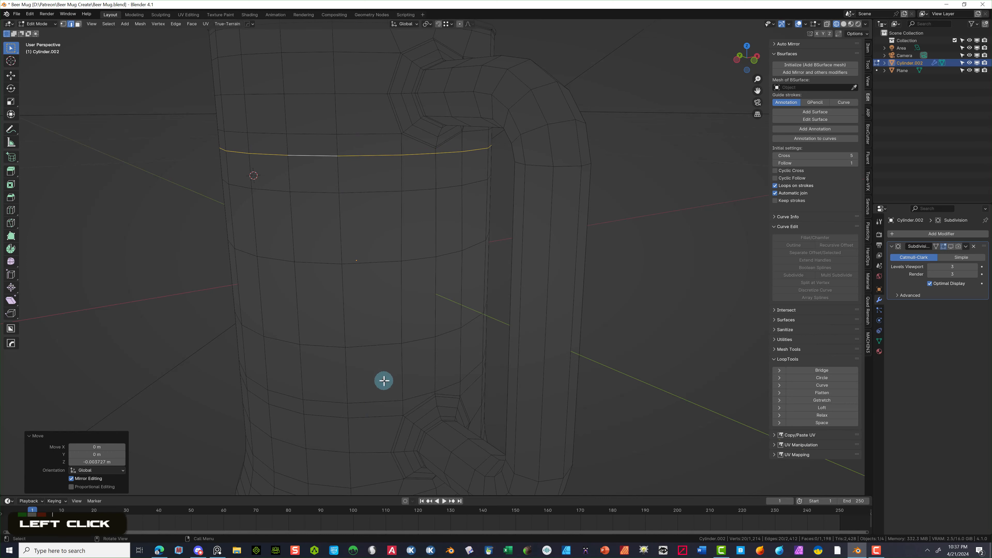
double_click(374, 398, "alt")
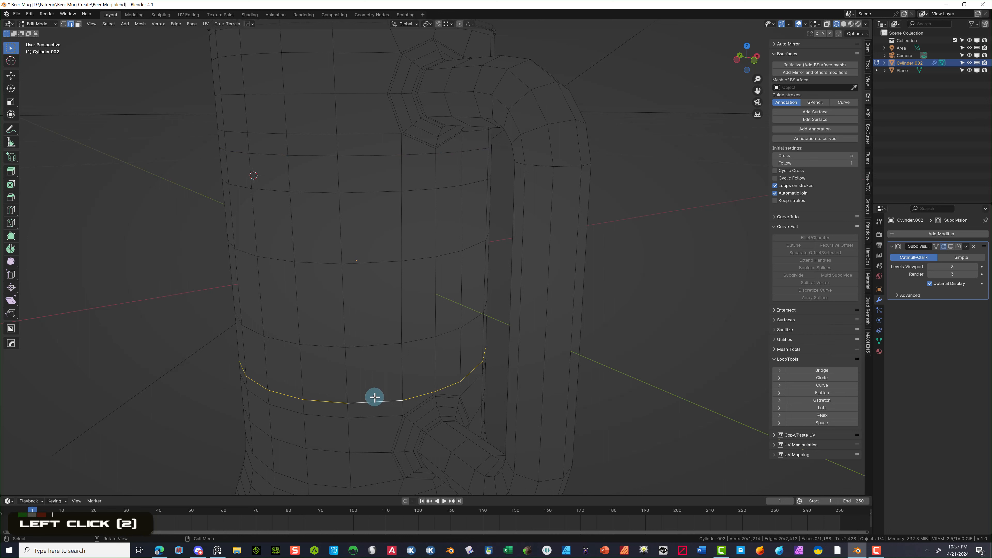
key("g")
key("z")
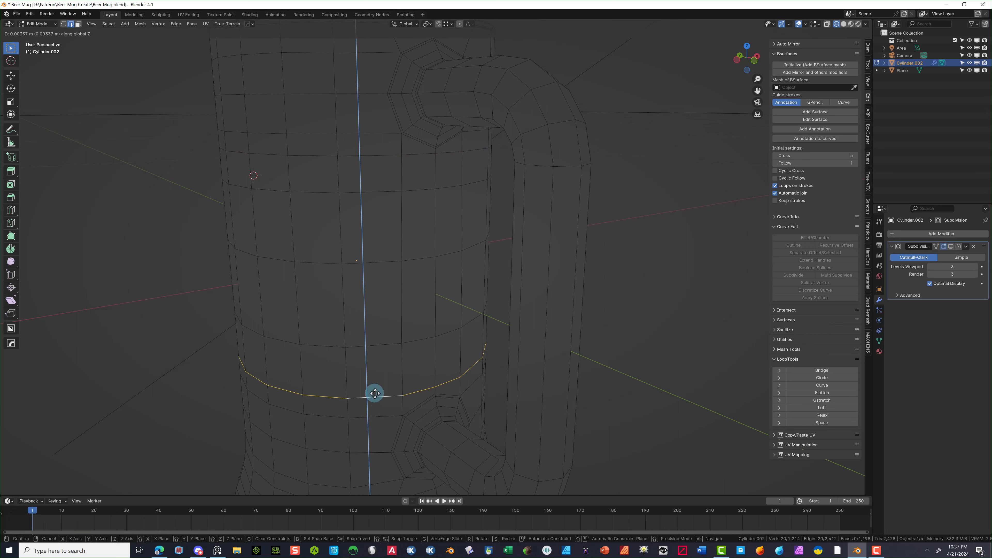
left_click(375, 392)
- Orbit to frame the whole mug and render a preview with Render Image
scroll(621, 265, "down", 3)
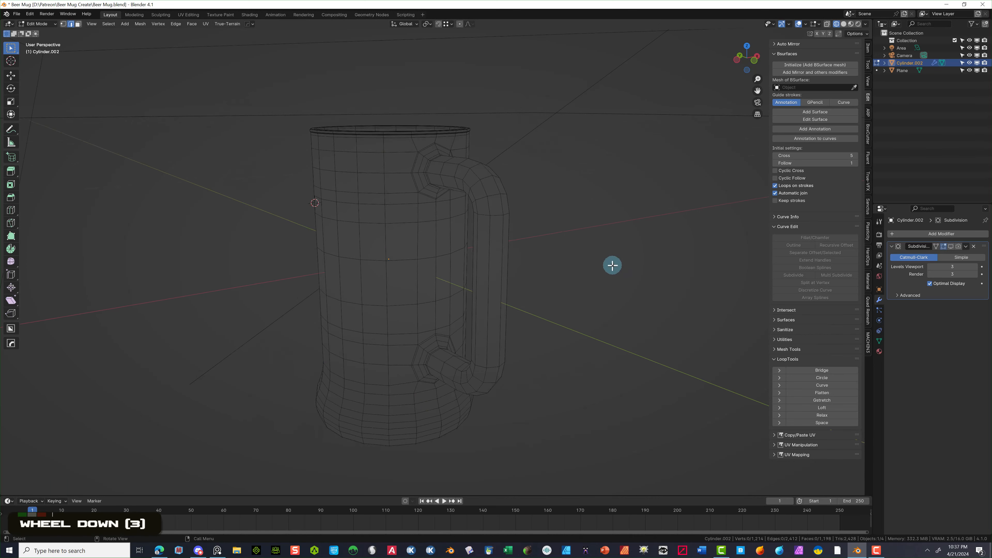
middle_click_drag(611, 263, 563, 251)
scroll(450, 223, "up", 2)
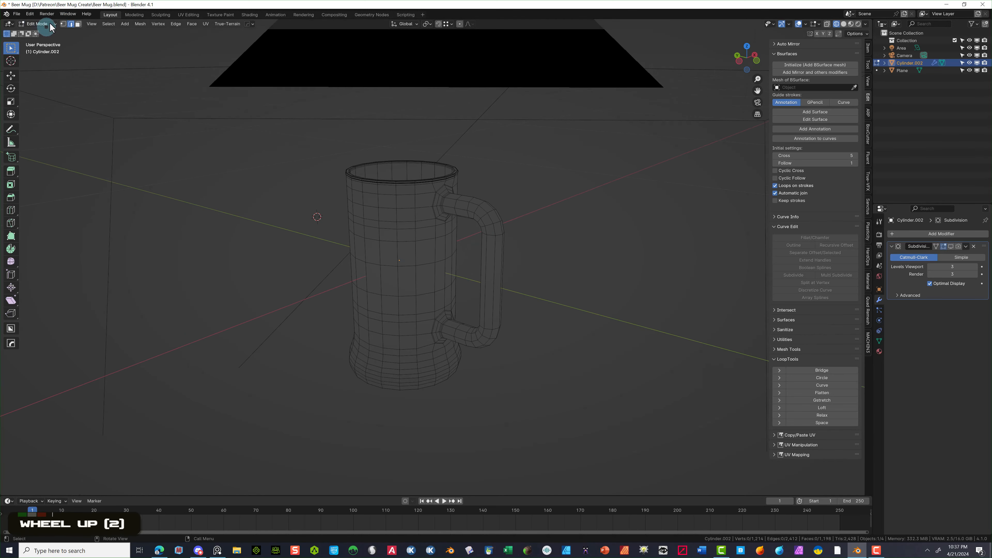
left_click(47, 14)
left_click(56, 23)
scroll(505, 155, "down", 2)
scroll(483, 166, "up", 1)
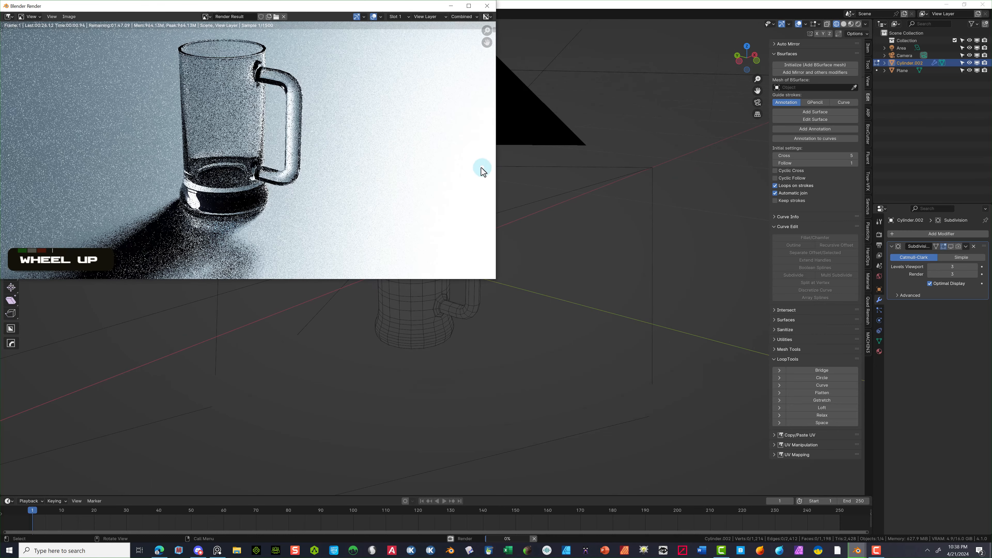
scroll(307, 156, "down", 2)
scroll(308, 156, "down", 1)
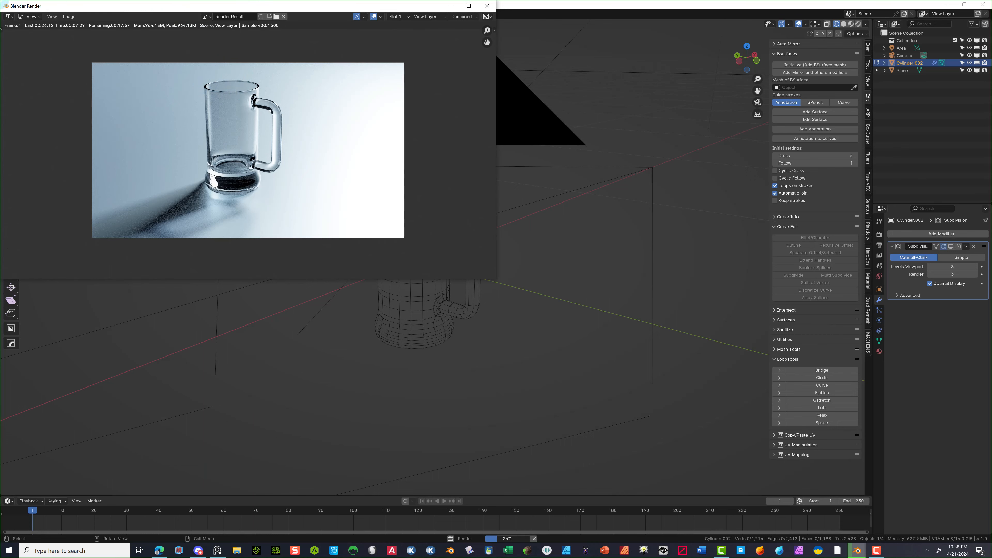
left_click(90, 23)
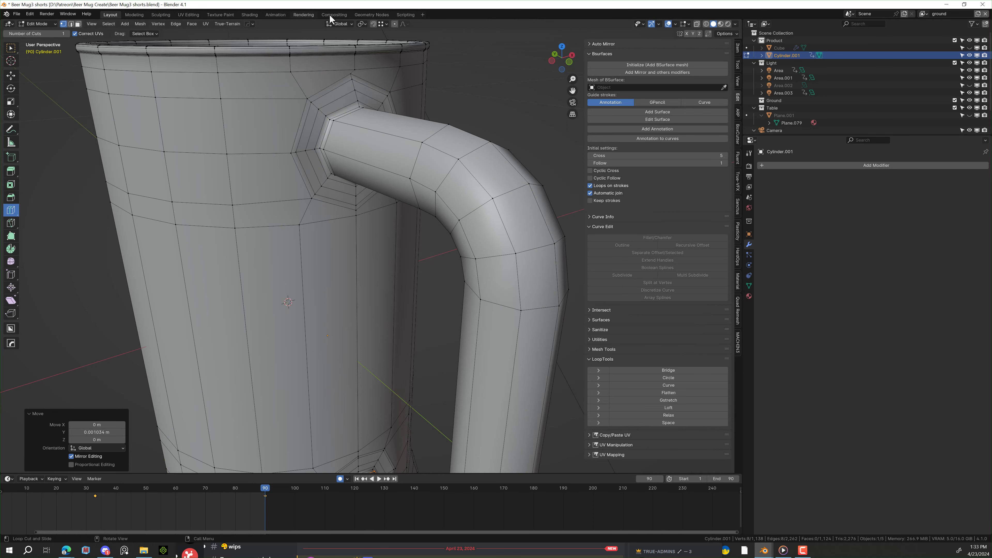
- In edge select mode, select the inner and outer edge rings around the upper handle base
left_click(11, 49)
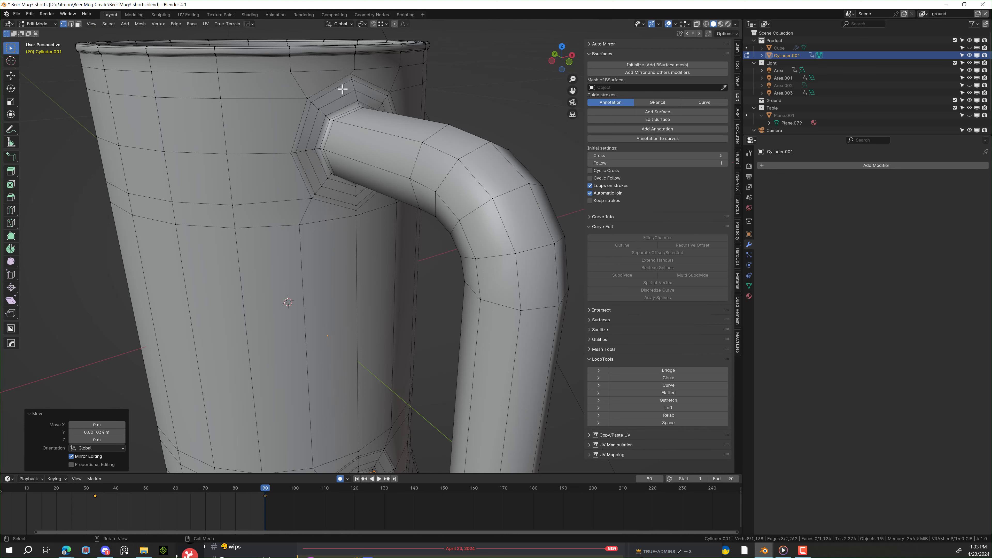
scroll(284, 93, "up", 4)
key("2")
double_click(285, 93)
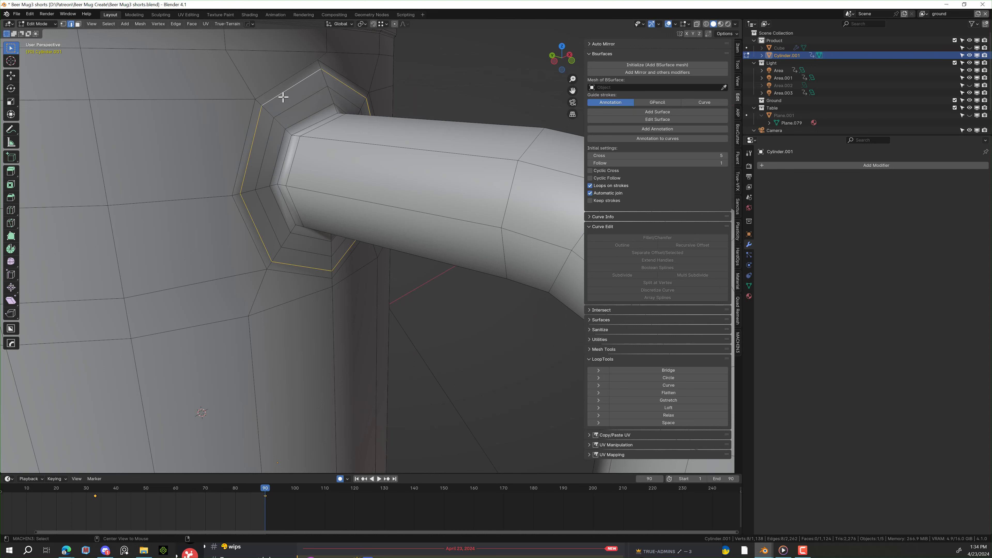
double_click(300, 122)
double_click(287, 94, "shift")
- Add the lower handle-base ring to the selection and dissolve all selected edges
scroll(320, 123, "down", 8)
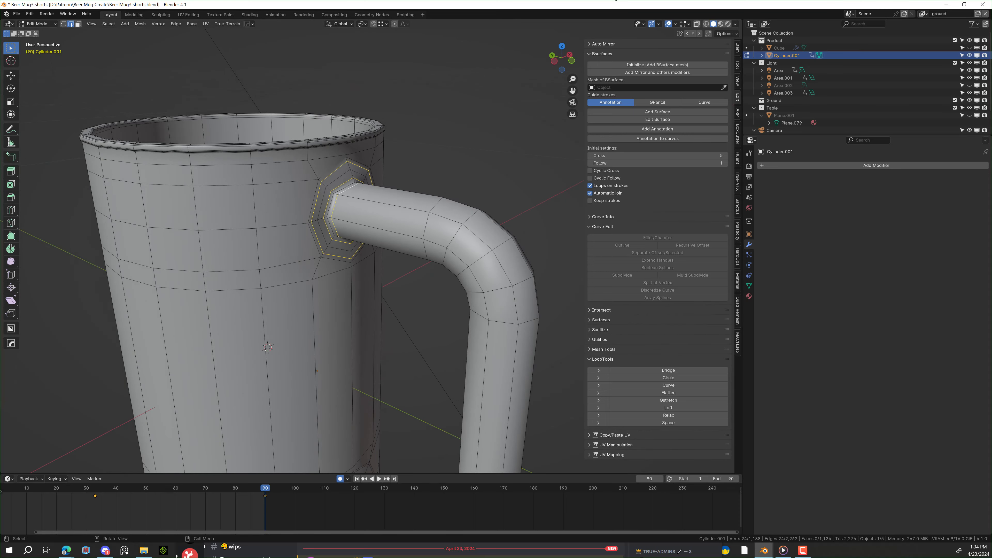
left_click_drag(572, 90, 574, 117)
scroll(277, 107, "up", 5)
double_click(278, 107, "shift")
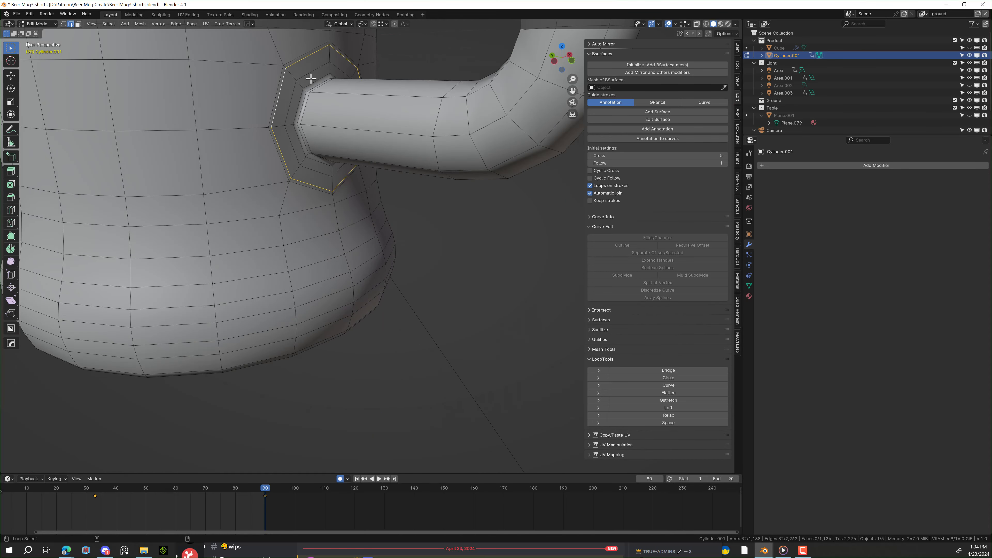
key("x")
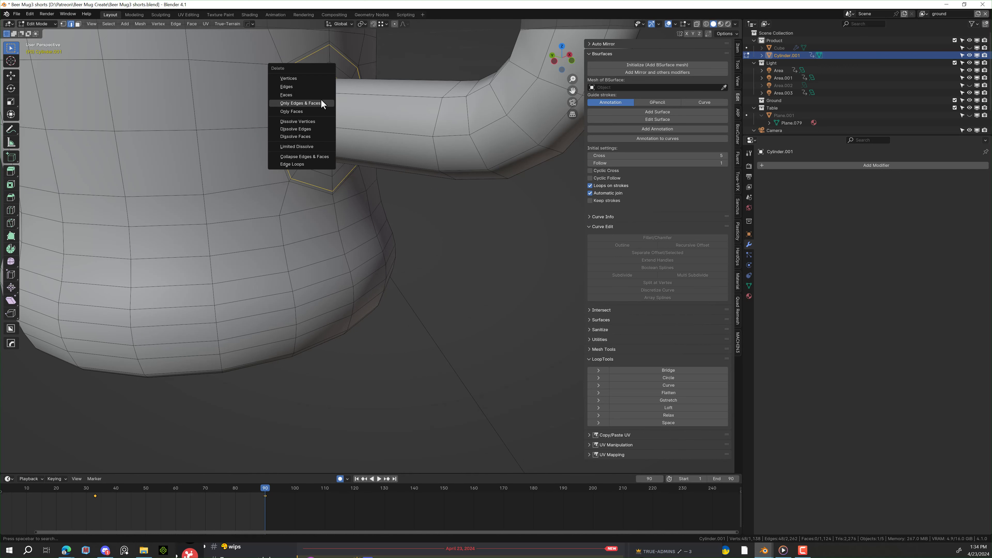
left_click(322, 129)
key("ctrl+KP_3")
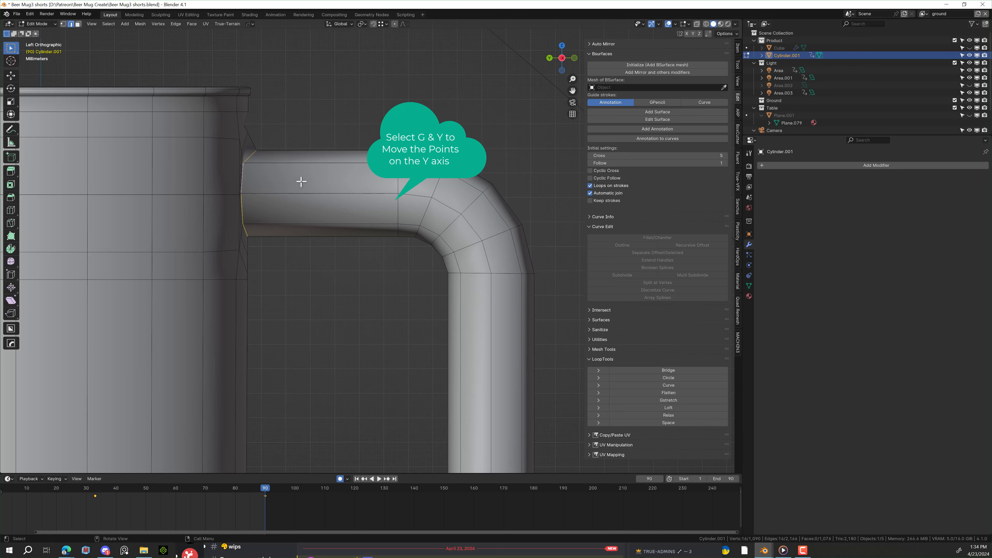
- Slide the selected handle-base edges along the Y axis
key("g")
key("y")
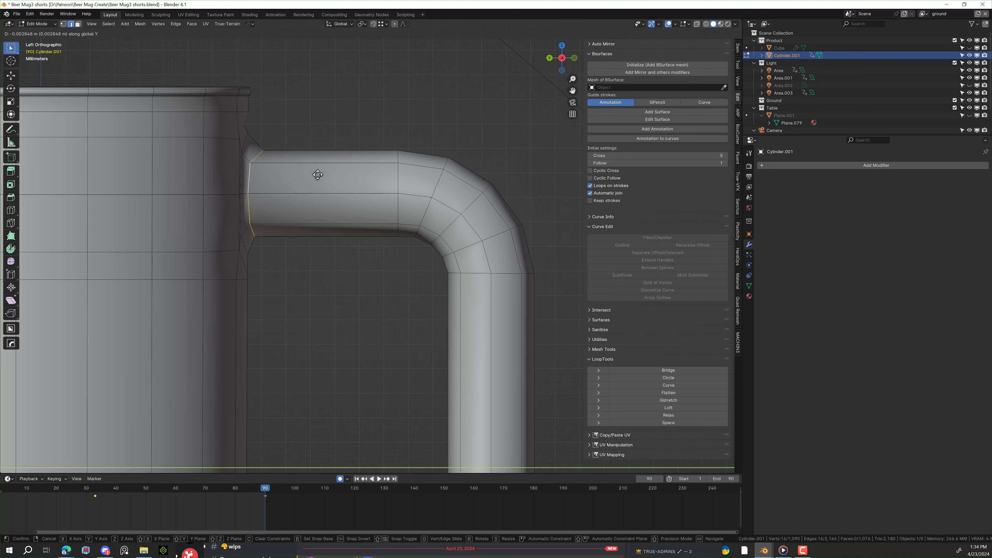
left_click(329, 175)
middle_click_drag(325, 124, 206, 48)
- Select two handle-joint vertices and slide them along Y in the left side view
left_click(397, 121, "shift")
middle_click_drag(396, 121, 259, 334)
left_click(259, 335, "shift")
middle_click_drag(356, 237, 371, 336)
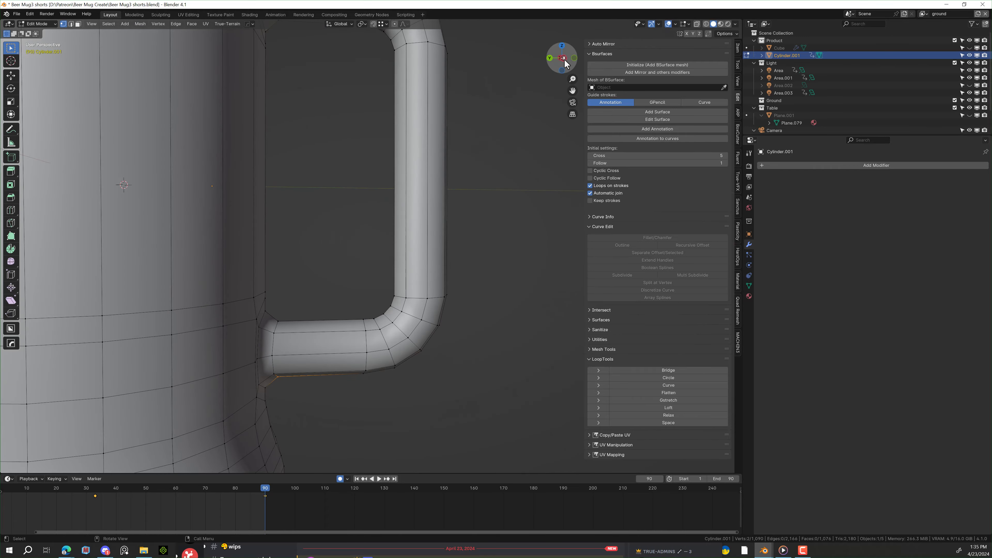
left_click(563, 61)
left_click_drag(572, 91, 582, 276)
scroll(312, 110, "up", 5)
key("g")
key("y")
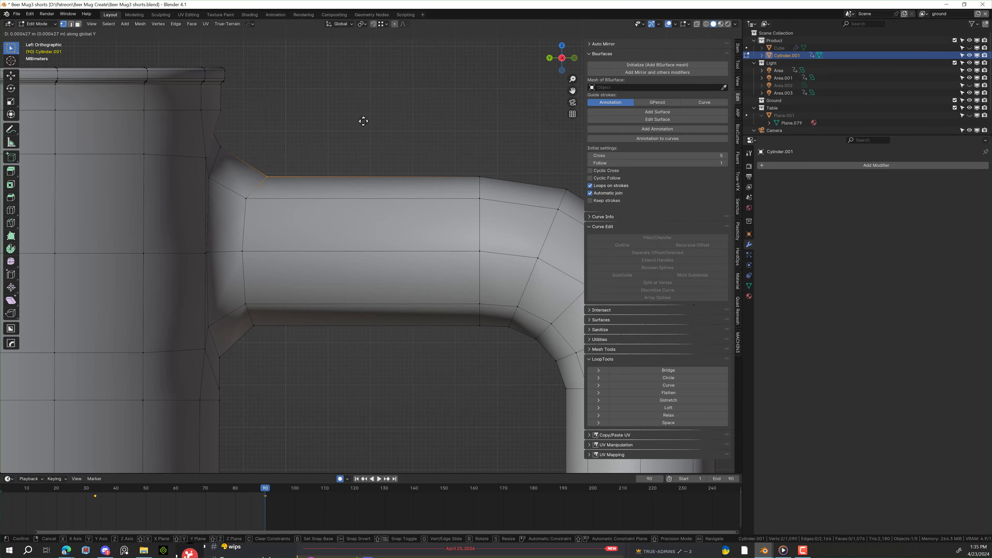
left_click(347, 114)
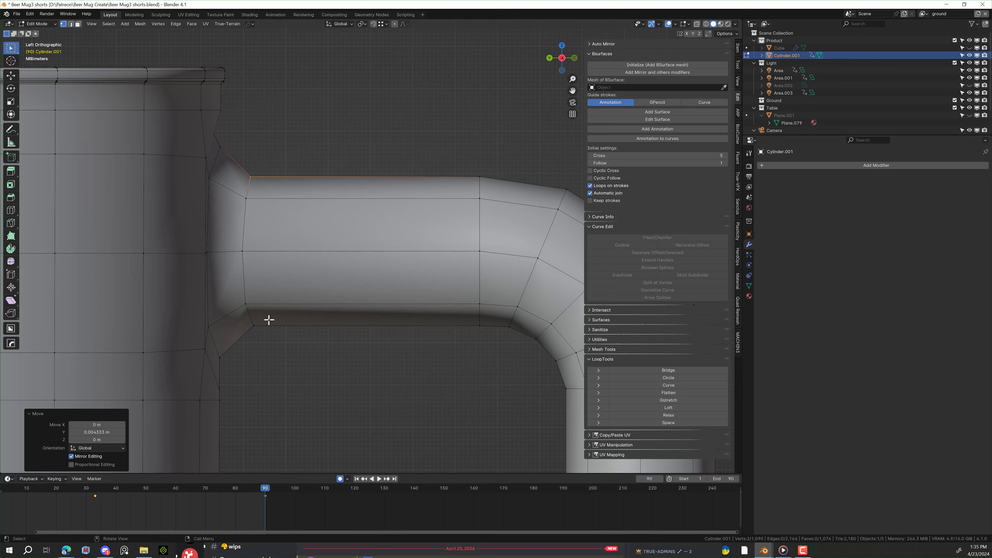
- Select vertices at the upper and lower handle joints, then cancel the attempted Y move
left_click(328, 100)
middle_click_drag(327, 100, 353, 142)
left_click(368, 154)
scroll(457, 118, "down", 8)
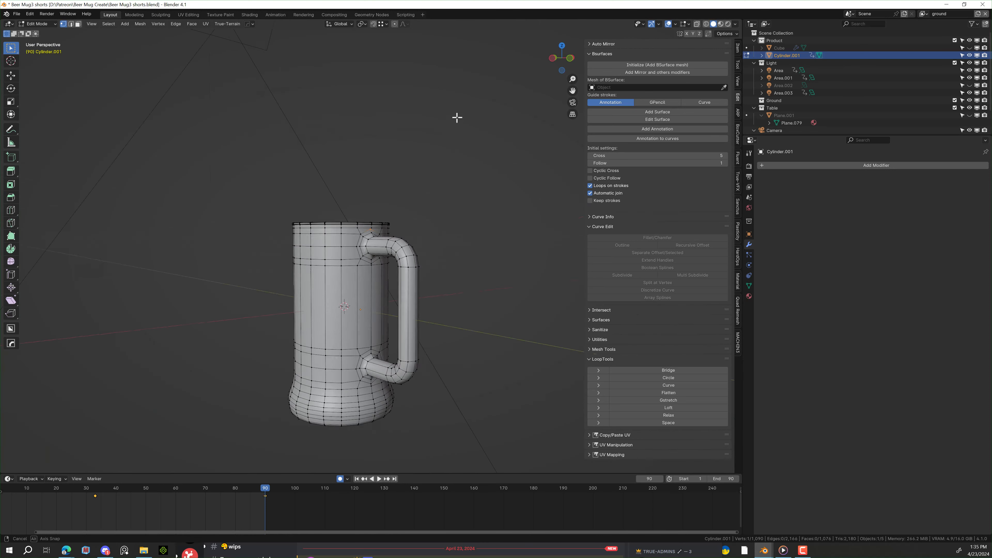
scroll(500, 356, "up", 1)
middle_click_drag(500, 356, 500, 204, "shift")
scroll(500, 204, "up", 8)
middle_click_drag(354, 417, 401, 388)
left_click(257, 274, "shift")
left_click(558, 56)
key("g")
key("y")
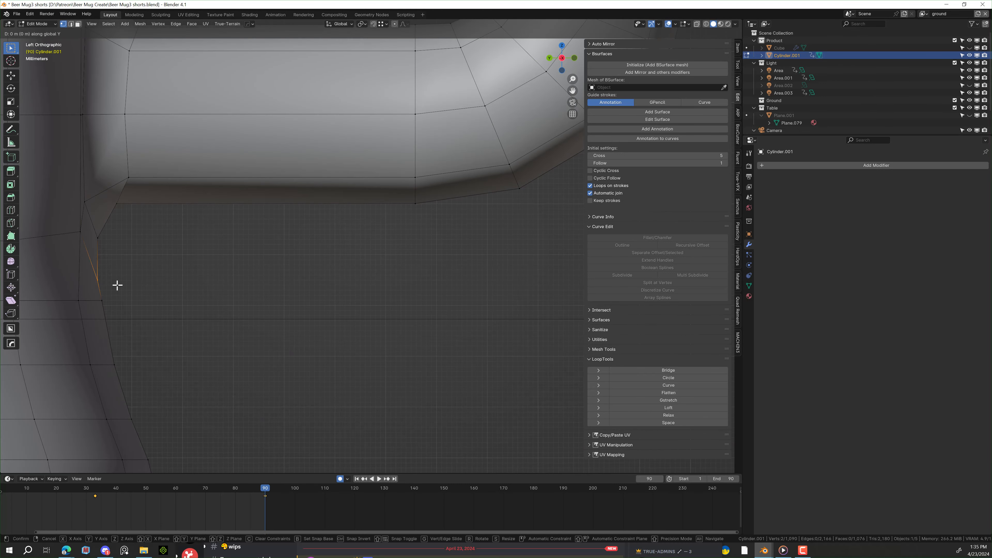
key("Escape")
- Slide a single joint vertex along Y, then adjust it again along Y from the left view
left_click(99, 238)
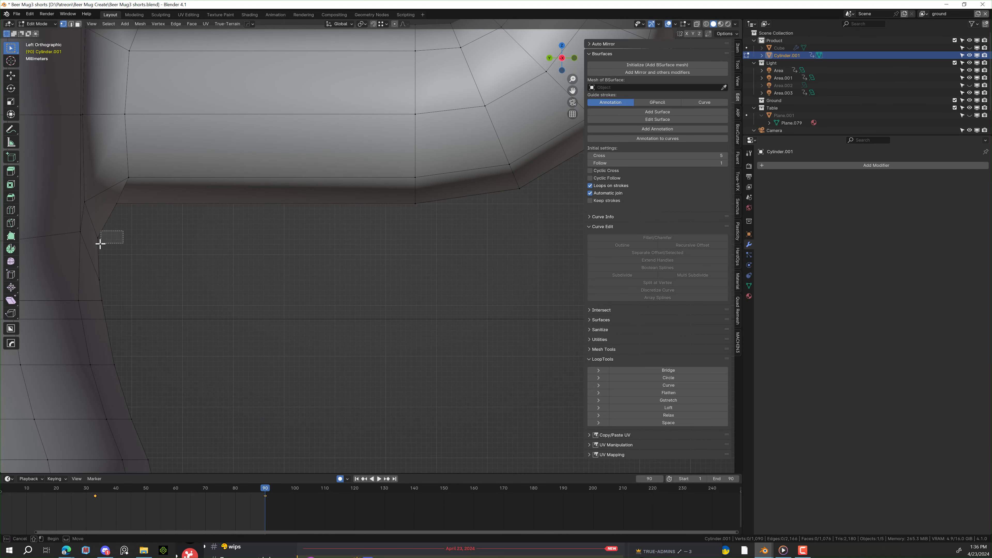
key("g")
key("y")
left_click(135, 262)
middle_click_drag(134, 262, 503, 144)
left_click(555, 59)
scroll(473, 214, "down", 4)
left_click(574, 58)
scroll(183, 226, "up", 4)
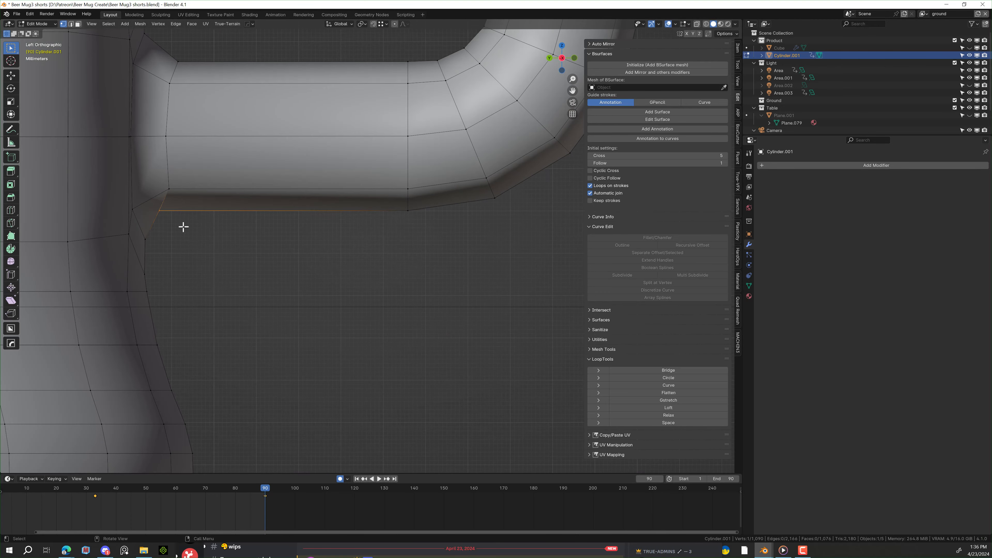
key("g")
key("y")
left_click(205, 241)
- Select a vertex on the upper handle joint and slide it along Y in left view
left_click(208, 260)
scroll(213, 259, "down", 6)
middle_click_drag(217, 258, 188, 297)
middle_click_drag(383, 47, 416, 152, "shift")
scroll(416, 149, "up", 3)
middle_click_drag(416, 145, 440, 171)
left_click(386, 197)
left_click(560, 59)
scroll(431, 171, "up", 5)
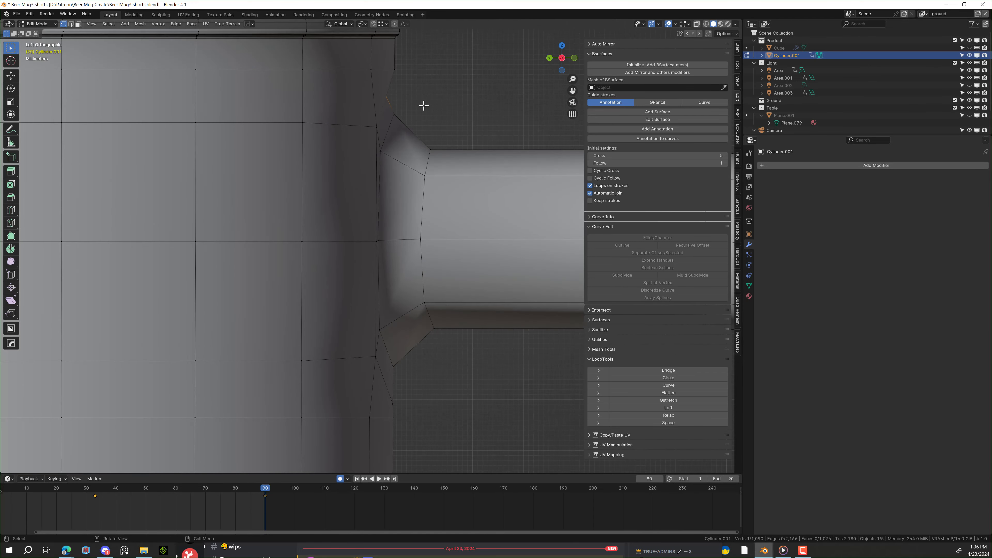
key("g")
key("y")
left_click(439, 104)
- Slide a lower vertex on the upper joint along Y, then deselect and orbit to perspective
left_click(423, 113)
key("g")
key("y")
left_click(425, 115)
left_click(438, 84)
scroll(434, 95, "down", 5)
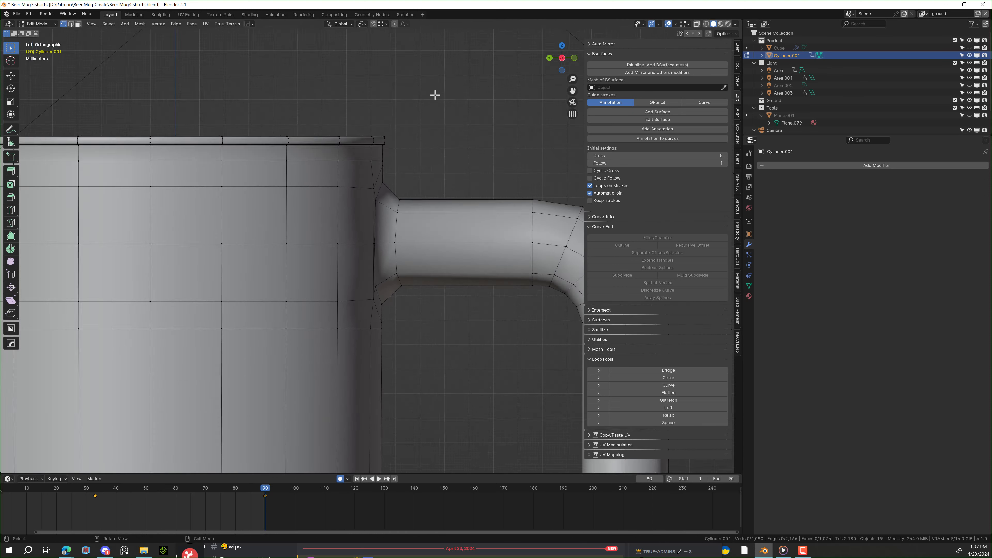
middle_click_drag(434, 95, 403, 110)
scroll(402, 117, "down", 5)
- Switch to Object Mode and add a Subdivision Surface modifier to the mug
left_click(50, 25)
left_click(39, 32)
left_click(779, 165)
mouse_move(773, 198)
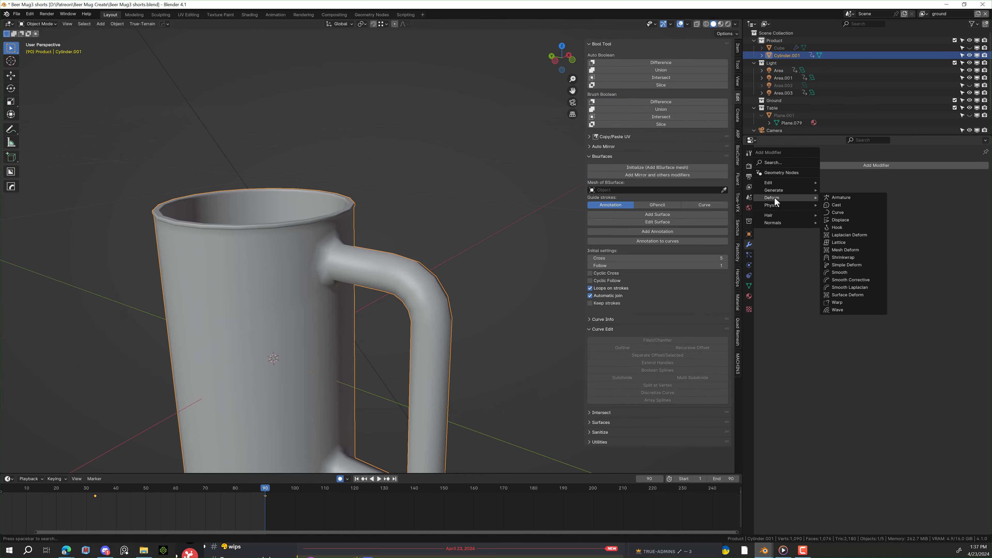
left_click(845, 289)
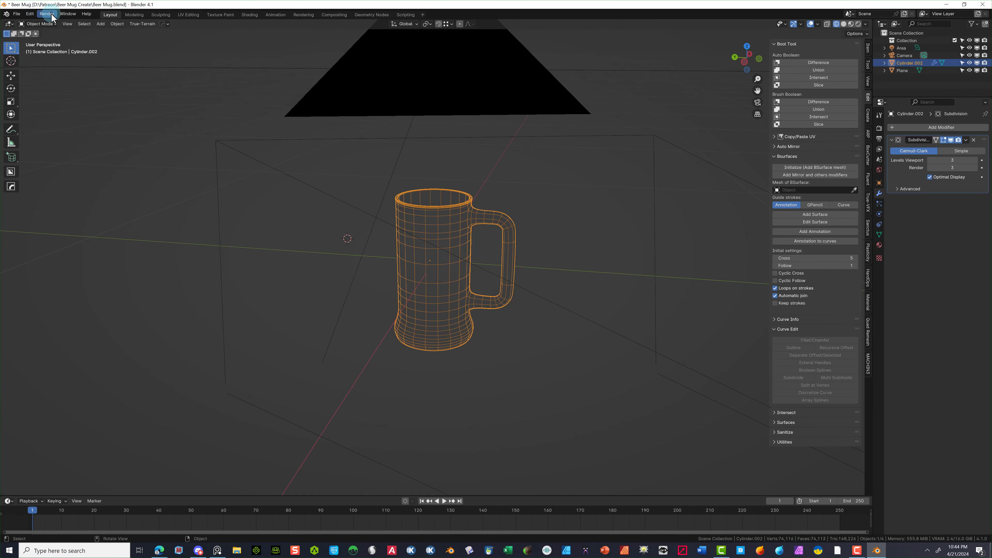
- Render the subdivided glass mug and zoom out in the render window to see it whole
left_click(41, 24)
left_click(89, 33)
left_click(47, 14)
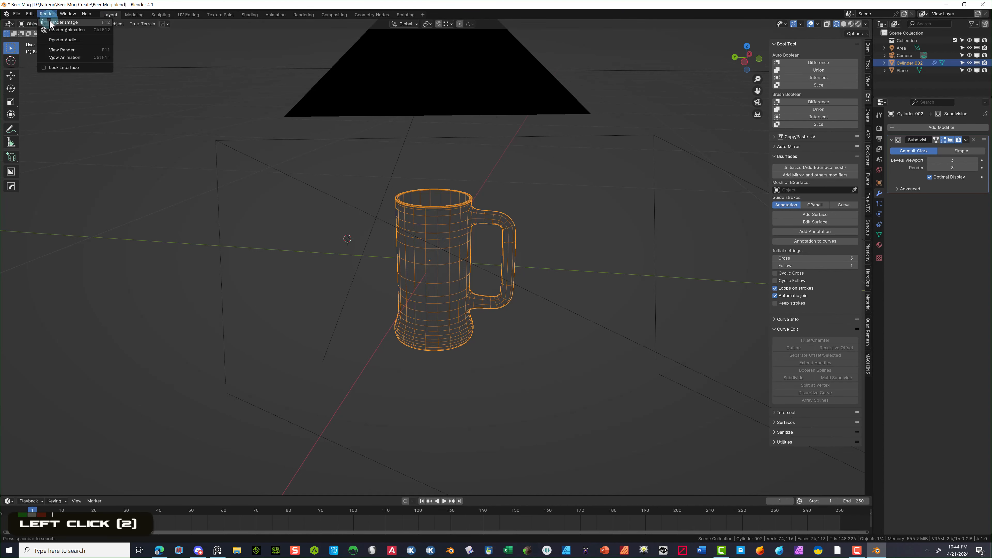
left_click(59, 22)
left_click(52, 16)
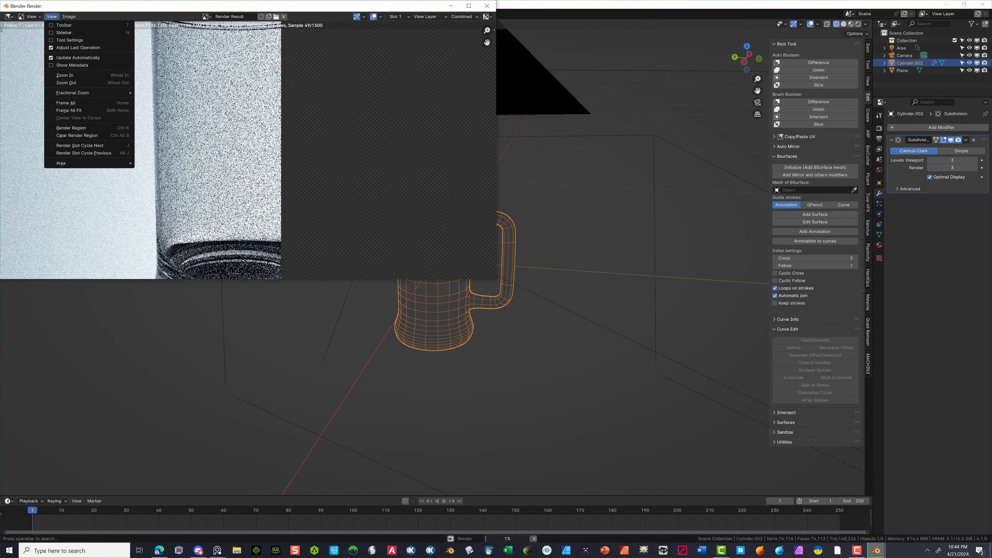
left_click(245, 139)
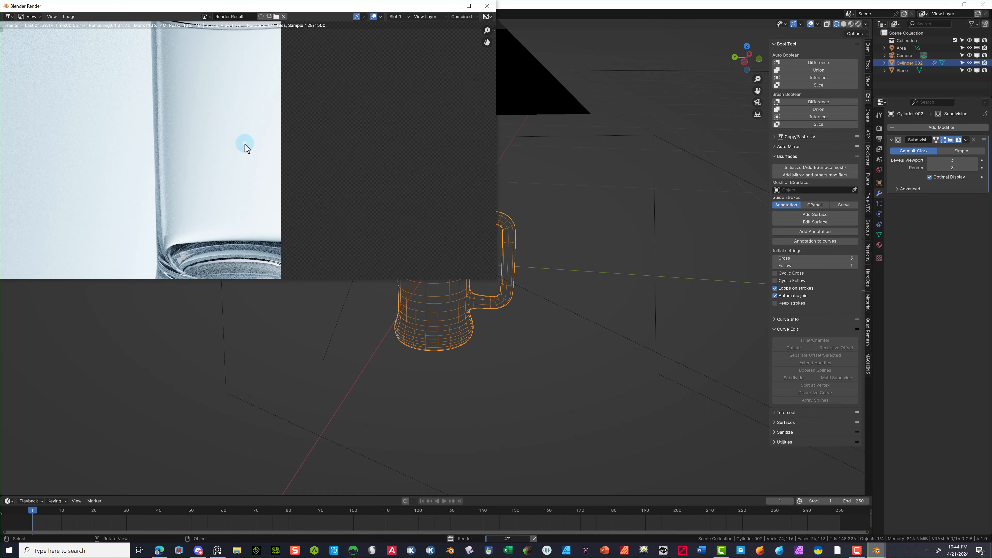
scroll(244, 145, "down", 3)
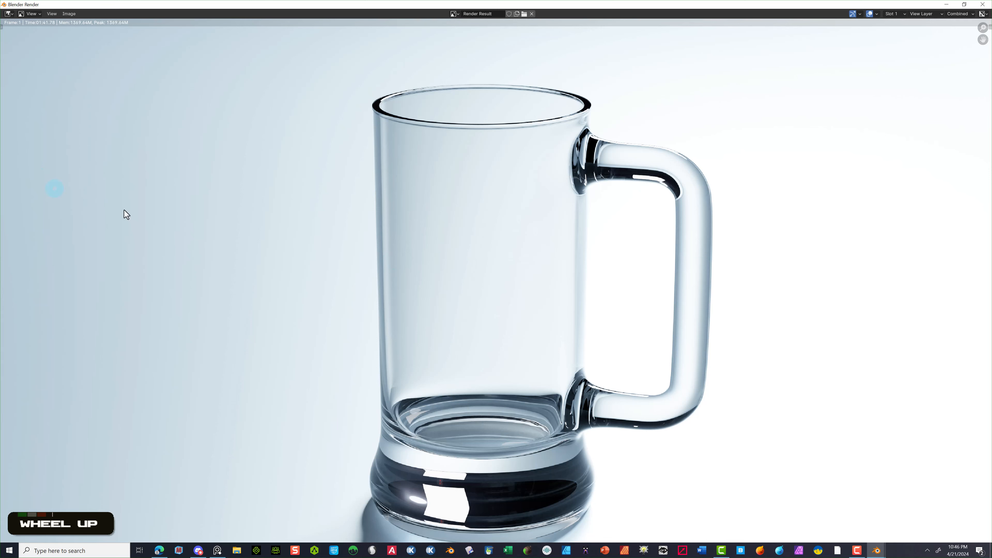
scroll(267, 223, "down", 1)
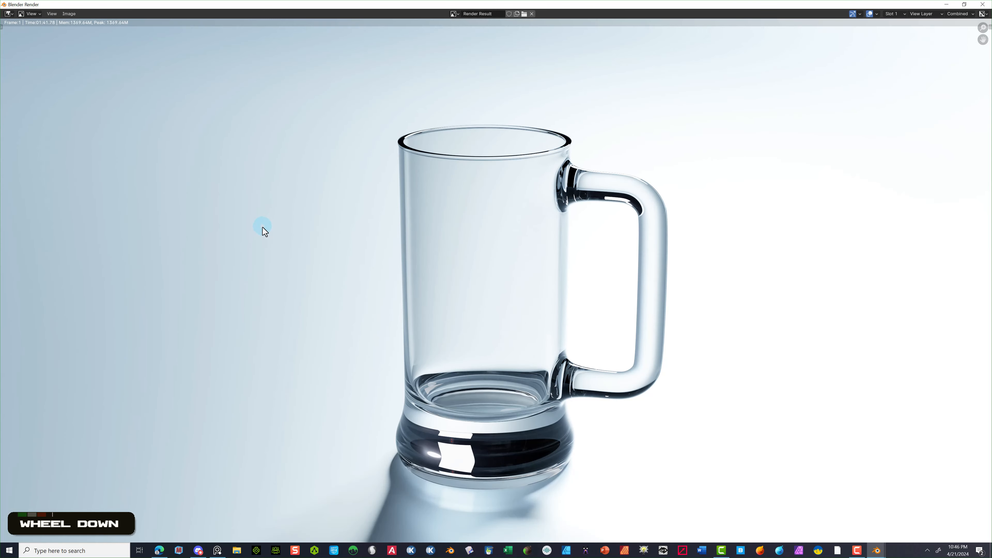